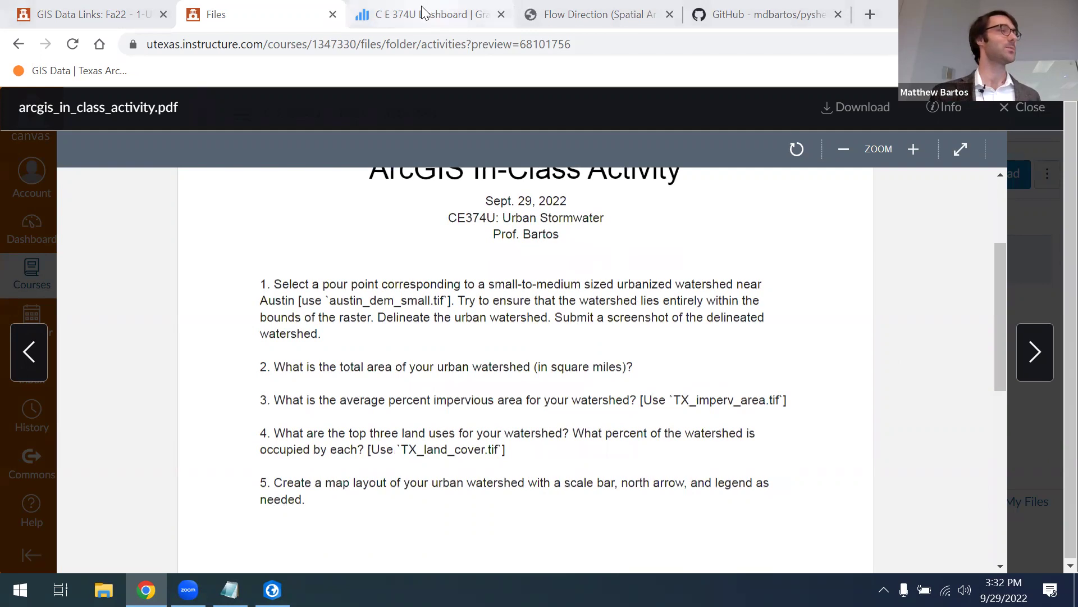
- Review the CE 374U Gradescope dashboard for the ArcGIS In-Class Activity and the arcgis_in_class_activity.pdf instructions
{"action": "key", "text": "ctrl+Tab"}
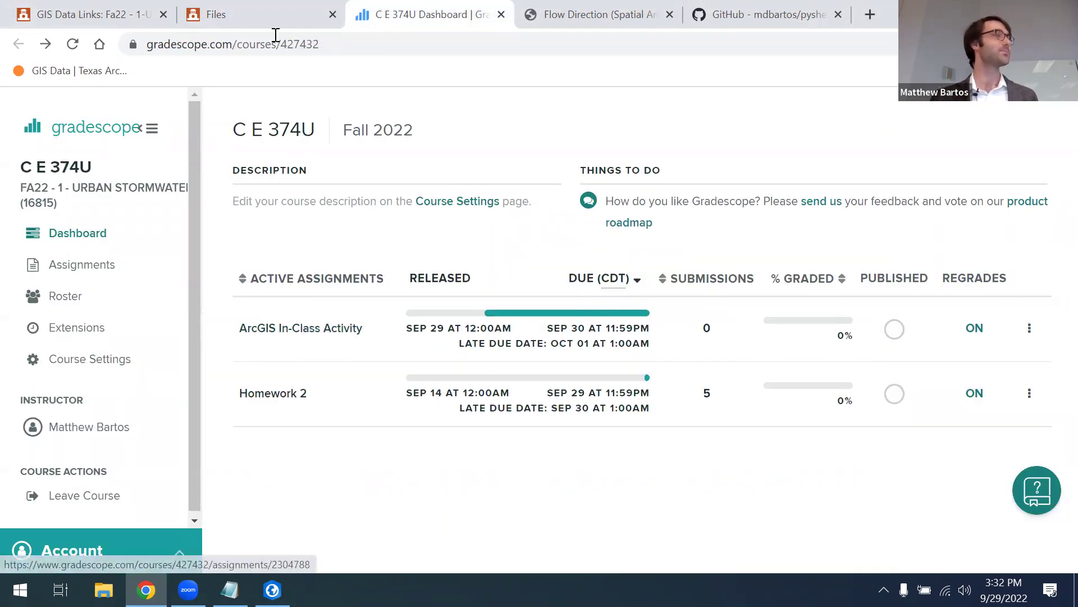
{"action": "left_click", "coordinate": [242, 16]}
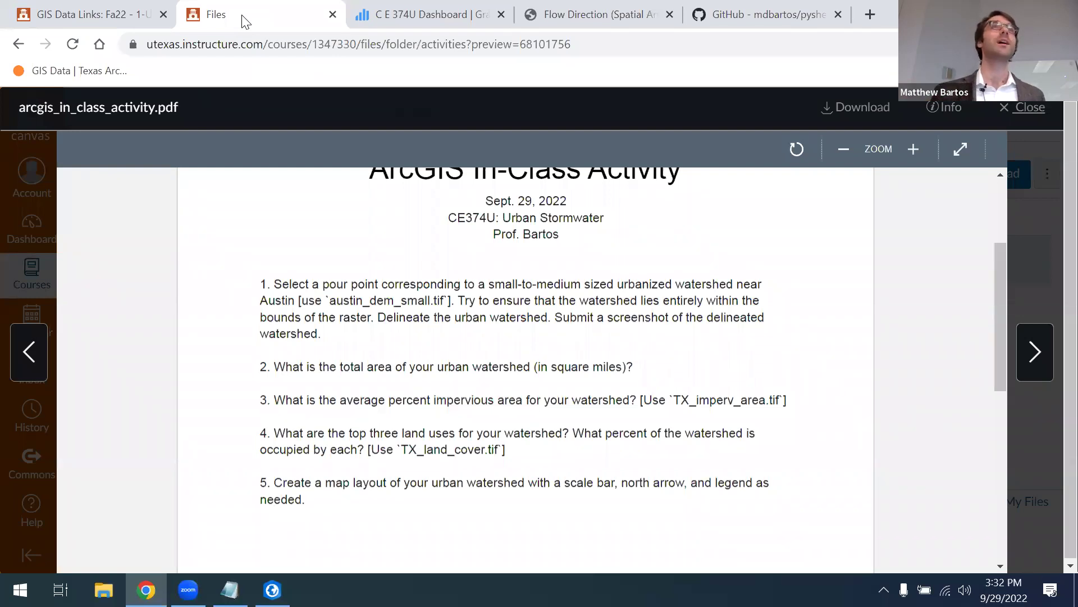
{"action": "left_click", "coordinate": [378, 26]}
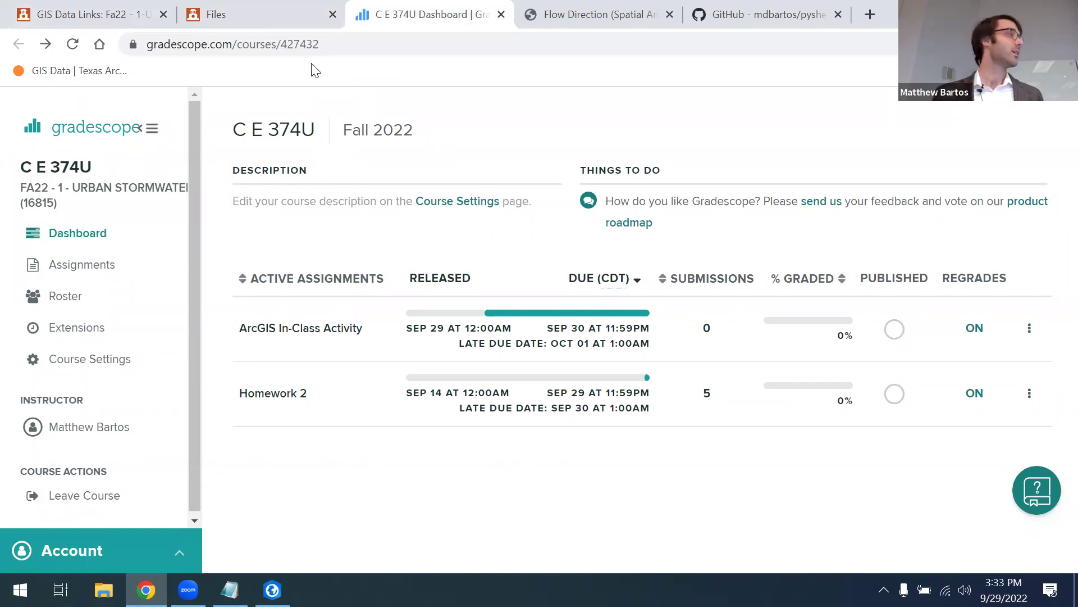
{"action": "left_click", "coordinate": [273, 18]}
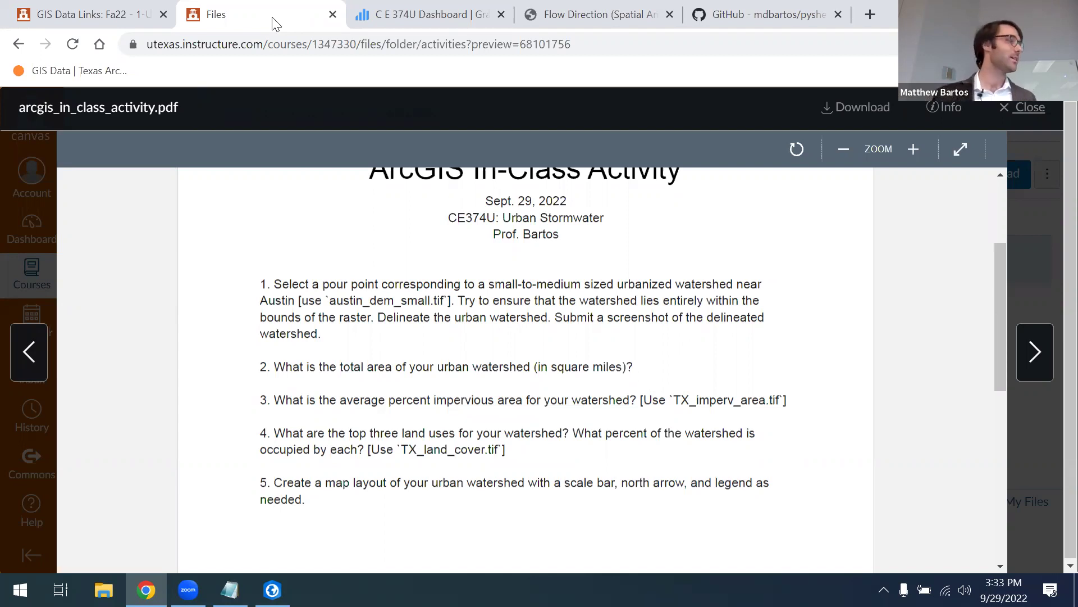
- Switch to ArcGIS Pro and preview the state, precipitation, impervious-area and urban-area layers one at a time, hiding each again
{"action": "left_click", "coordinate": [272, 589]}
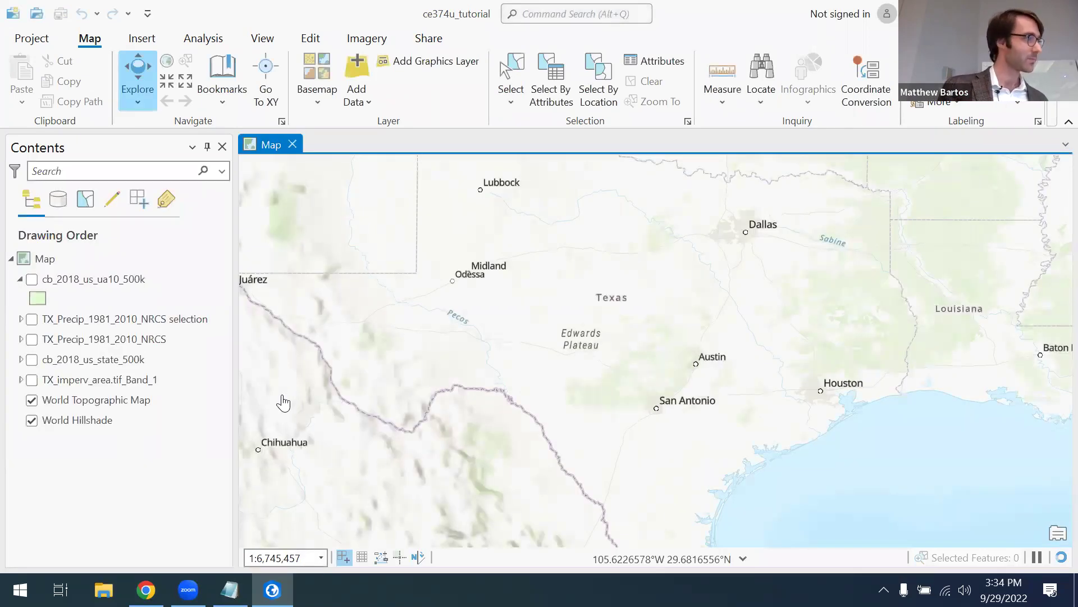
{"action": "left_click", "coordinate": [110, 342]}
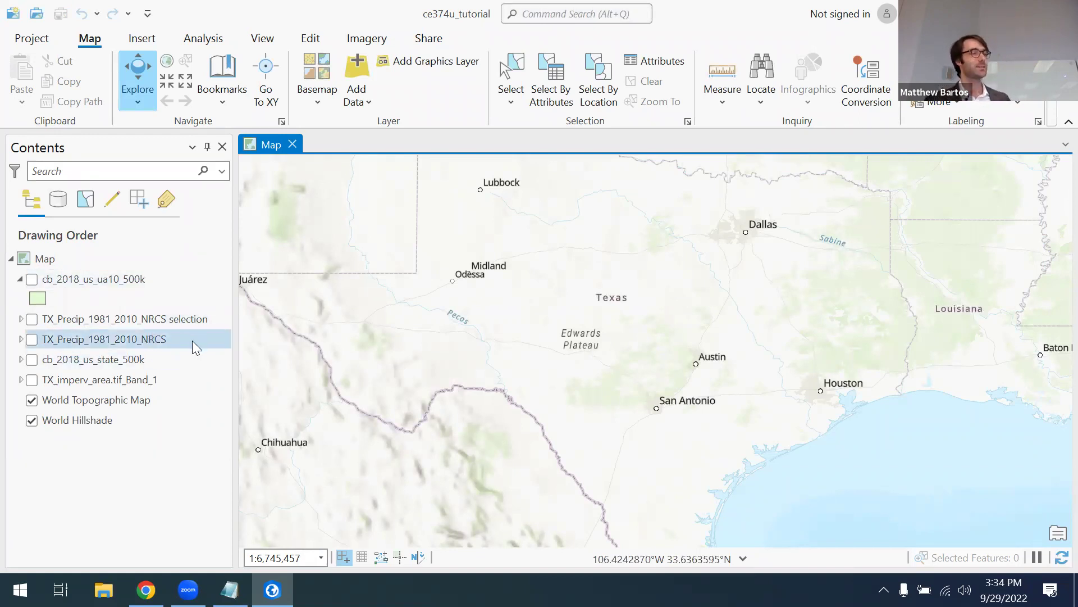
{"action": "left_click", "coordinate": [32, 360]}
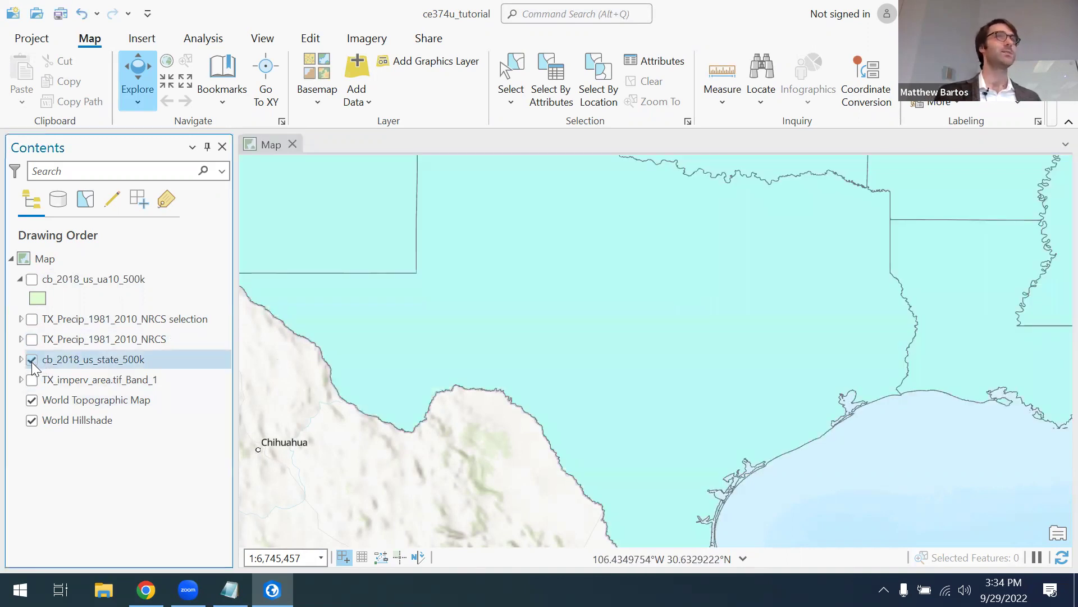
{"action": "left_click", "coordinate": [32, 360]}
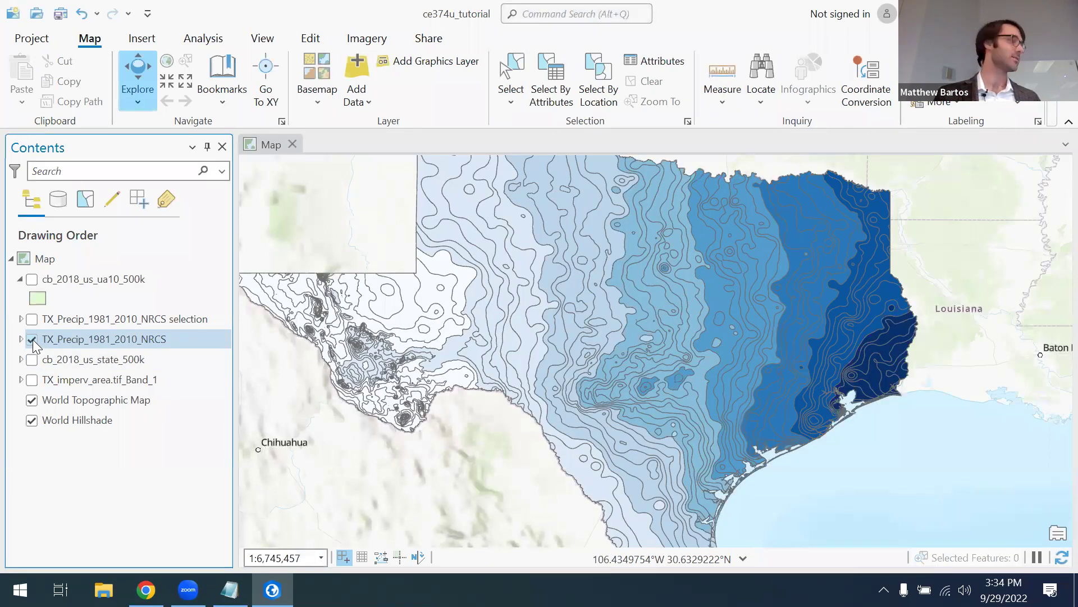
{"action": "left_click", "coordinate": [32, 339]}
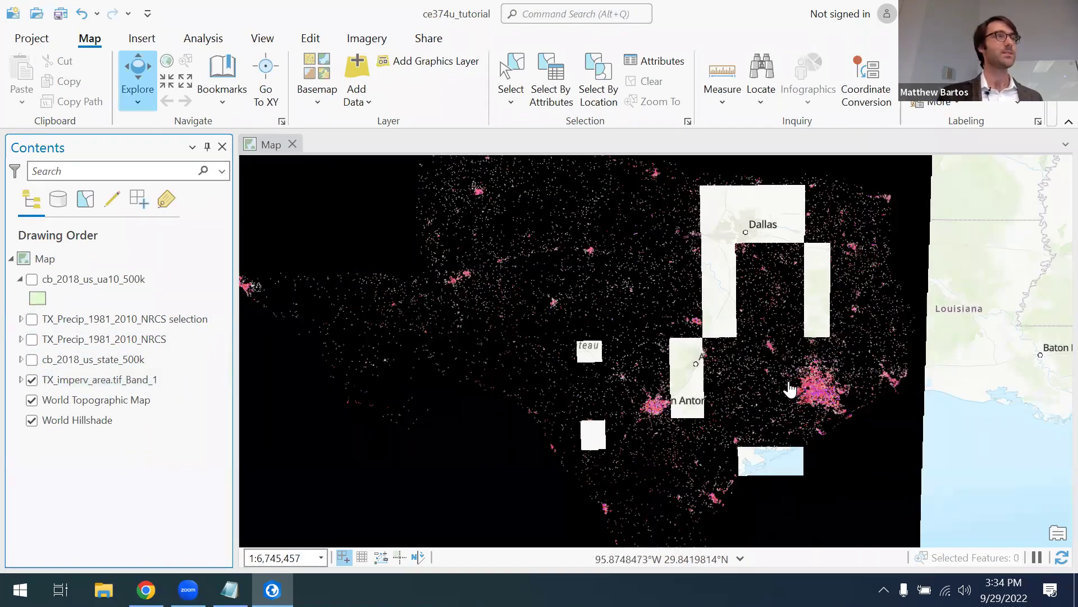
{"action": "left_click", "coordinate": [31, 379]}
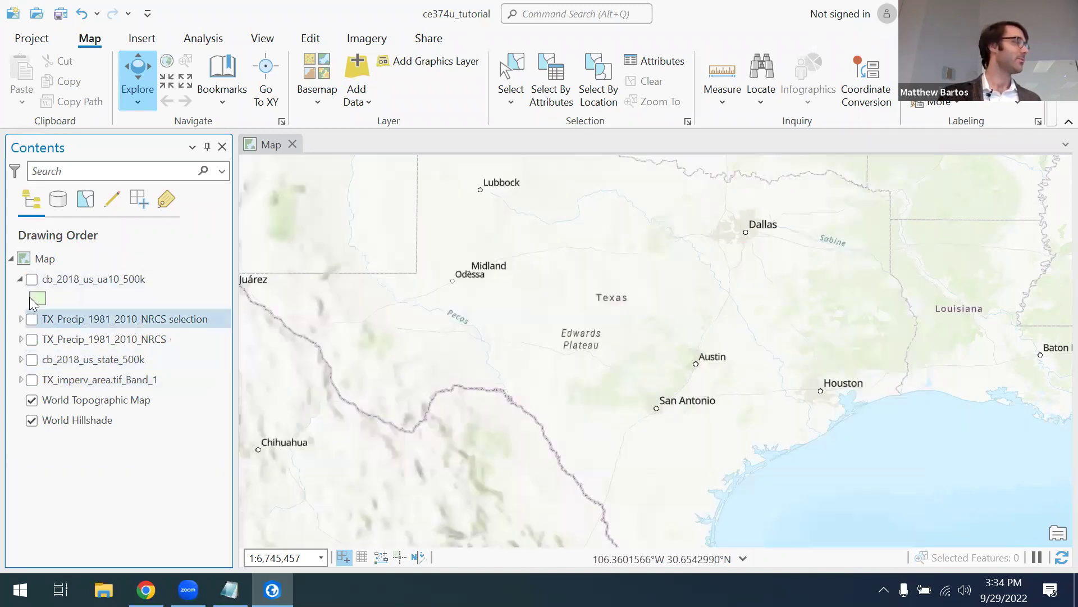
{"action": "left_click", "coordinate": [32, 280]}
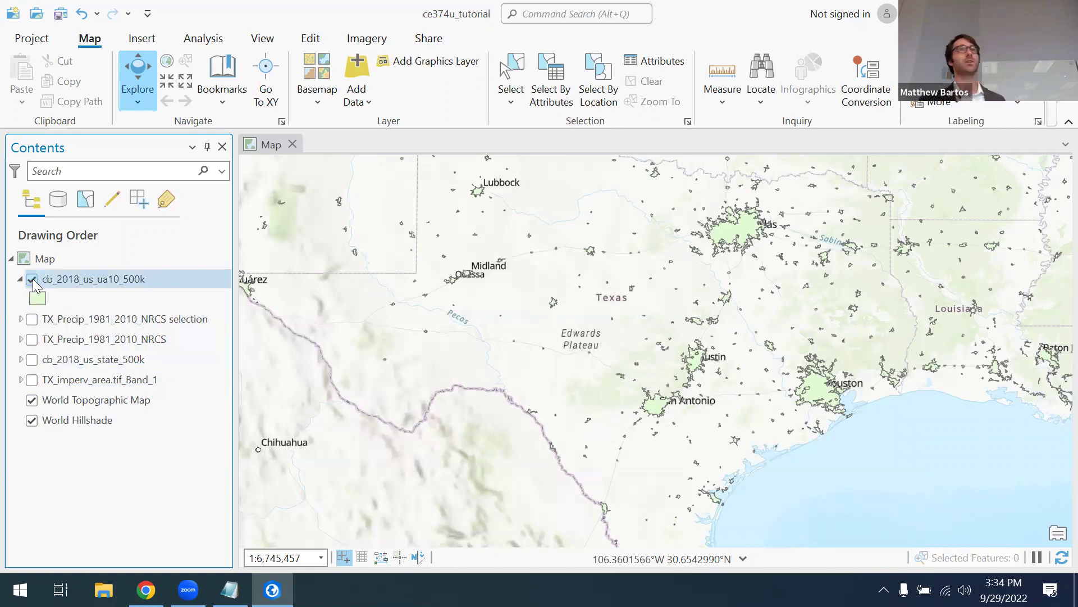
{"action": "left_click", "coordinate": [32, 280]}
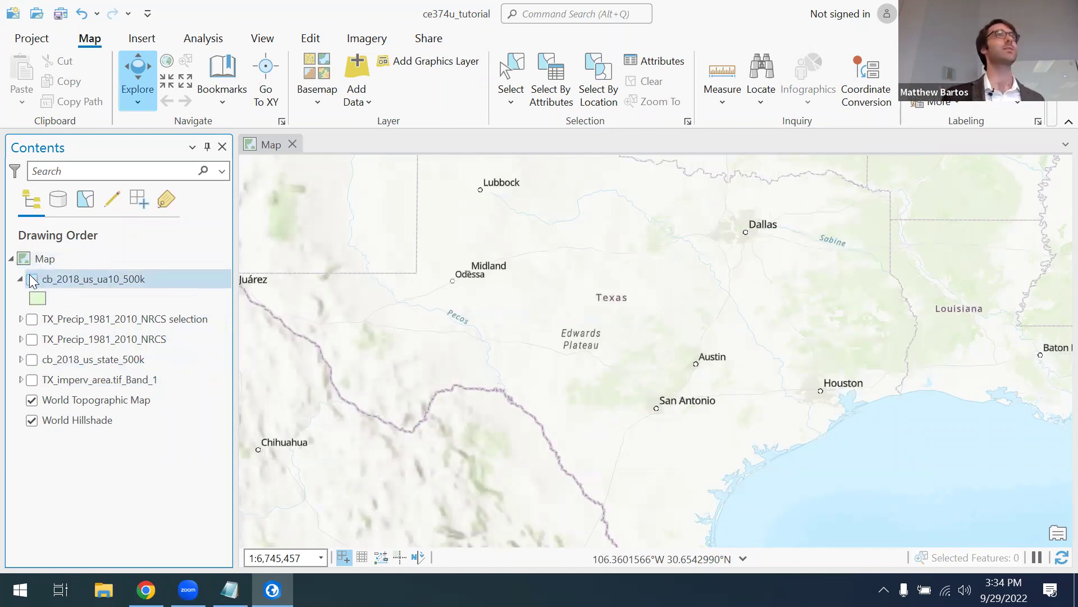
- Switch to the browser and download TX_land_cover.zip from the Canvas GIS Data Links page
{"action": "left_click", "coordinate": [146, 589]}
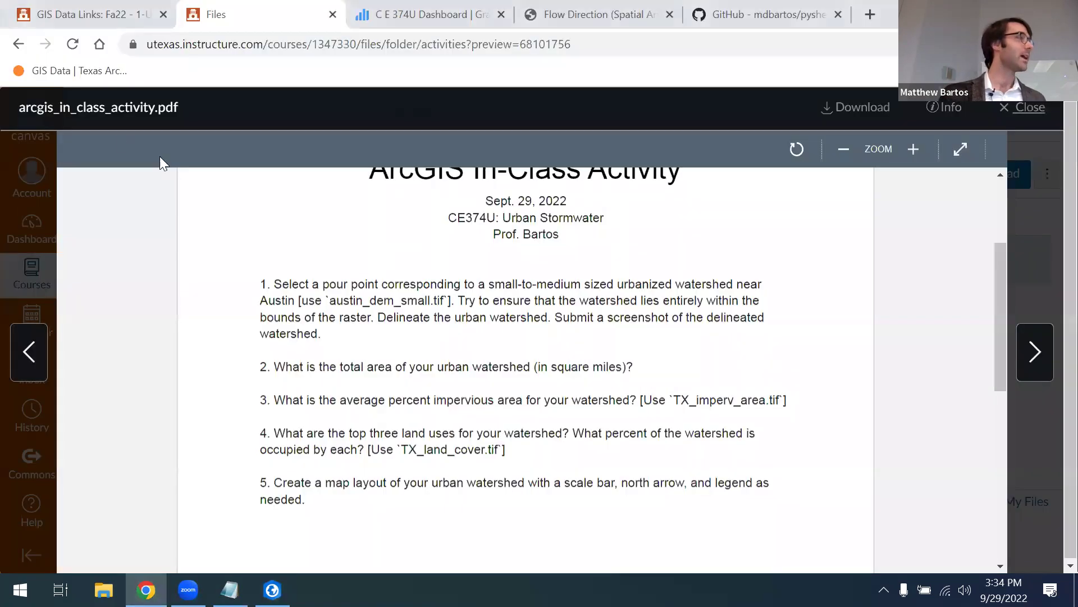
{"action": "left_click", "coordinate": [93, 21]}
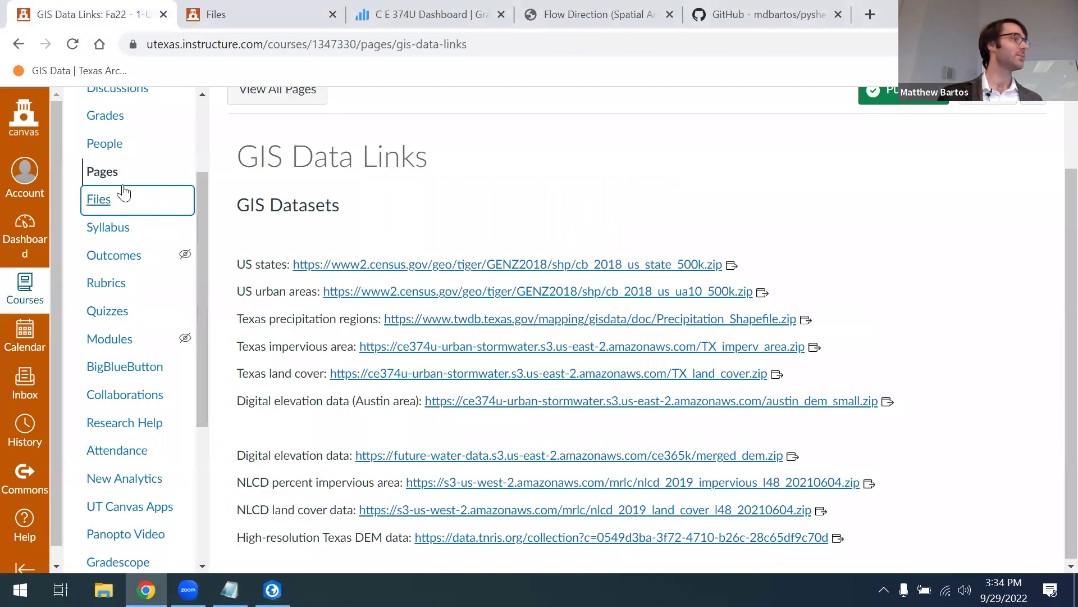
{"action": "left_click", "coordinate": [107, 173]}
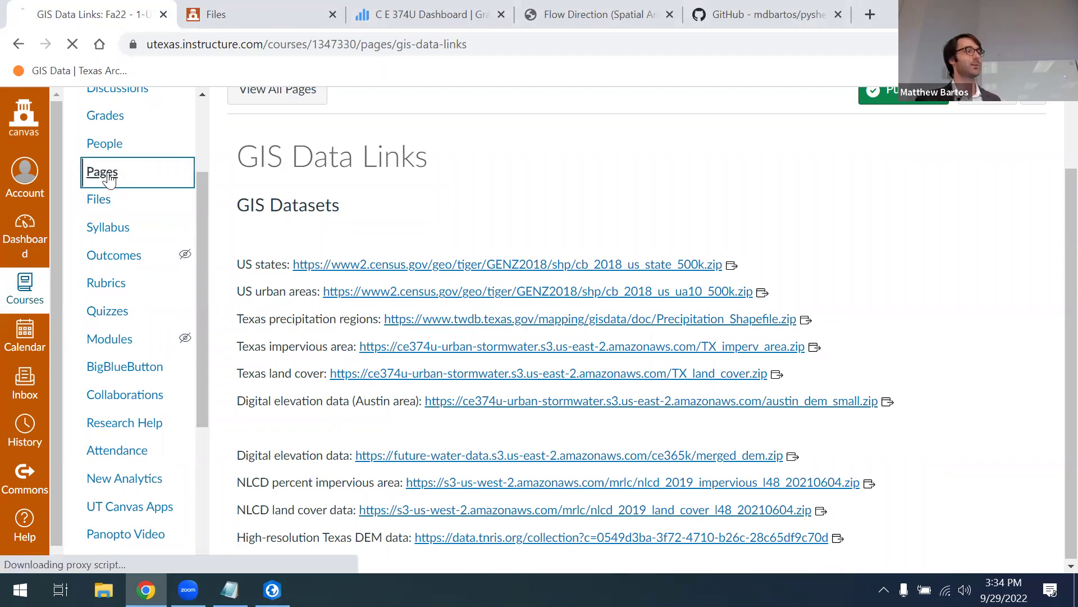
{"action": "left_click", "coordinate": [302, 275]}
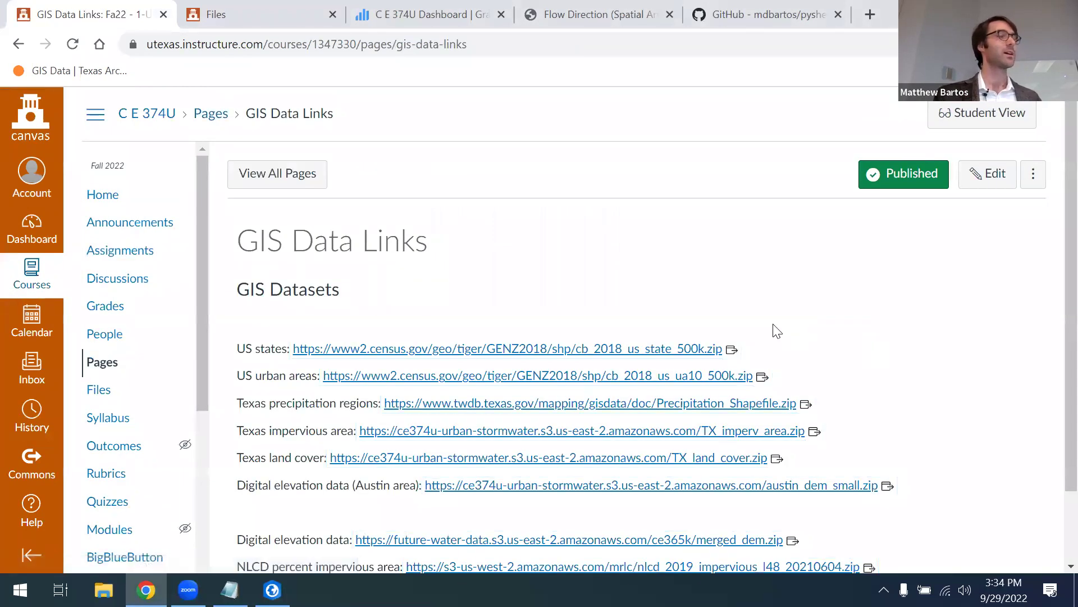
{"action": "scroll", "coordinate": [609, 353], "scroll_direction": "down", "scroll_amount": 1}
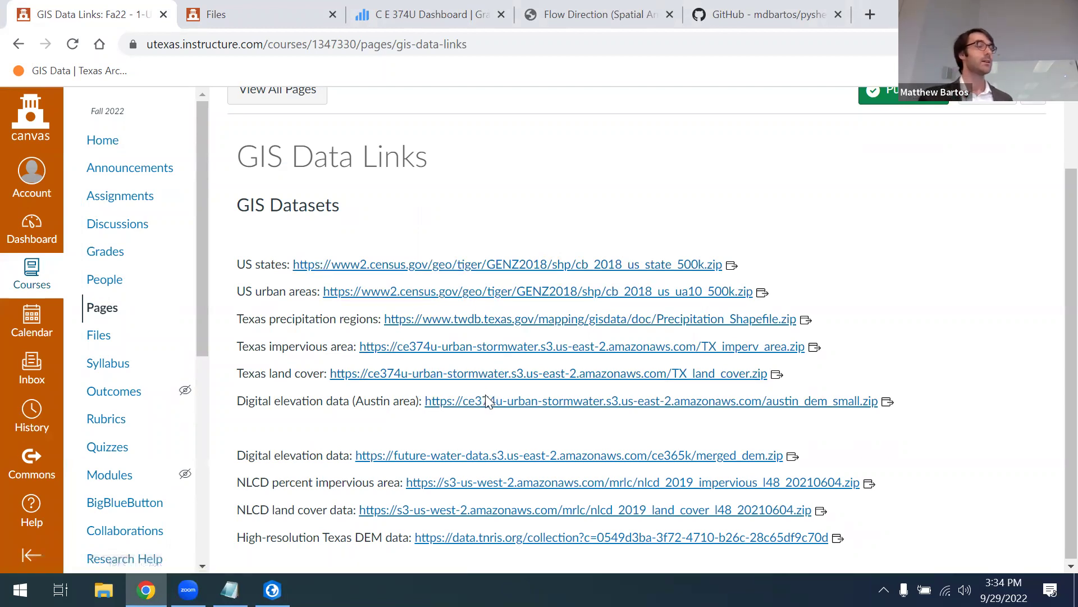
{"action": "left_click", "coordinate": [345, 380]}
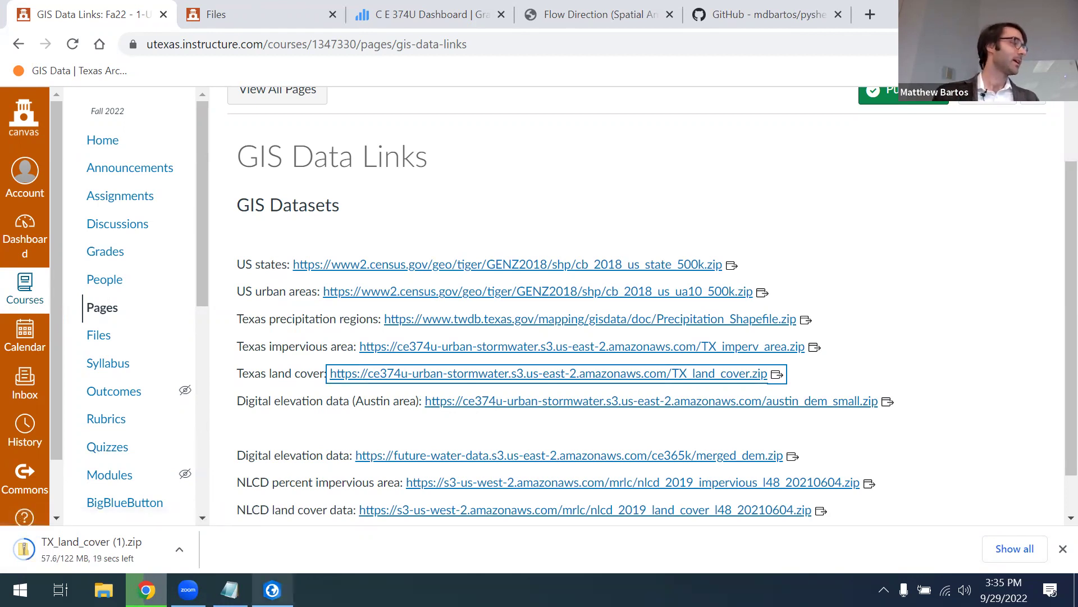
- Switch to ArcGIS Pro, start adding data to the map, and browse to the Documents folder in the user's home directory
{"action": "key", "text": "alt+Tab"}
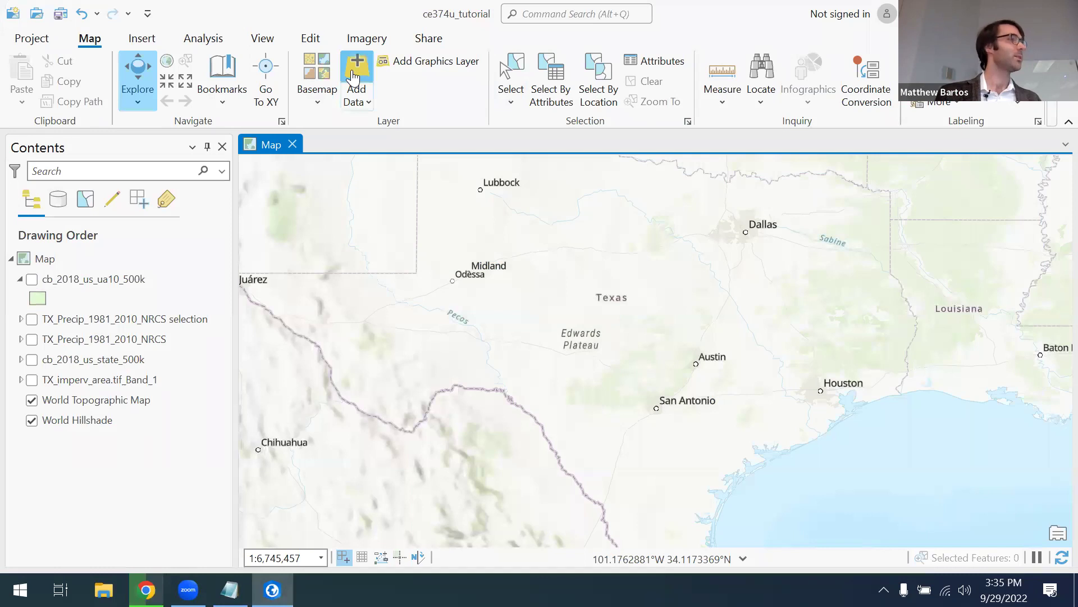
{"action": "left_click", "coordinate": [354, 73]}
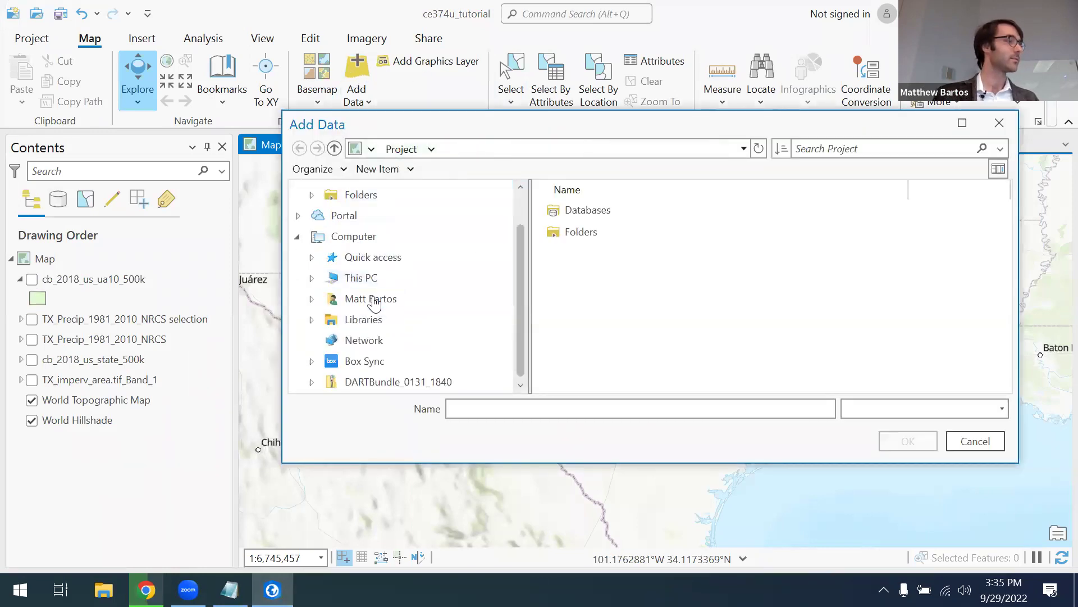
{"action": "left_click", "coordinate": [375, 300]}
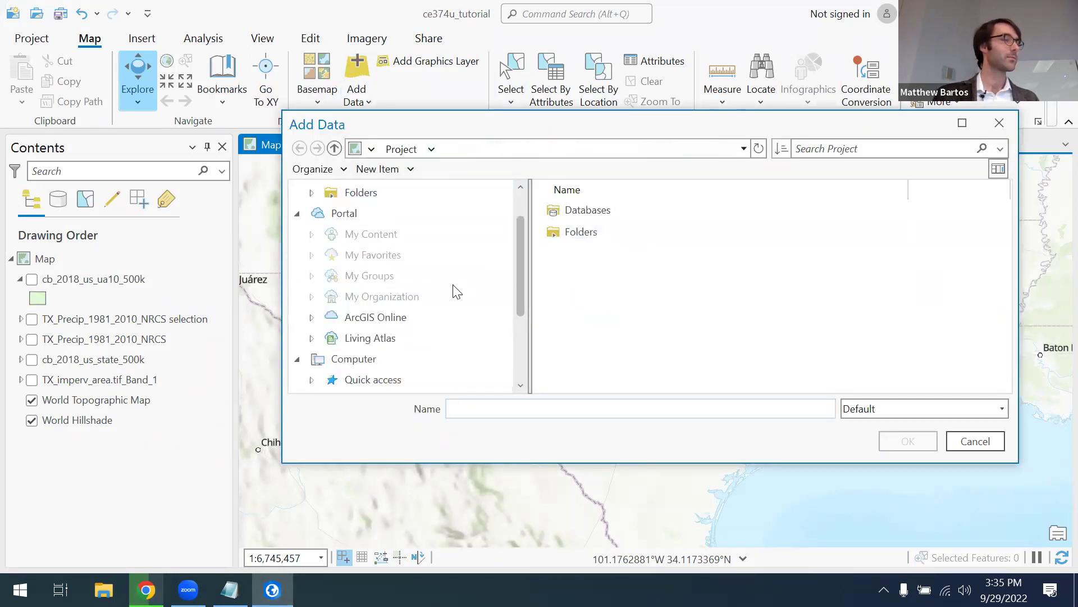
{"action": "scroll", "coordinate": [452, 290], "scroll_direction": "down", "scroll_amount": 2}
{"action": "left_click", "coordinate": [406, 301]}
{"action": "scroll", "coordinate": [605, 281], "scroll_direction": "down", "scroll_amount": 2}
{"action": "scroll", "coordinate": [606, 281], "scroll_direction": "down", "scroll_amount": 1}
{"action": "double_click", "coordinate": [596, 275]}
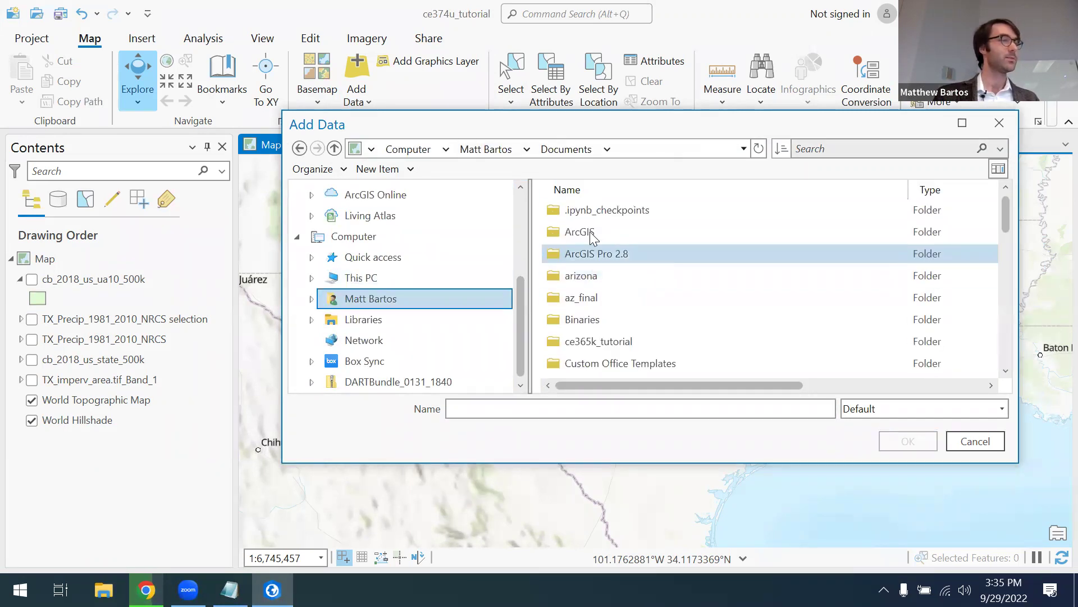
- Add Band_1 of TX_land_cover.tif from the GIS/TX_land_cover folder to the map
{"action": "scroll", "coordinate": [594, 298], "scroll_direction": "down", "scroll_amount": 2}
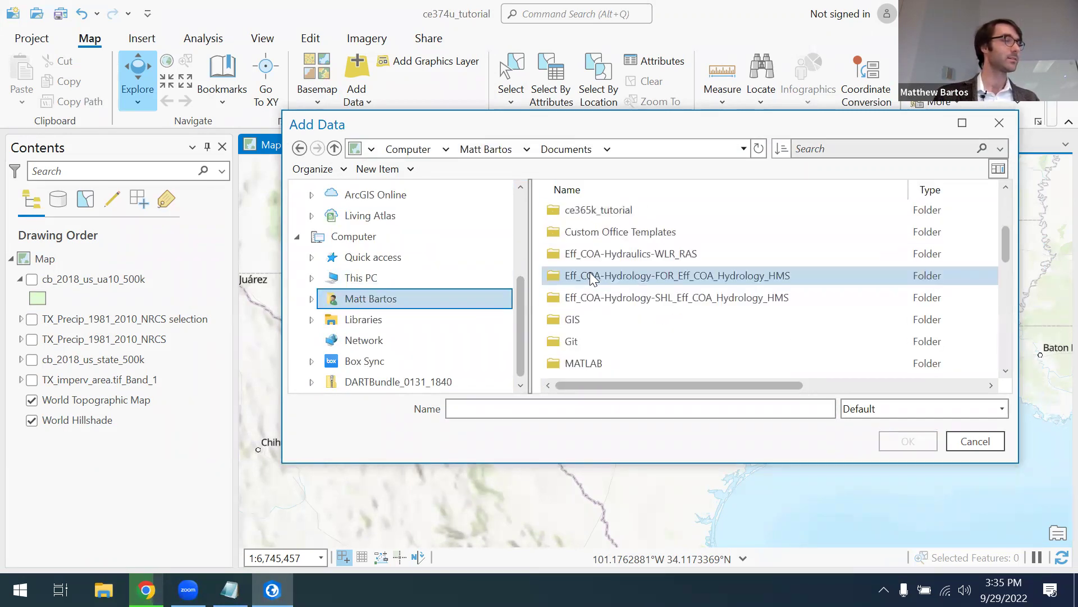
{"action": "double_click", "coordinate": [581, 321]}
{"action": "scroll", "coordinate": [603, 276], "scroll_direction": "down", "scroll_amount": 1}
{"action": "scroll", "coordinate": [604, 275], "scroll_direction": "down", "scroll_amount": 6}
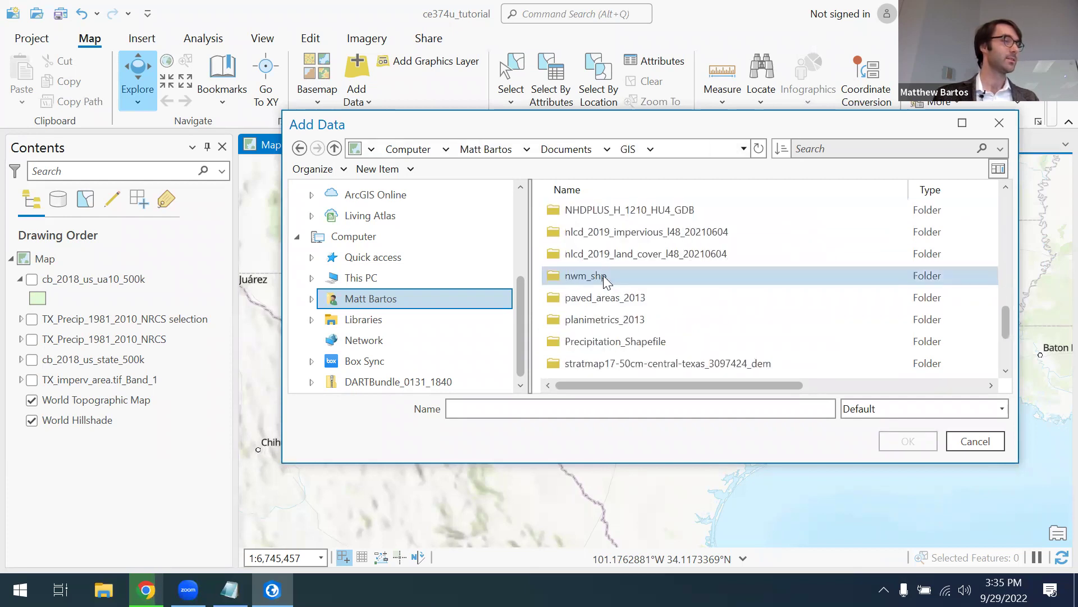
{"action": "scroll", "coordinate": [605, 279], "scroll_direction": "down", "scroll_amount": 2}
{"action": "double_click", "coordinate": [609, 319]}
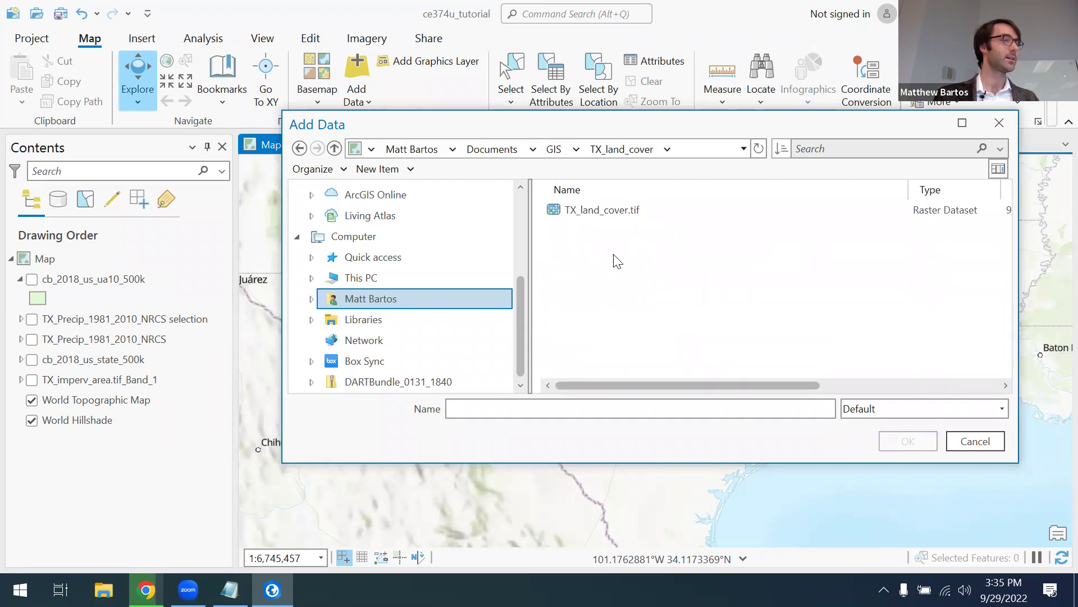
{"action": "double_click", "coordinate": [614, 209]}
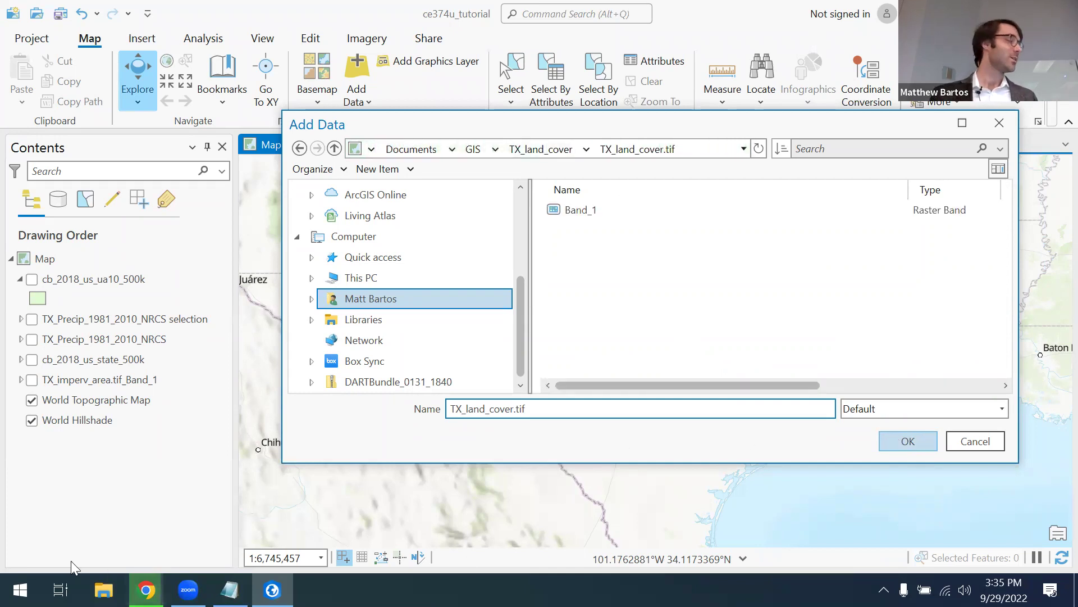
{"action": "double_click", "coordinate": [579, 210]}
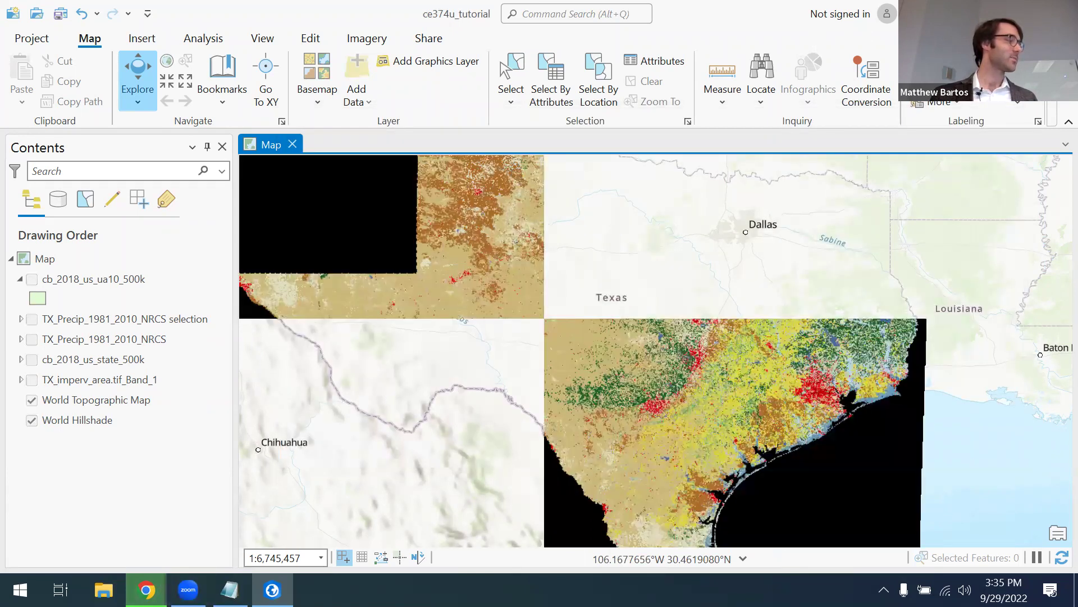
- Switch to the browser and highlight the GIS dataset links from US states through the Austin-area digital elevation data
{"action": "key", "text": "alt+Tab"}
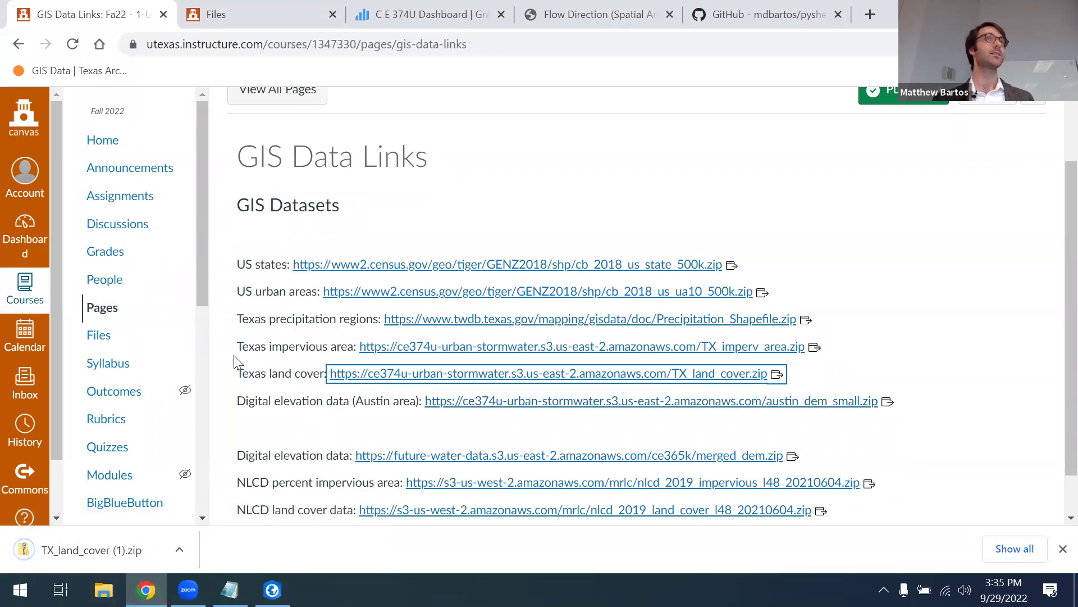
{"action": "left_click_drag", "start_coordinate": [236, 264], "coordinate": [946, 421]}
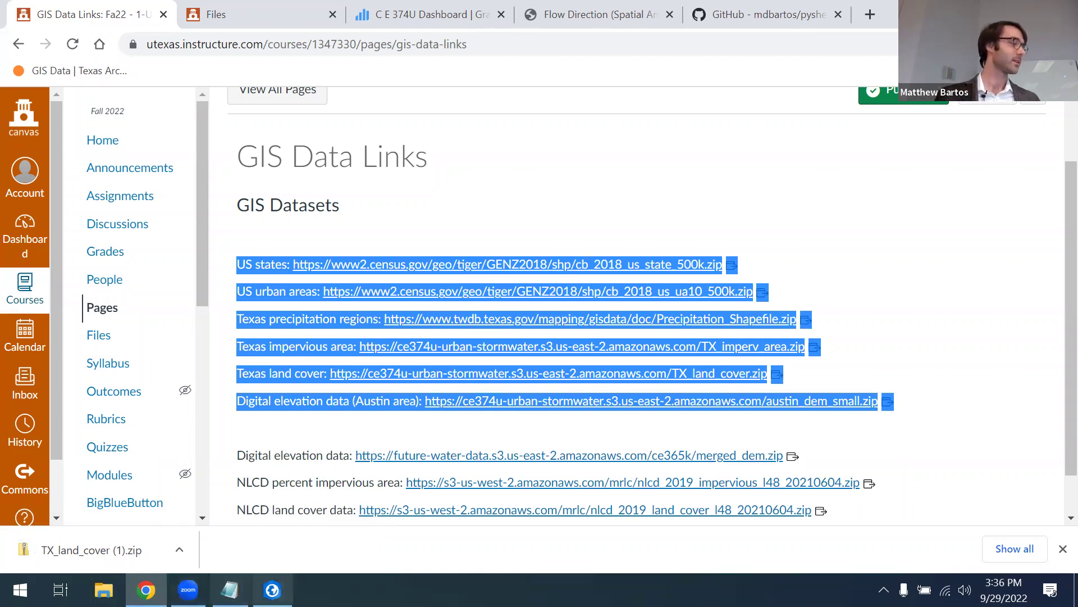
{"action": "left_click", "coordinate": [191, 589]}
- Switch to ArcGIS Pro, identify the land cover value of a developed pixel in Austin, and hide the TX_land_cover.tif_Band_1 layer
{"action": "key", "text": "alt+Tab"}
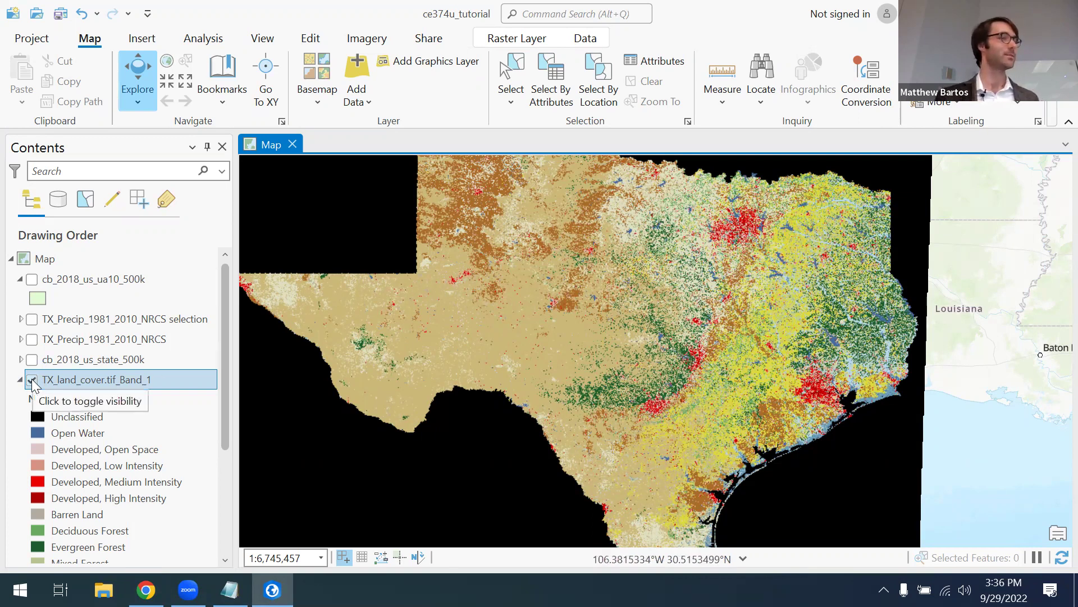
{"action": "scroll", "coordinate": [724, 375], "scroll_direction": "up", "scroll_amount": 1}
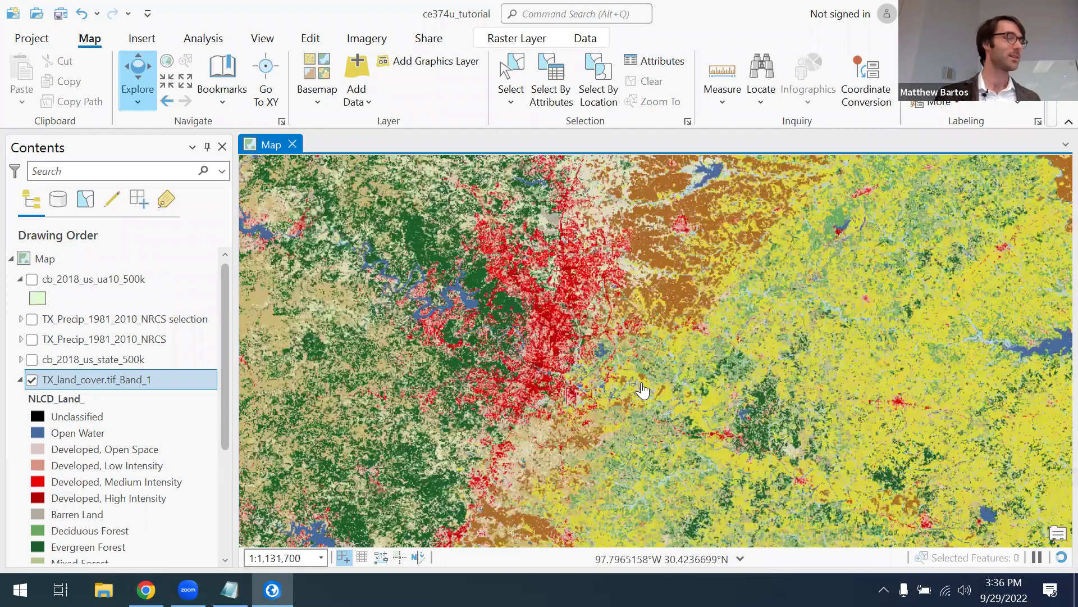
{"action": "scroll", "coordinate": [702, 368], "scroll_direction": "up", "scroll_amount": 5}
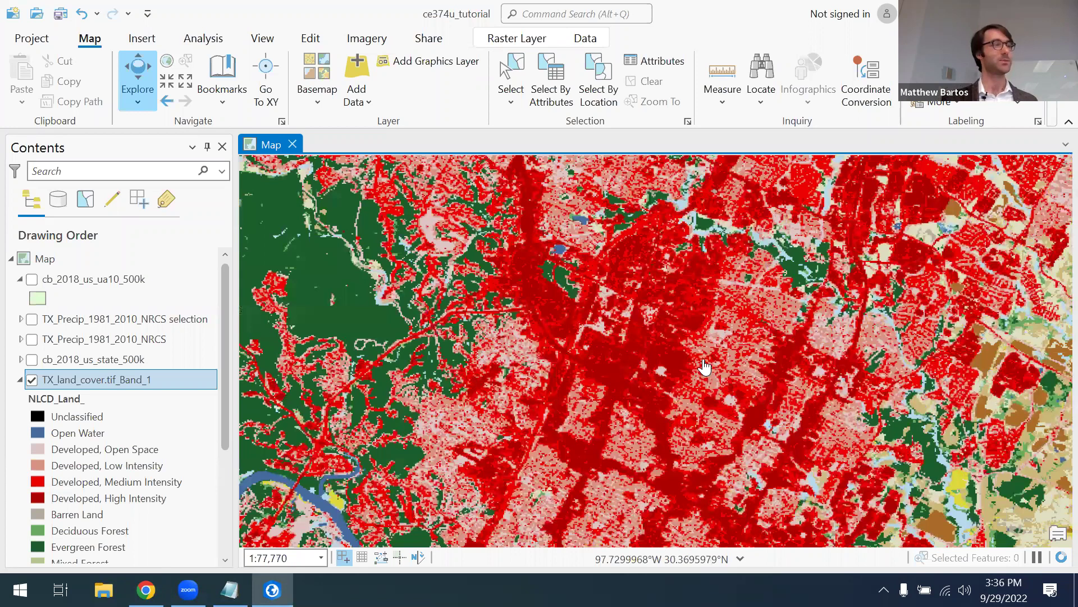
{"action": "left_click", "coordinate": [548, 412]}
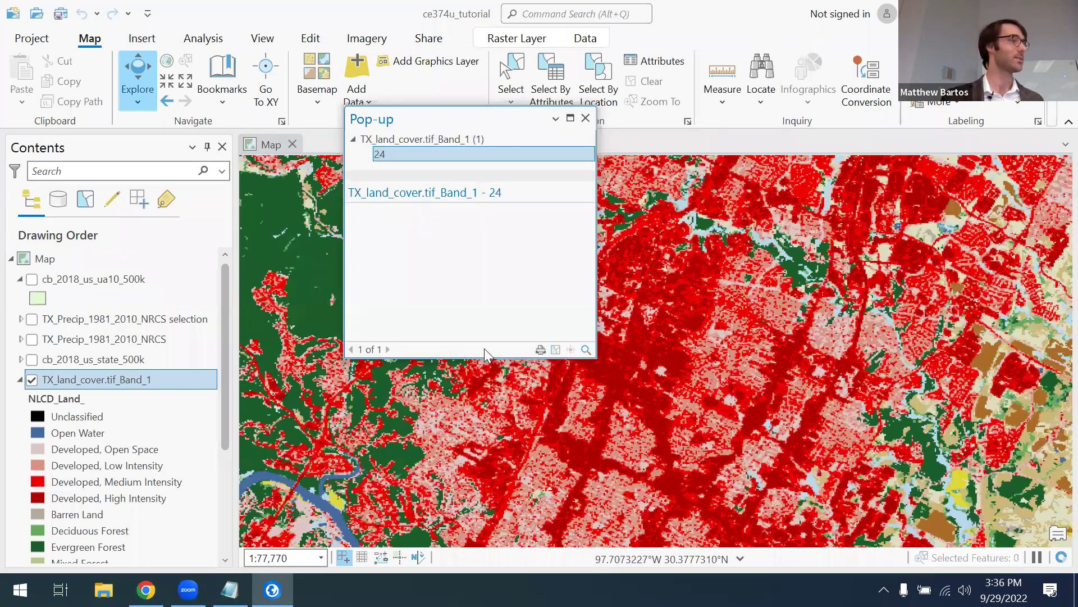
{"action": "scroll", "coordinate": [511, 263], "scroll_direction": "down", "scroll_amount": 3}
{"action": "left_click", "coordinate": [585, 118]}
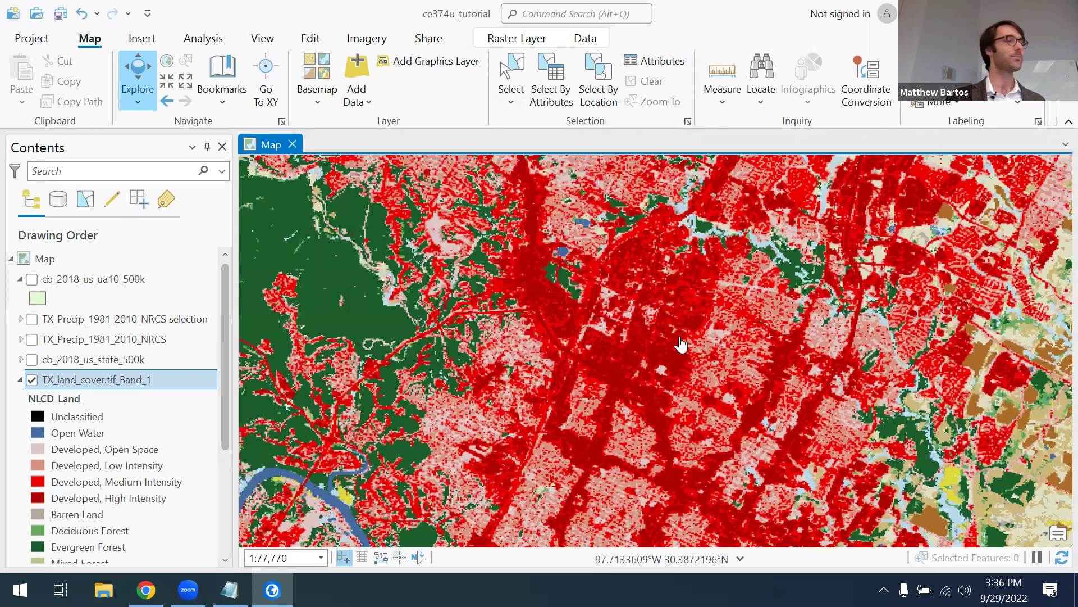
{"action": "scroll", "coordinate": [681, 344], "scroll_direction": "down", "scroll_amount": 10}
{"action": "left_click", "coordinate": [29, 383]}
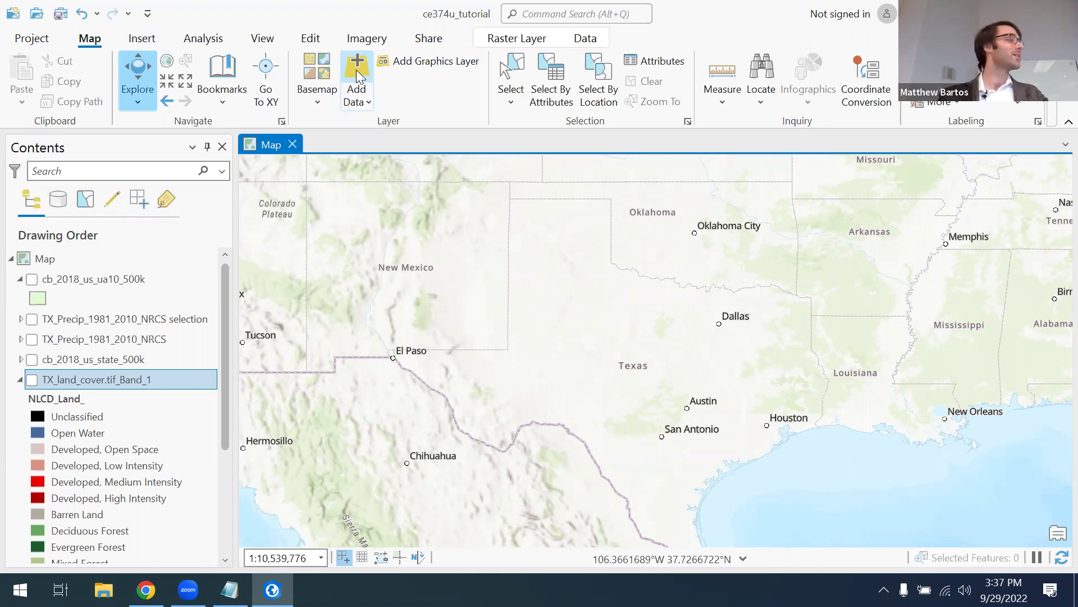
- Preview the cb_2018_us_state_500k, TX_land_cover.tif_Band_1 and TX_imperv_area.tif_Band_1 layers, collapse the land cover legend, and hide all three layers again
{"action": "left_click", "coordinate": [32, 360]}
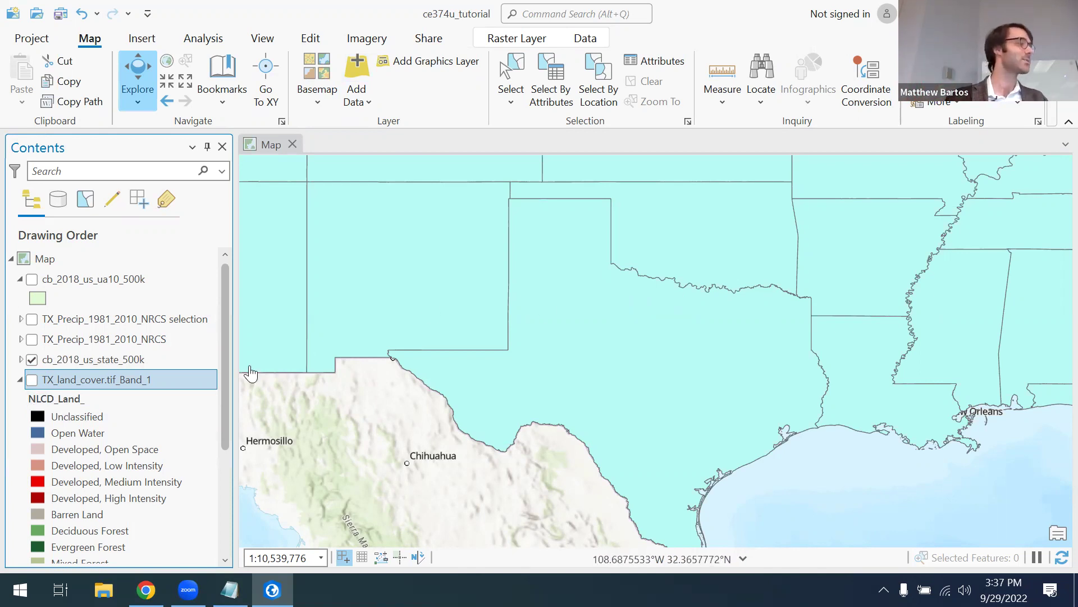
{"action": "left_click", "coordinate": [32, 360]}
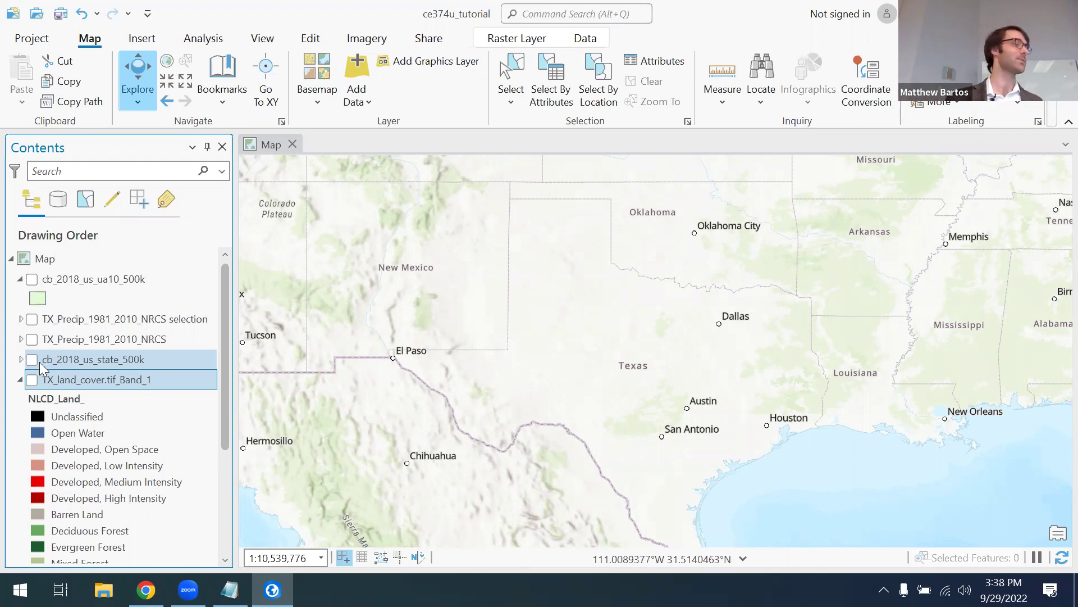
{"action": "left_click", "coordinate": [33, 376]}
{"action": "left_click", "coordinate": [32, 379]}
{"action": "left_click", "coordinate": [21, 380]}
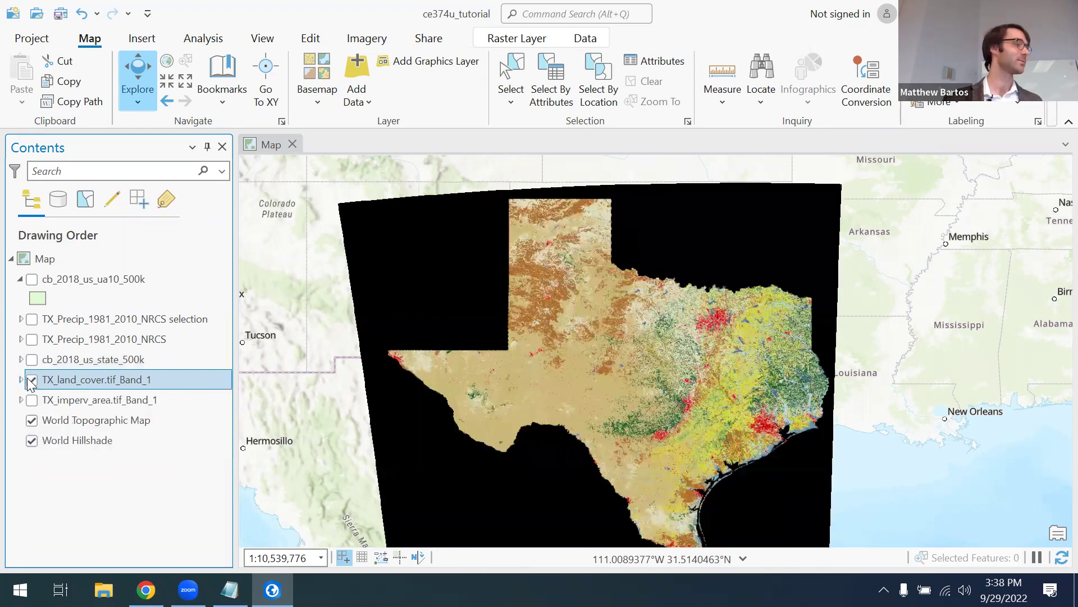
{"action": "left_click", "coordinate": [32, 400]}
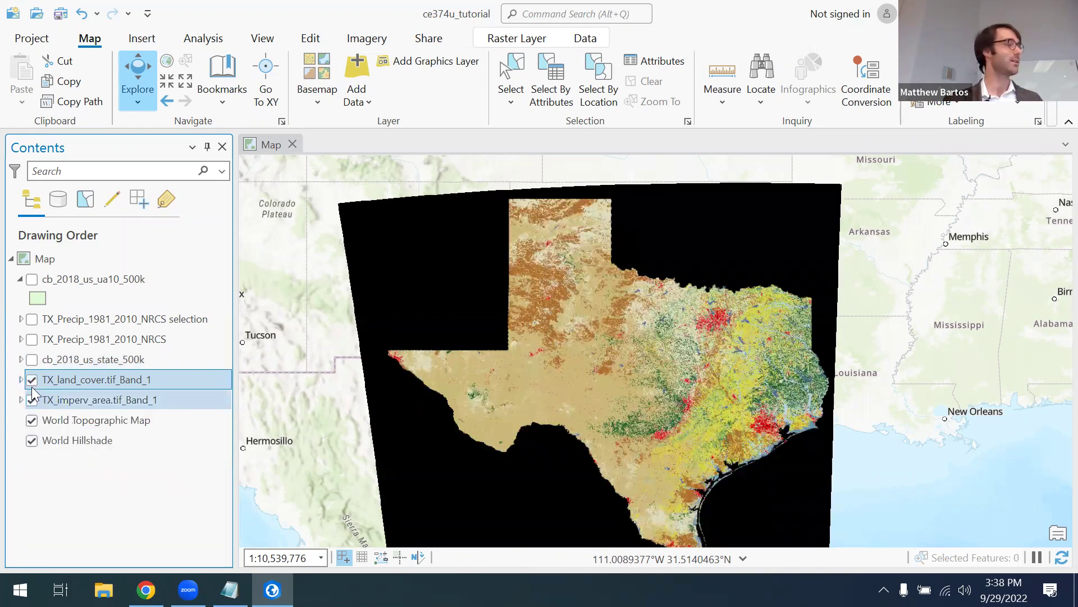
{"action": "left_click", "coordinate": [32, 380]}
{"action": "left_click", "coordinate": [31, 400]}
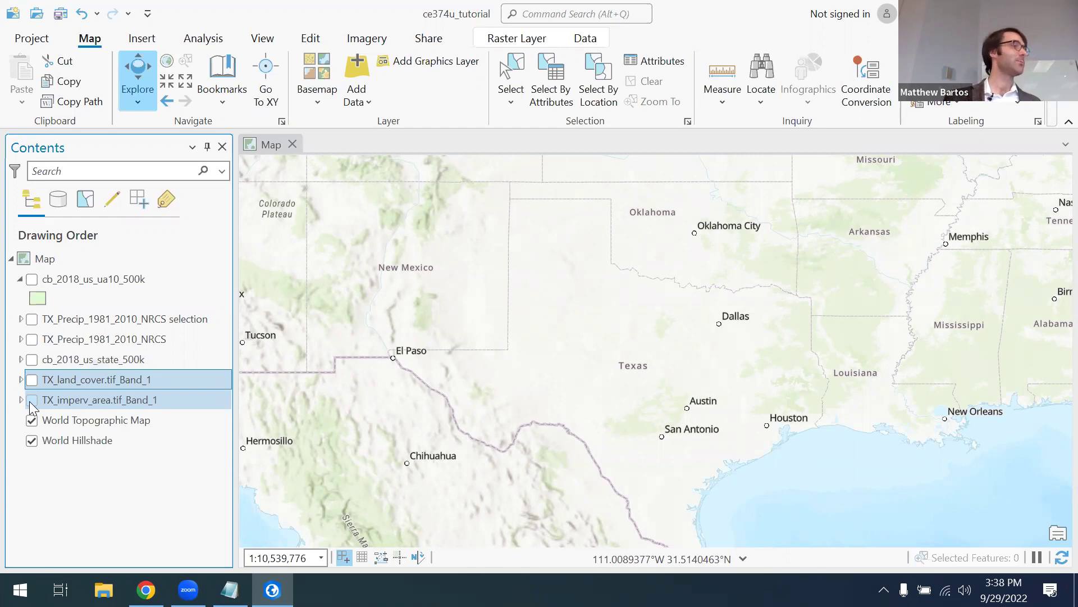
{"action": "left_click", "coordinate": [31, 381]}
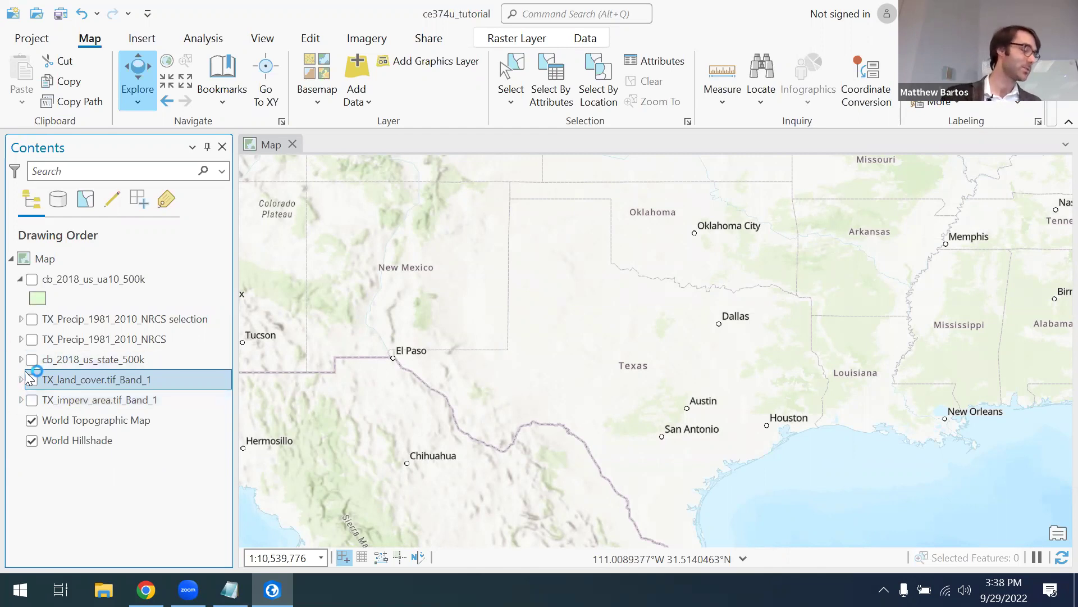
- Show the cb_2018_us_ua10_500k layer and browse the records in its attribute table
{"action": "left_click", "coordinate": [32, 279]}
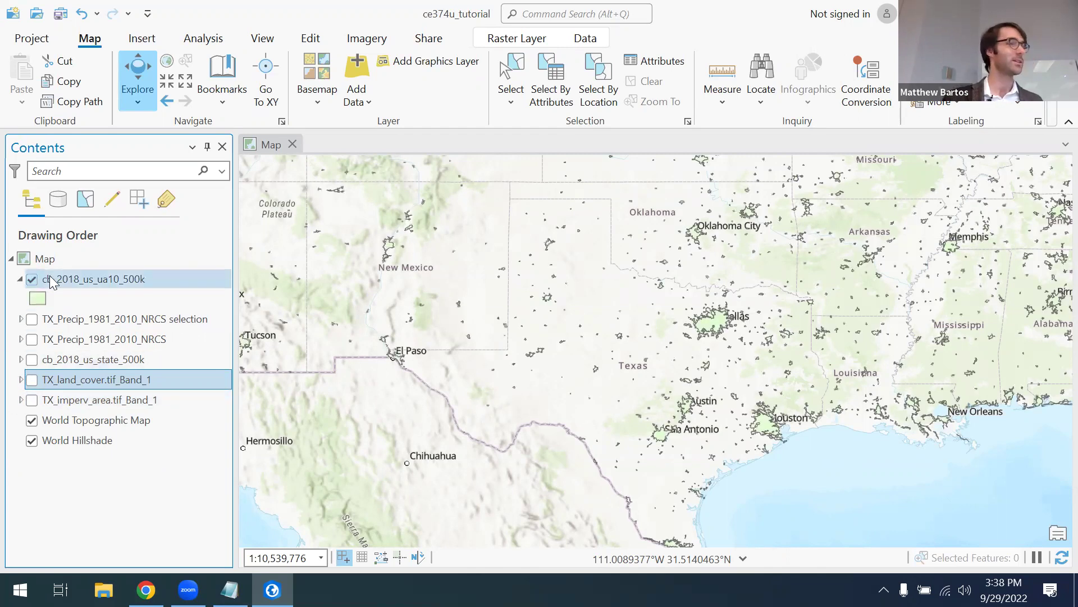
{"action": "right_click", "coordinate": [90, 278]}
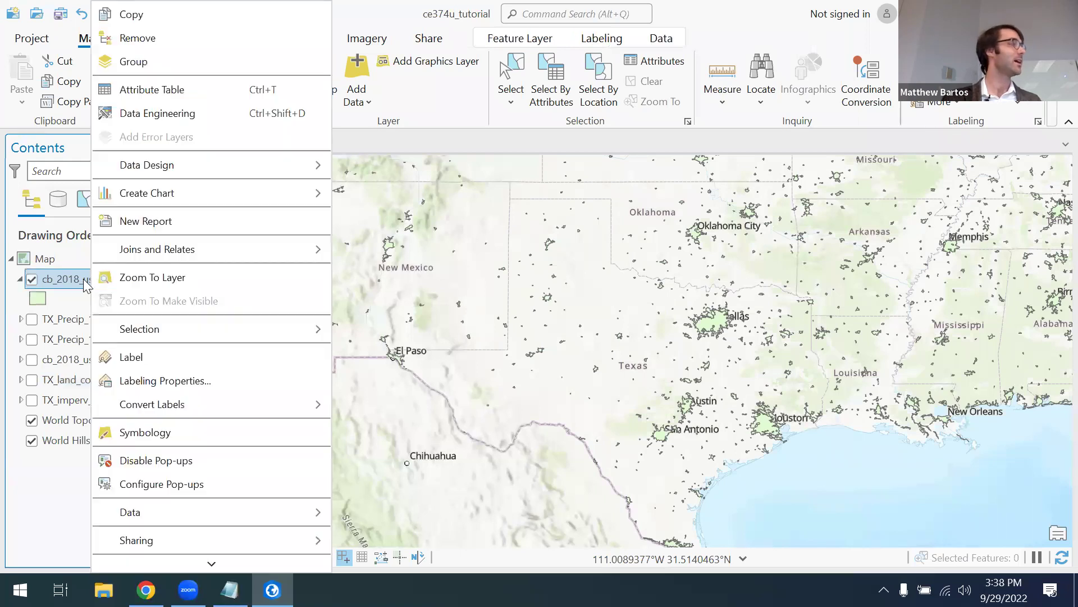
{"action": "left_click", "coordinate": [171, 89]}
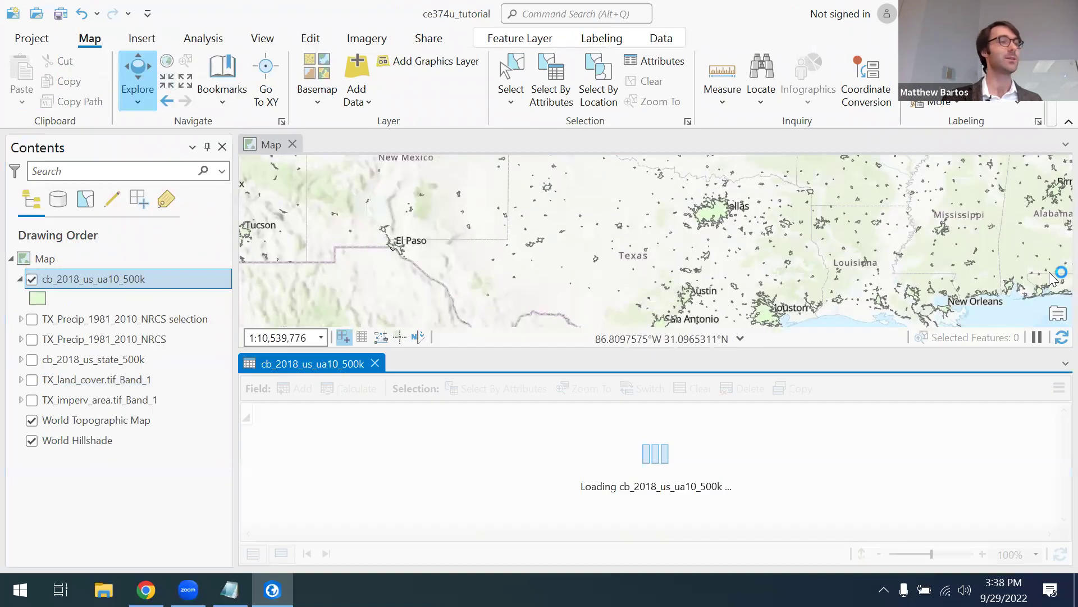
{"action": "scroll", "coordinate": [481, 462], "scroll_direction": "down", "scroll_amount": 1}
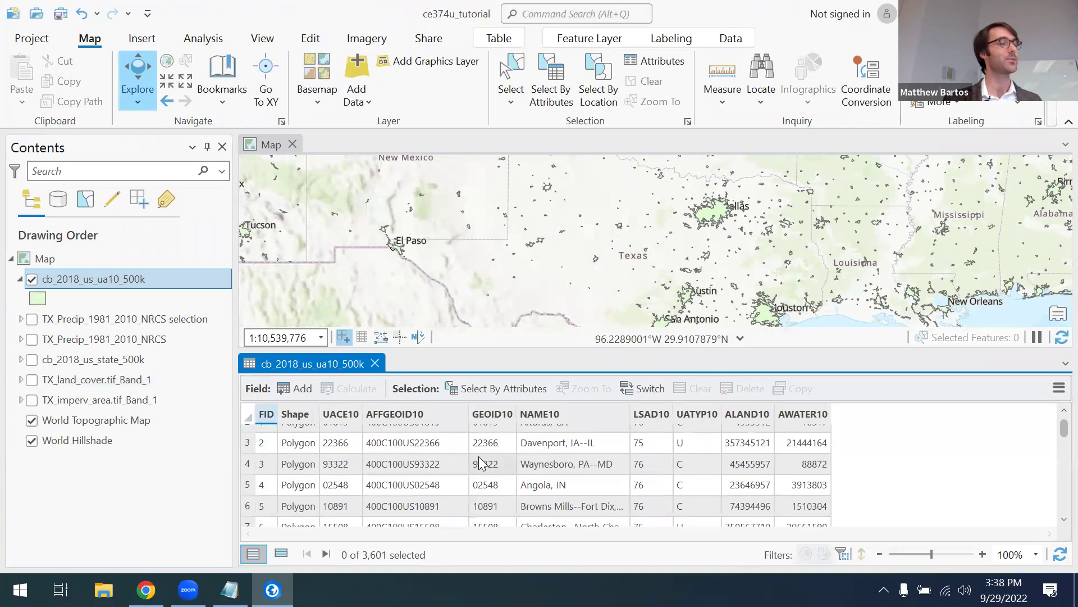
{"action": "scroll", "coordinate": [481, 462], "scroll_direction": "down", "scroll_amount": 4}
- Select the Austin urban area on the map and view its record alone in the attribute table before closing the table
{"action": "left_click", "coordinate": [511, 75]}
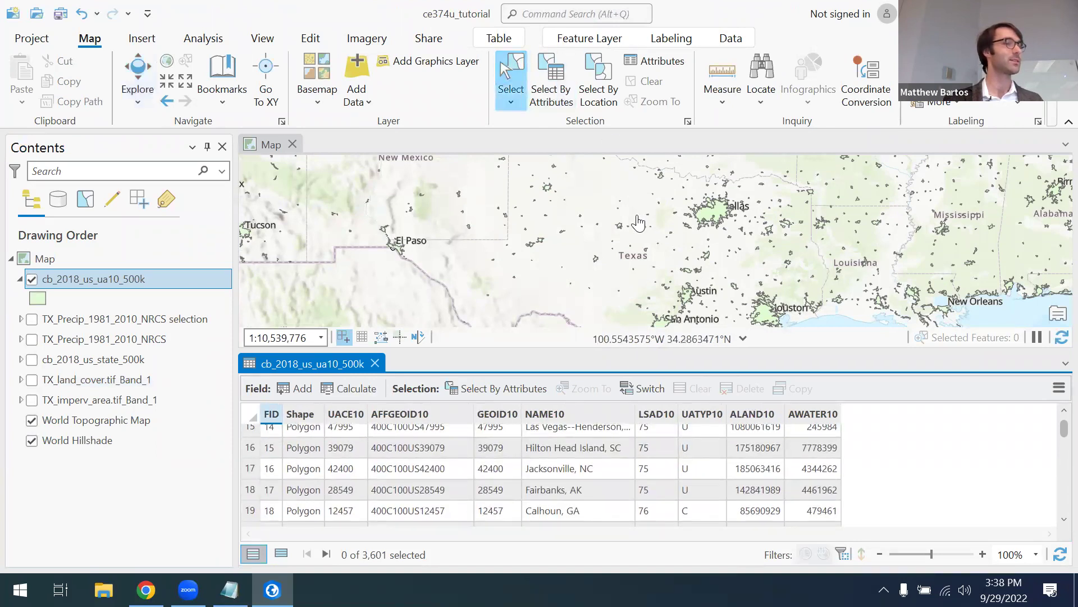
{"action": "left_click", "coordinate": [687, 297]}
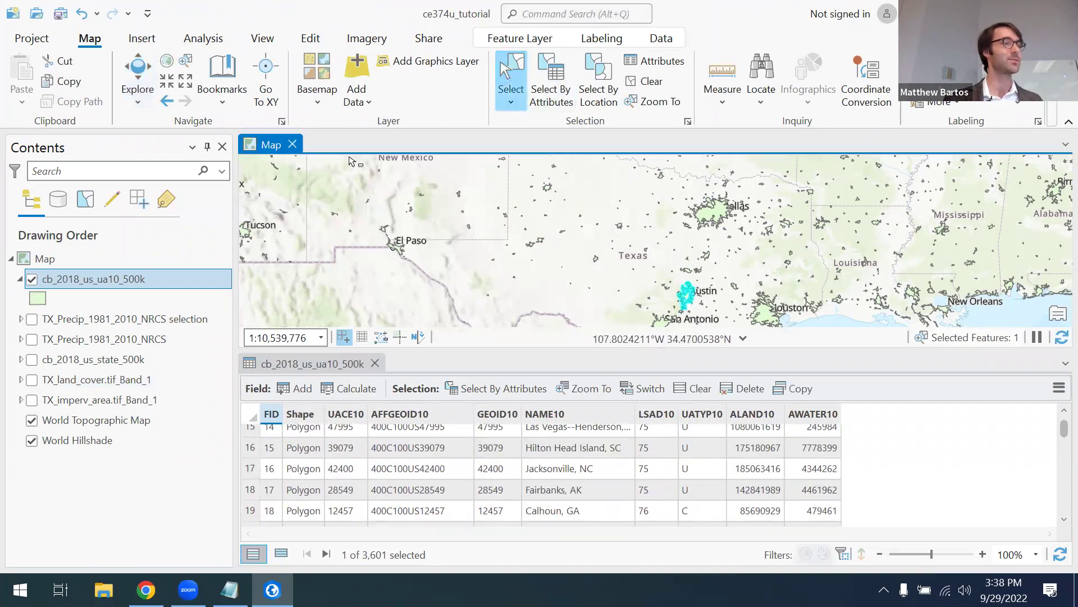
{"action": "left_click", "coordinate": [284, 554]}
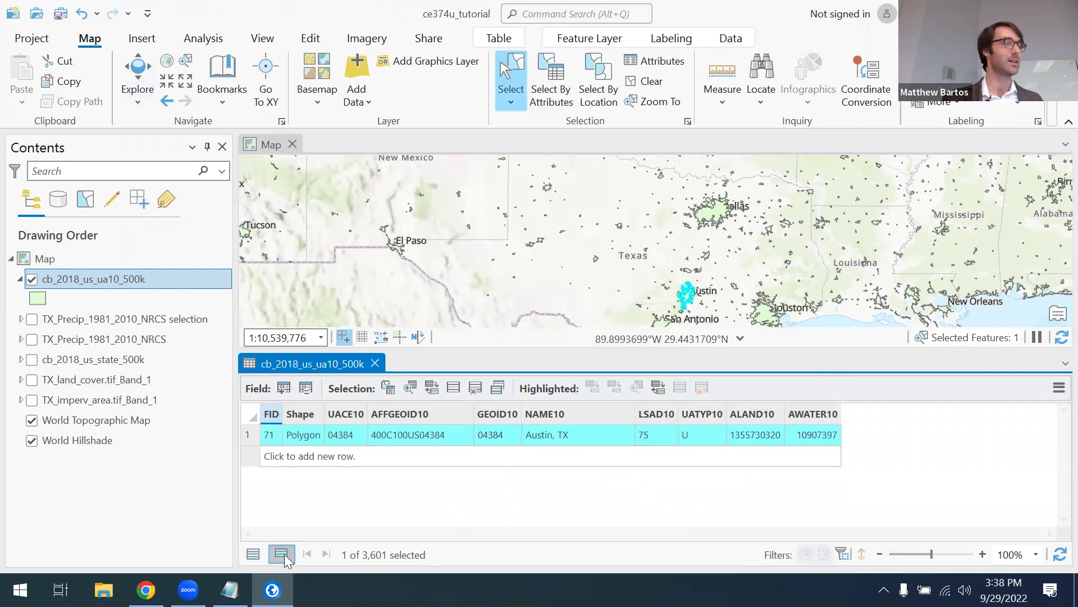
{"action": "left_click", "coordinate": [256, 555]}
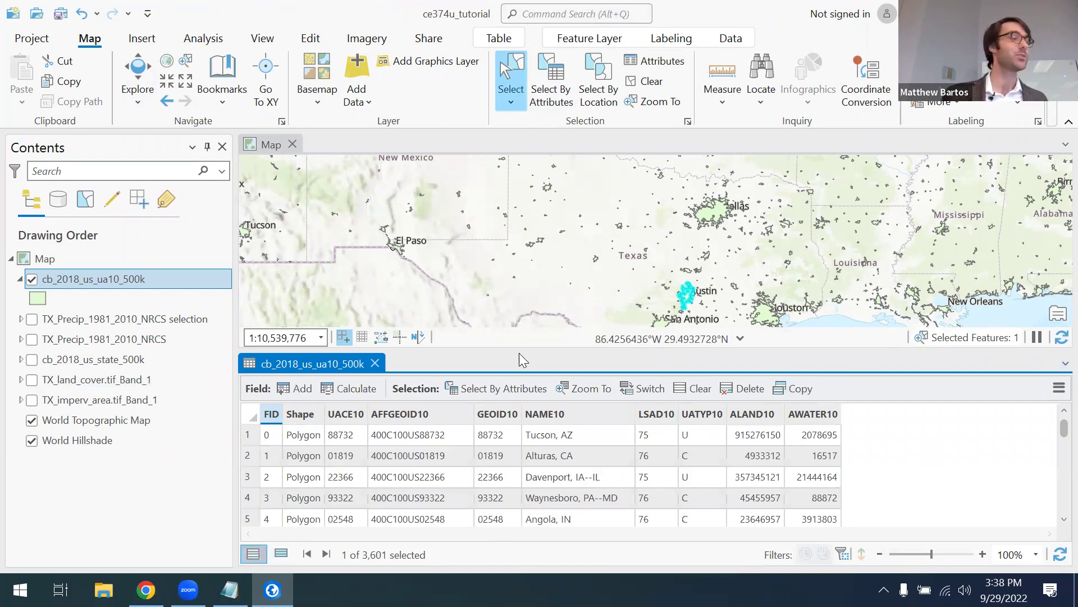
{"action": "left_click", "coordinate": [375, 365]}
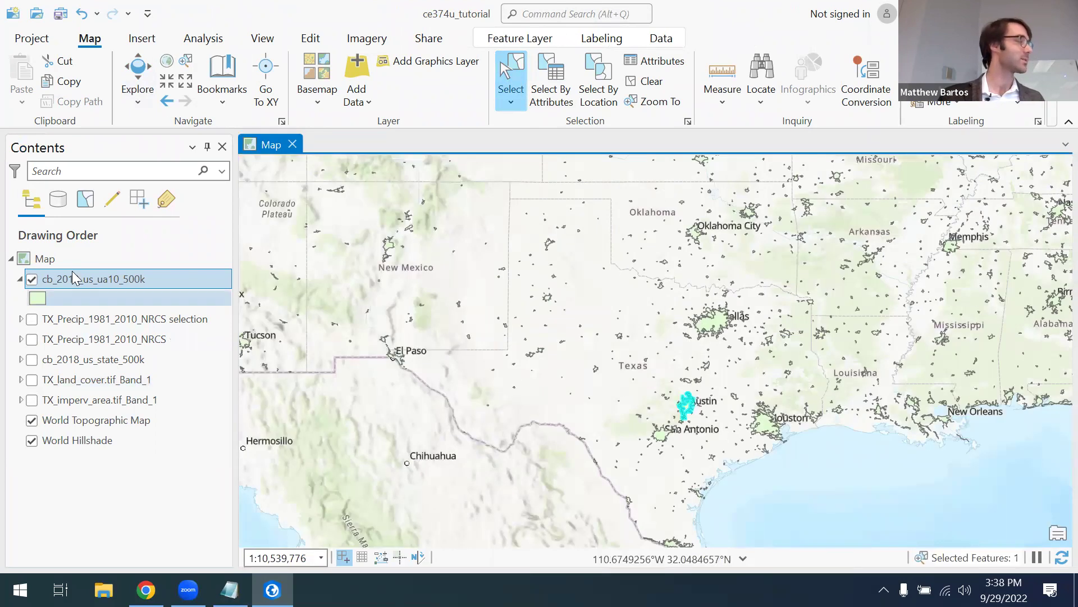
- Change the polygon symbol of the cb_2018_us_ua10_500k layer to the ArcGIS 2D Commercial style
{"action": "right_click", "coordinate": [67, 280]}
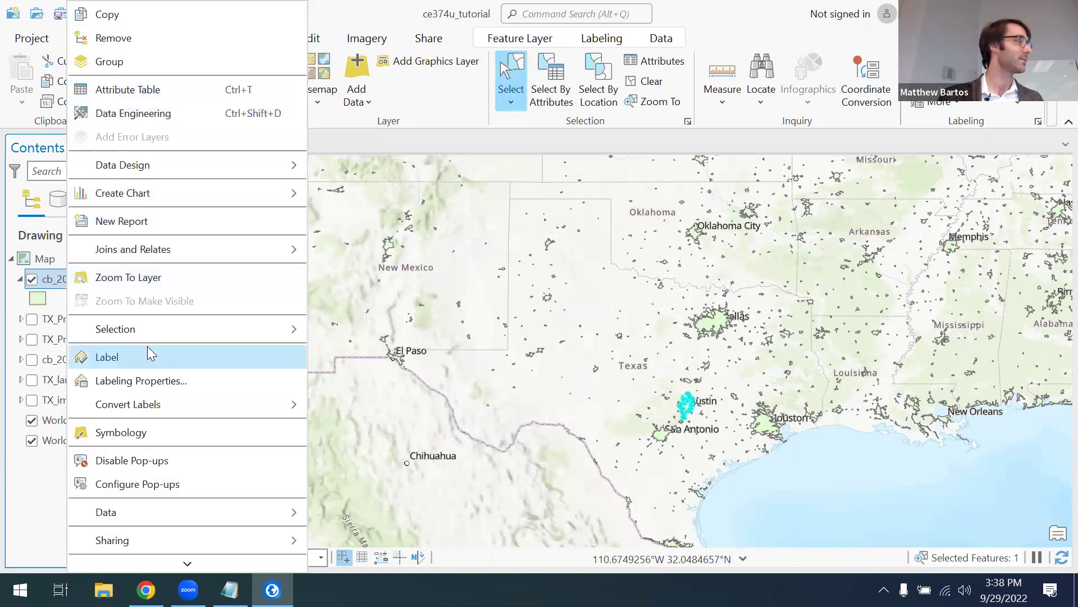
{"action": "left_click", "coordinate": [143, 432]}
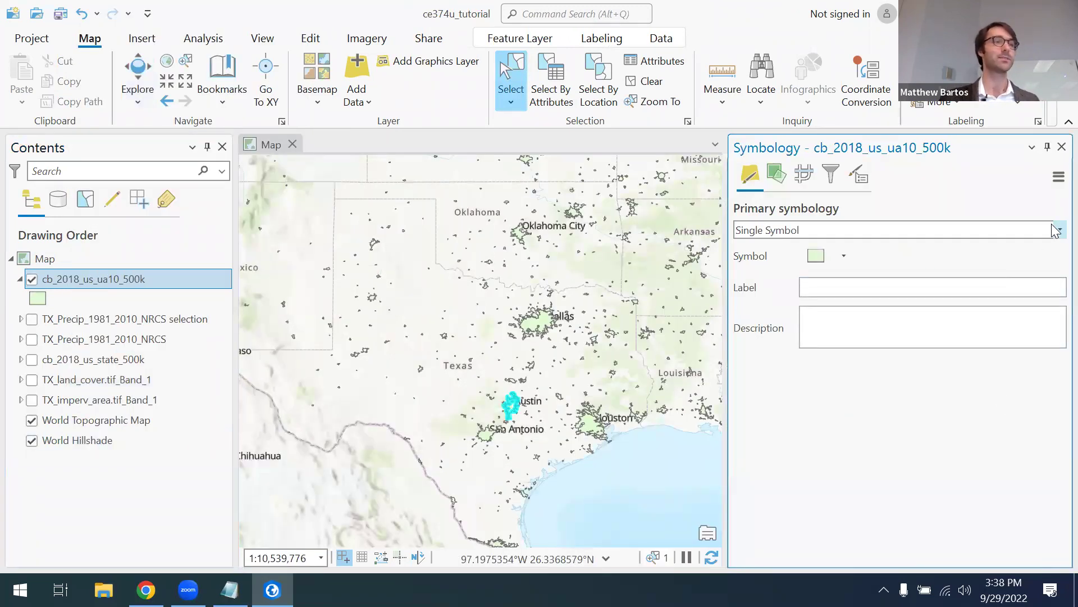
{"action": "left_click", "coordinate": [844, 256]}
{"action": "left_click", "coordinate": [845, 256]}
{"action": "left_click", "coordinate": [813, 256]}
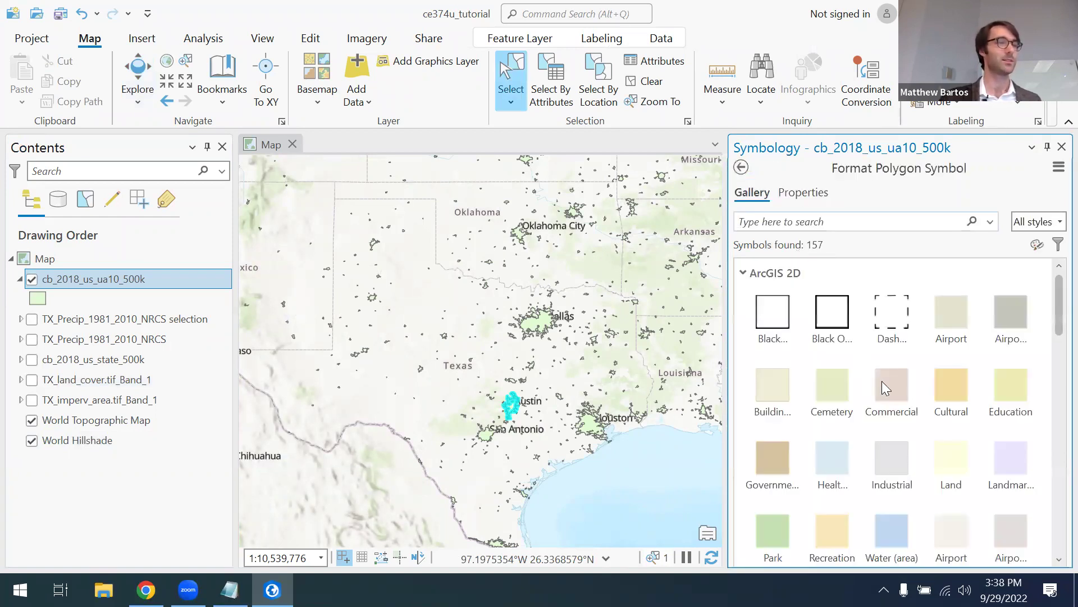
{"action": "left_click", "coordinate": [1015, 471]}
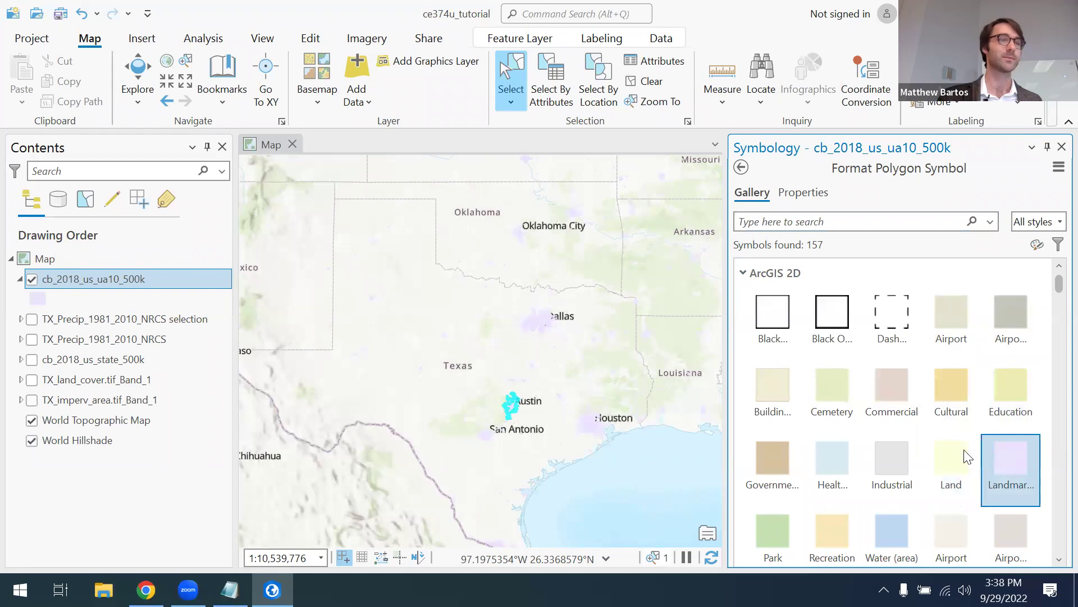
{"action": "left_click", "coordinate": [836, 392]}
{"action": "left_click", "coordinate": [884, 381]}
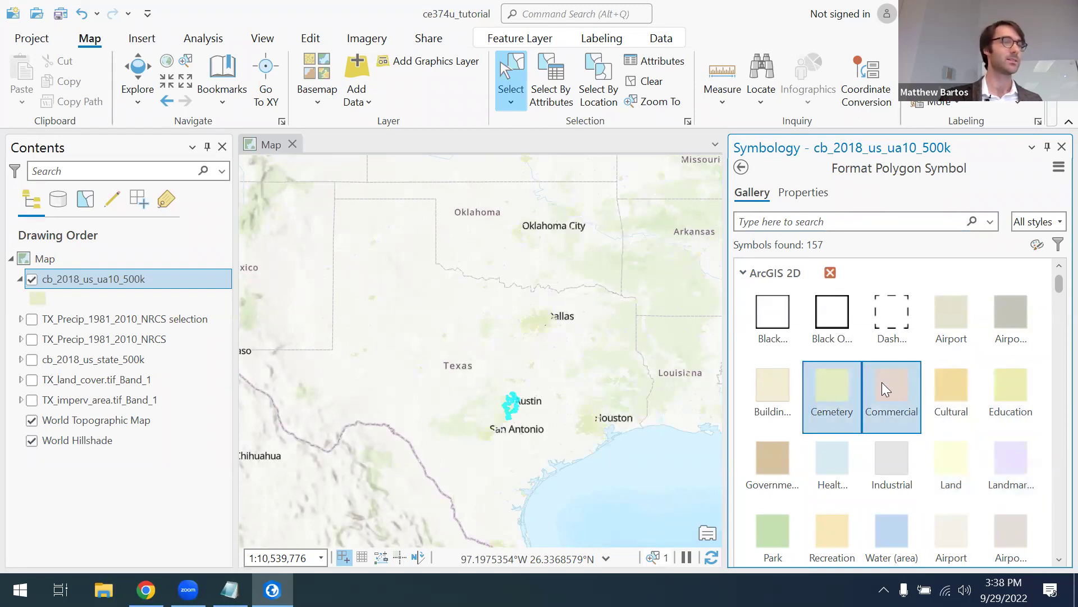
{"action": "left_click", "coordinate": [1062, 147]}
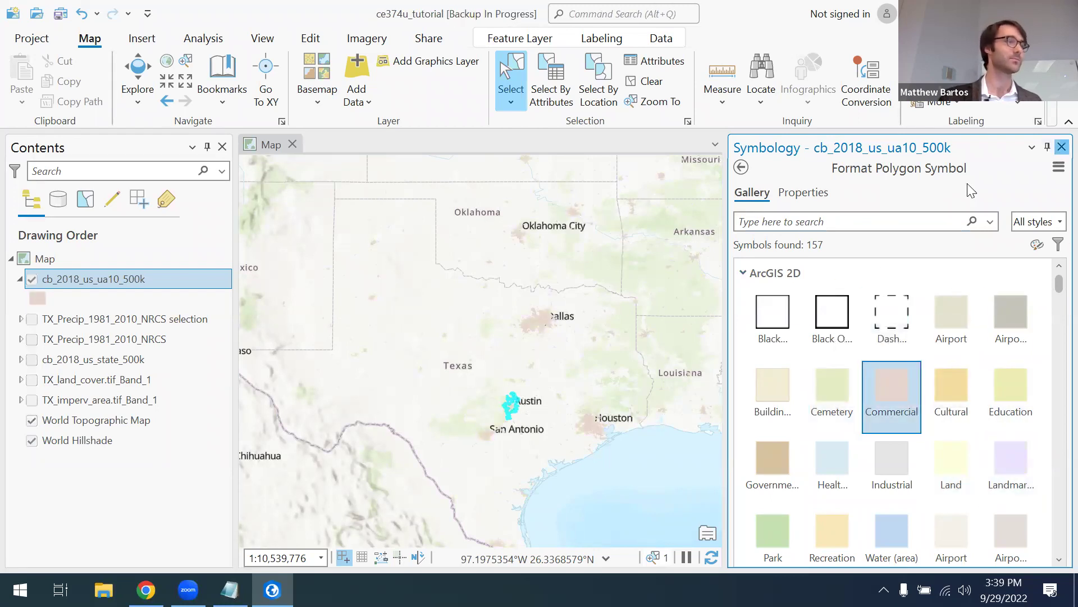
{"action": "left_click", "coordinate": [522, 340]}
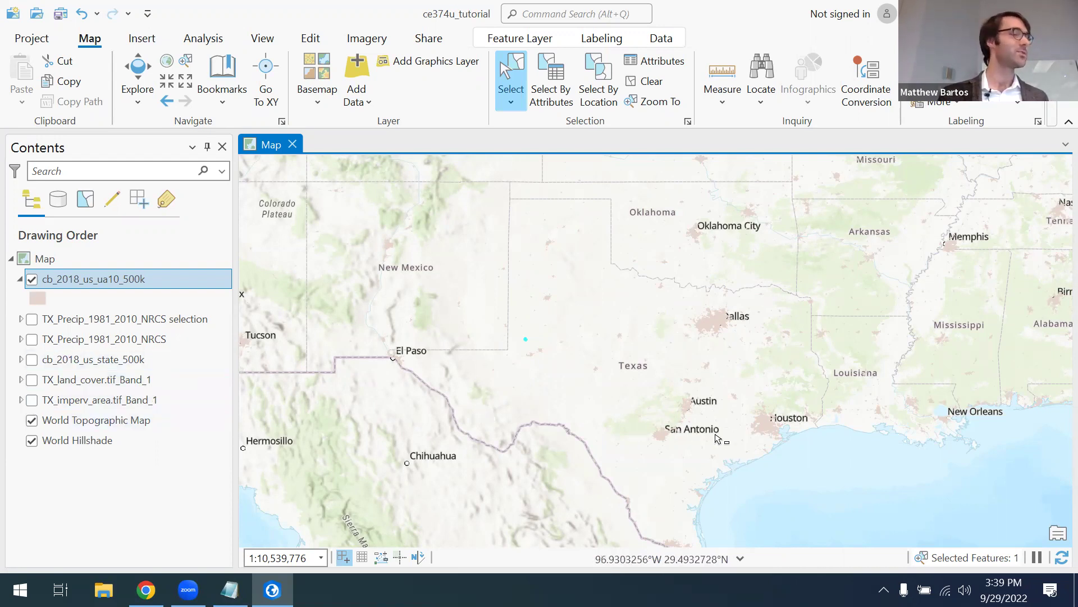
- Select the Austin urban area polygon on the map
{"action": "scroll", "coordinate": [720, 436], "scroll_direction": "up", "scroll_amount": 1}
{"action": "scroll", "coordinate": [721, 436], "scroll_direction": "up", "scroll_amount": 5}
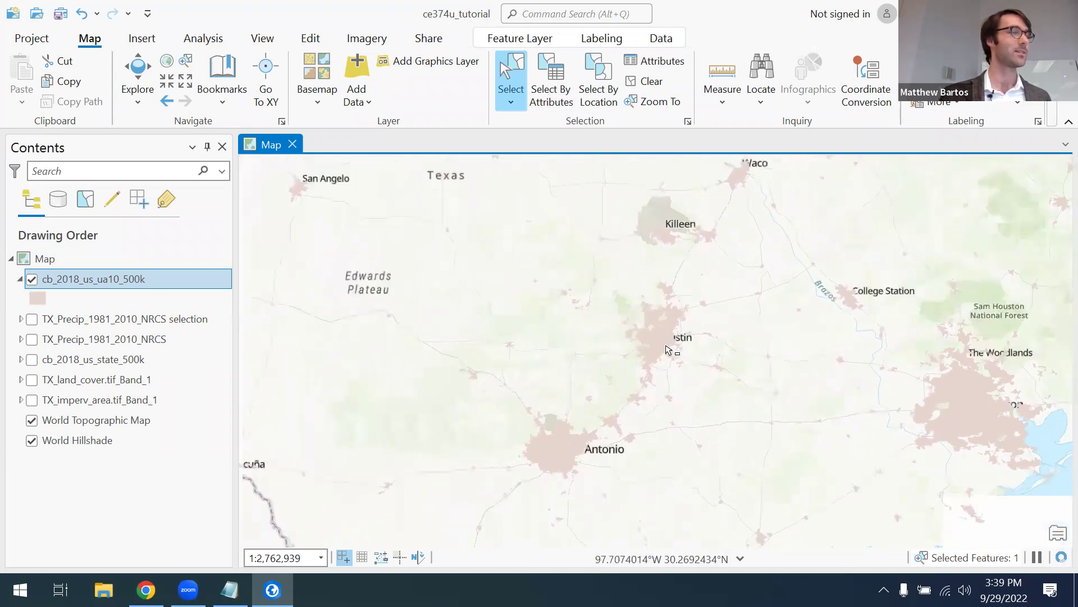
{"action": "scroll", "coordinate": [713, 286], "scroll_direction": "up", "scroll_amount": 3}
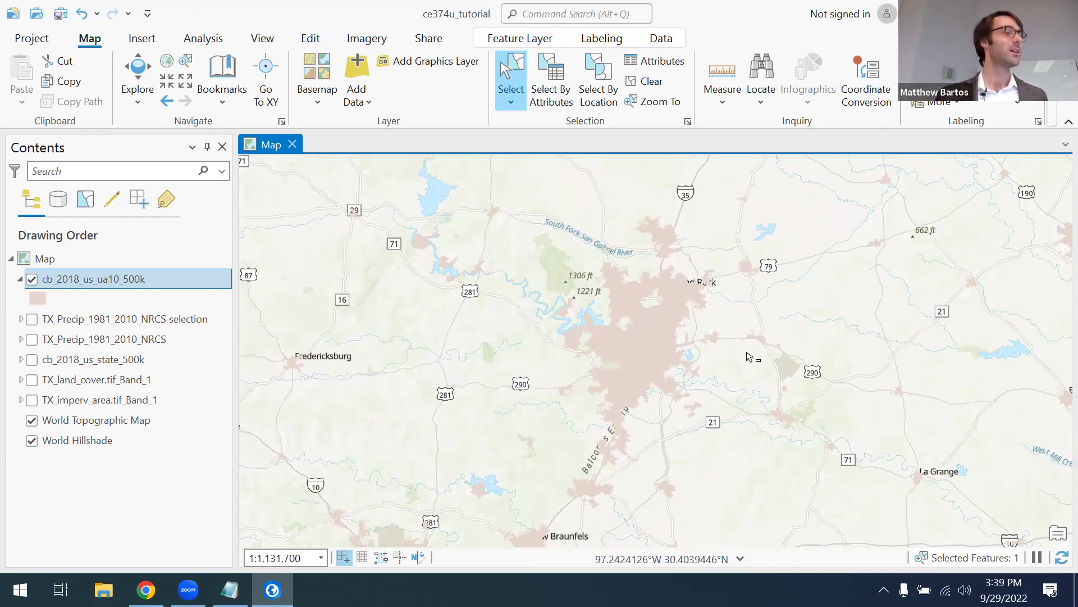
{"action": "left_click", "coordinate": [642, 360]}
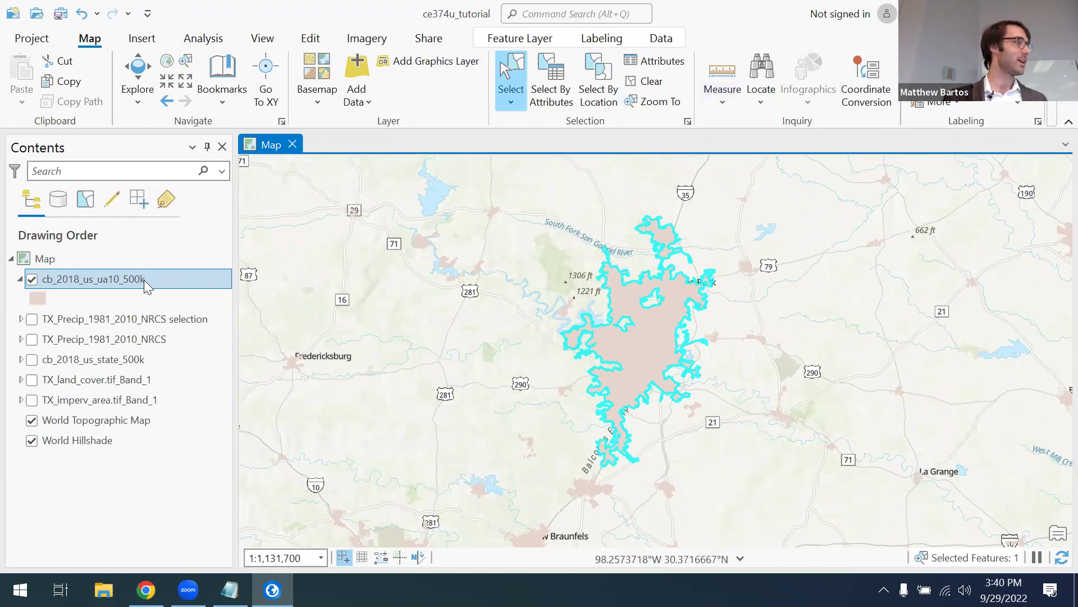
- Check the selected polygon's record in the cb_2018_us_ua10_500k attribute table, showing selected records only, and close the table
{"action": "right_click", "coordinate": [96, 282]}
{"action": "left_click", "coordinate": [157, 91]}
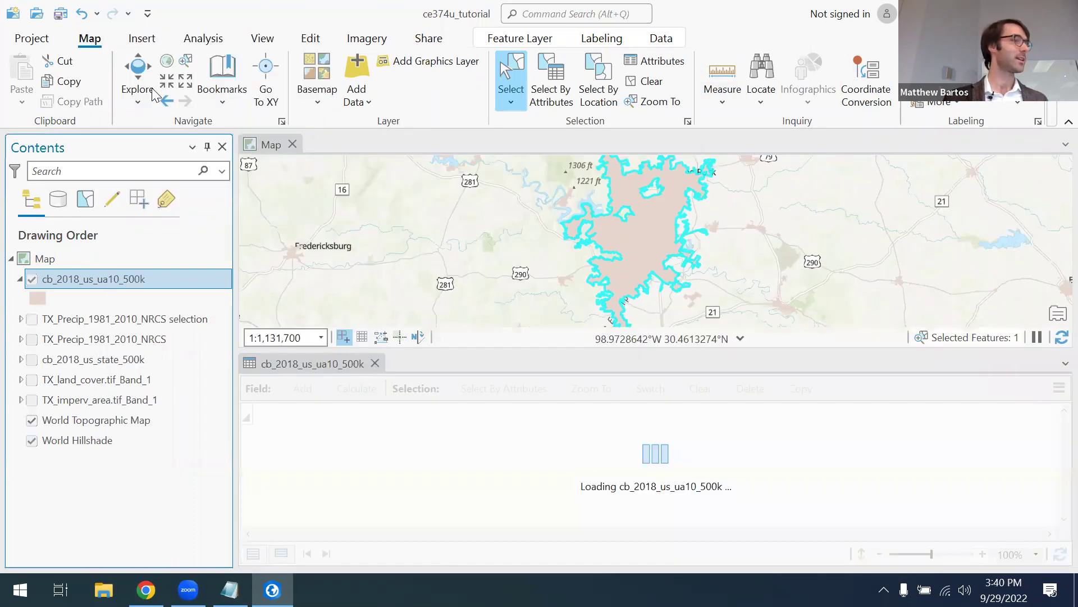
{"action": "left_click", "coordinate": [281, 555]}
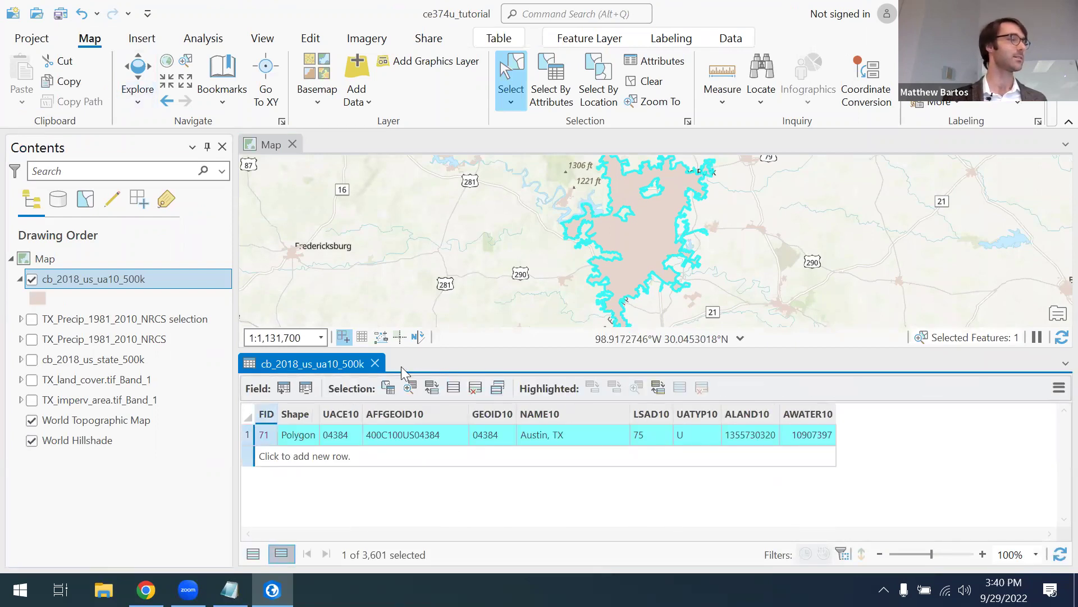
{"action": "left_click", "coordinate": [375, 365]}
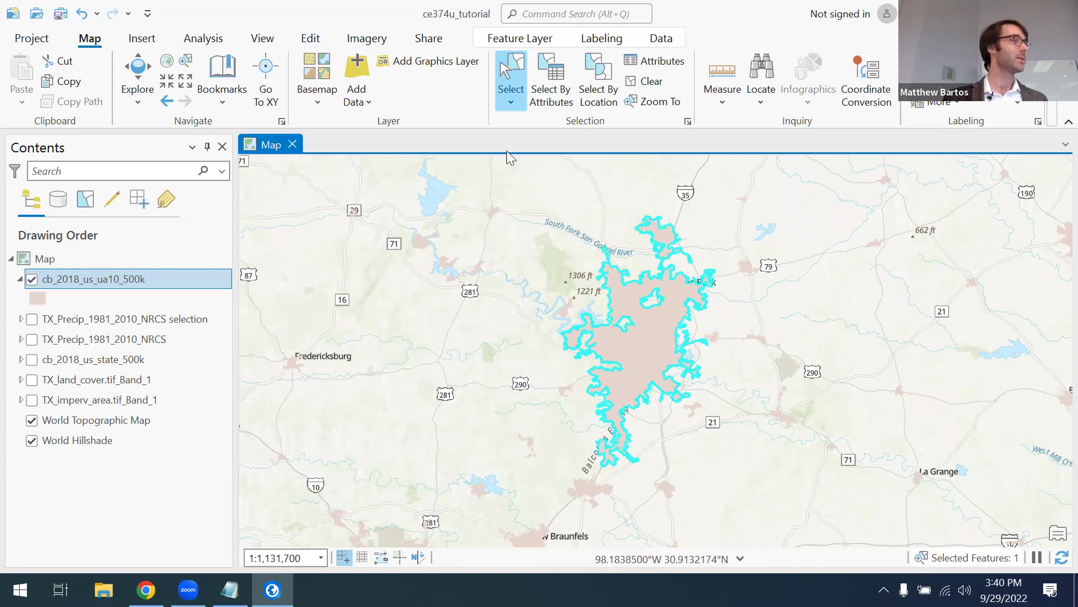
- Create a new layer from the selected Austin urban area and hide the original cb_2018_us_ua10_500k layer
{"action": "left_click", "coordinate": [662, 38]}
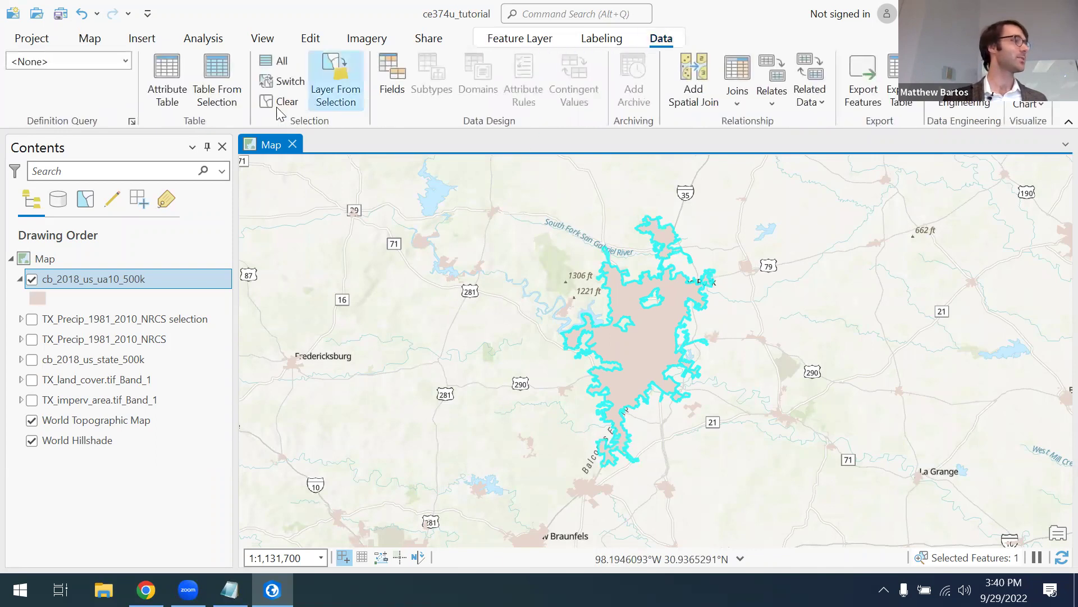
{"action": "left_click", "coordinate": [340, 78]}
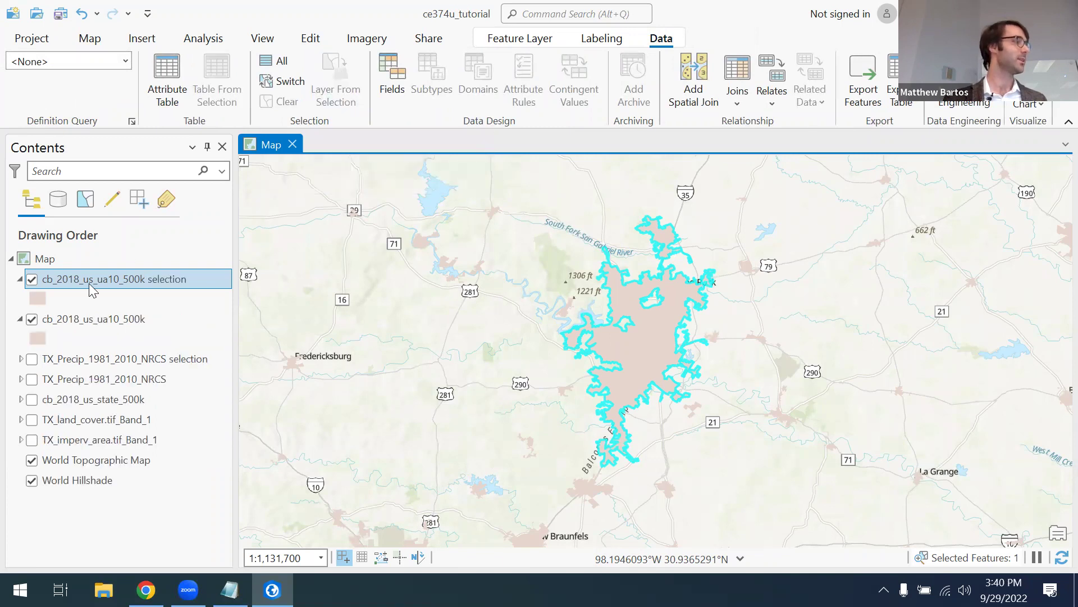
{"action": "left_click", "coordinate": [32, 320]}
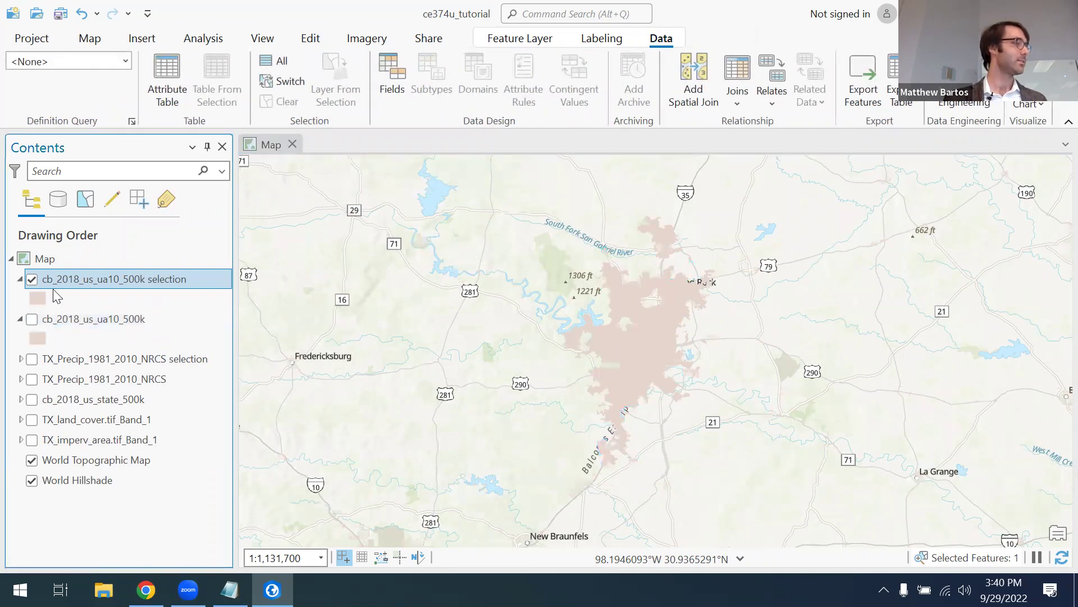
{"action": "scroll", "coordinate": [767, 386], "scroll_direction": "down", "scroll_amount": 3}
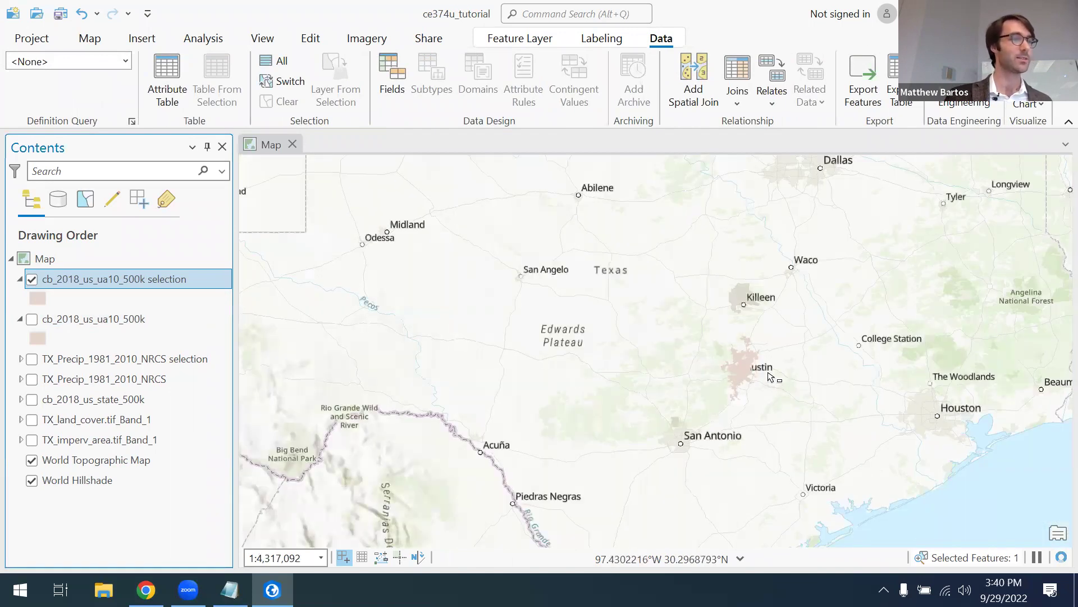
{"action": "scroll", "coordinate": [768, 382], "scroll_direction": "up", "scroll_amount": 1}
{"action": "scroll", "coordinate": [770, 377], "scroll_direction": "up", "scroll_amount": 2}
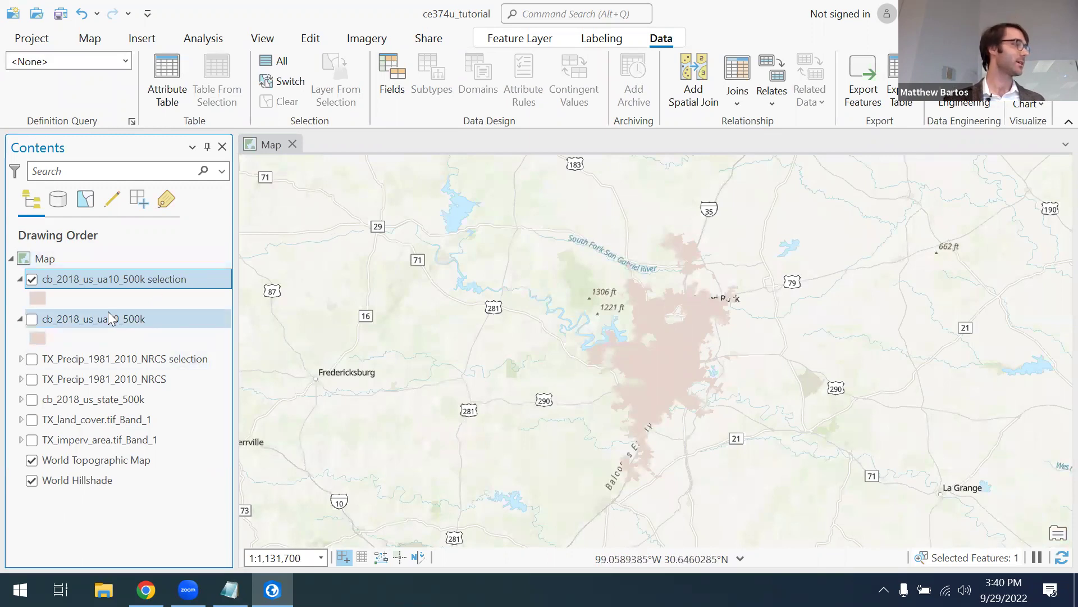
{"action": "left_click", "coordinate": [128, 323]}
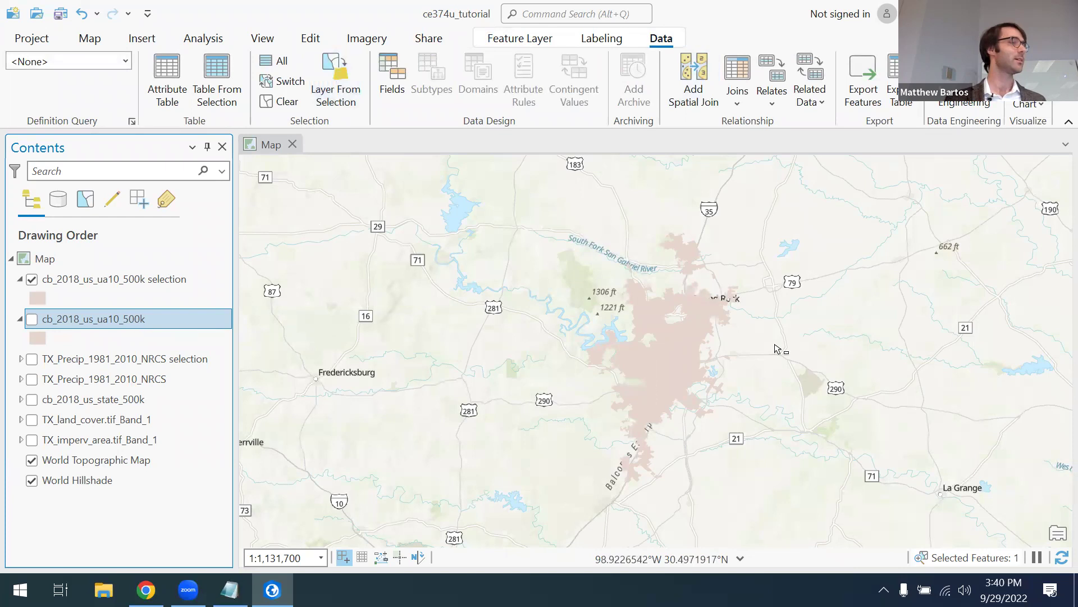
{"action": "left_click", "coordinate": [155, 281]}
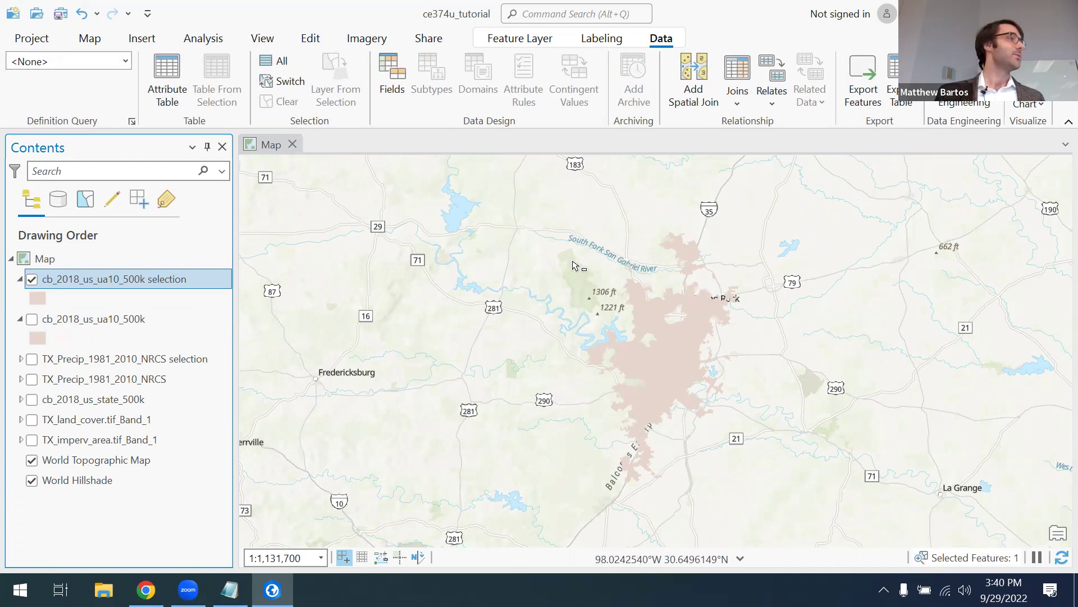
- Show the TX_imperv_area.tif_Band_1 layer and open the Extract by Mask geoprocessing tool
{"action": "left_click", "coordinate": [32, 442]}
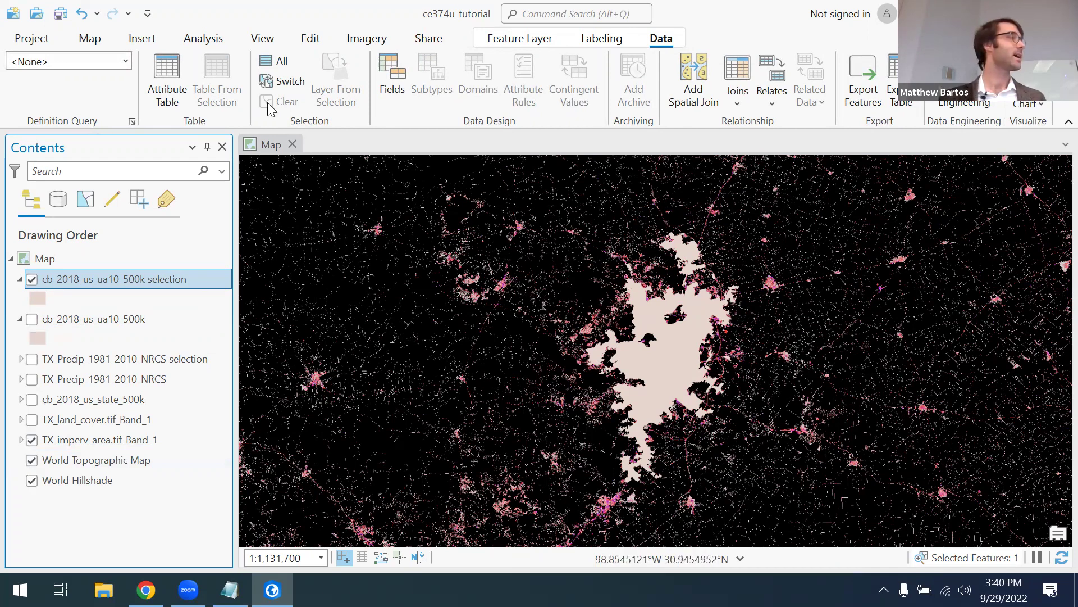
{"action": "left_click", "coordinate": [206, 42]}
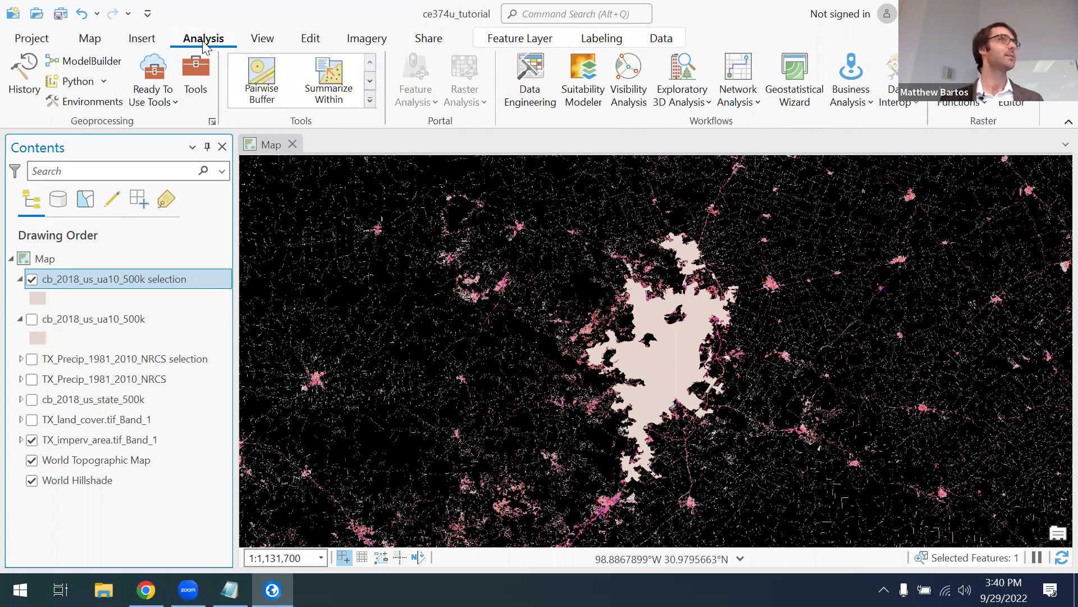
{"action": "left_click", "coordinate": [200, 72]}
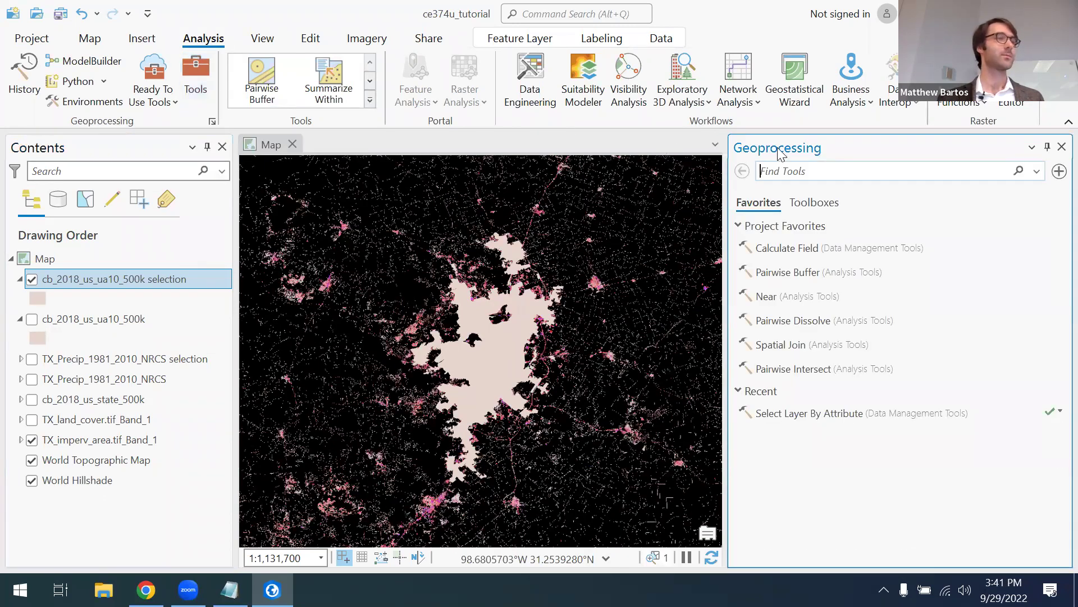
{"action": "type", "text": "extract by mask"}
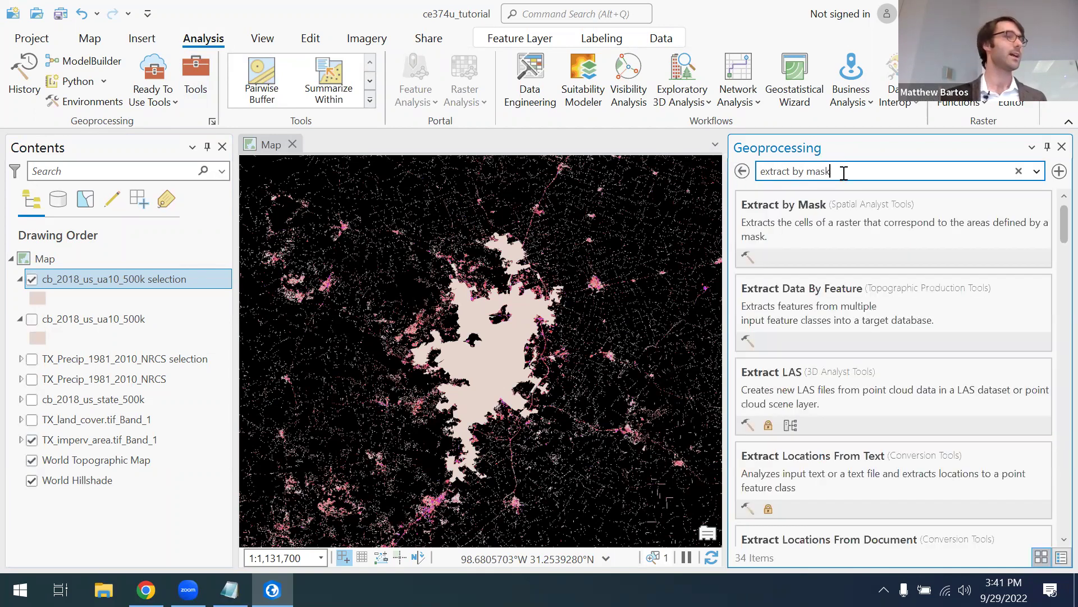
{"action": "left_click", "coordinate": [793, 208]}
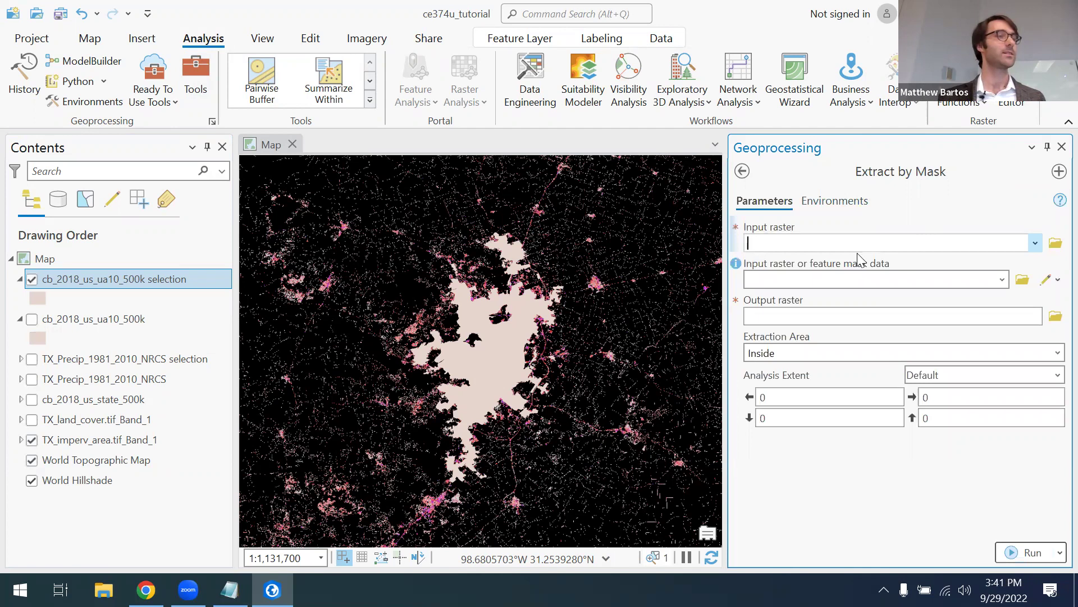
- Extract the cells of TX_imperv_area.tif_Band_1 by mask, using the cb_2018_us_ua10_500k selection layer as the feature mask
{"action": "left_click", "coordinate": [1035, 243]}
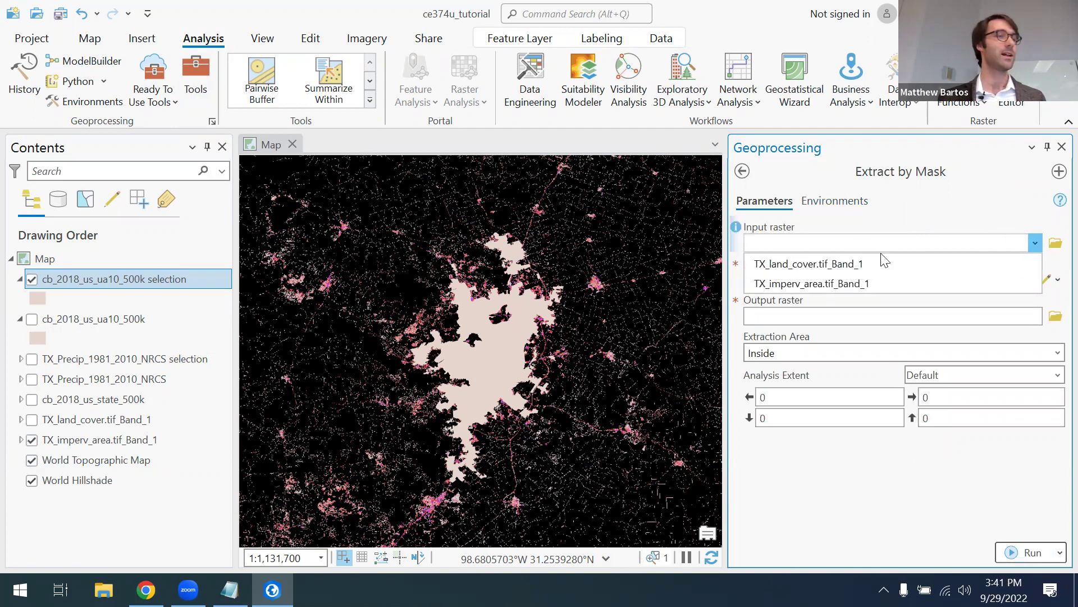
{"action": "left_click", "coordinate": [792, 283]}
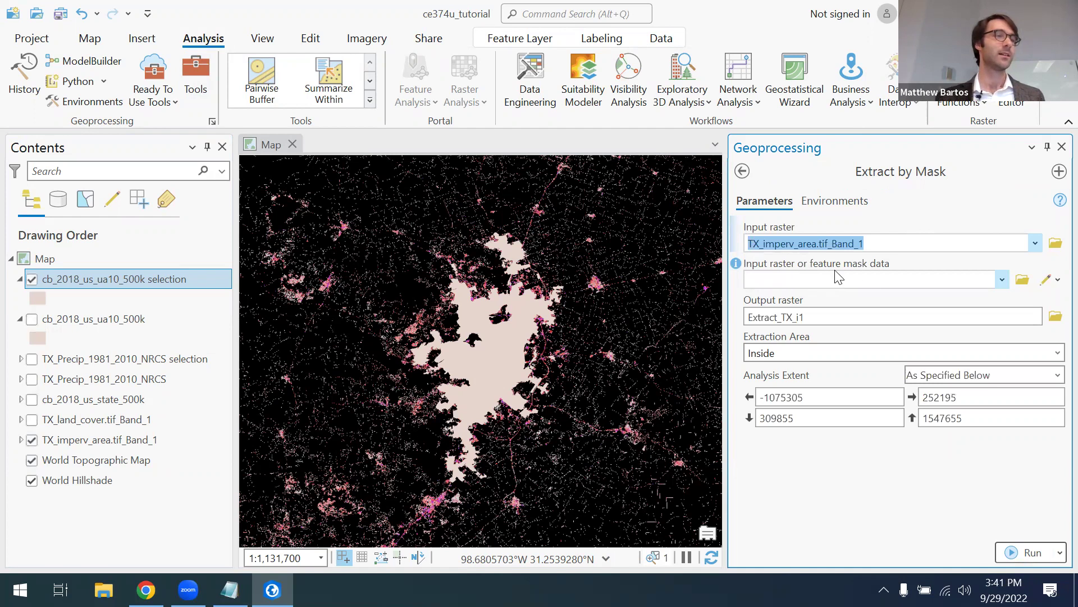
{"action": "left_click", "coordinate": [1003, 279]}
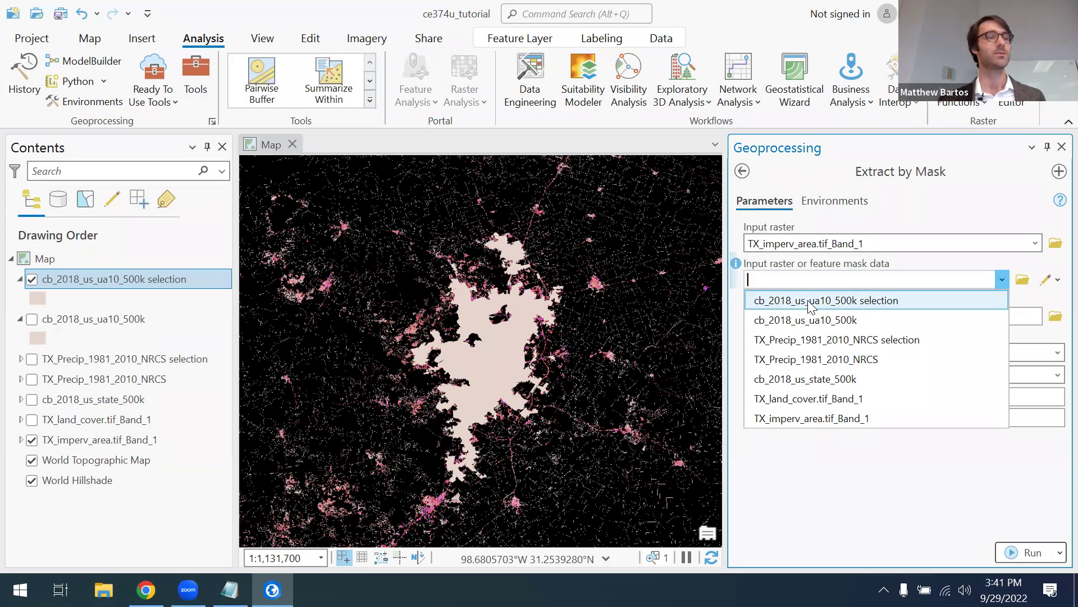
{"action": "left_click", "coordinate": [849, 303]}
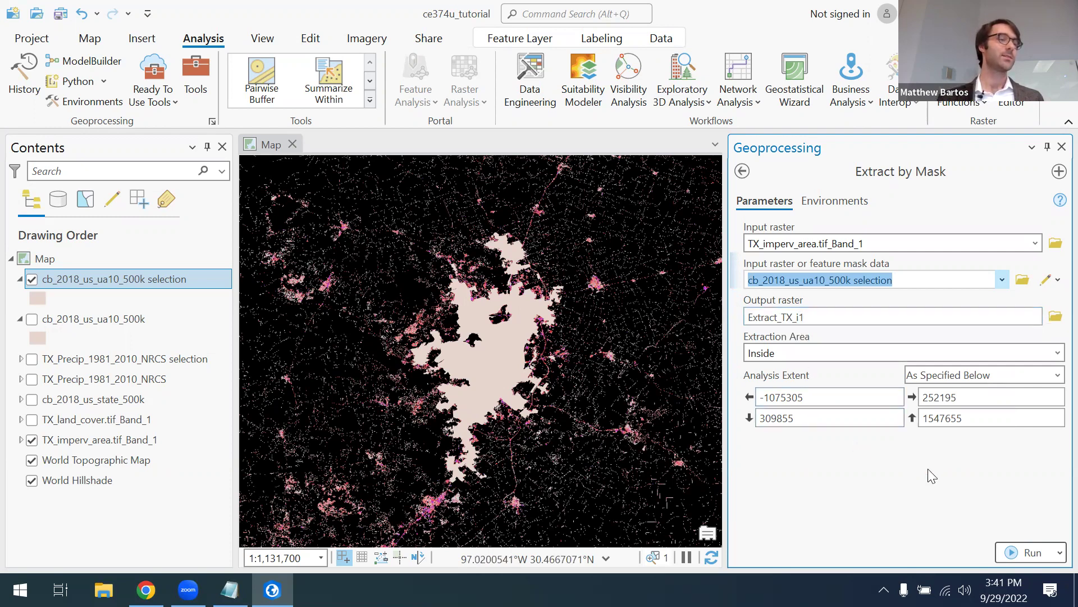
{"action": "left_click", "coordinate": [1017, 551]}
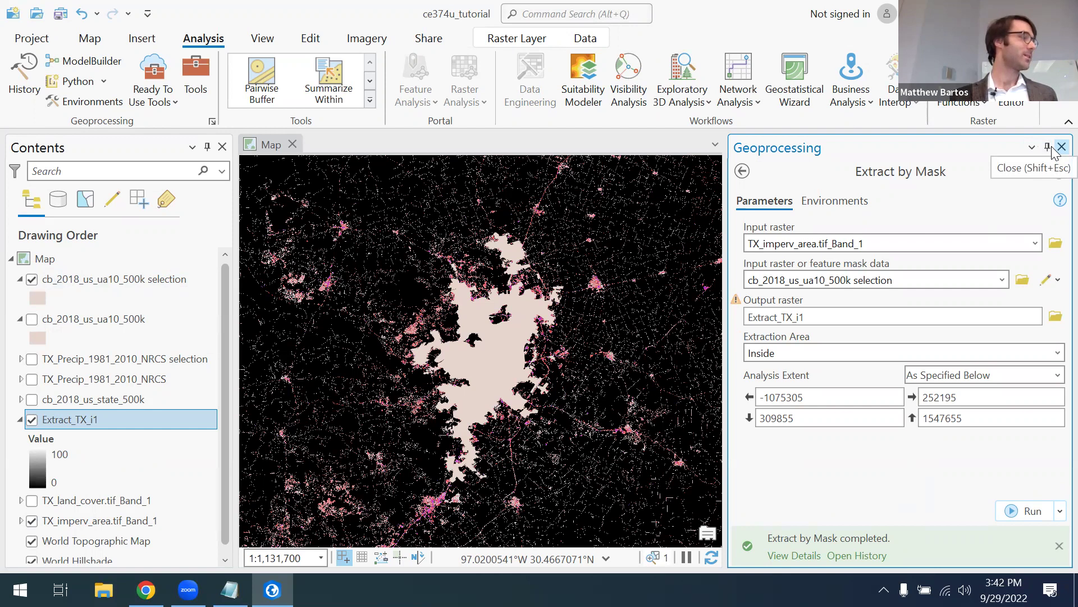
- Hide the TX_imperv_area.tif_Band_1 and cb_2018_us_ua10_500k selection layers and close the geoprocessing tool
{"action": "scroll", "coordinate": [84, 443], "scroll_direction": "down", "scroll_amount": 1}
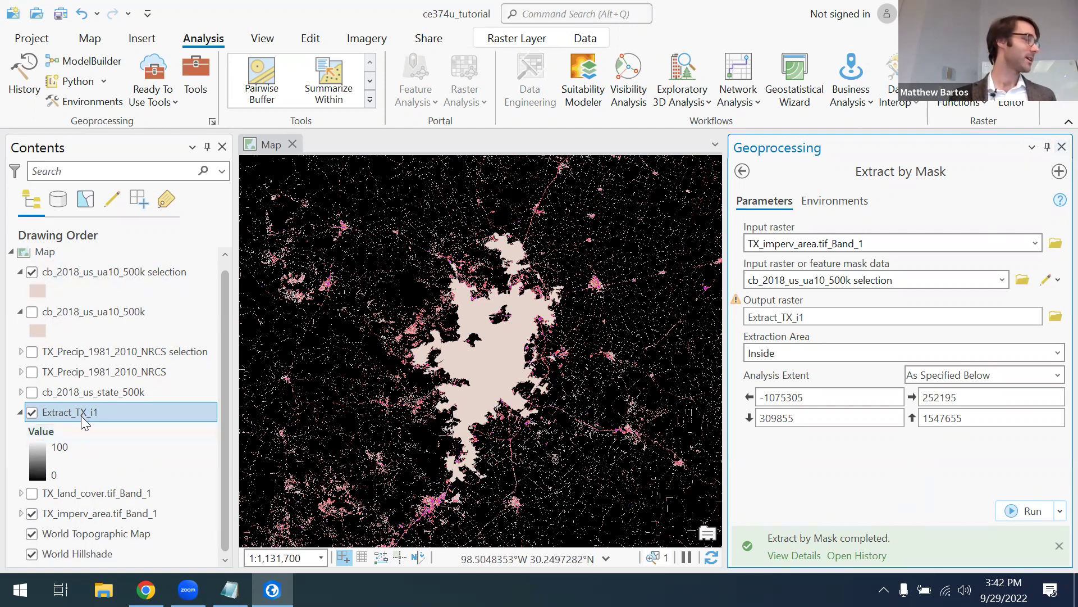
{"action": "left_click", "coordinate": [32, 513]}
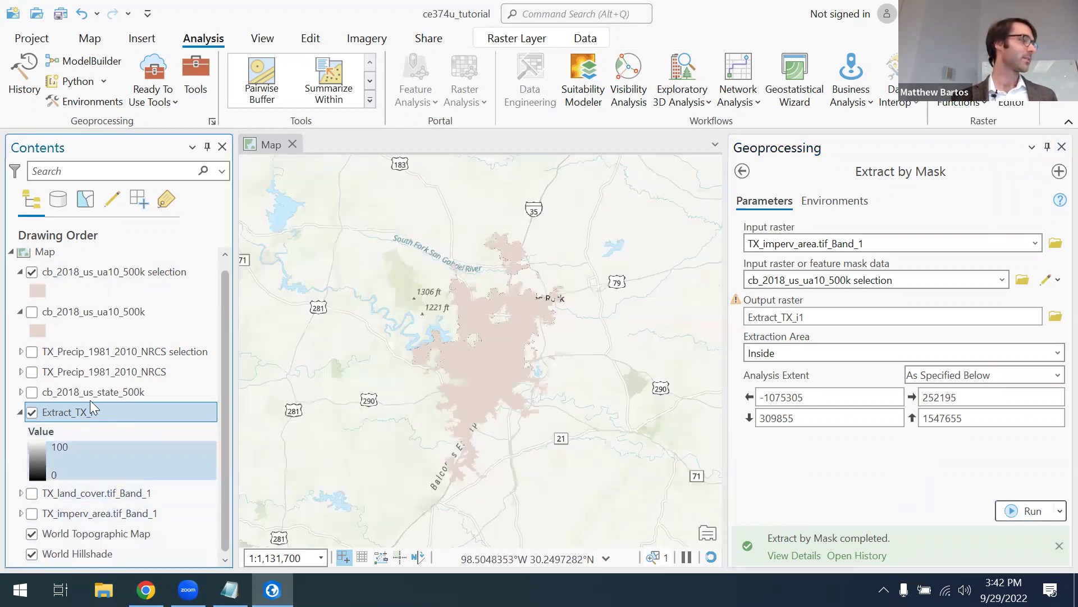
{"action": "left_click", "coordinate": [31, 272]}
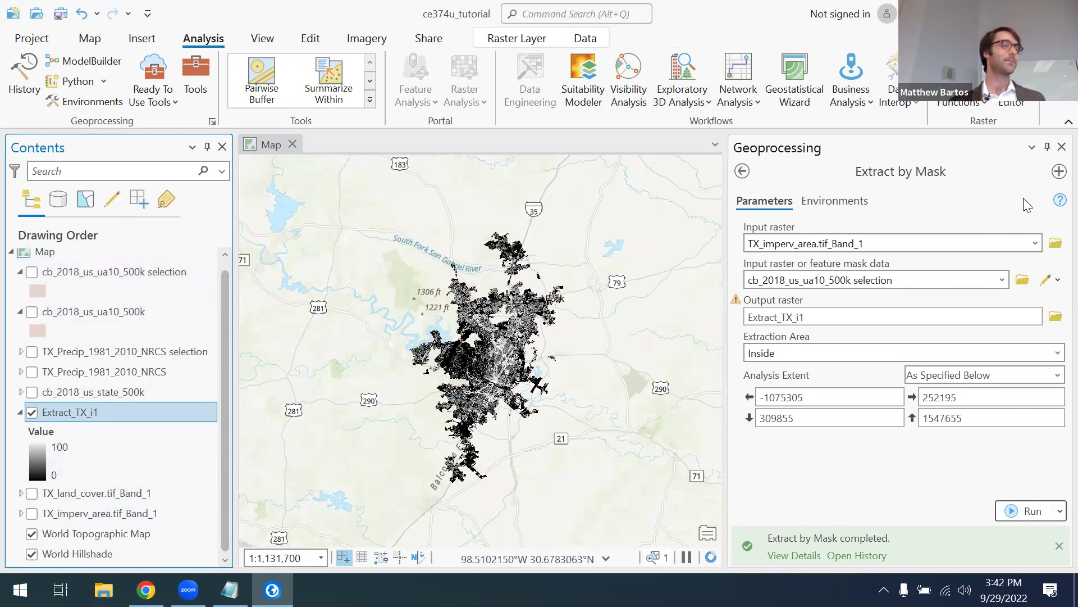
{"action": "left_click", "coordinate": [1061, 147]}
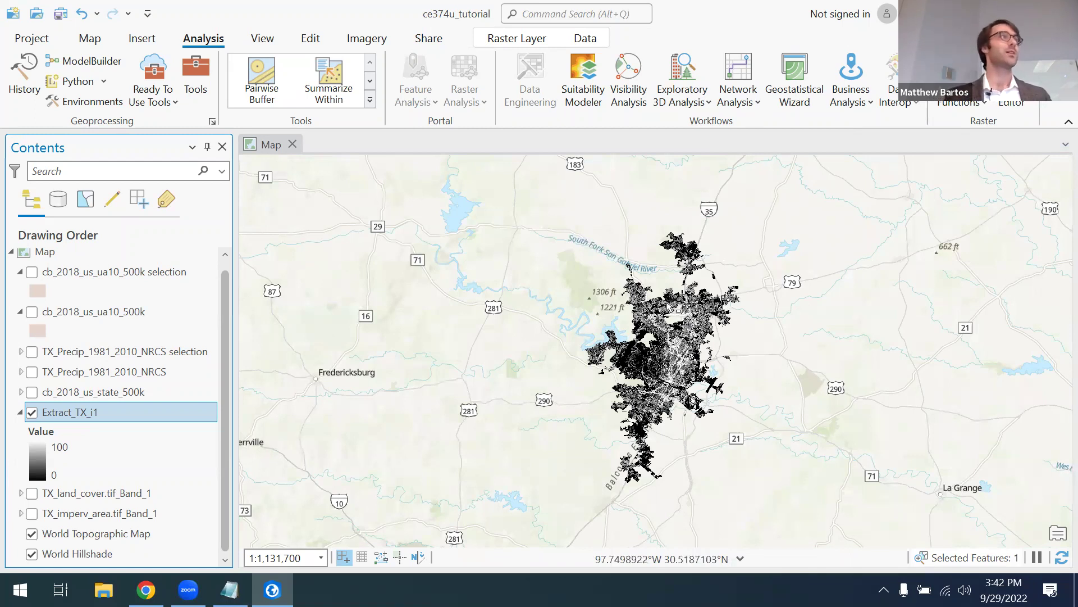
- View the source statistics in the Extract_TX_i1 layer properties and close them without changes
{"action": "right_click", "coordinate": [71, 415]}
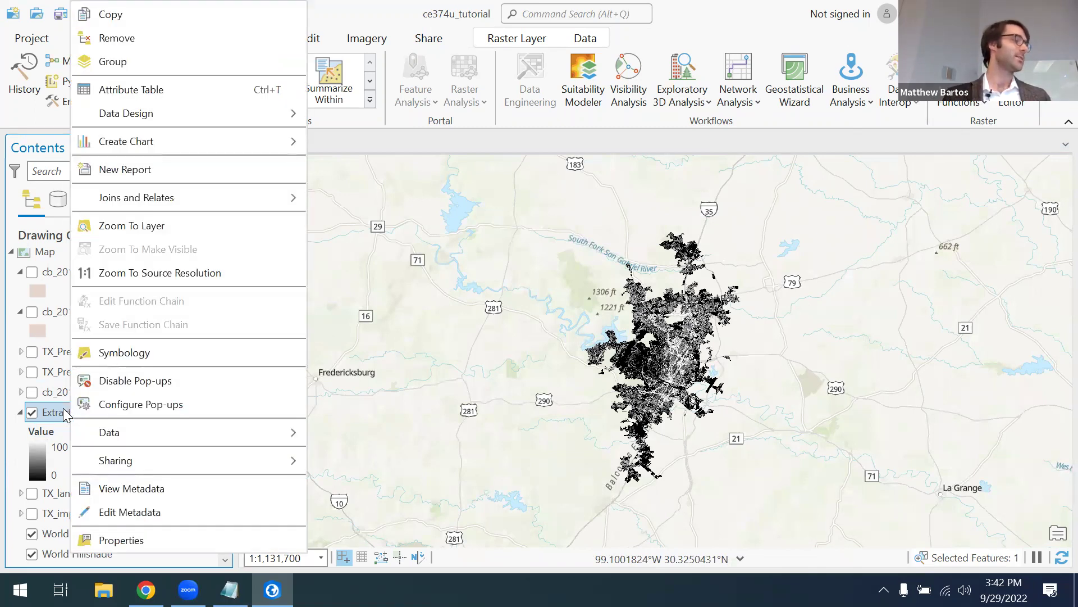
{"action": "left_click", "coordinate": [124, 542]}
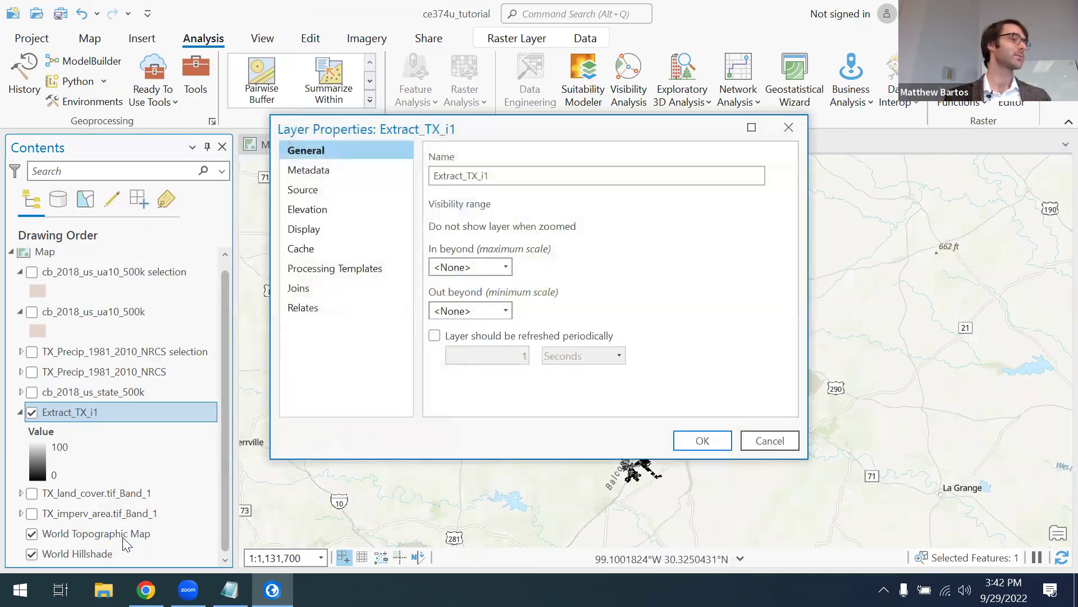
{"action": "left_click", "coordinate": [316, 187]}
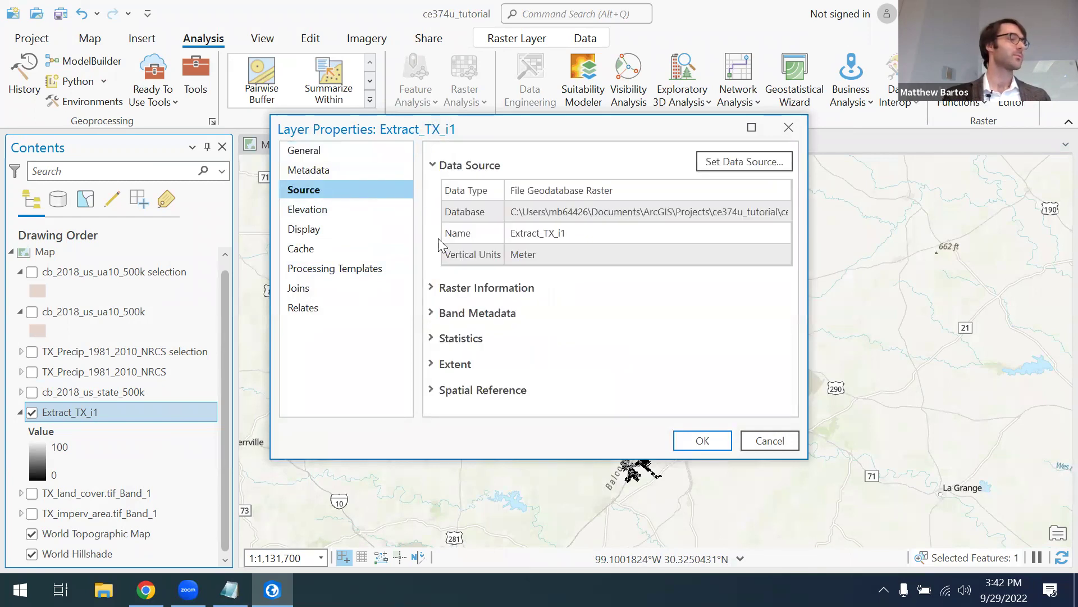
{"action": "left_click", "coordinate": [459, 337]}
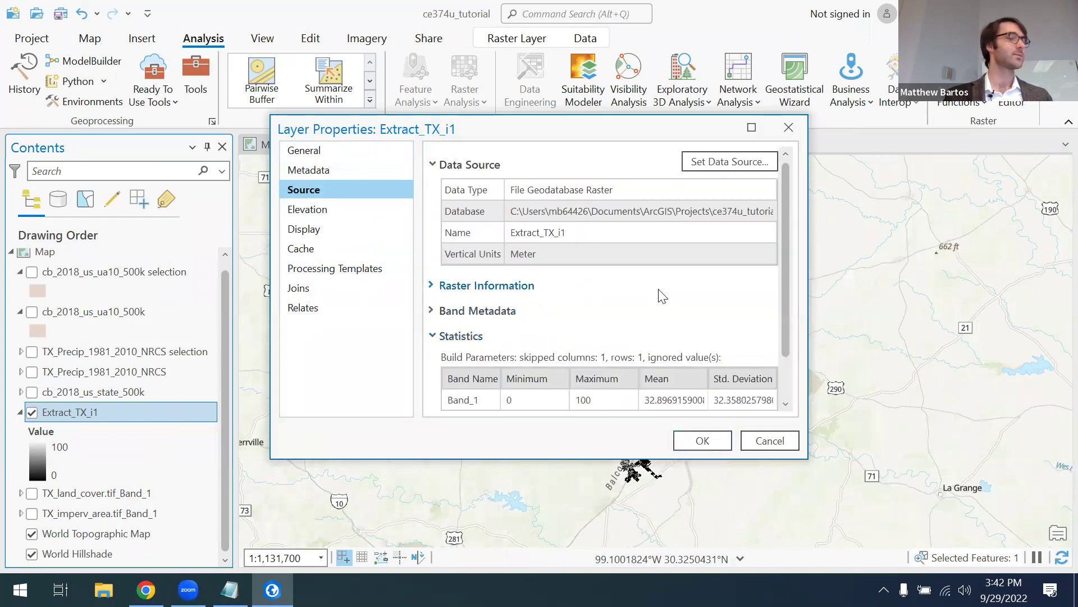
{"action": "scroll", "coordinate": [659, 290], "scroll_direction": "down", "scroll_amount": 2}
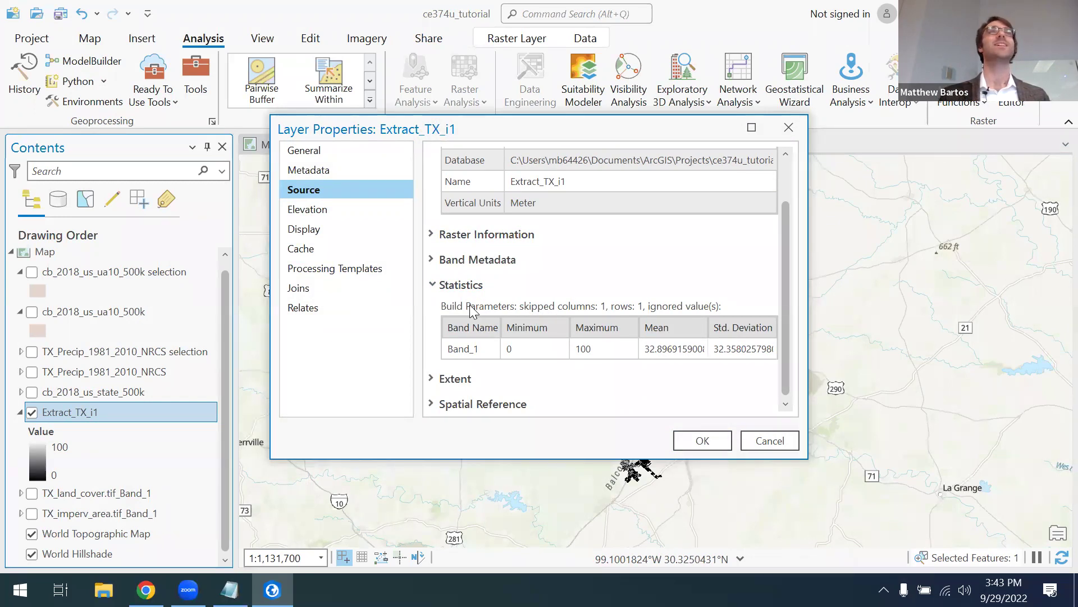
{"action": "left_click", "coordinate": [768, 440]}
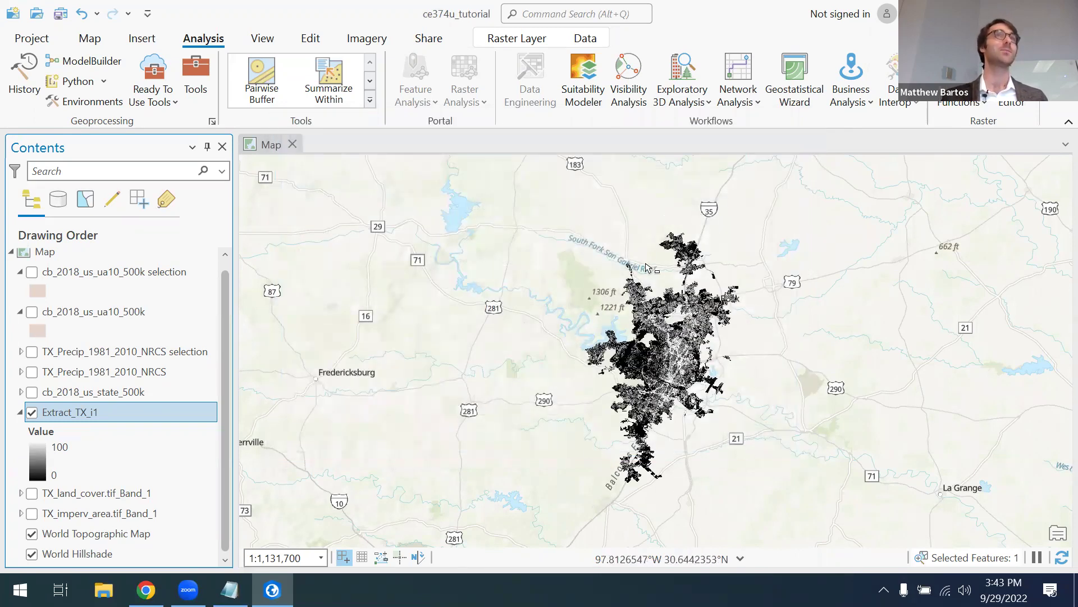
- Reopen the Extract_TX_i1 source statistics, check the mean and standard deviation of Band_1, and cancel the properties dialog
{"action": "right_click", "coordinate": [73, 414]}
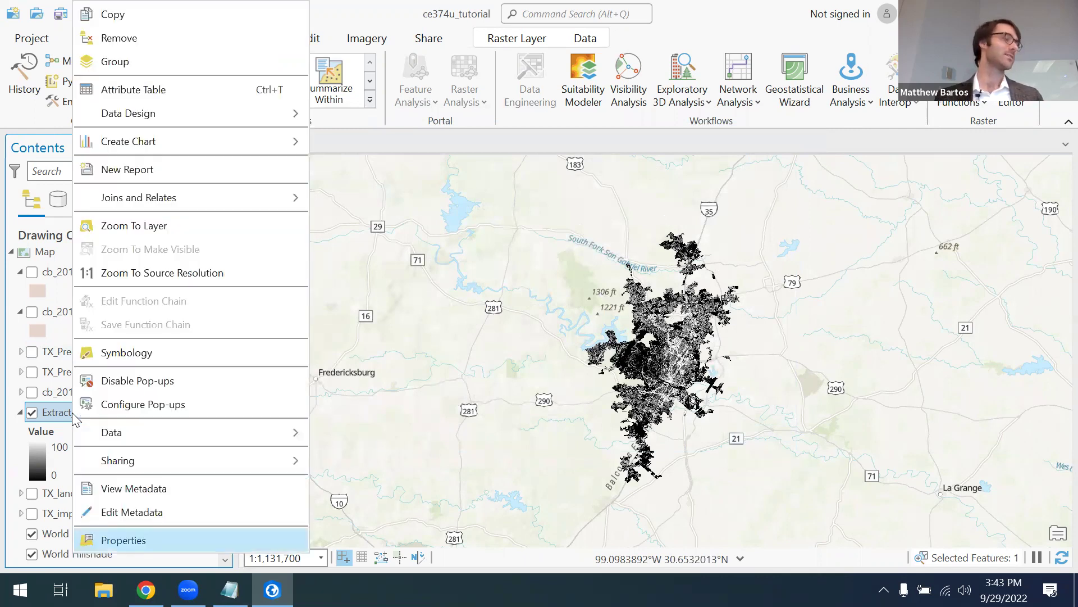
{"action": "left_click", "coordinate": [128, 539]}
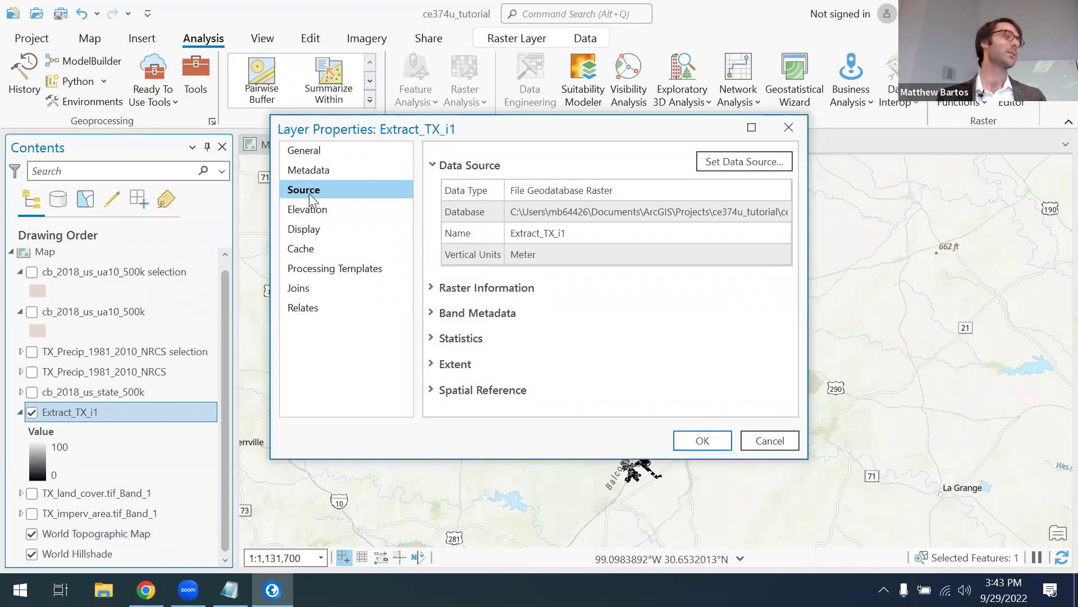
{"action": "left_click", "coordinate": [472, 338]}
{"action": "scroll", "coordinate": [564, 315], "scroll_direction": "down", "scroll_amount": 1}
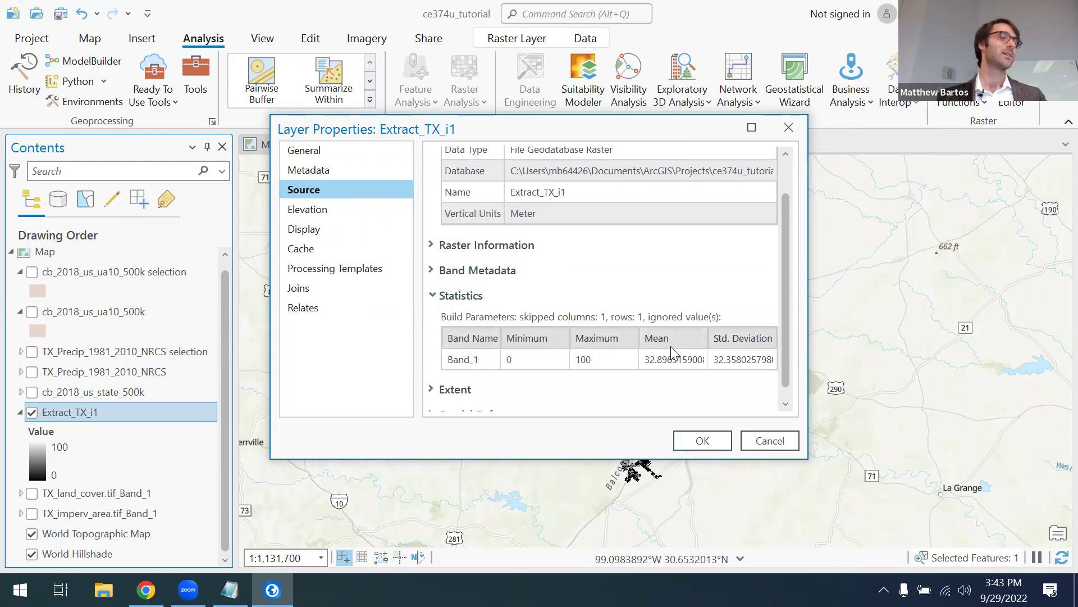
{"action": "left_click", "coordinate": [686, 357]}
{"action": "left_click", "coordinate": [744, 356]}
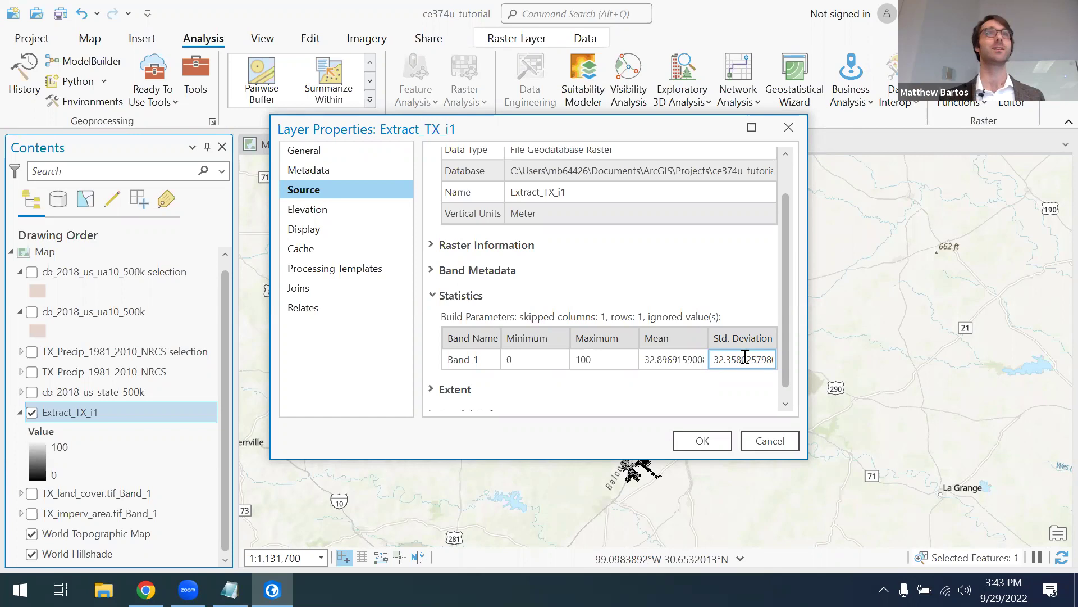
{"action": "left_click", "coordinate": [671, 360]}
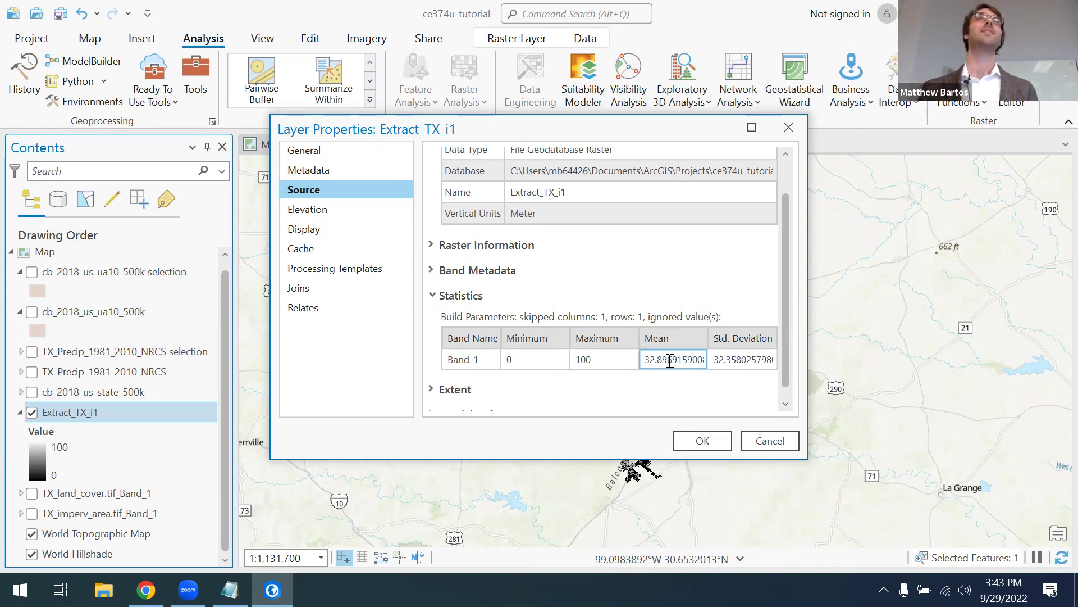
{"action": "left_click", "coordinate": [770, 440]}
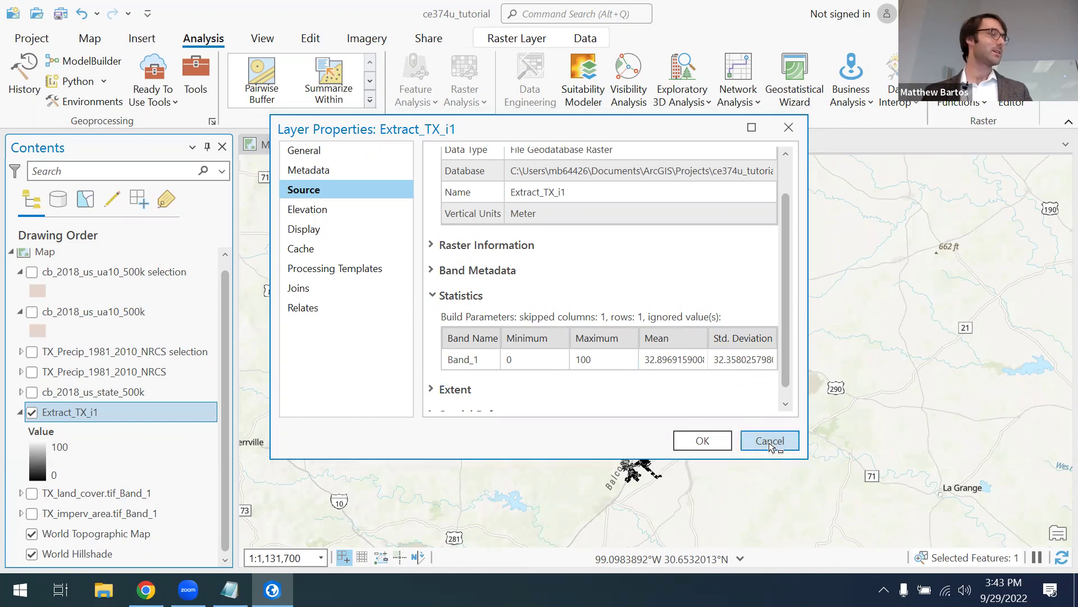
- Hide the Extract_TX_i1 layer, show the cb_2018_us_ua10_500k layer, and clear its selected polygon
{"action": "left_click", "coordinate": [31, 413]}
{"action": "left_click", "coordinate": [32, 312]}
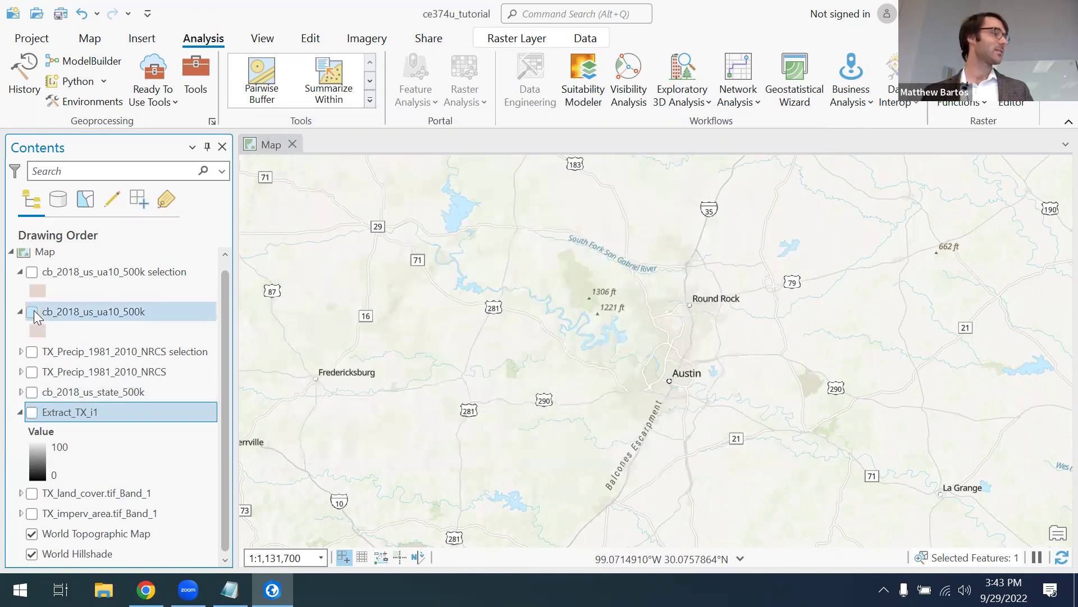
{"action": "left_click", "coordinate": [45, 38]}
{"action": "left_click", "coordinate": [25, 48]}
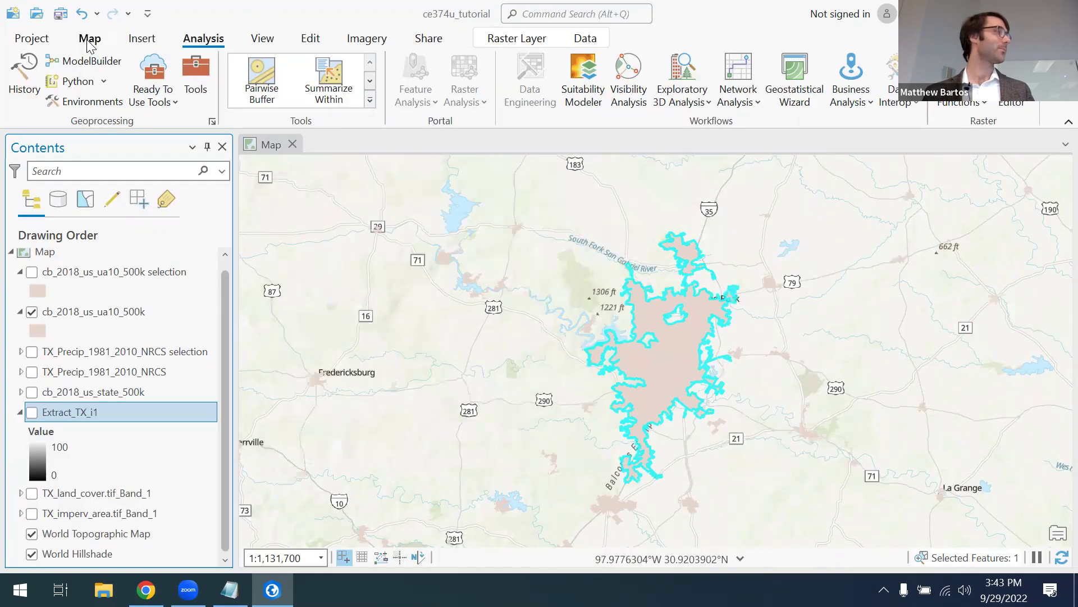
{"action": "left_click", "coordinate": [90, 38]}
{"action": "left_click", "coordinate": [870, 348]}
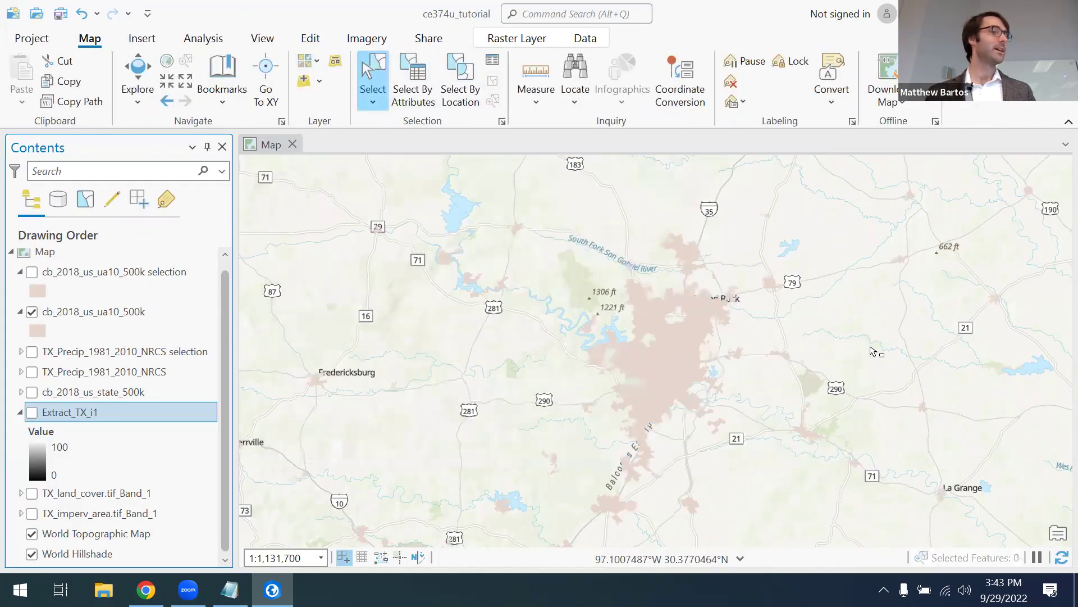
- Select the Austin urban area polygon again and make cb_2018_us_ua10_500k the active layer with its data tools shown
{"action": "scroll", "coordinate": [870, 348], "scroll_direction": "down", "scroll_amount": 2}
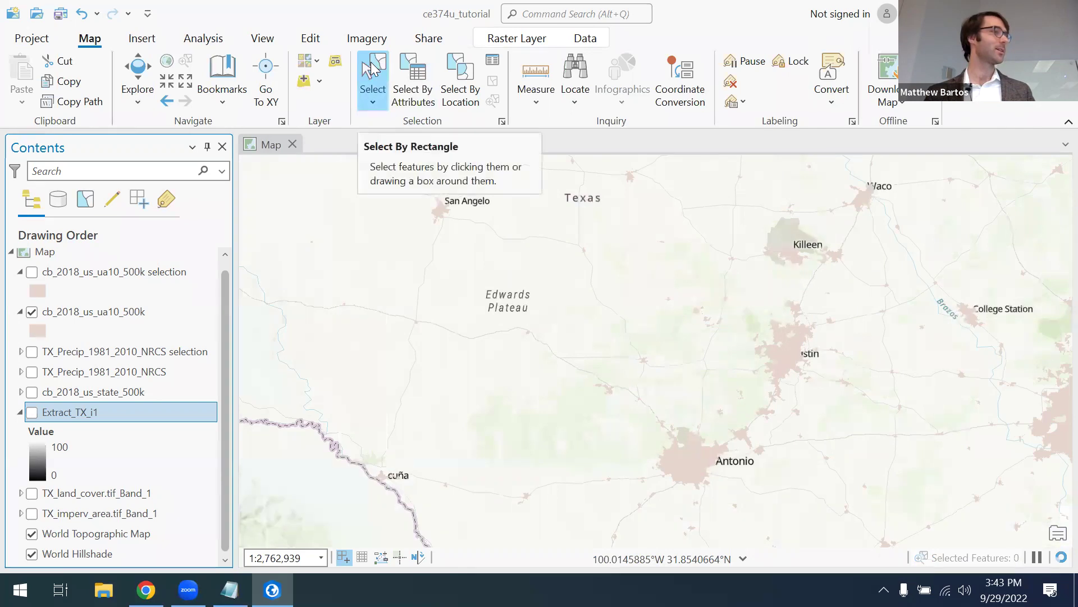
{"action": "left_click", "coordinate": [371, 68]}
{"action": "left_click", "coordinate": [817, 353]}
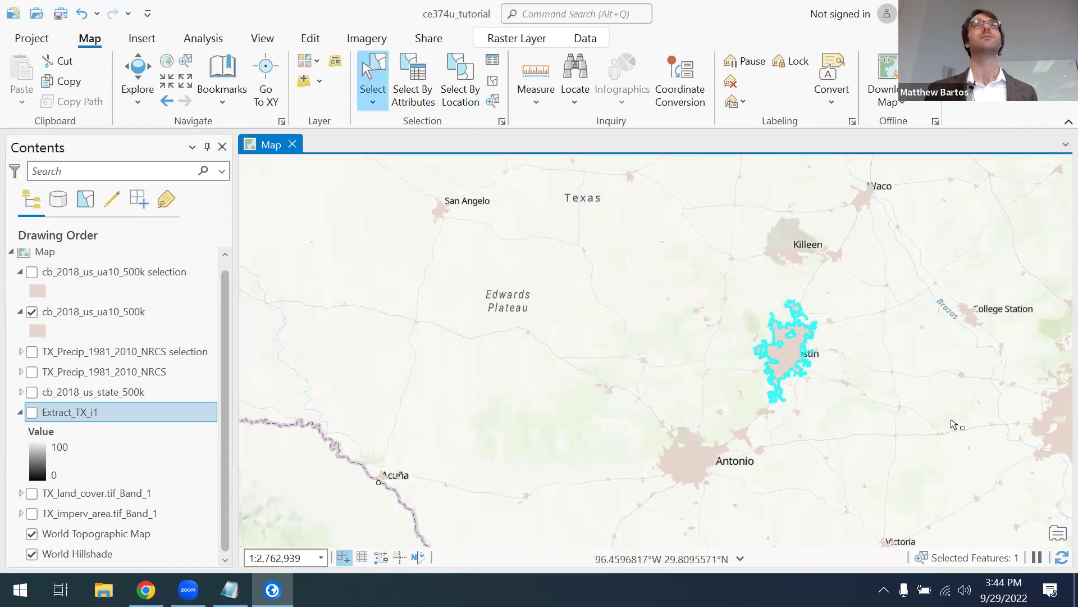
{"action": "scroll", "coordinate": [829, 360], "scroll_direction": "up", "scroll_amount": 2}
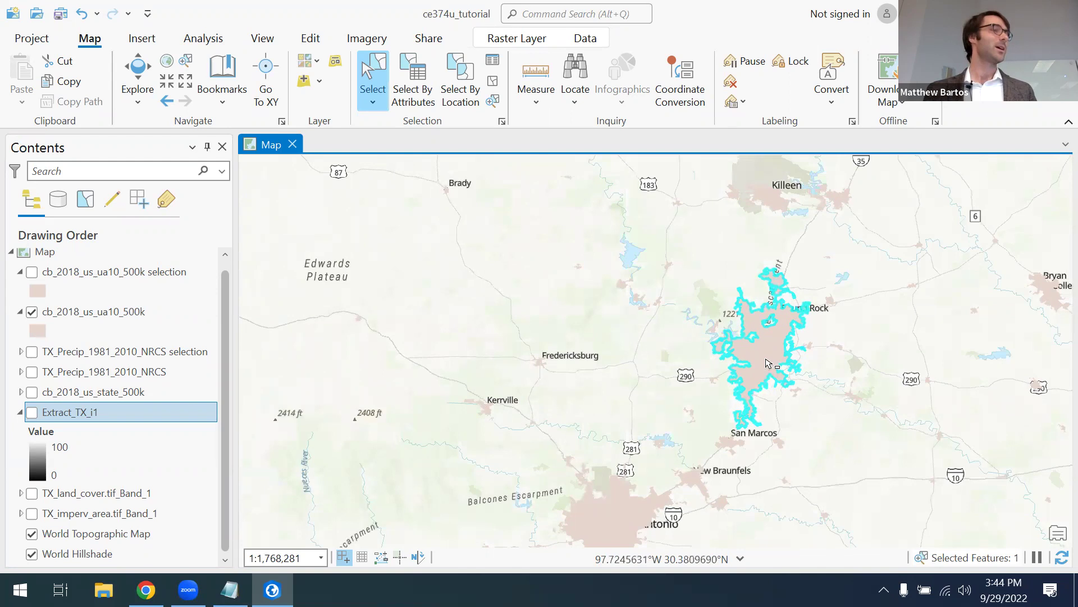
{"action": "left_click", "coordinate": [589, 39]}
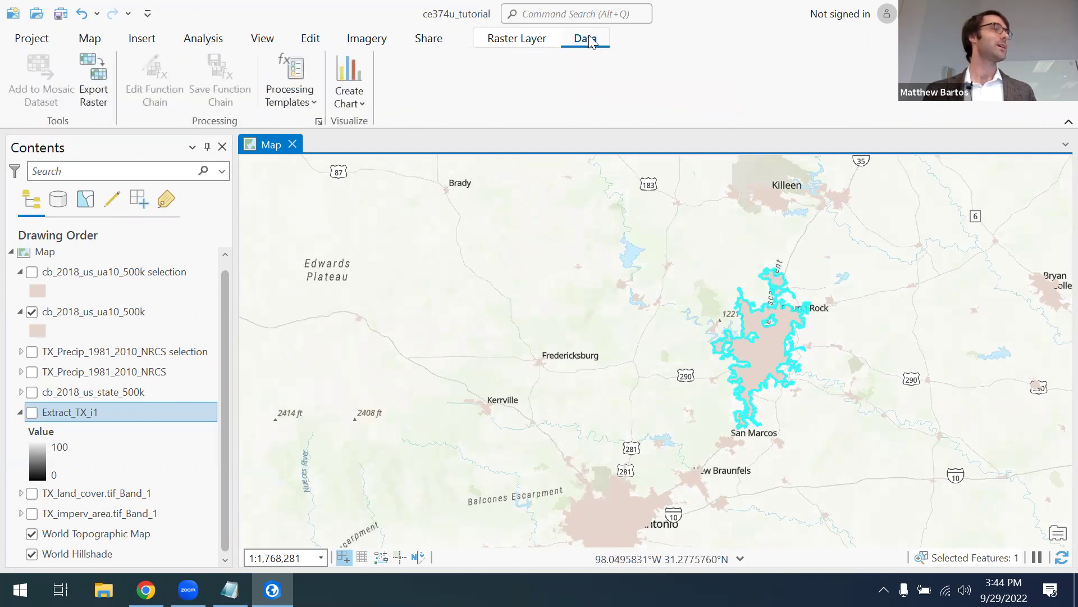
{"action": "left_click", "coordinate": [107, 312]}
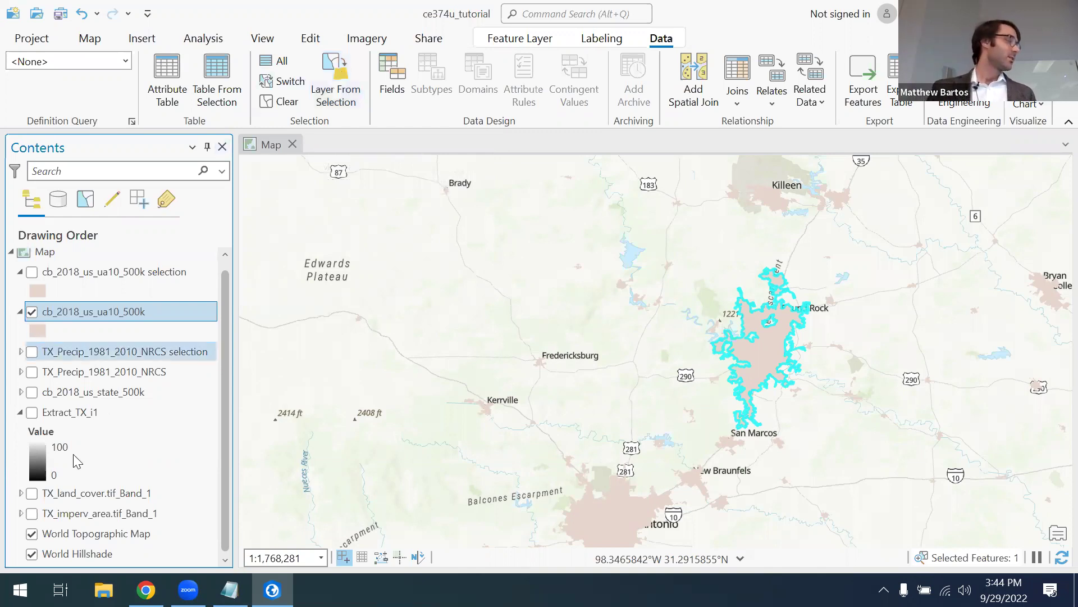
- Open the attribute table of the Extract_TX_i1 raster layer
{"action": "left_click", "coordinate": [79, 415]}
{"action": "right_click", "coordinate": [79, 418]}
{"action": "left_click", "coordinate": [185, 86]}
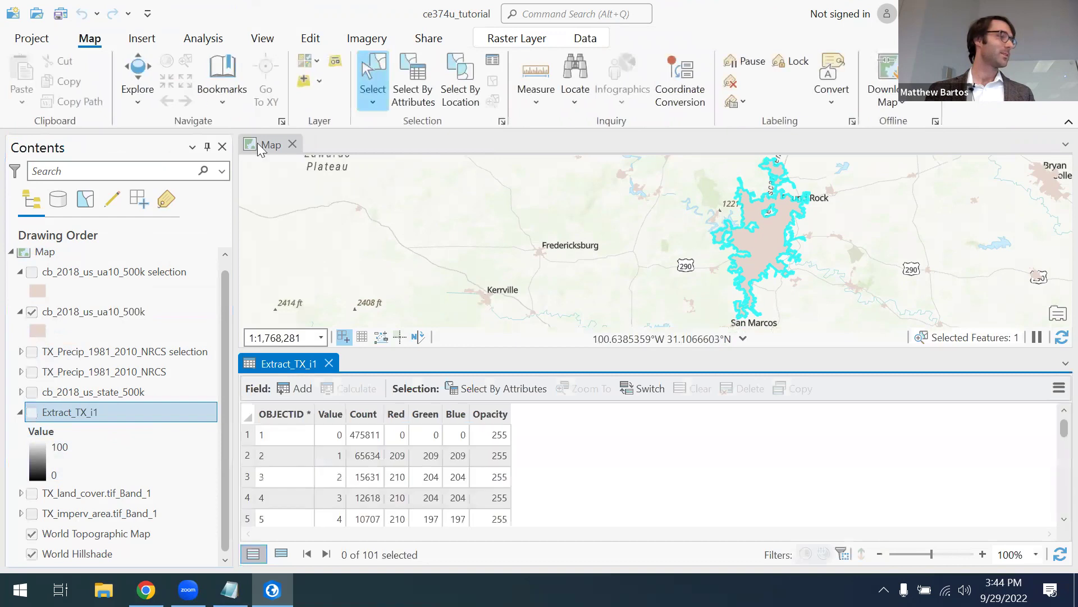
- Examine the pixel counts per impervious value throughout the Extract_TX_i1 attribute table, from first to last row, and close the table
{"action": "scroll", "coordinate": [489, 441], "scroll_direction": "down", "scroll_amount": 18}
{"action": "scroll", "coordinate": [489, 441], "scroll_direction": "down", "scroll_amount": 15}
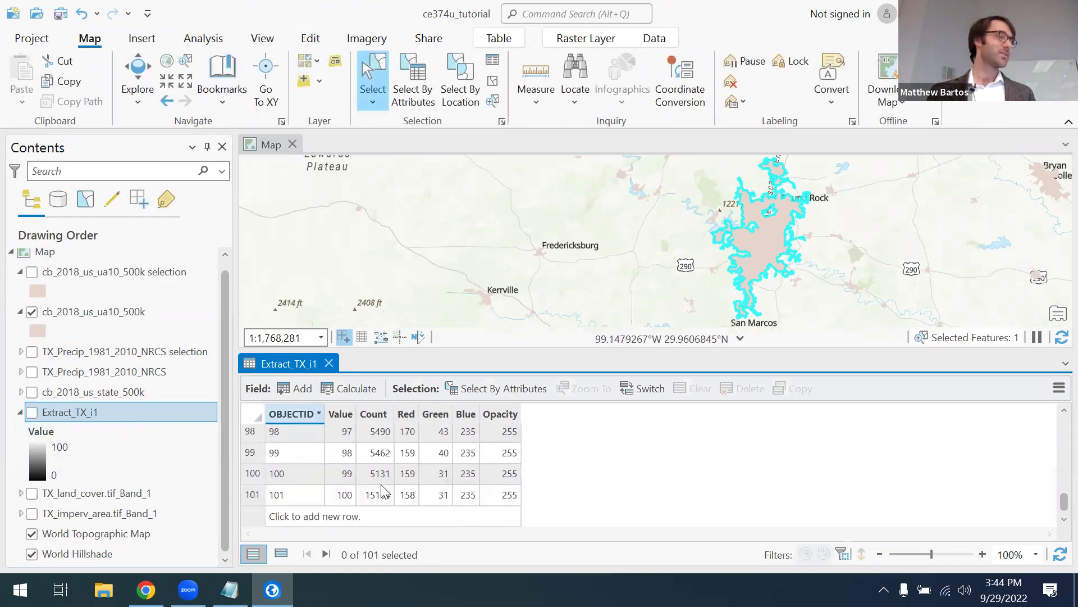
{"action": "scroll", "coordinate": [376, 498], "scroll_direction": "up", "scroll_amount": 20}
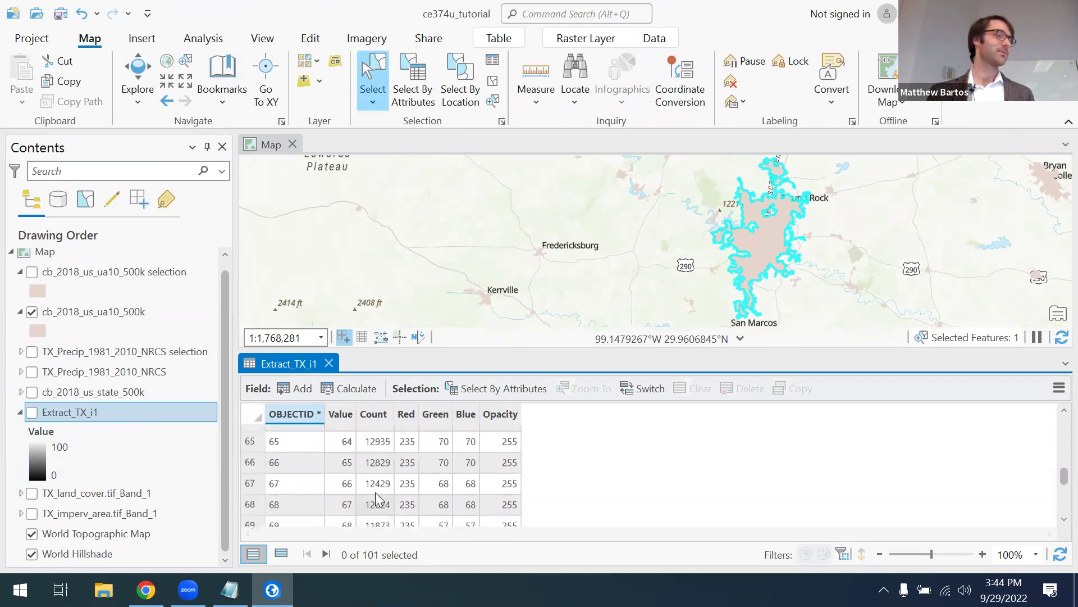
{"action": "scroll", "coordinate": [377, 499], "scroll_direction": "up", "scroll_amount": 3}
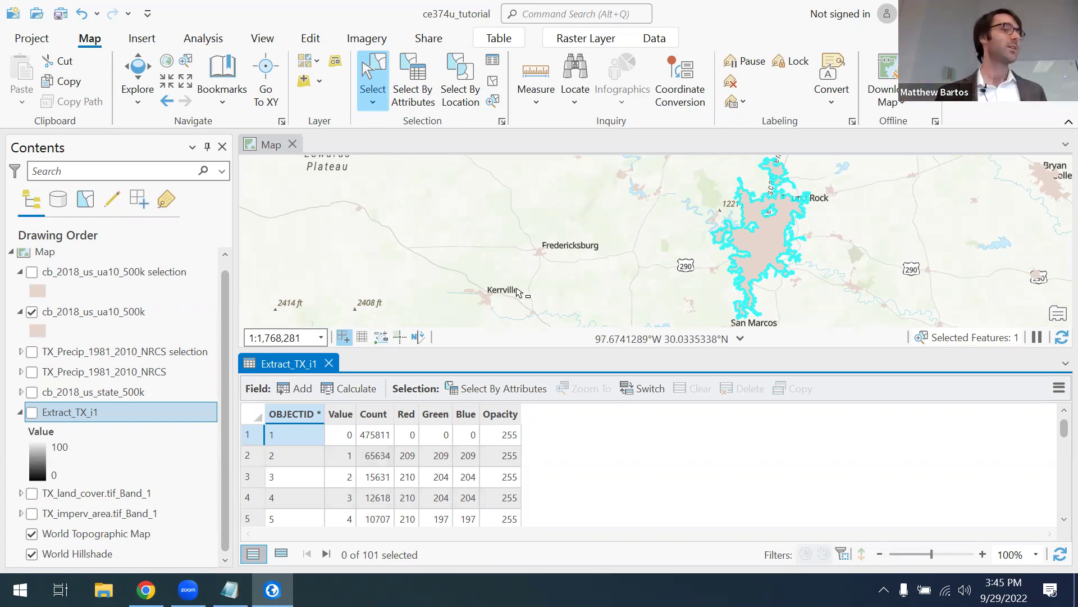
{"action": "left_click", "coordinate": [329, 364]}
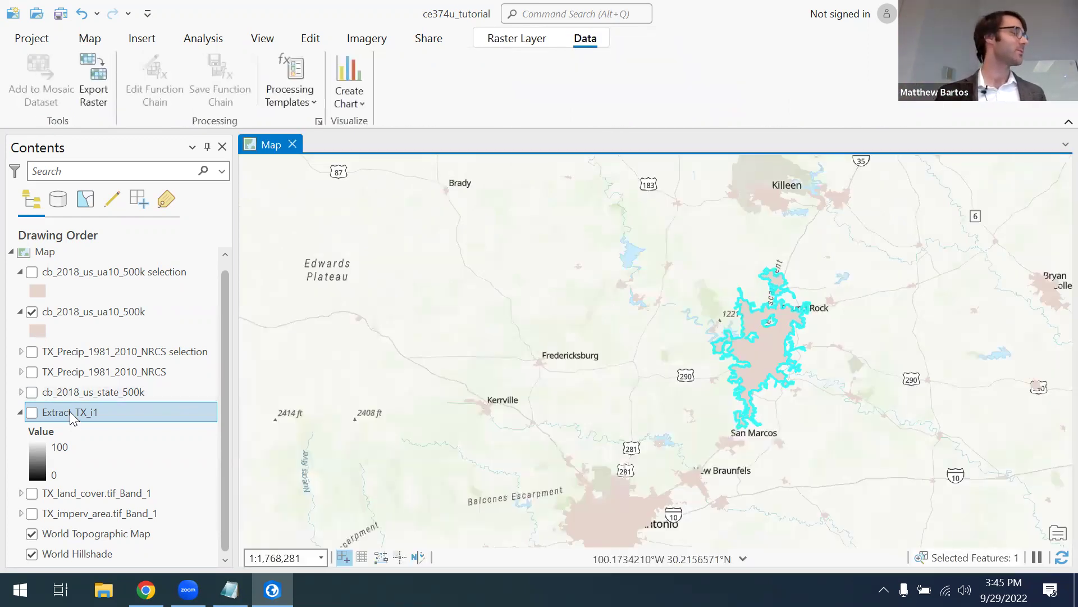
- Check the source statistics in the Extract_TX_i1 layer properties and cancel the dialog
{"action": "right_click", "coordinate": [73, 413]}
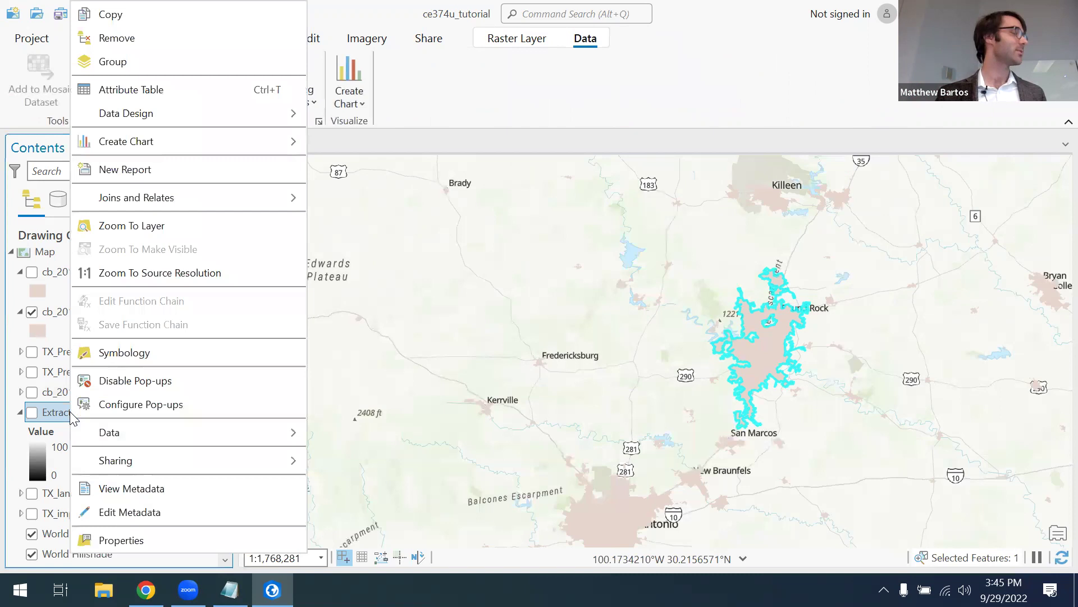
{"action": "left_click", "coordinate": [121, 540]}
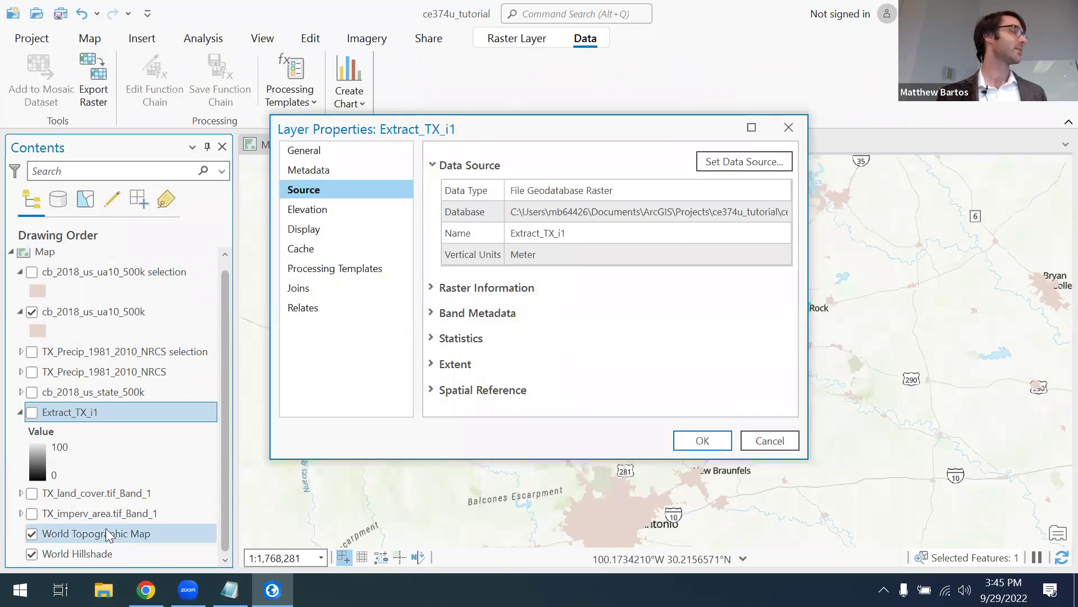
{"action": "left_click", "coordinate": [789, 127]}
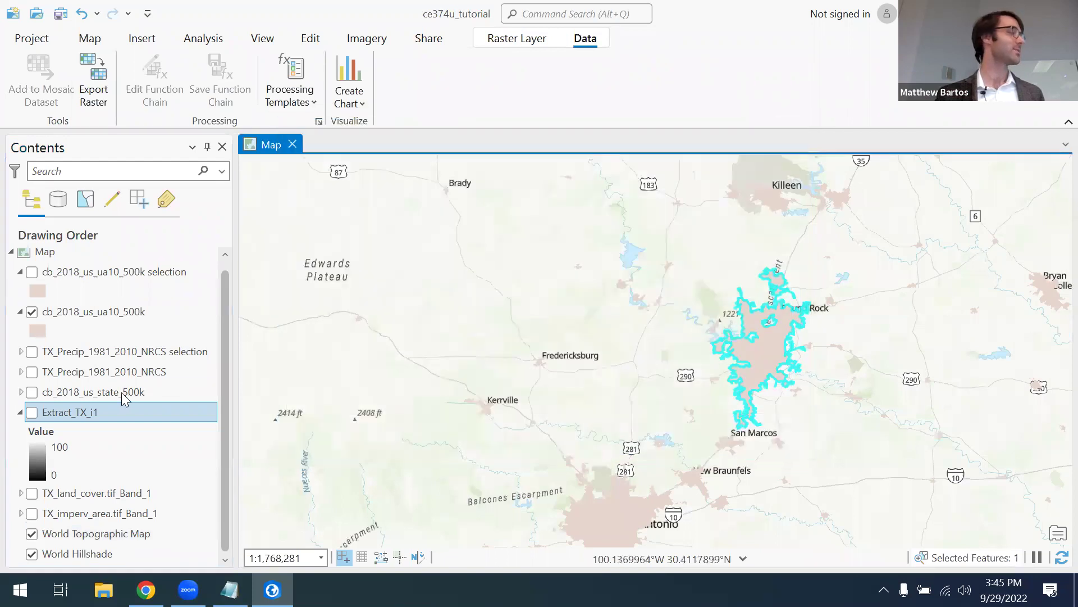
{"action": "right_click", "coordinate": [84, 412]}
{"action": "left_click", "coordinate": [140, 537]}
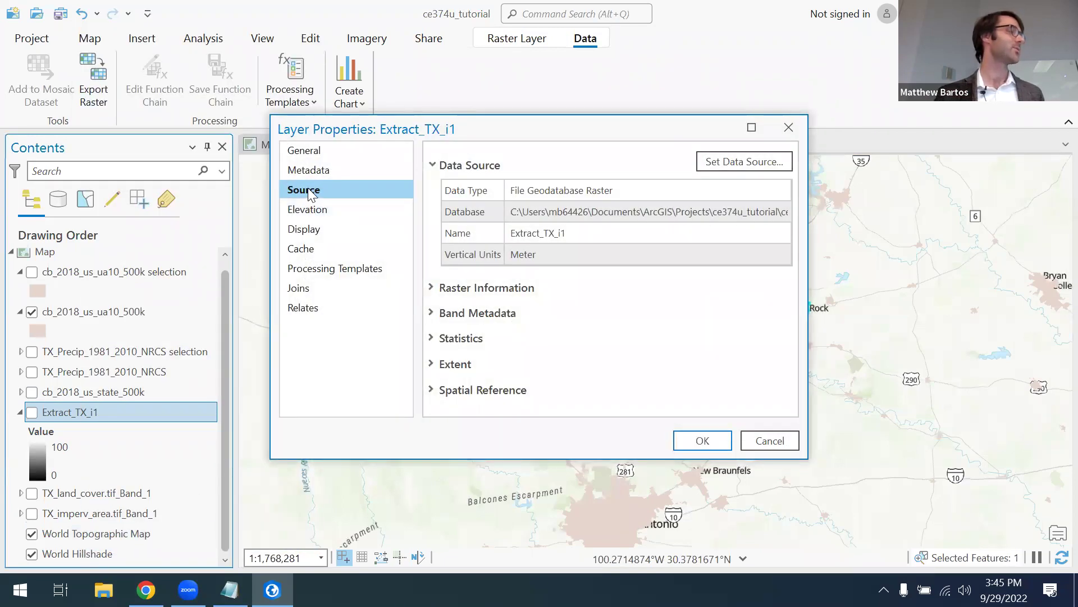
{"action": "left_click", "coordinate": [464, 338]}
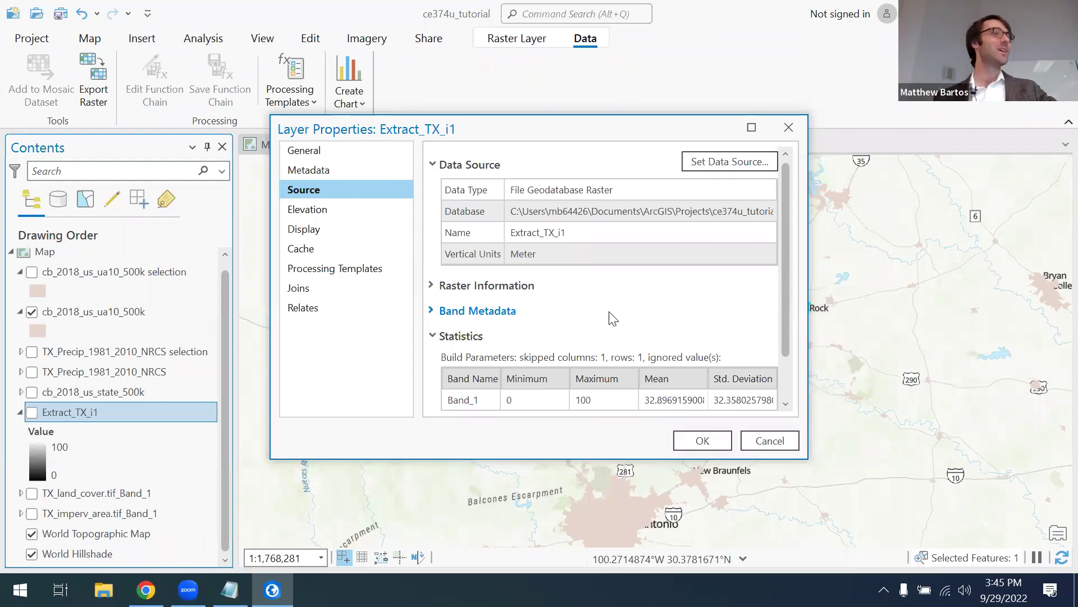
{"action": "left_click", "coordinate": [780, 443]}
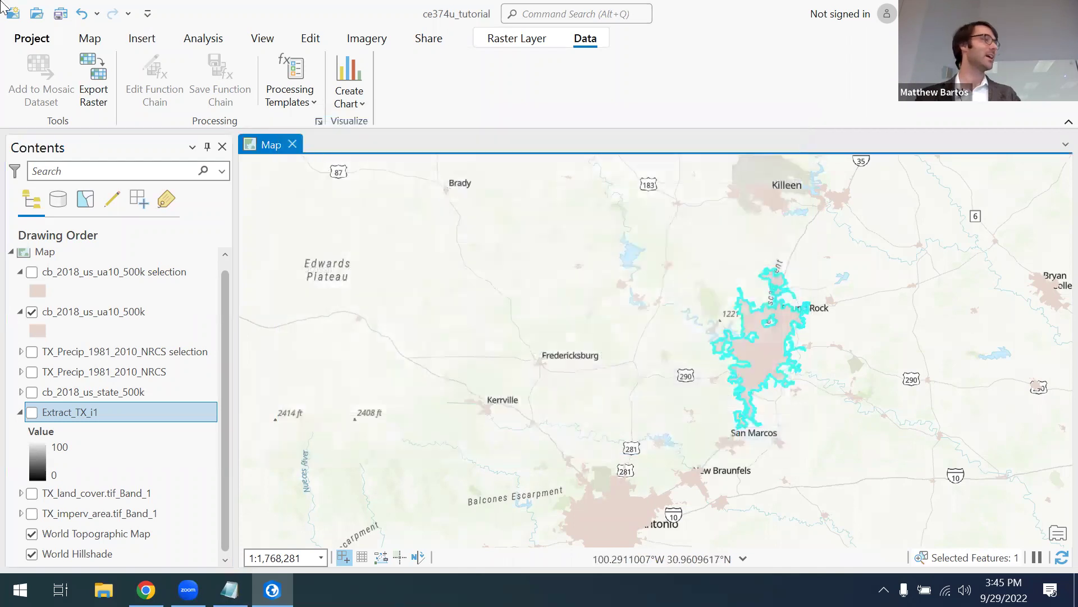
{"action": "left_click", "coordinate": [97, 41]}
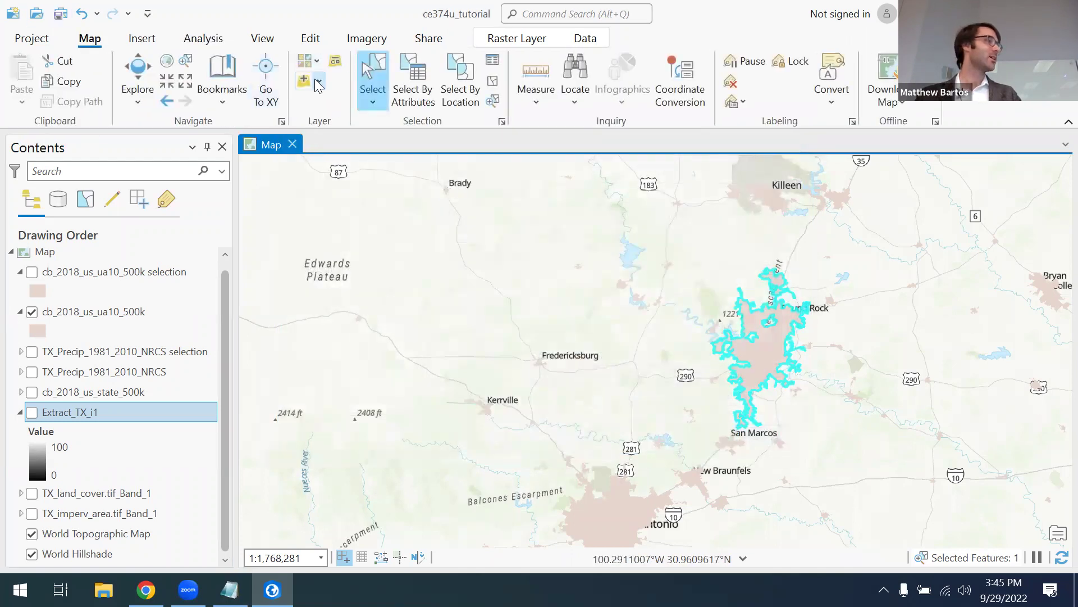
{"action": "left_click", "coordinate": [223, 51]}
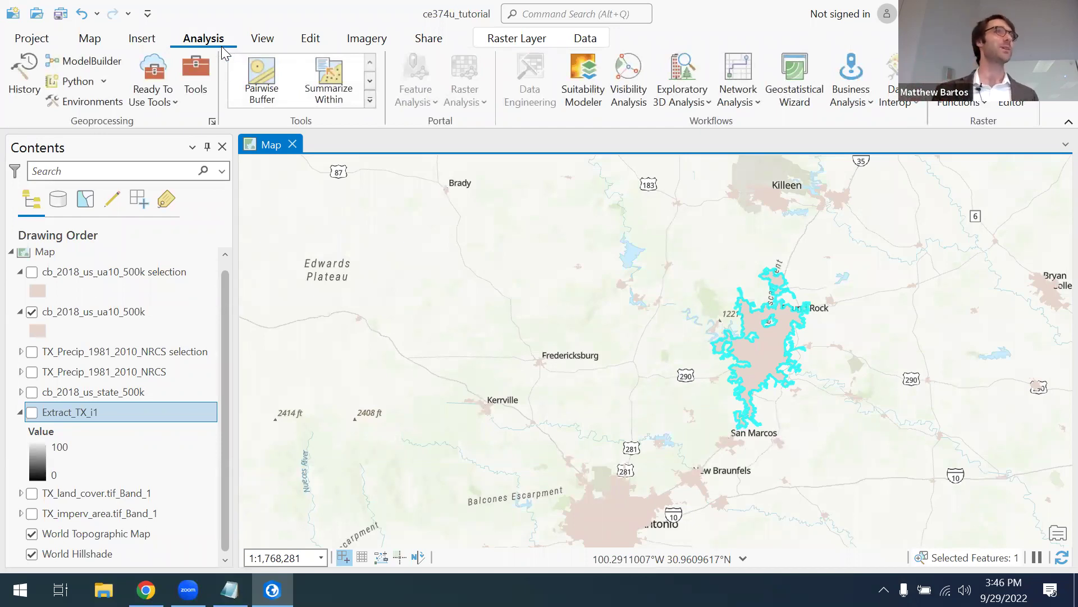
{"action": "left_click", "coordinate": [196, 69]}
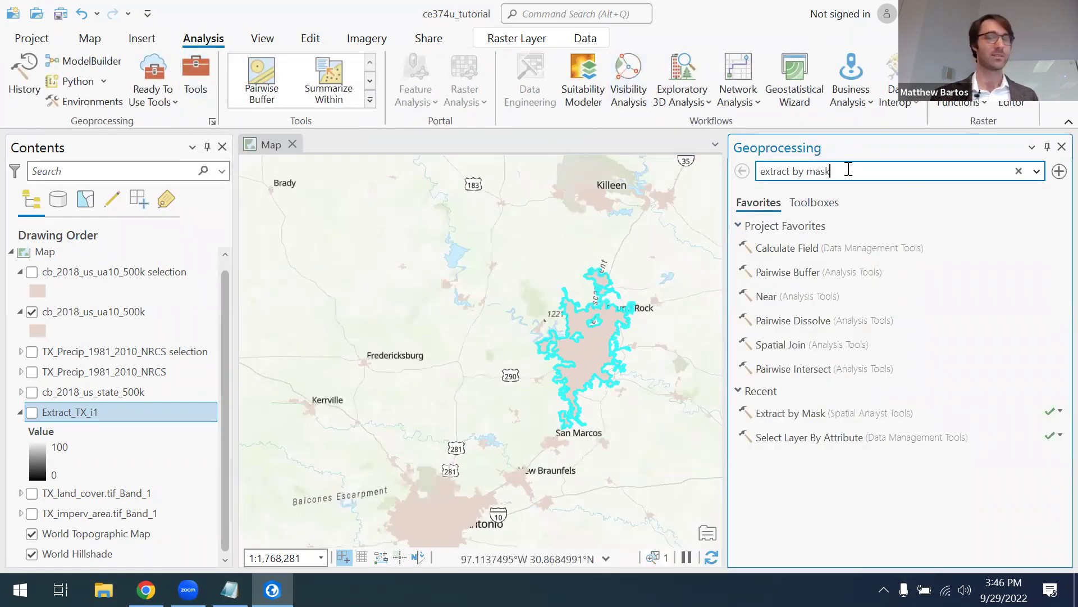
{"action": "key", "text": "Return"}
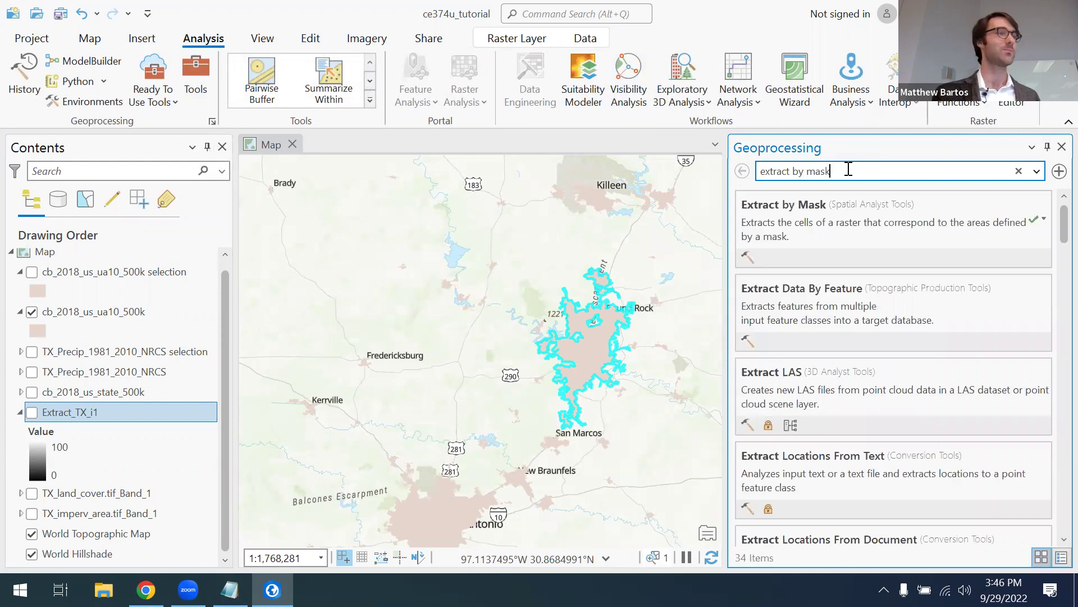
{"action": "left_click", "coordinate": [796, 218]}
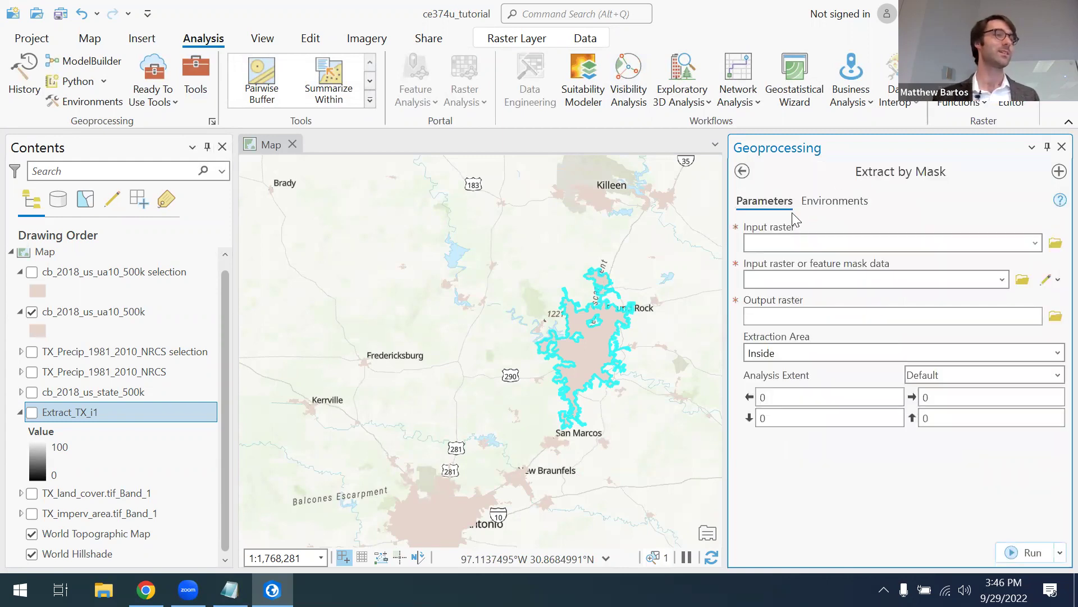
{"action": "left_click", "coordinate": [1036, 243]}
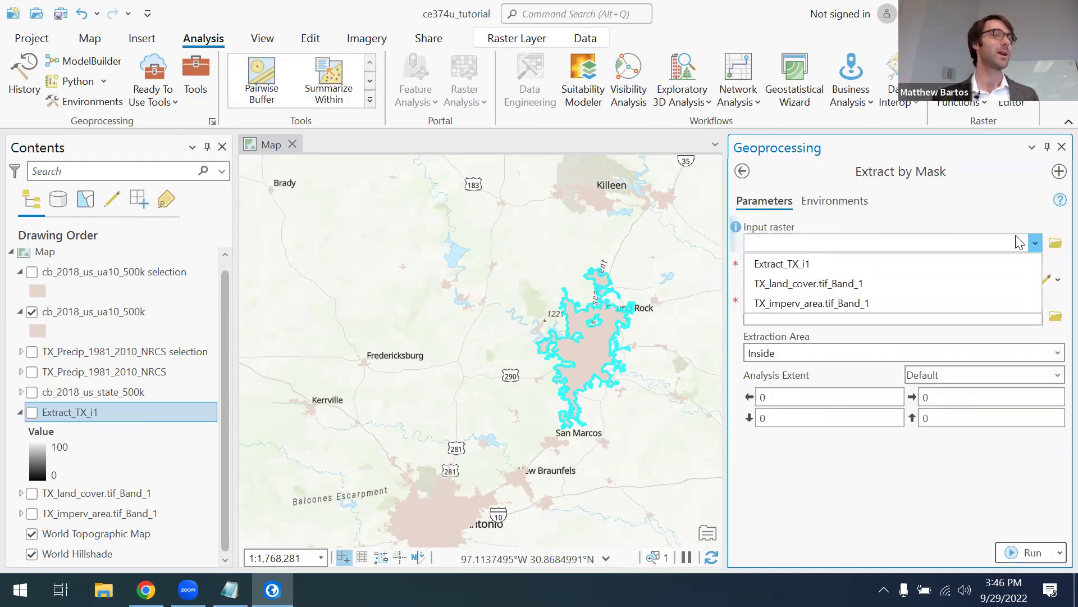
{"action": "left_click", "coordinate": [813, 304]}
{"action": "left_click", "coordinate": [1002, 279]}
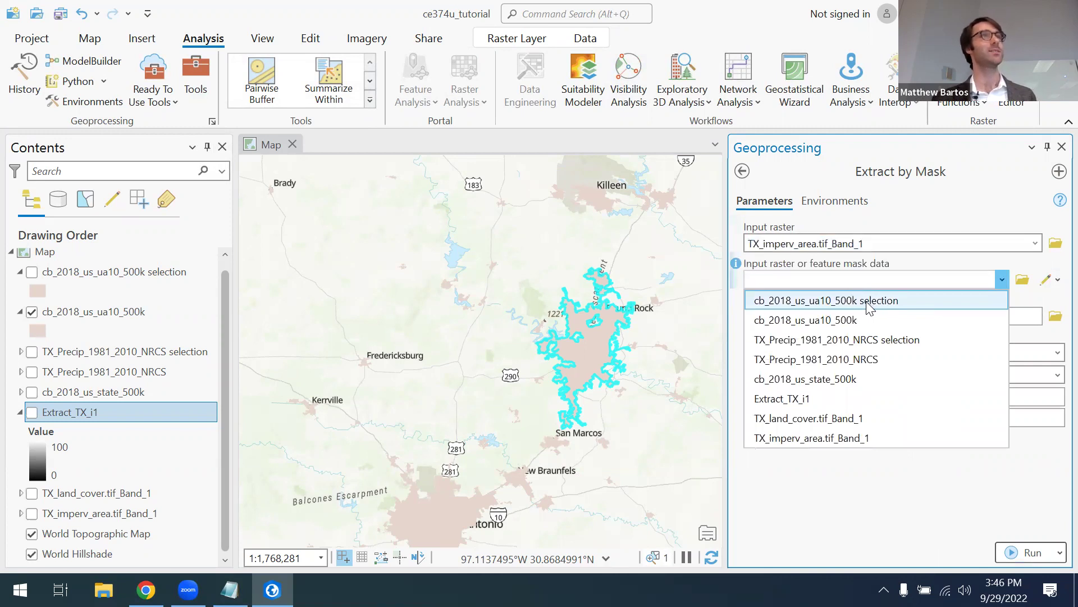
{"action": "left_click", "coordinate": [869, 303]}
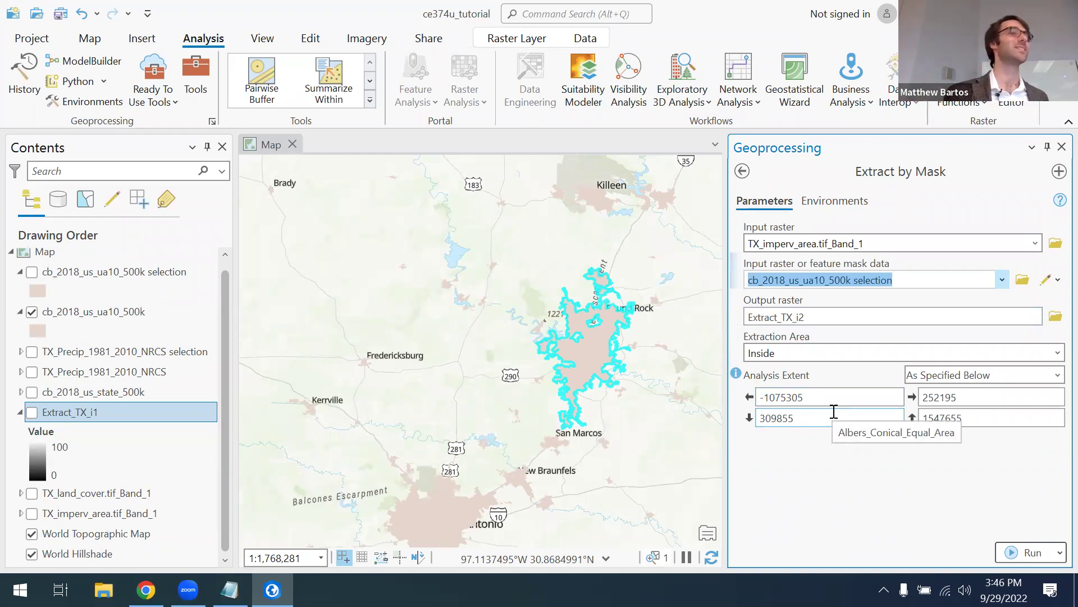
{"action": "left_click", "coordinate": [1056, 148]}
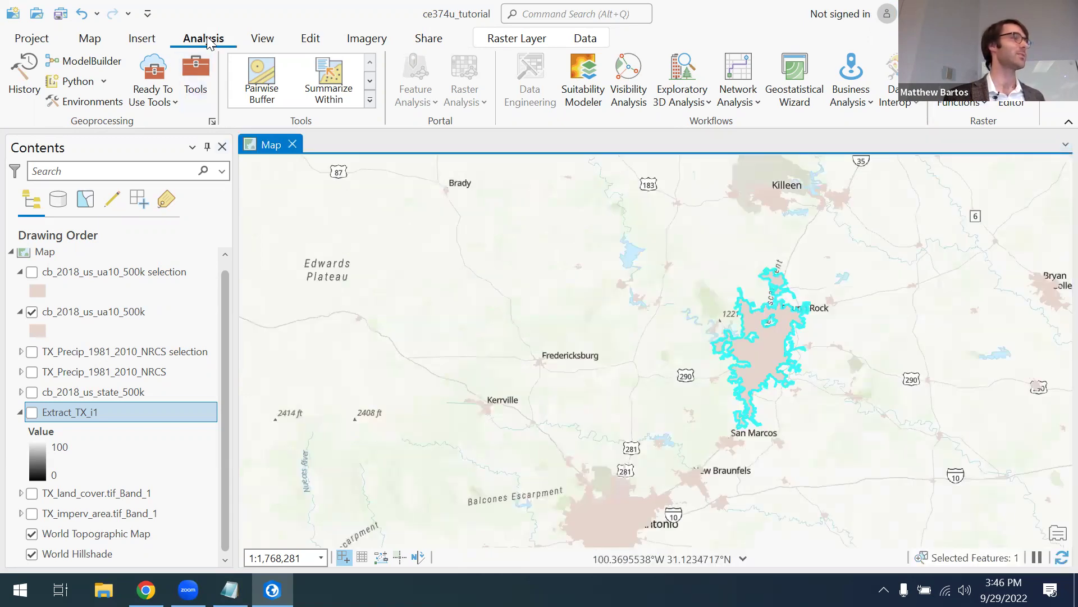
{"action": "left_click", "coordinate": [200, 70]}
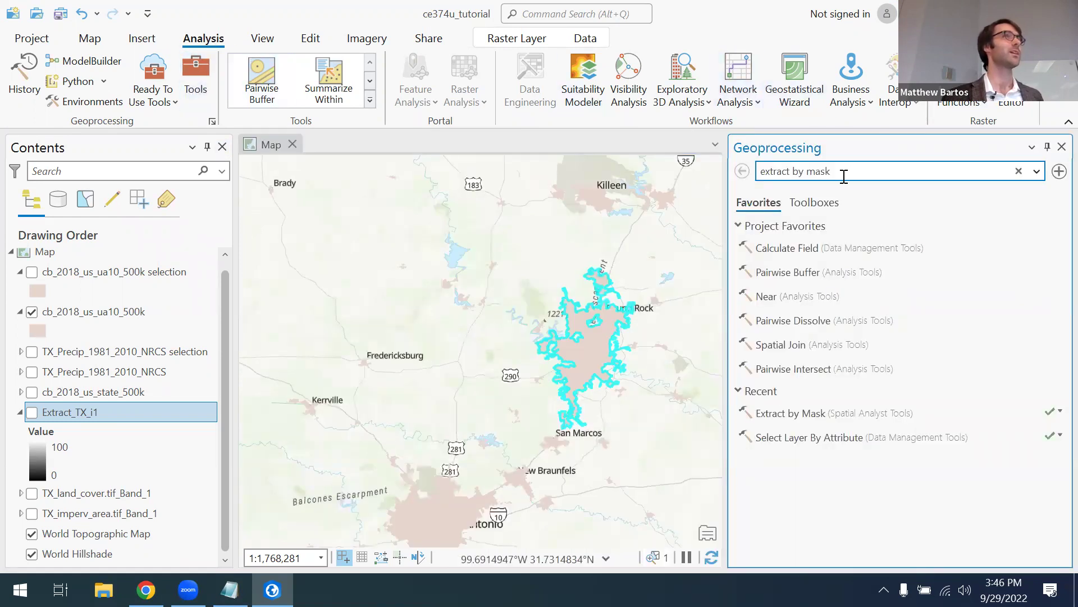
{"action": "left_click", "coordinate": [842, 175]}
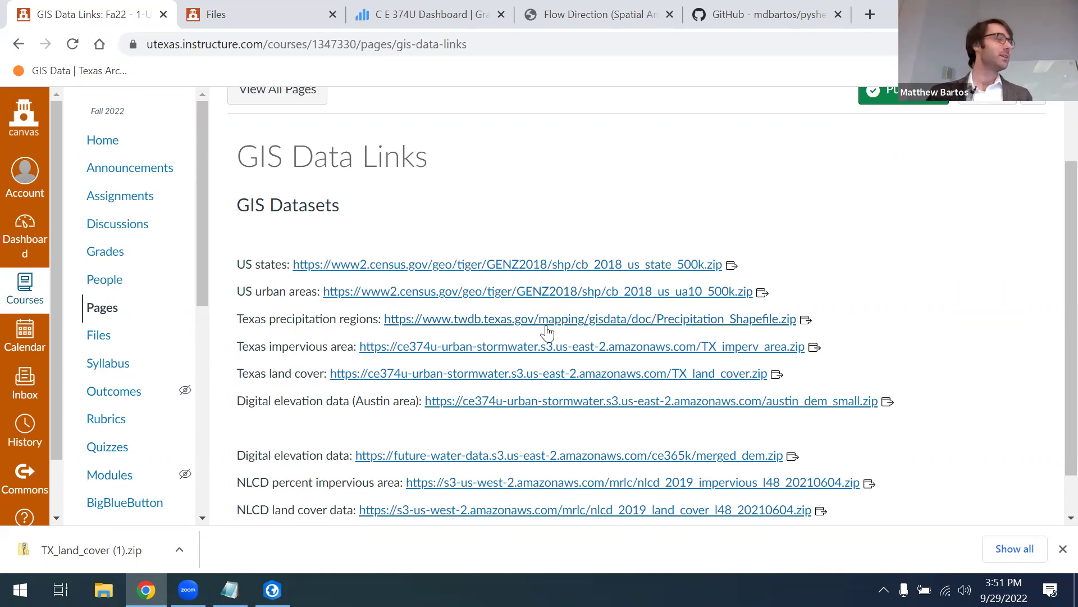
- Download the Austin area digital elevation archive austin_dem_small.zip from the GIS Data Links page
{"action": "left_click_drag", "start_coordinate": [244, 402], "coordinate": [982, 405]}
{"action": "left_click", "coordinate": [983, 405]}
{"action": "left_click", "coordinate": [796, 406]}
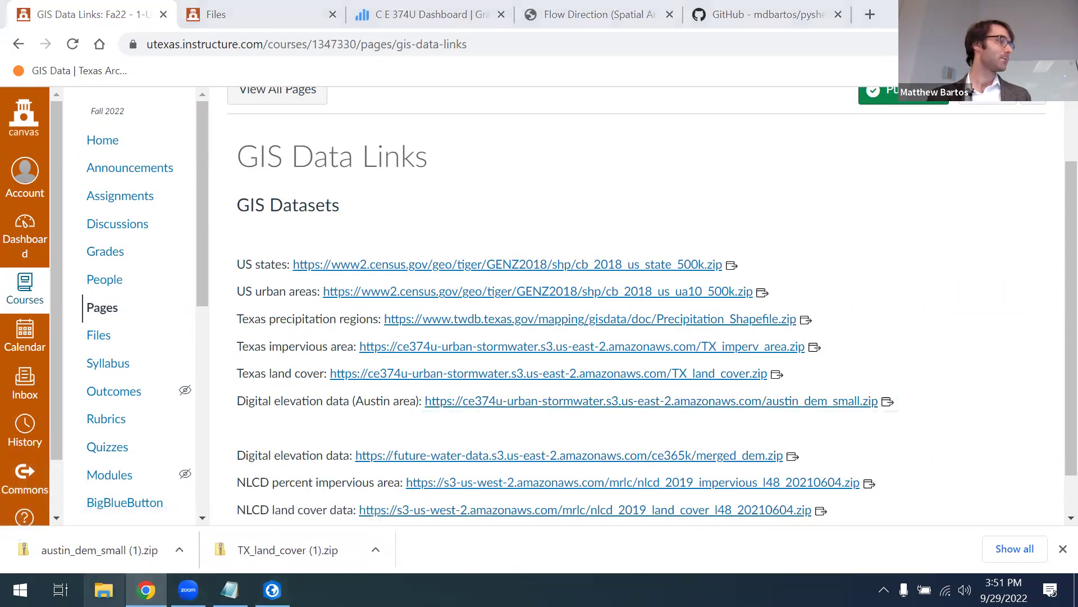
- Extract the downloaded austin_dem_small (1) archive into its own folder inside Downloads with 7-Zip
{"action": "left_click", "coordinate": [104, 590]}
{"action": "left_click", "coordinate": [130, 149]}
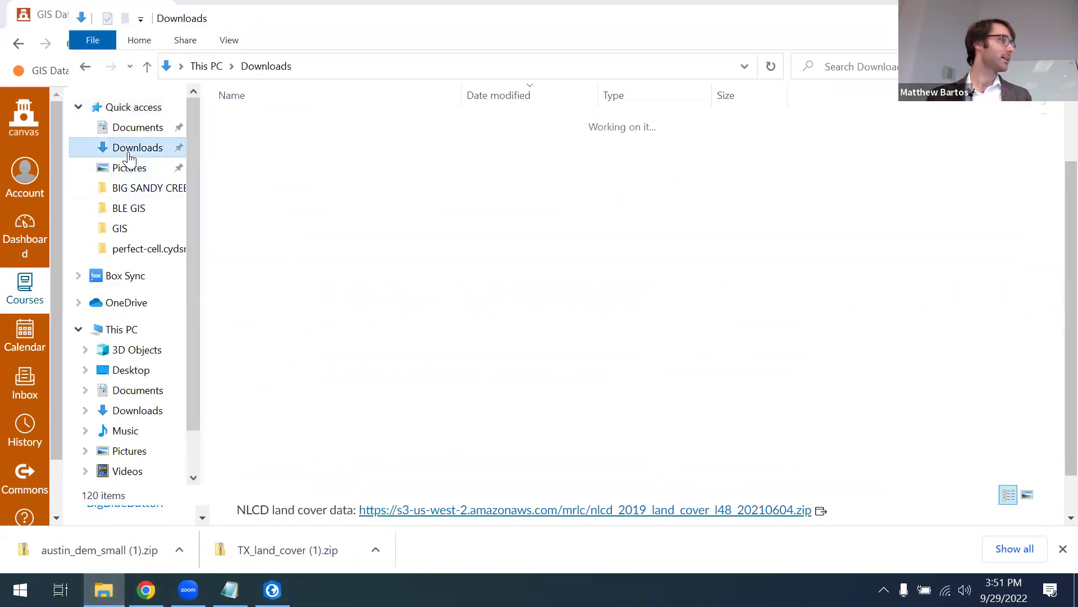
{"action": "left_click", "coordinate": [290, 144]}
{"action": "right_click", "coordinate": [290, 144]}
{"action": "mouse_move", "coordinate": [368, 233]}
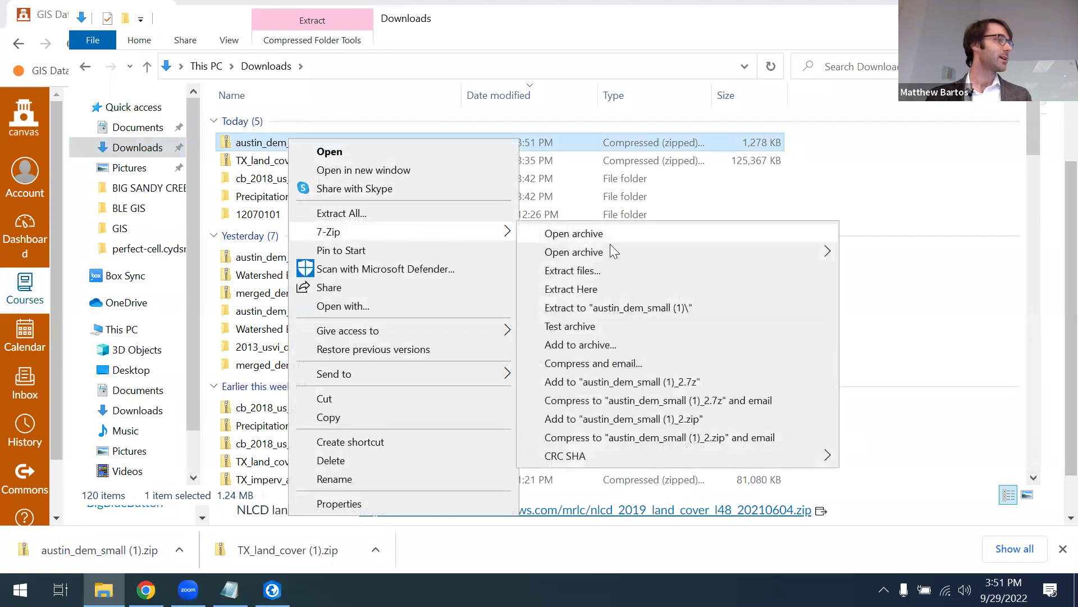
{"action": "left_click", "coordinate": [631, 307]}
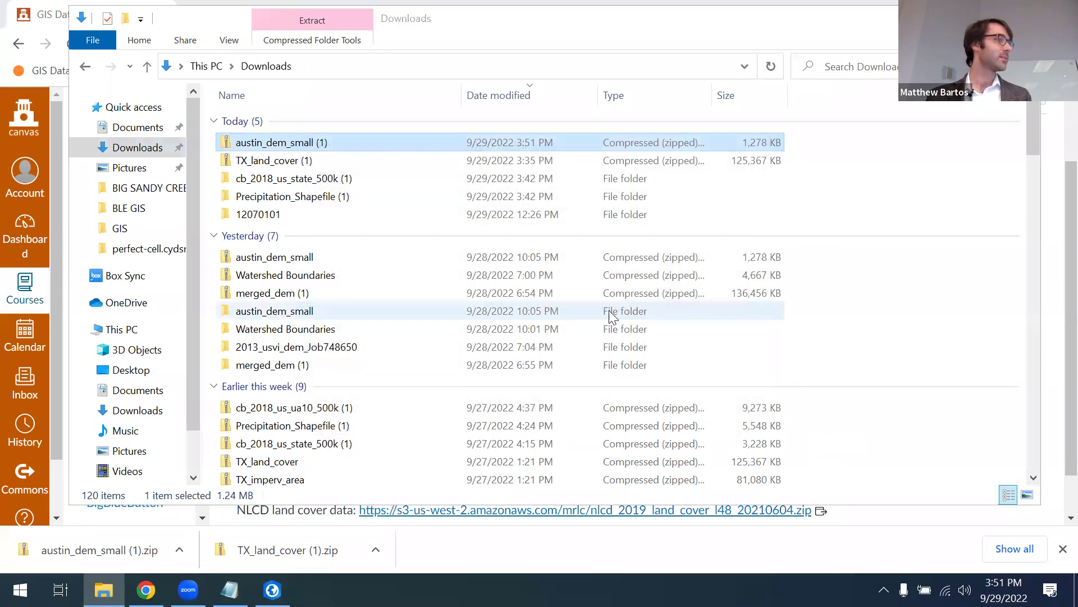
- Switch to ArcGIS Pro, start adding data to the map, and browse to the refreshed Downloads folder
{"action": "left_click", "coordinate": [272, 589]}
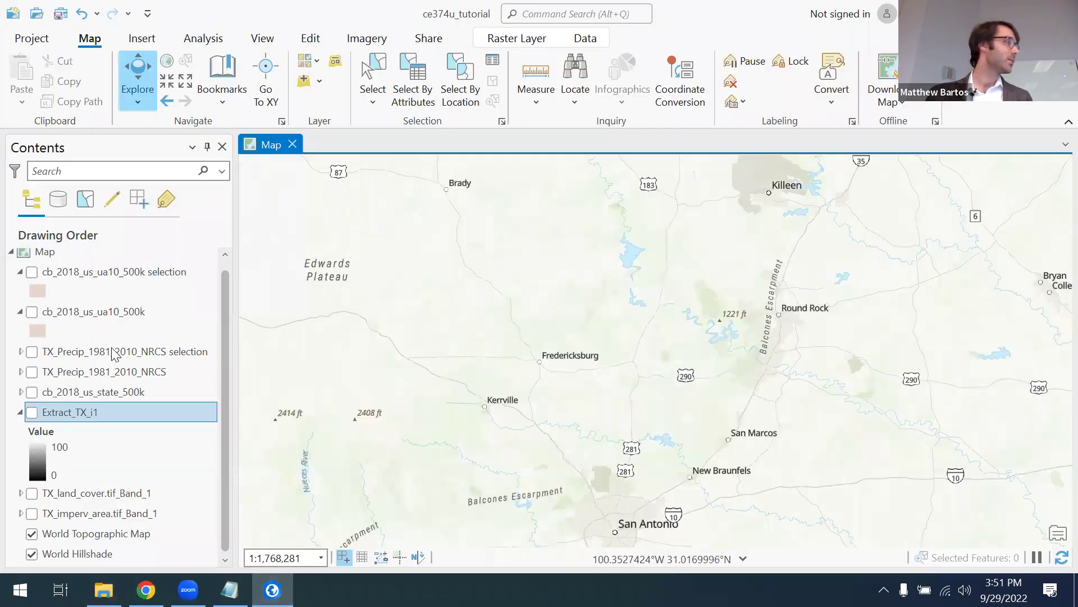
{"action": "scroll", "coordinate": [594, 294], "scroll_direction": "down", "scroll_amount": 3}
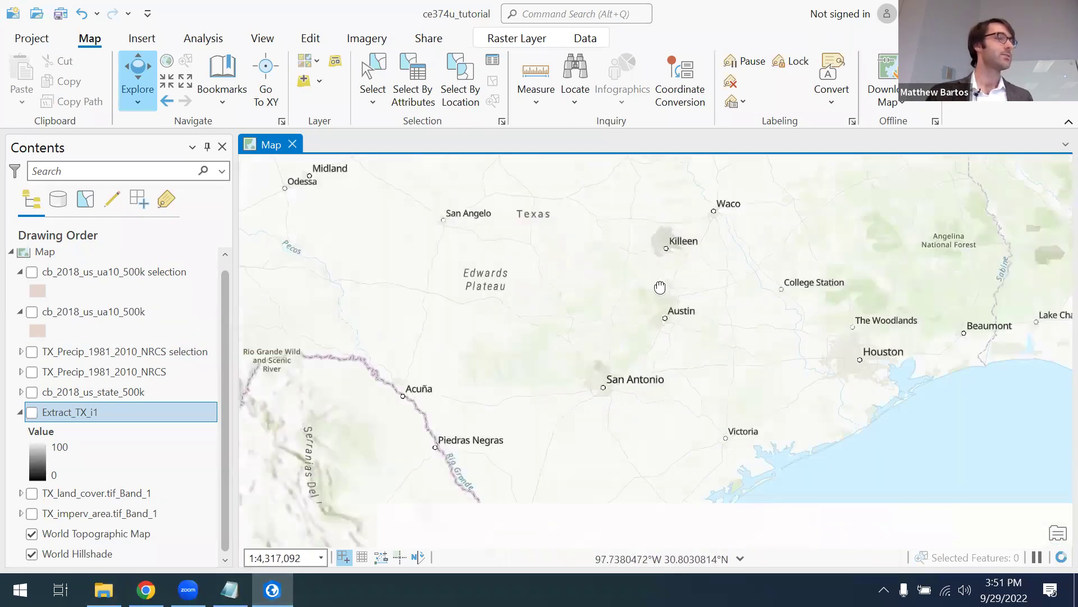
{"action": "left_click_drag", "start_coordinate": [660, 287], "coordinate": [645, 334]}
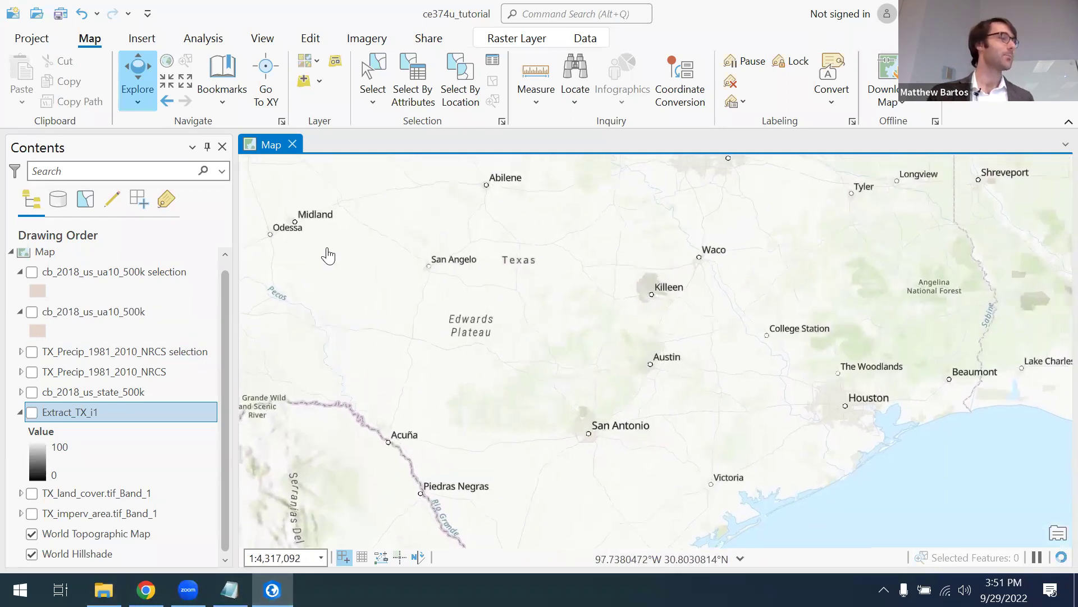
{"action": "left_click", "coordinate": [307, 84]}
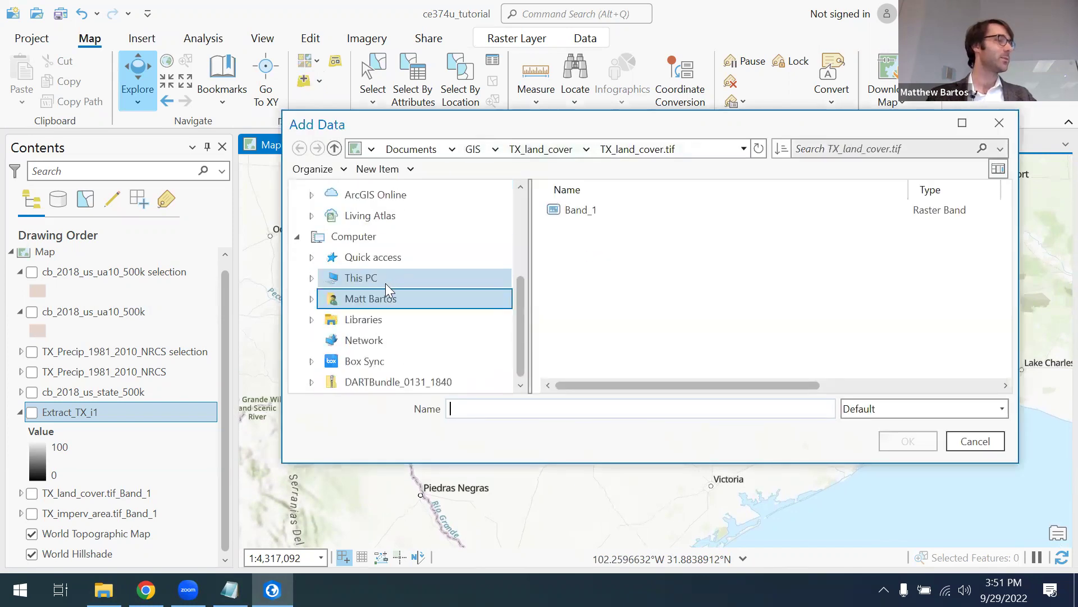
{"action": "left_click", "coordinate": [381, 298]}
{"action": "scroll", "coordinate": [615, 275], "scroll_direction": "down", "scroll_amount": 5}
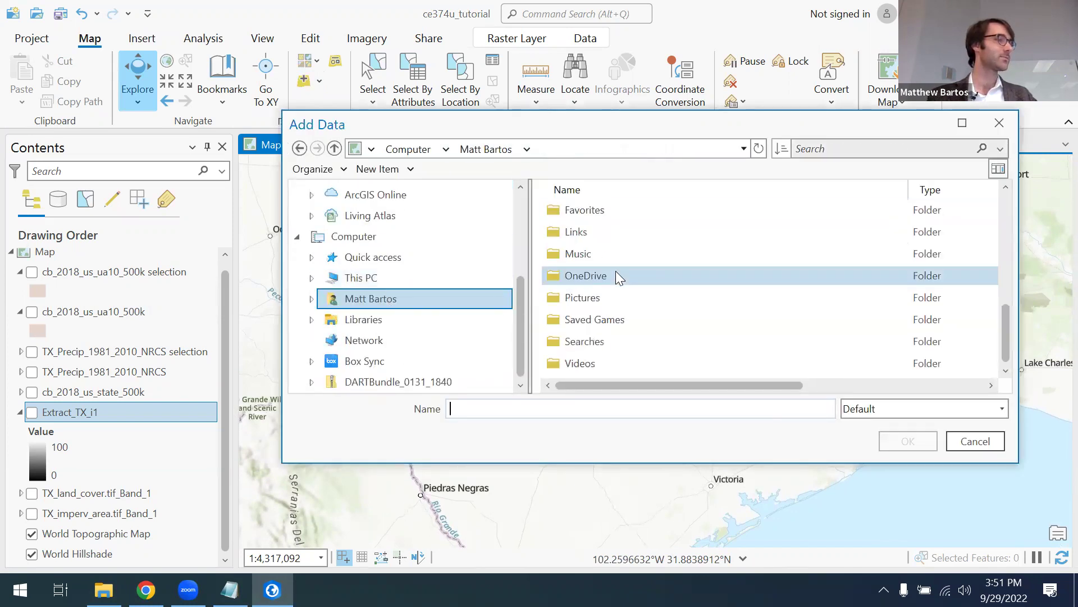
{"action": "scroll", "coordinate": [616, 271], "scroll_direction": "up", "scroll_amount": 1}
{"action": "double_click", "coordinate": [601, 253]}
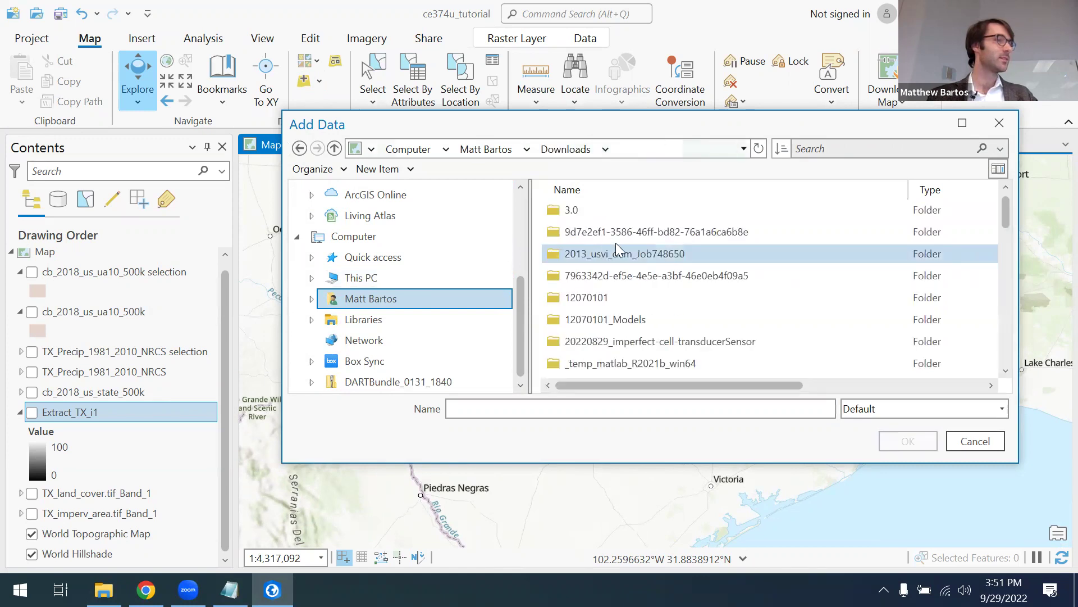
{"action": "left_click", "coordinate": [759, 149]}
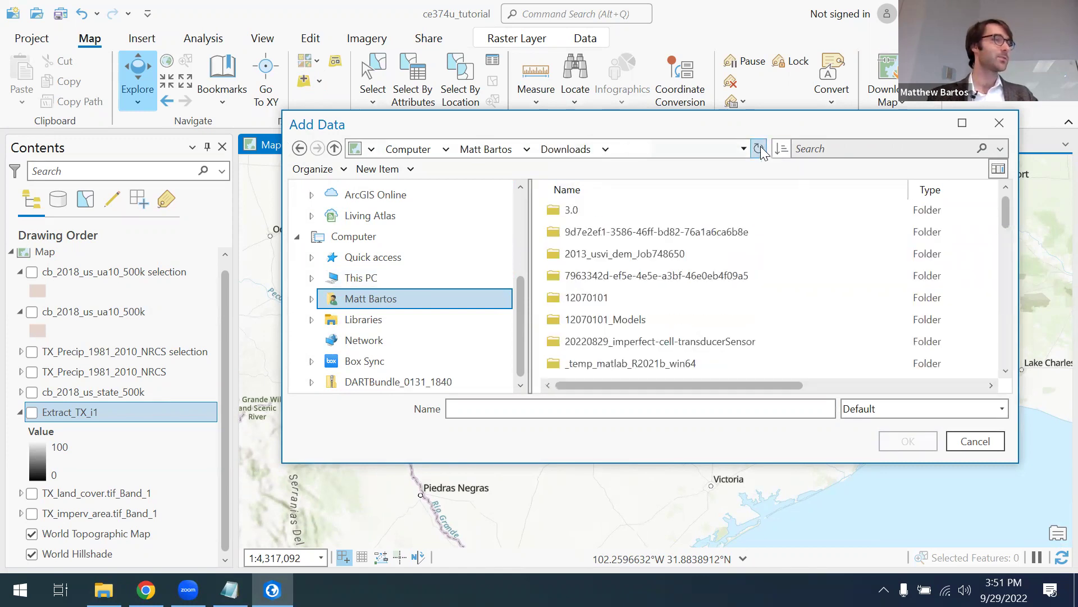
- Add Band_1 of austin_dem_small.tif from the extracted austin_dem_small (1) folder to the map and build its pyramids
{"action": "scroll", "coordinate": [719, 236], "scroll_direction": "down", "scroll_amount": 2}
{"action": "scroll", "coordinate": [723, 242], "scroll_direction": "down", "scroll_amount": 1}
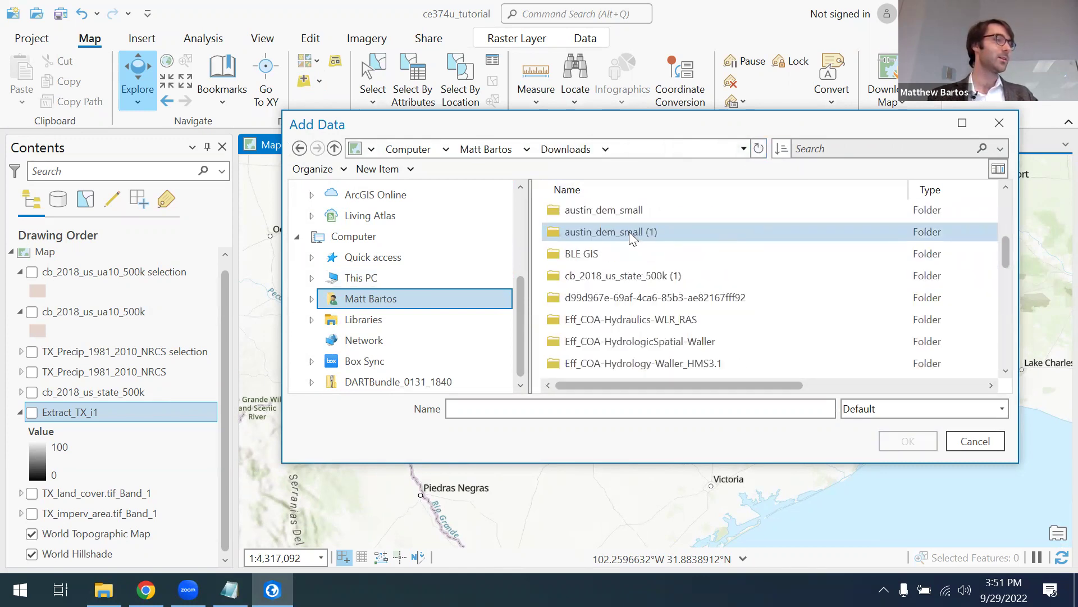
{"action": "double_click", "coordinate": [629, 232]}
{"action": "double_click", "coordinate": [604, 204]}
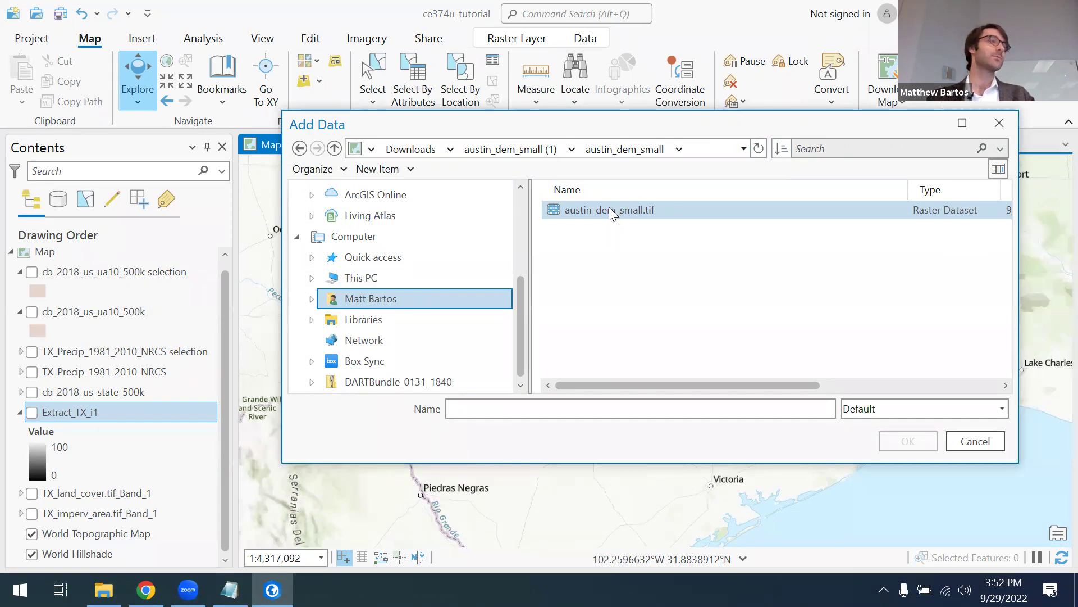
{"action": "double_click", "coordinate": [610, 208]}
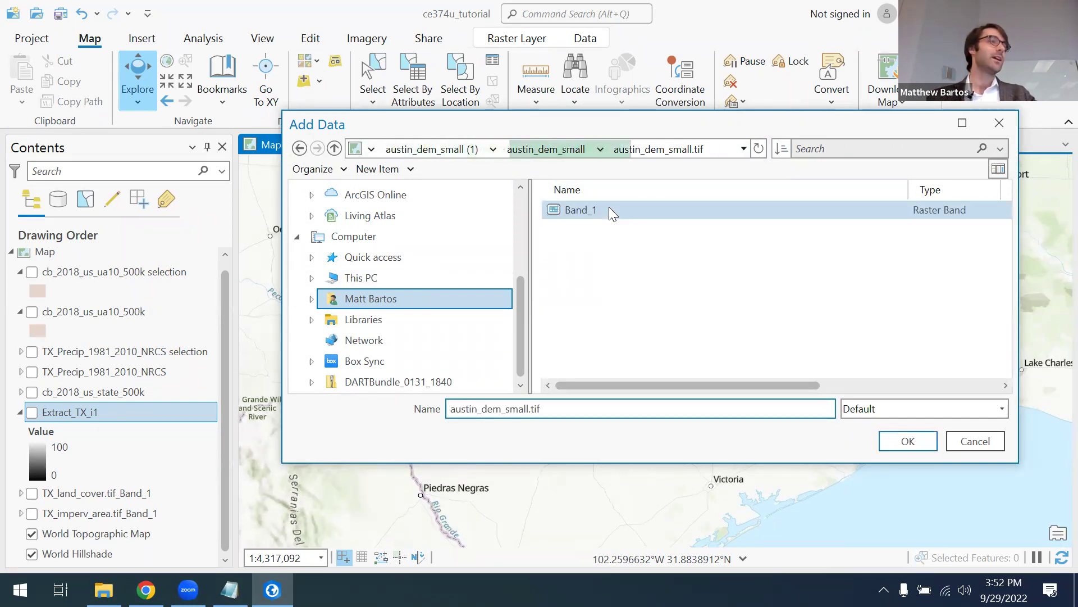
{"action": "double_click", "coordinate": [582, 208]}
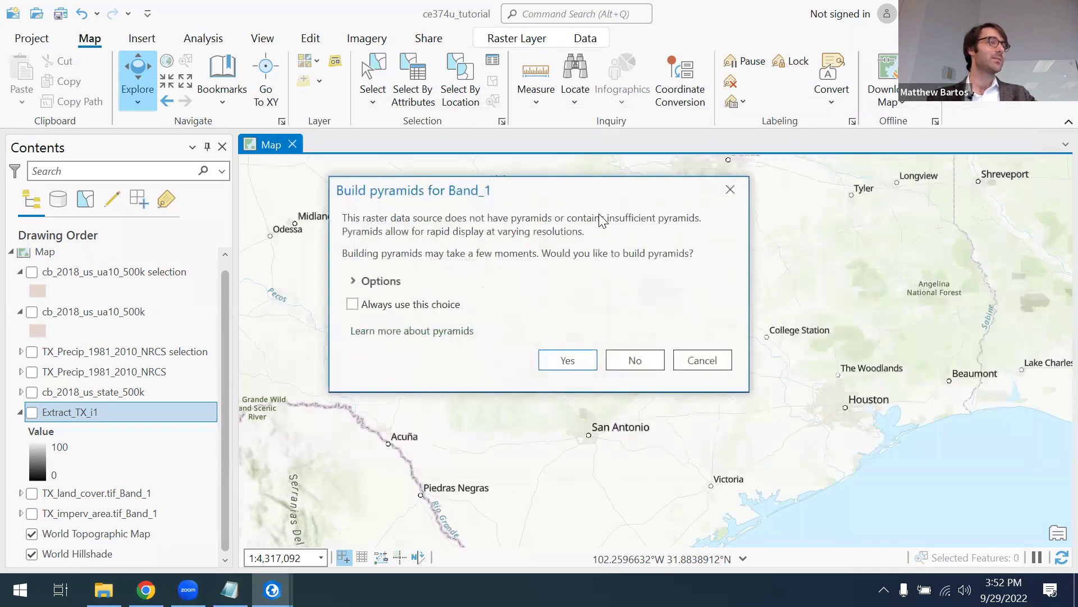
{"action": "left_click", "coordinate": [565, 361]}
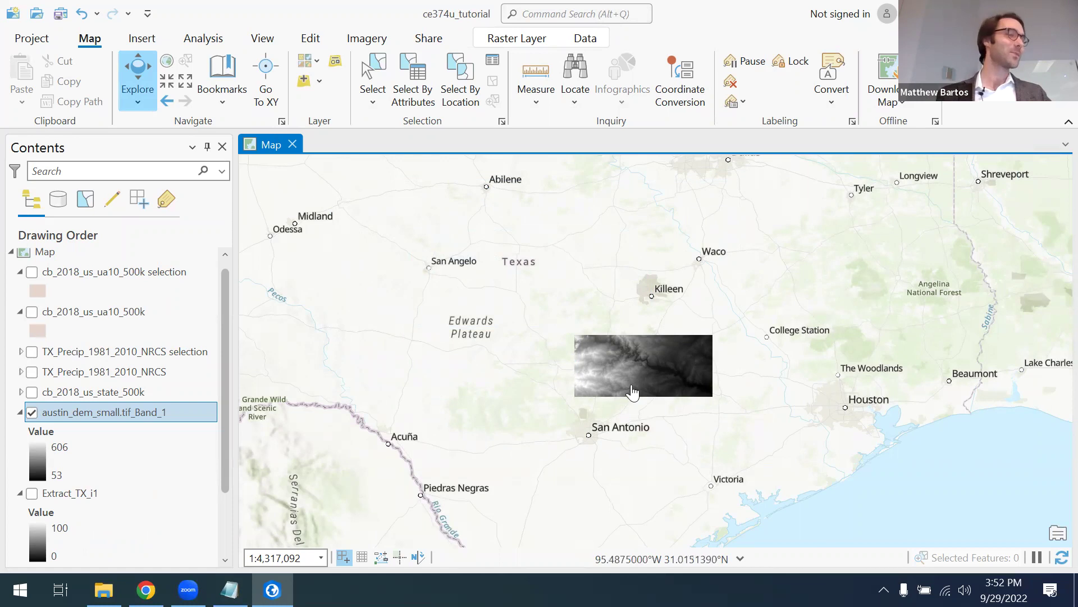
- Apply the multipart cyan-green-yellow-dark red-white color scheme to the austin_dem_small.tif_Band_1 layer's stretch symbology
{"action": "scroll", "coordinate": [633, 376], "scroll_direction": "up", "scroll_amount": 2}
{"action": "scroll", "coordinate": [640, 383], "scroll_direction": "up", "scroll_amount": 3}
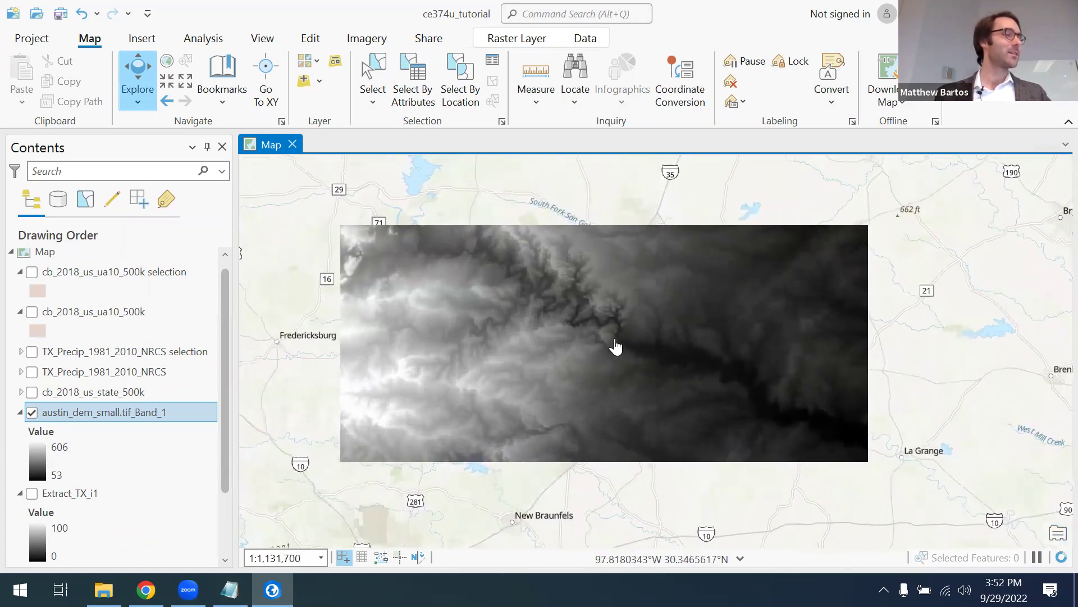
{"action": "scroll", "coordinate": [573, 336], "scroll_direction": "up", "scroll_amount": 2}
{"action": "left_click_drag", "start_coordinate": [585, 293], "coordinate": [642, 292]}
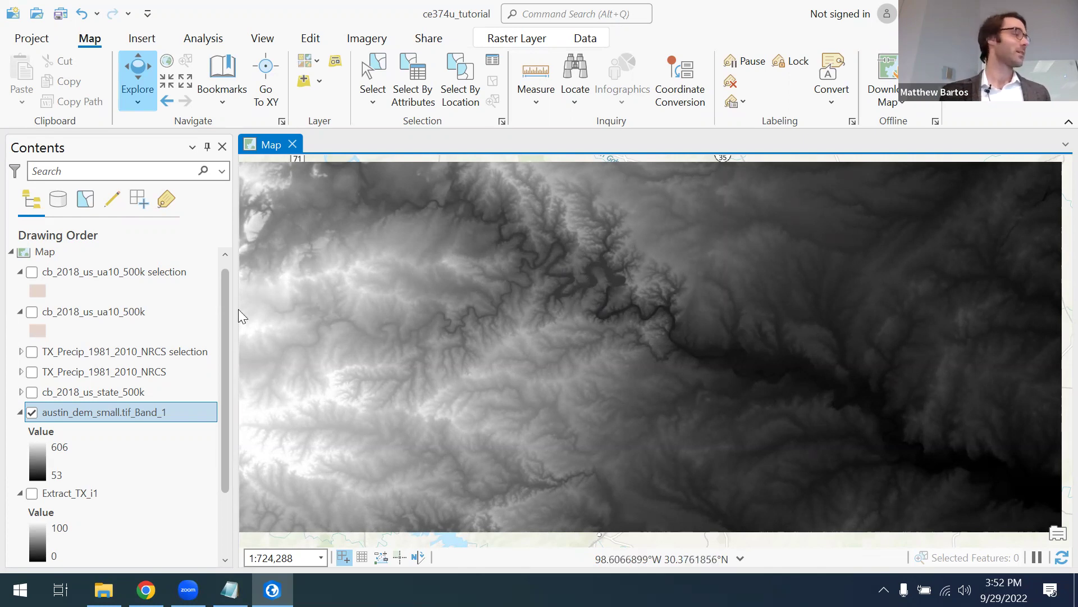
{"action": "right_click", "coordinate": [127, 409]}
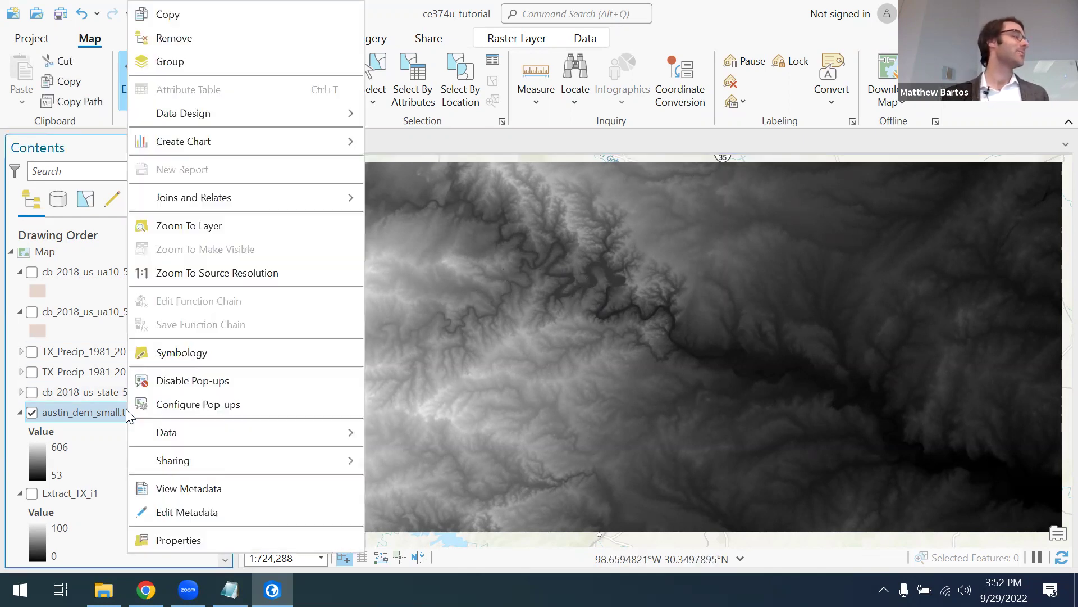
{"action": "left_click", "coordinate": [177, 354]}
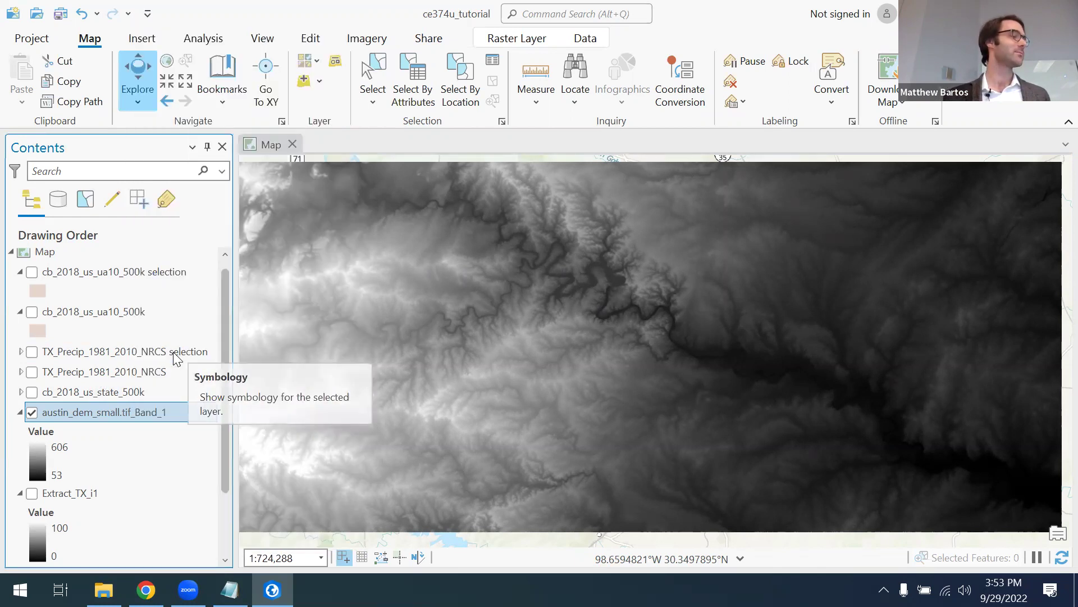
{"action": "left_click", "coordinate": [1058, 278]}
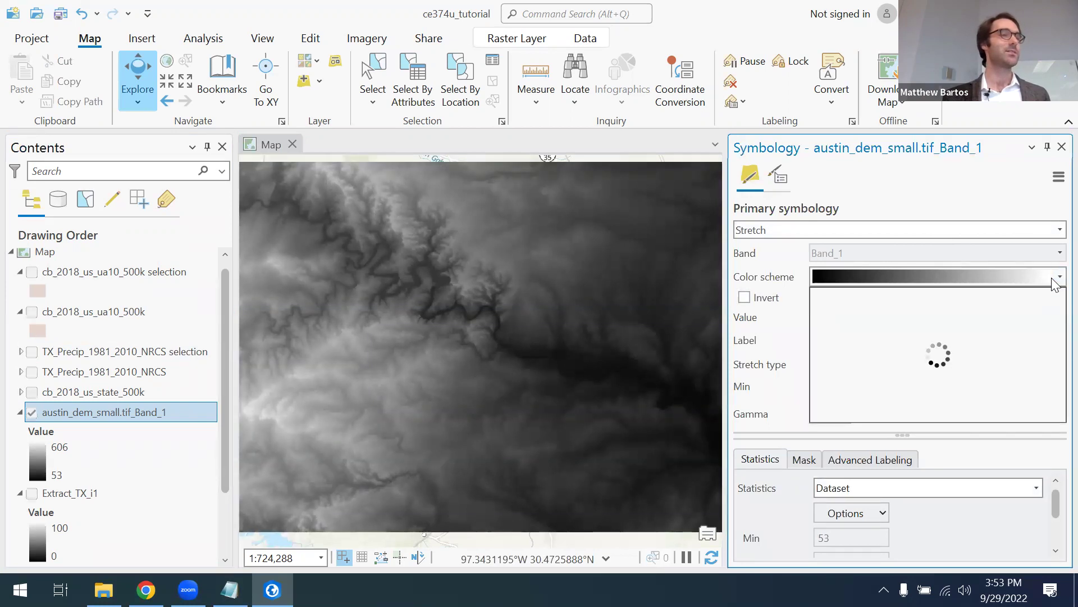
{"action": "scroll", "coordinate": [898, 311], "scroll_direction": "down", "scroll_amount": 5}
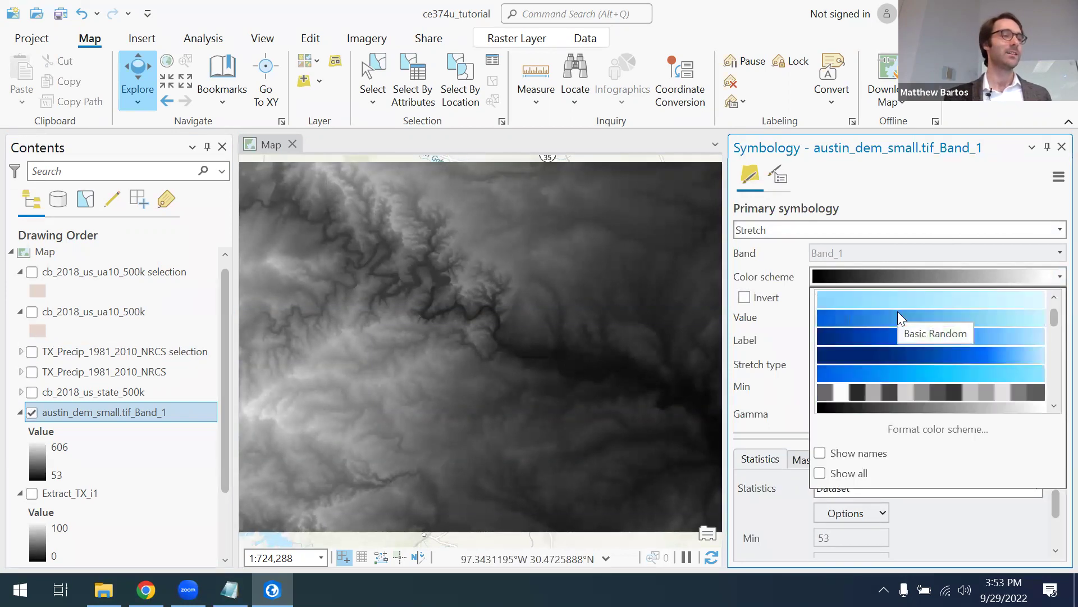
{"action": "scroll", "coordinate": [933, 319], "scroll_direction": "down", "scroll_amount": 3}
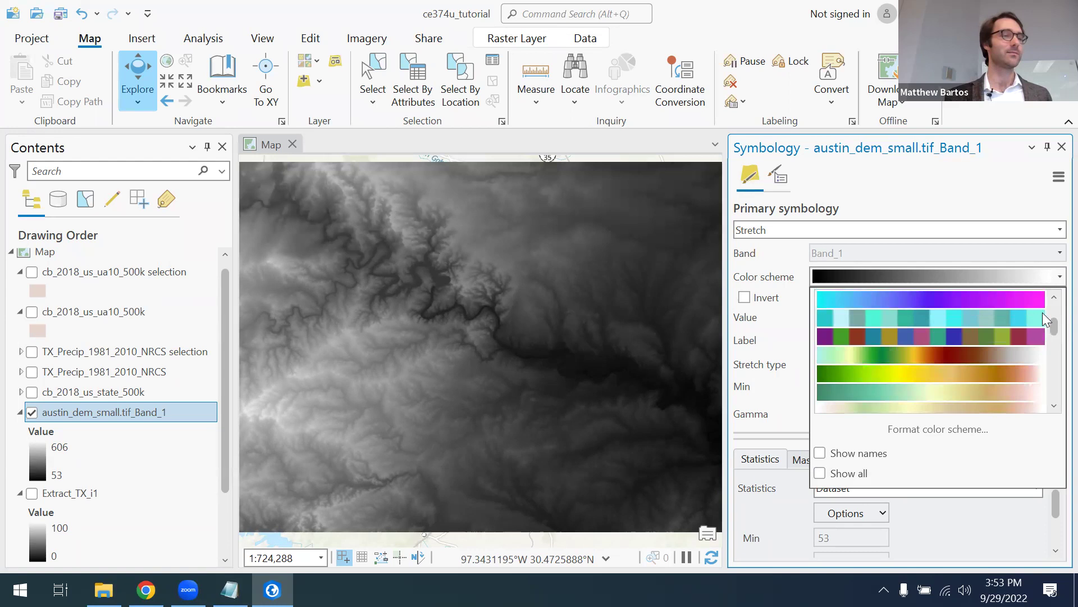
{"action": "left_click", "coordinate": [880, 355]}
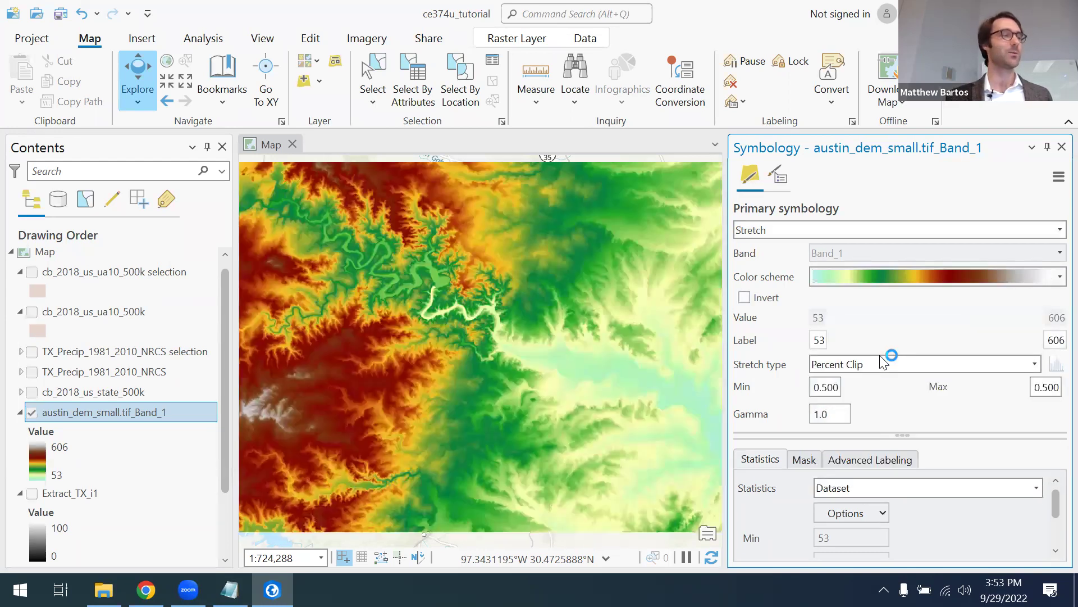
- Set the elevation layer's stretch type to Standard Deviation and close its symbology settings
{"action": "left_click", "coordinate": [1035, 364]}
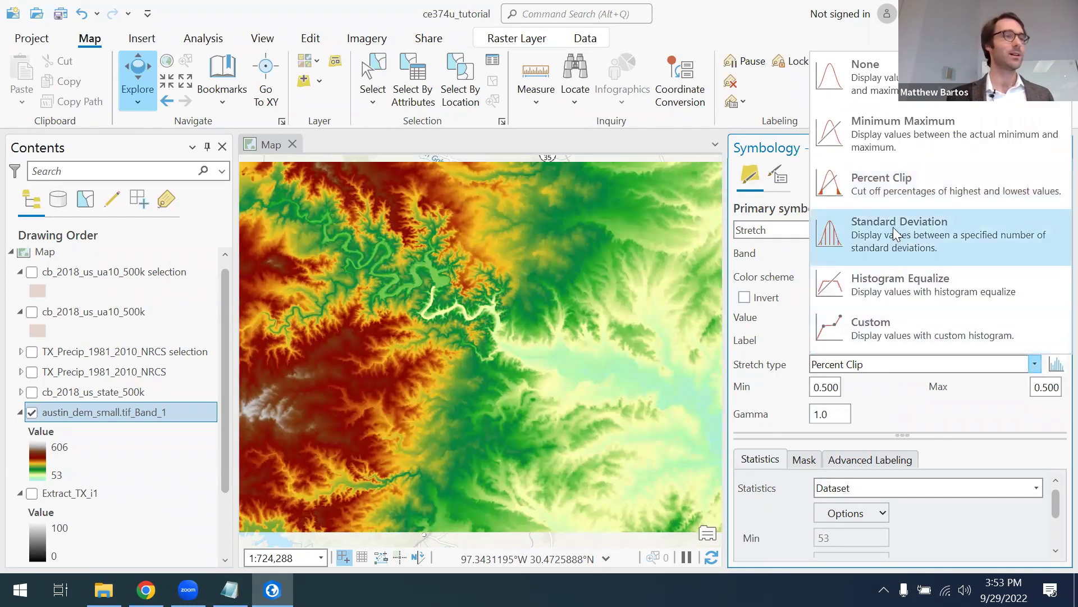
{"action": "left_click", "coordinate": [893, 227]}
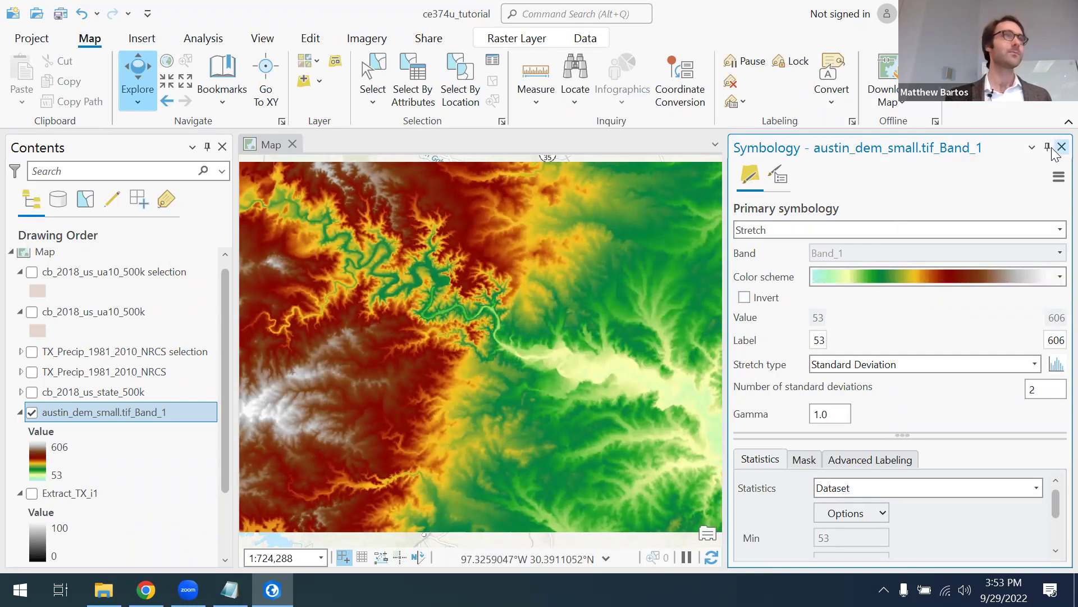
{"action": "right_click", "coordinate": [78, 408]}
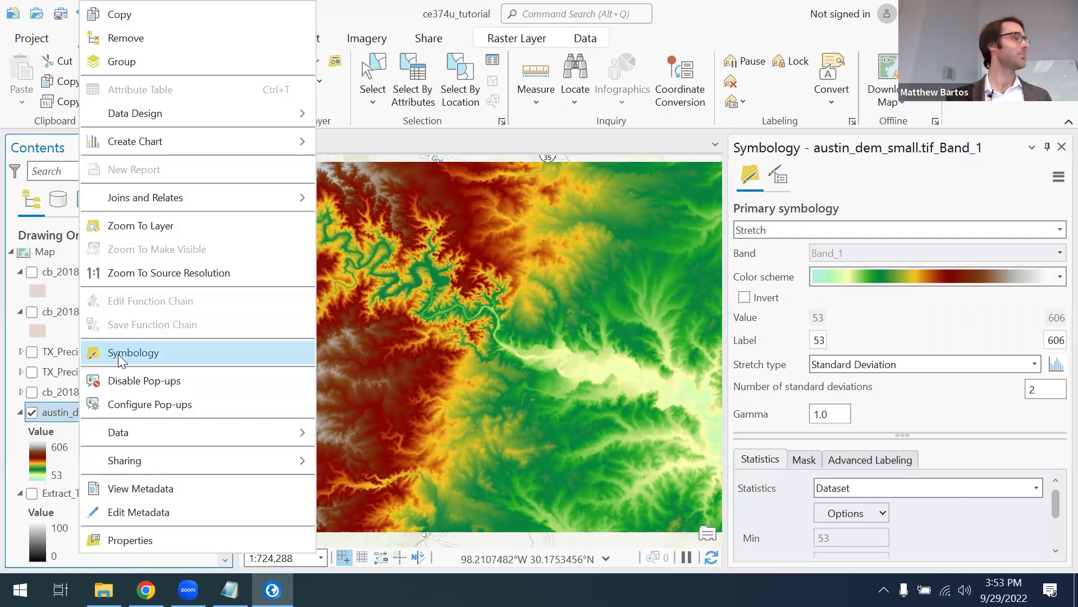
{"action": "left_click", "coordinate": [996, 158]}
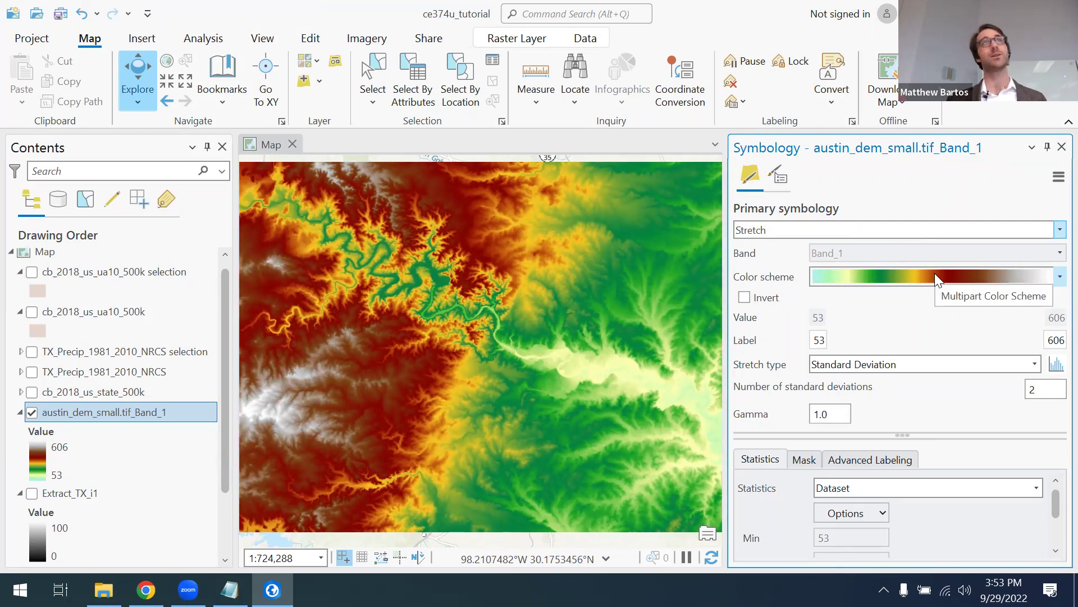
{"action": "left_click", "coordinate": [1061, 147]}
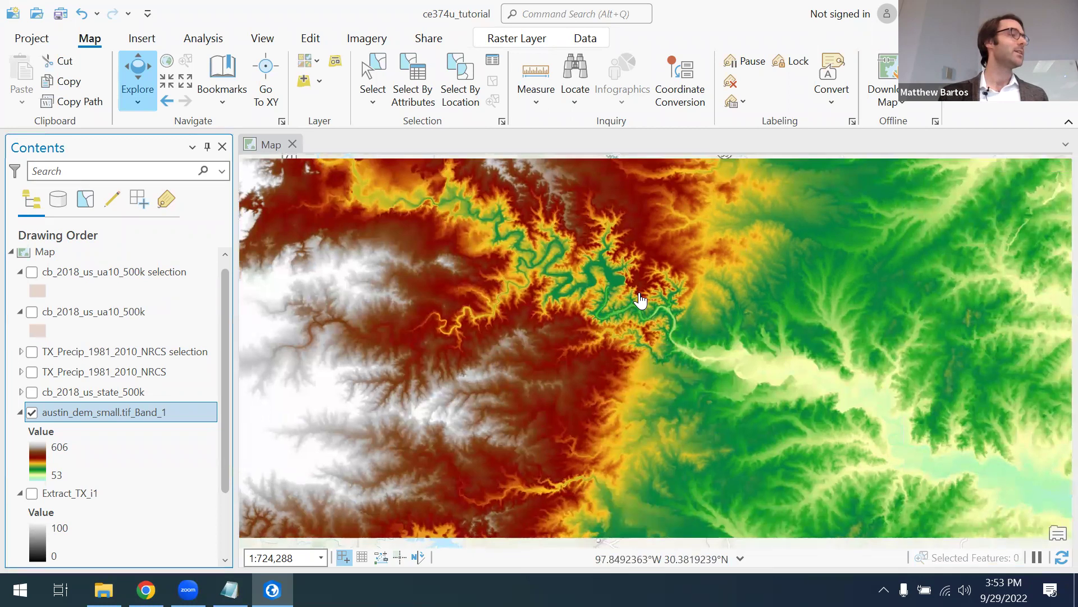
- Inspect the elevation pixel values on a ridge and in the low green area, closing each pop-up and returning to the full raster
{"action": "scroll", "coordinate": [646, 268], "scroll_direction": "up", "scroll_amount": 5}
{"action": "scroll", "coordinate": [668, 276], "scroll_direction": "up", "scroll_amount": 2}
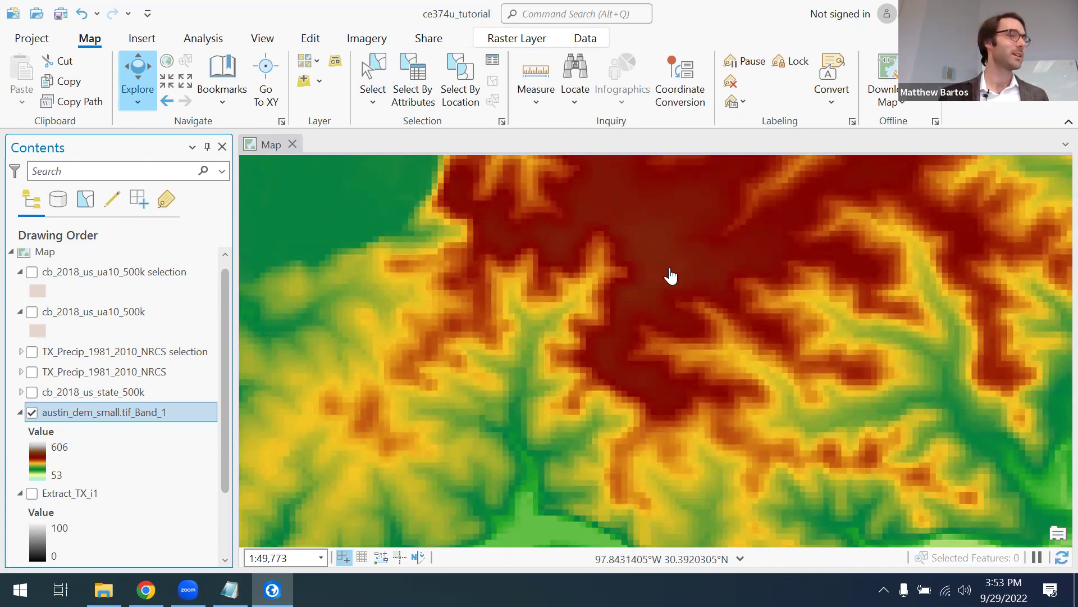
{"action": "left_click", "coordinate": [598, 231]}
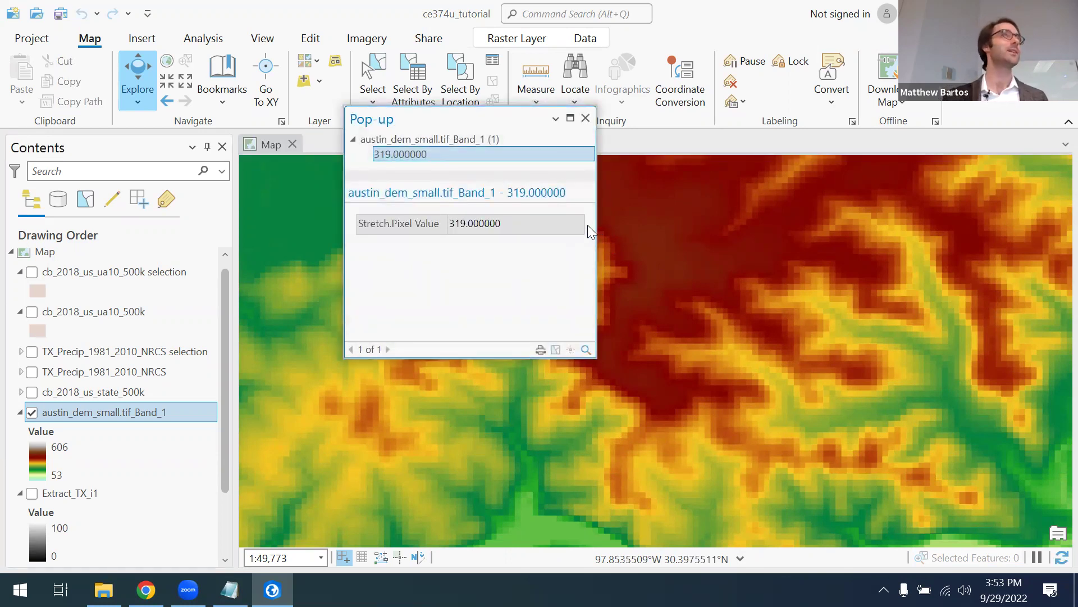
{"action": "left_click", "coordinate": [586, 118]}
{"action": "left_click", "coordinate": [315, 215]}
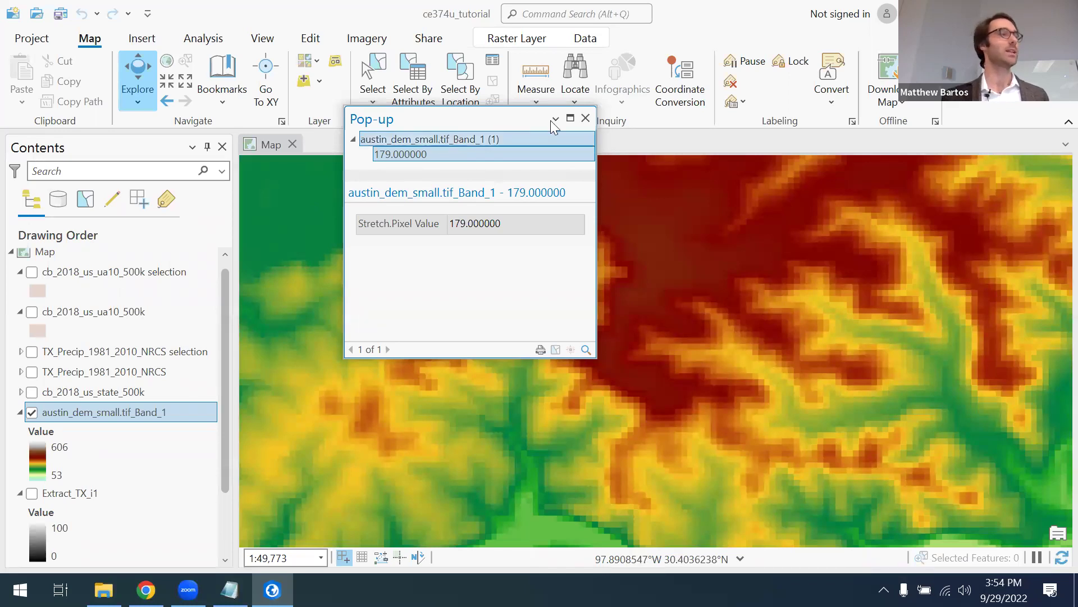
{"action": "left_click", "coordinate": [586, 118]}
{"action": "scroll", "coordinate": [696, 341], "scroll_direction": "down", "scroll_amount": 5}
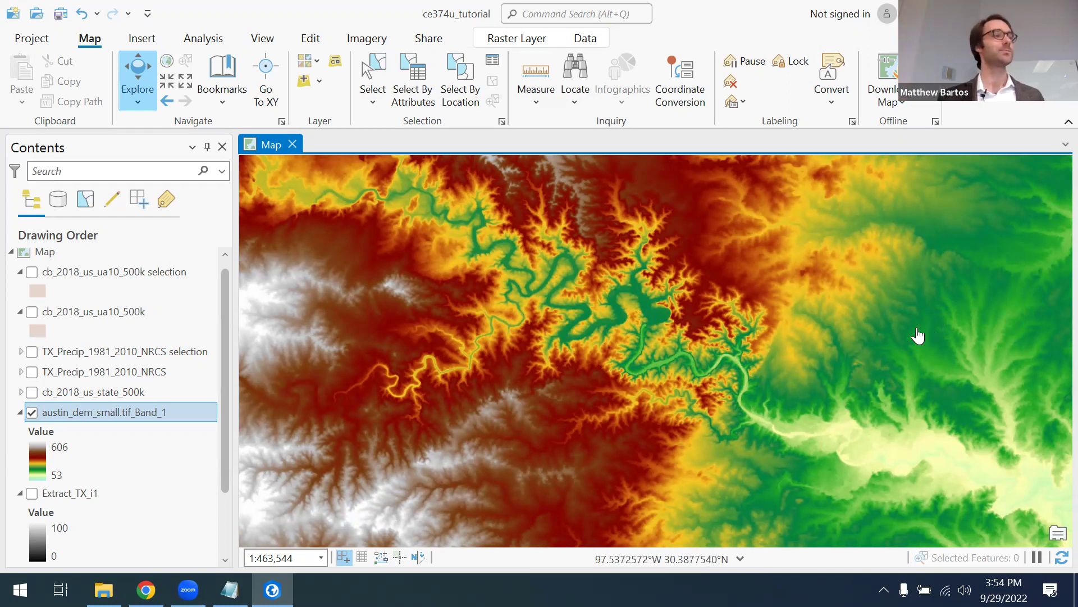
{"action": "scroll", "coordinate": [917, 335], "scroll_direction": "down", "scroll_amount": 2}
{"action": "left_click_drag", "start_coordinate": [807, 355], "coordinate": [719, 322]}
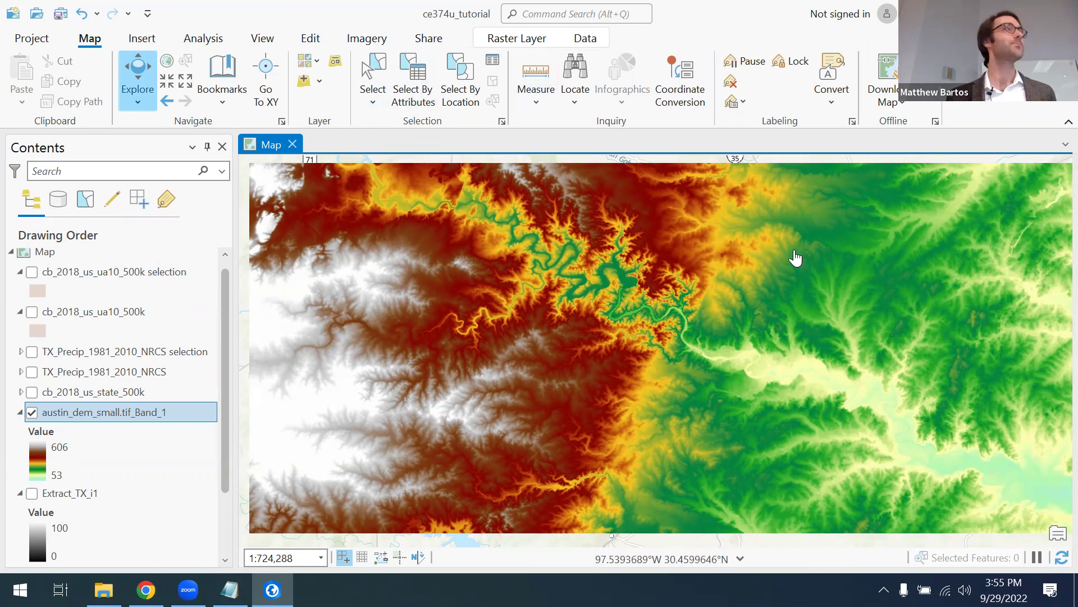
- Open the geoprocessing tools, clear the previous tool search, and display the list of toolboxes
{"action": "left_click", "coordinate": [208, 43]}
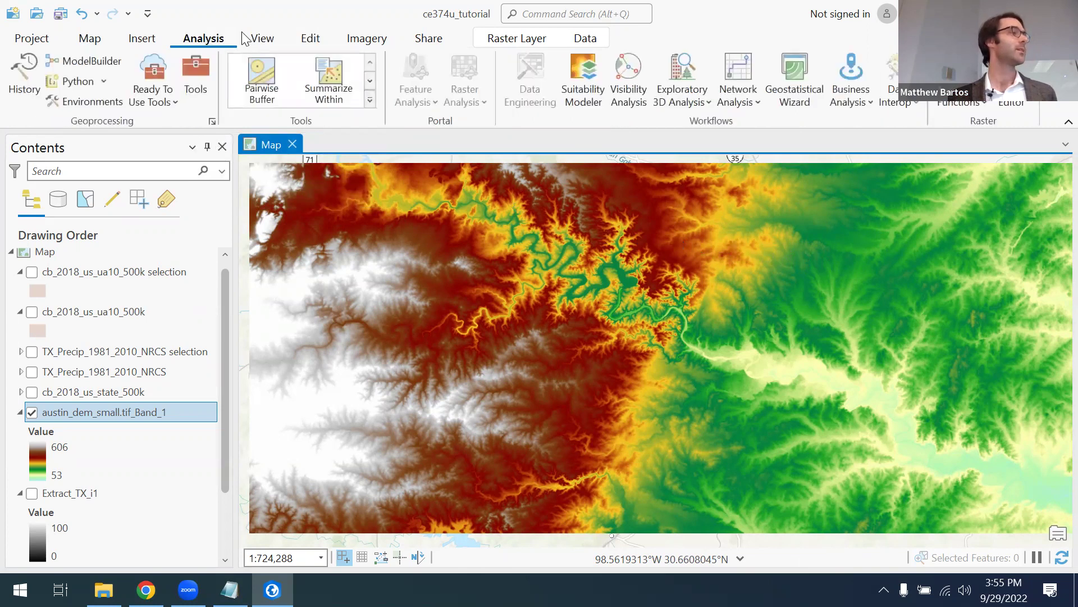
{"action": "left_click", "coordinate": [194, 63]}
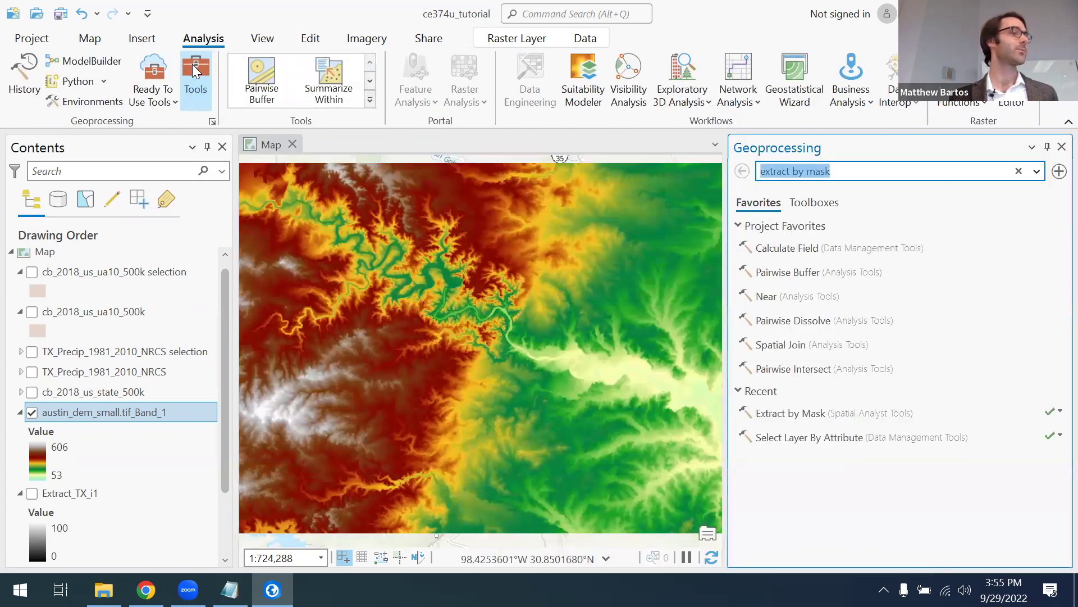
{"action": "left_click", "coordinate": [905, 177]}
{"action": "key", "text": "ctrl+a"}
{"action": "key", "text": "BackSpace"}
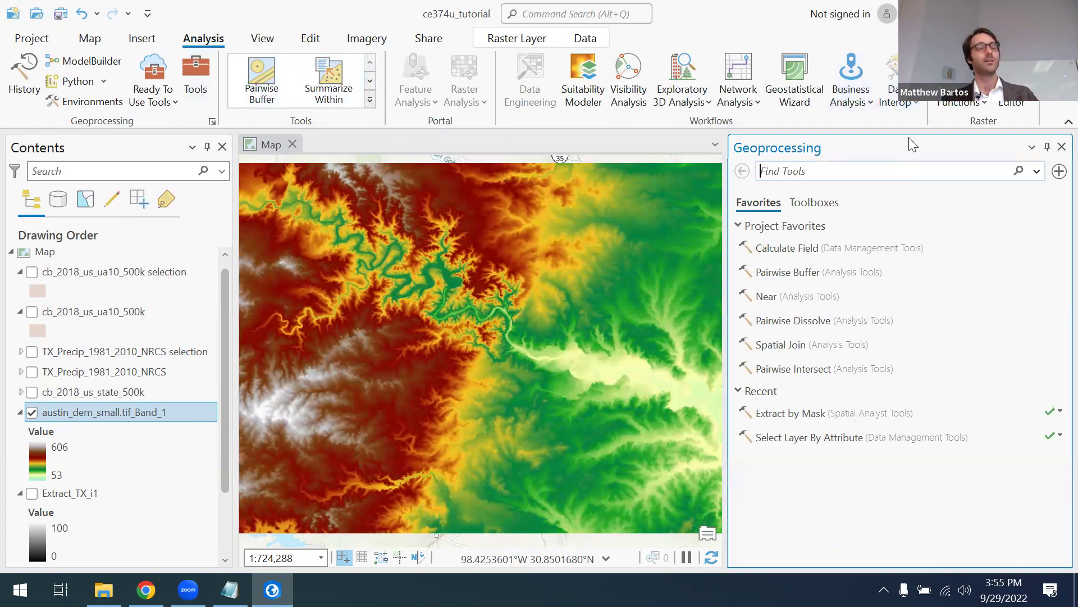
{"action": "left_click", "coordinate": [820, 205]}
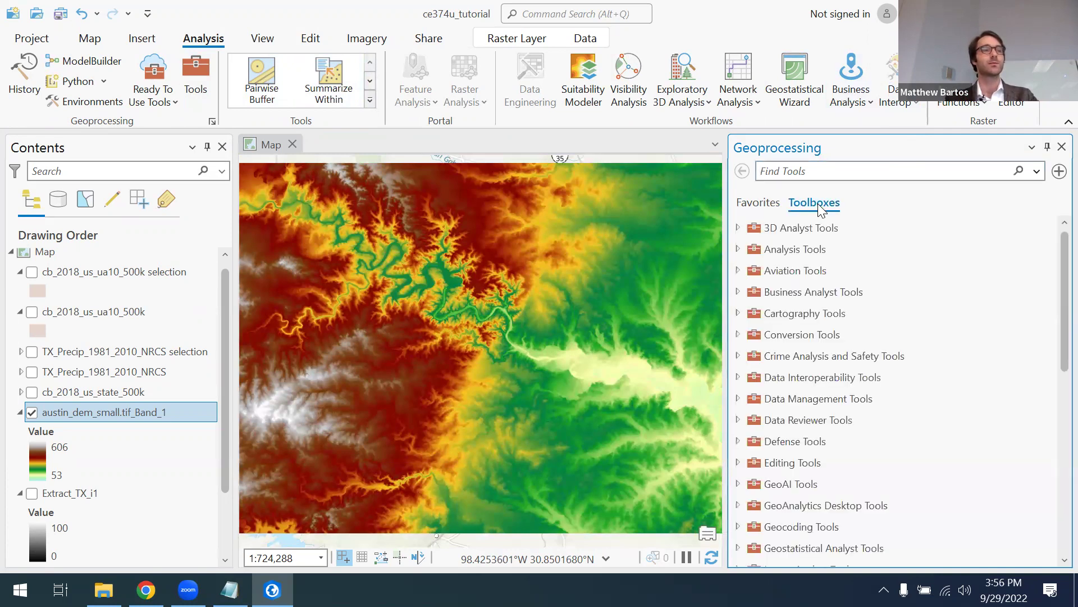
- Expand the Spatial Analyst Tools toolbox and its Hydrology toolset
{"action": "scroll", "coordinate": [885, 297], "scroll_direction": "down", "scroll_amount": 5}
{"action": "scroll", "coordinate": [885, 298], "scroll_direction": "down", "scroll_amount": 4}
{"action": "scroll", "coordinate": [885, 298], "scroll_direction": "down", "scroll_amount": 4}
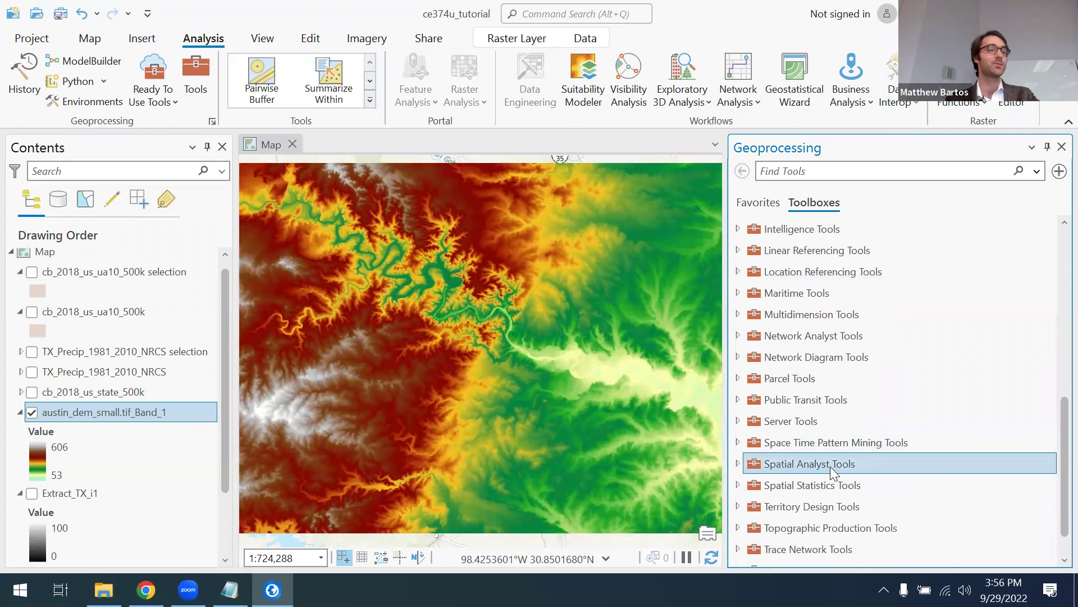
{"action": "left_click", "coordinate": [829, 466]}
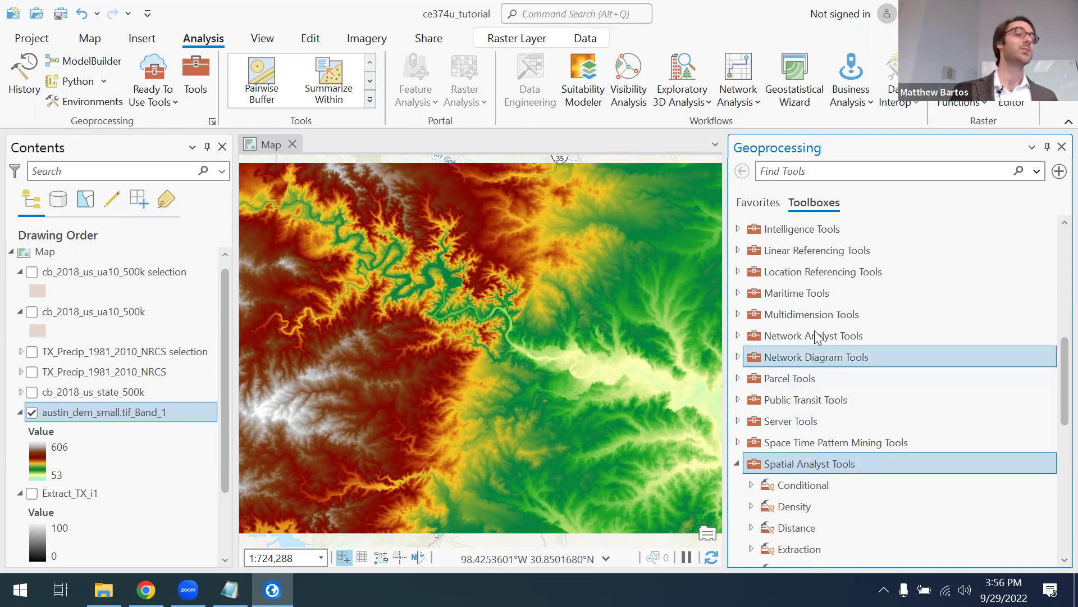
{"action": "scroll", "coordinate": [822, 314], "scroll_direction": "down", "scroll_amount": 3}
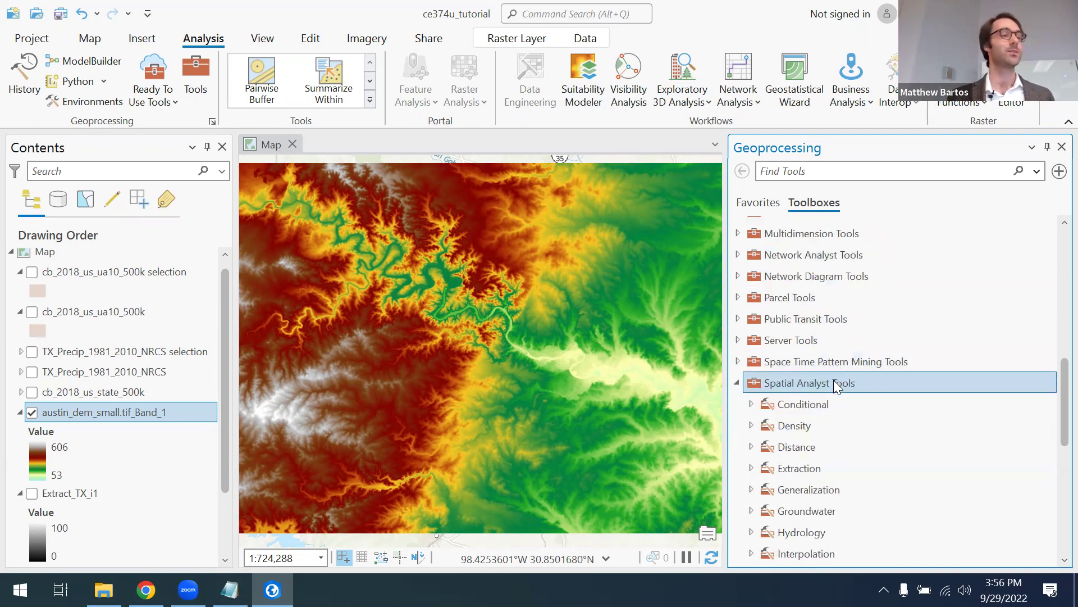
{"action": "scroll", "coordinate": [833, 383], "scroll_direction": "down", "scroll_amount": 2}
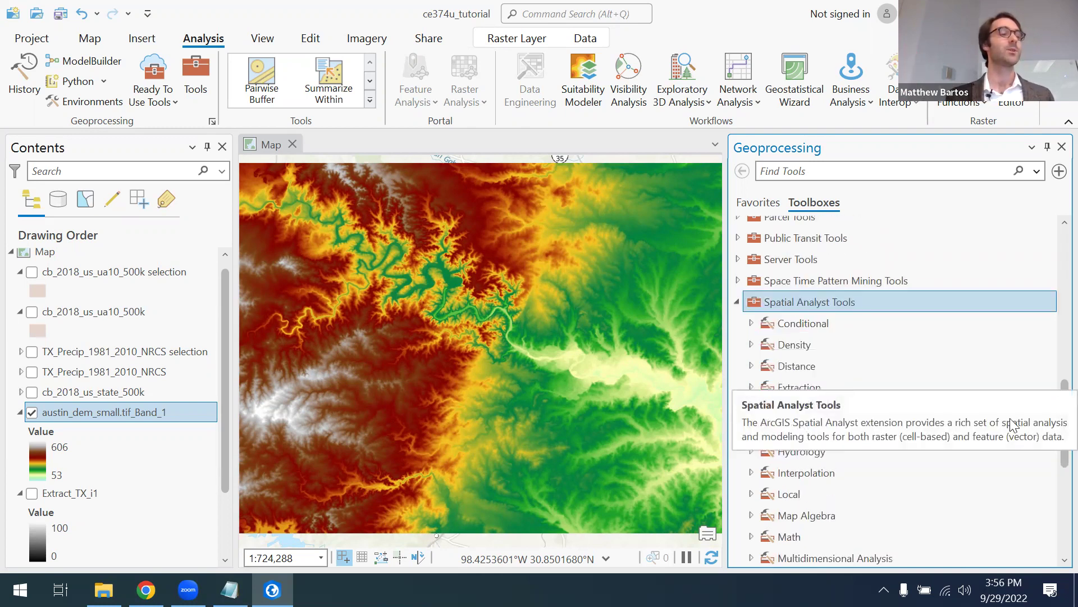
{"action": "double_click", "coordinate": [780, 452]}
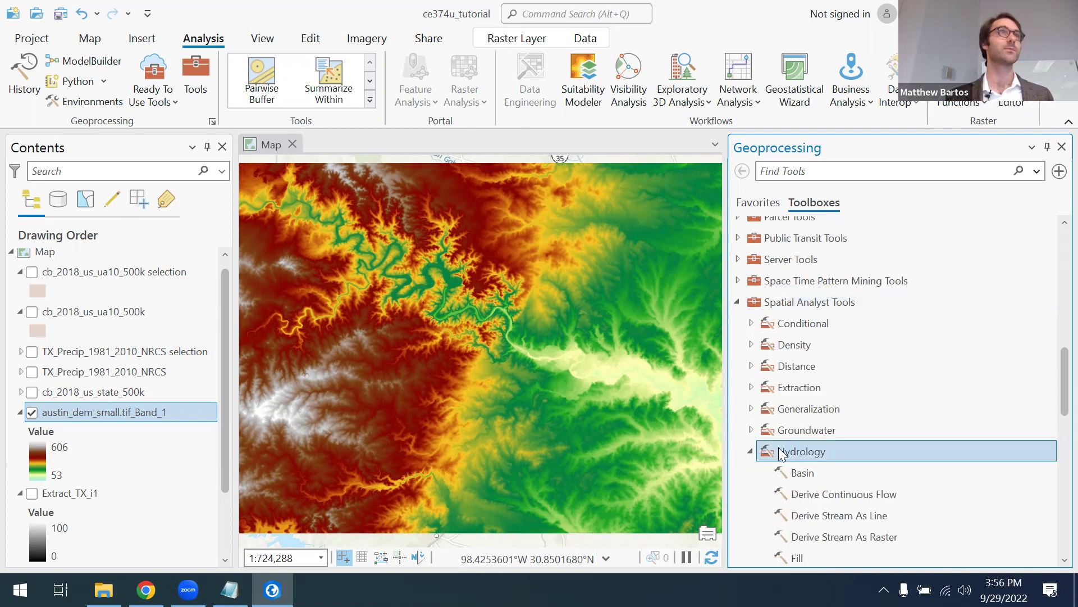
- View the parameters of the Flow Direction tool and return to the Hydrology tool list
{"action": "scroll", "coordinate": [784, 452], "scroll_direction": "down", "scroll_amount": 4}
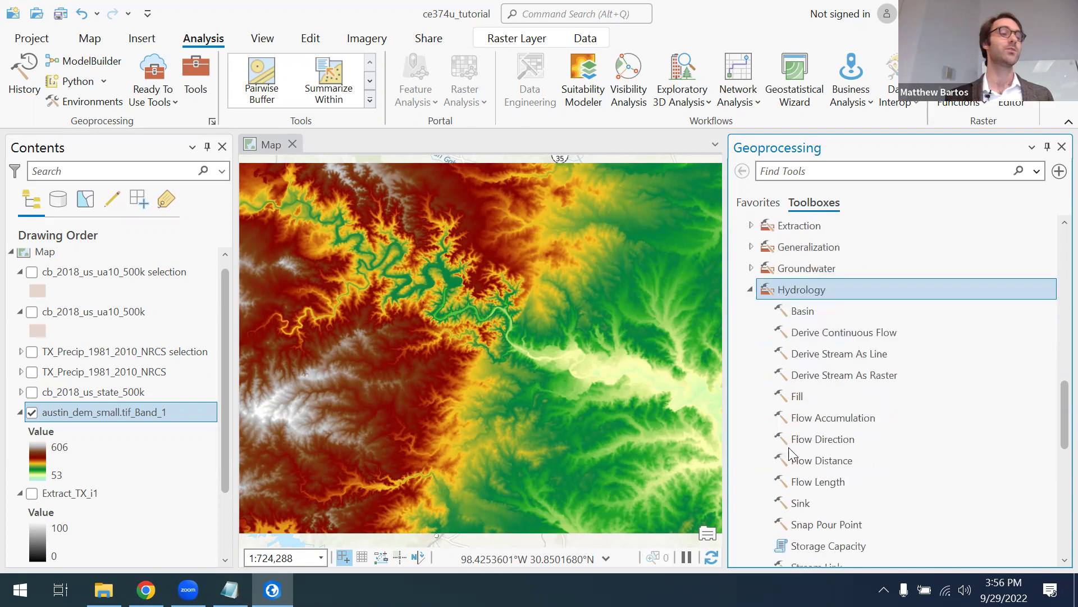
{"action": "left_click", "coordinate": [837, 438]}
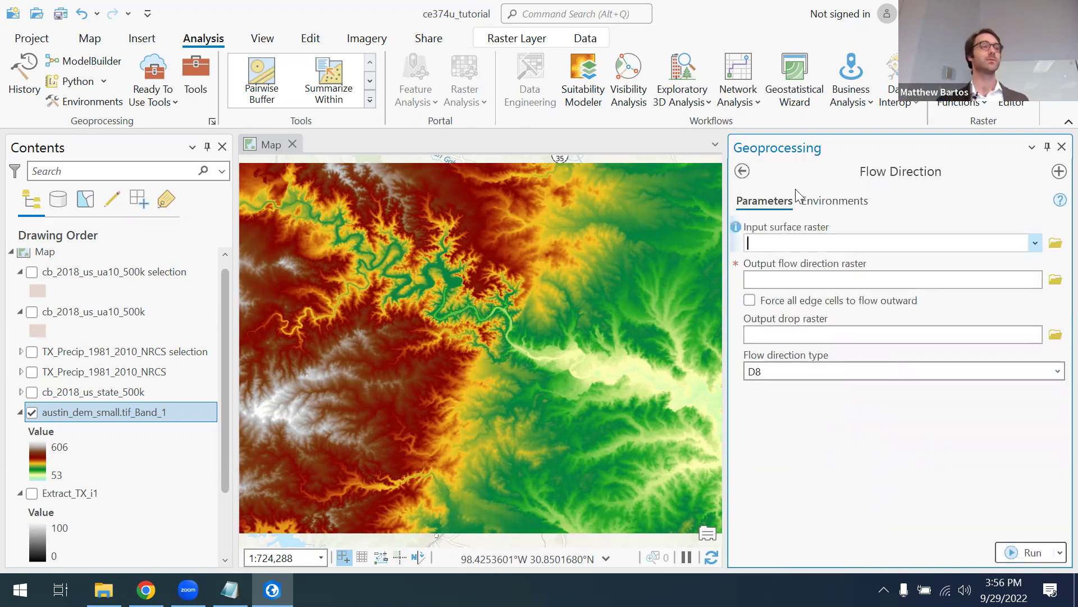
{"action": "left_click", "coordinate": [742, 171]}
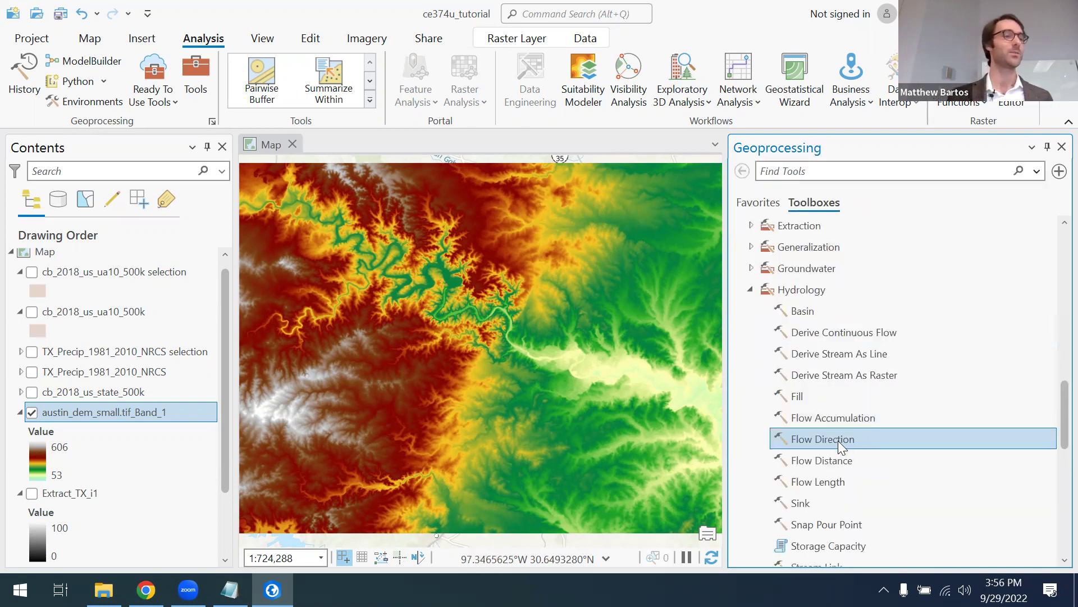
- Run the Flow Direction tool on austin_dem_small.tif_Band_1 with the D8 type and output FlowDir_aust1, then close the tool
{"action": "scroll", "coordinate": [841, 317], "scroll_direction": "up", "scroll_amount": 3}
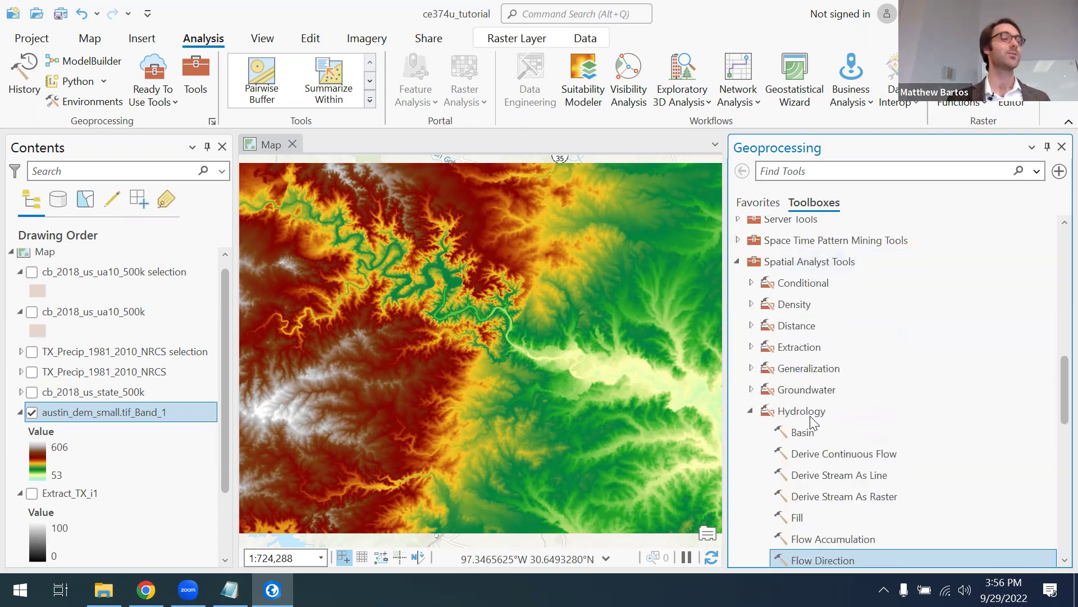
{"action": "scroll", "coordinate": [882, 381], "scroll_direction": "down", "scroll_amount": 4}
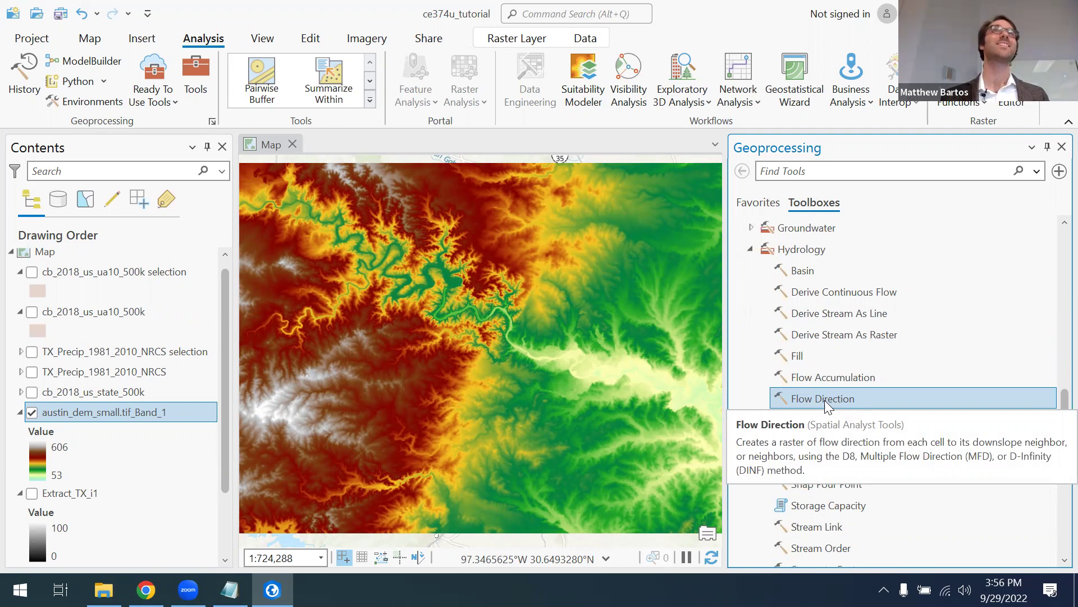
{"action": "left_click", "coordinate": [824, 400]}
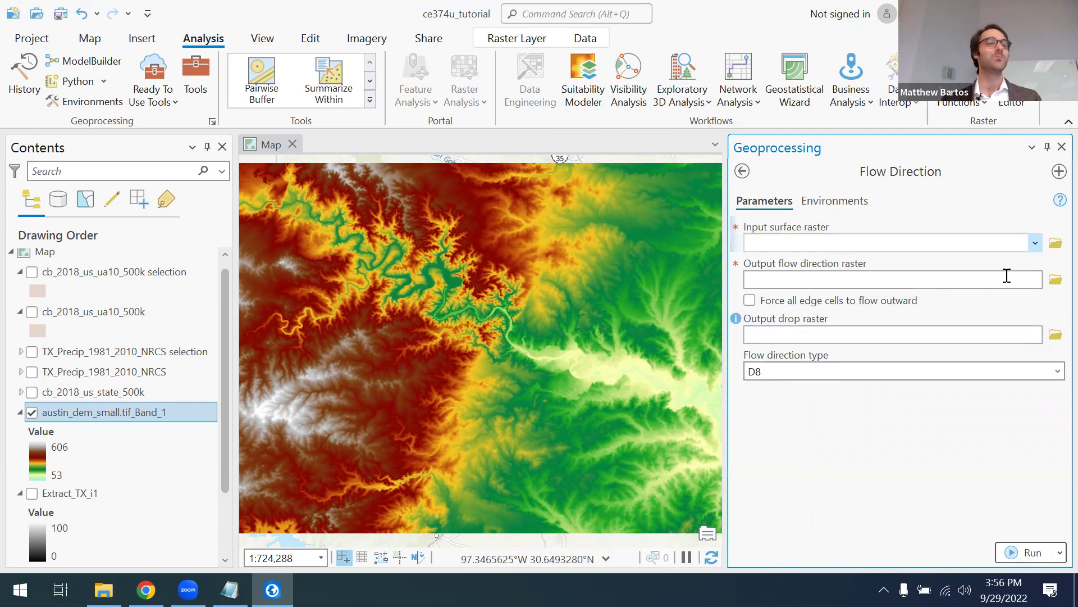
{"action": "left_click", "coordinate": [1036, 243]}
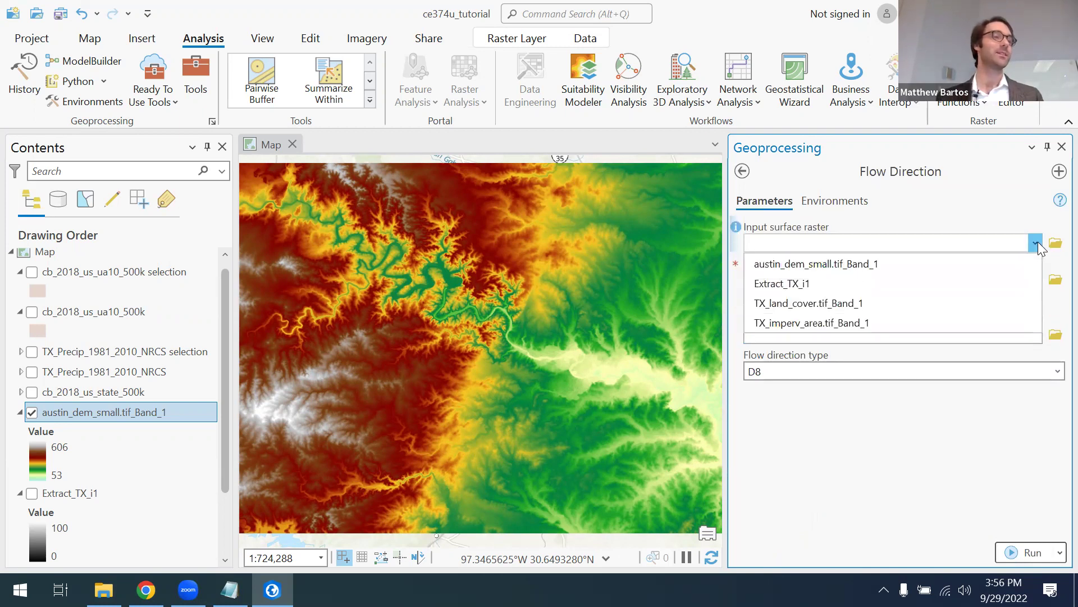
{"action": "left_click", "coordinate": [830, 265]}
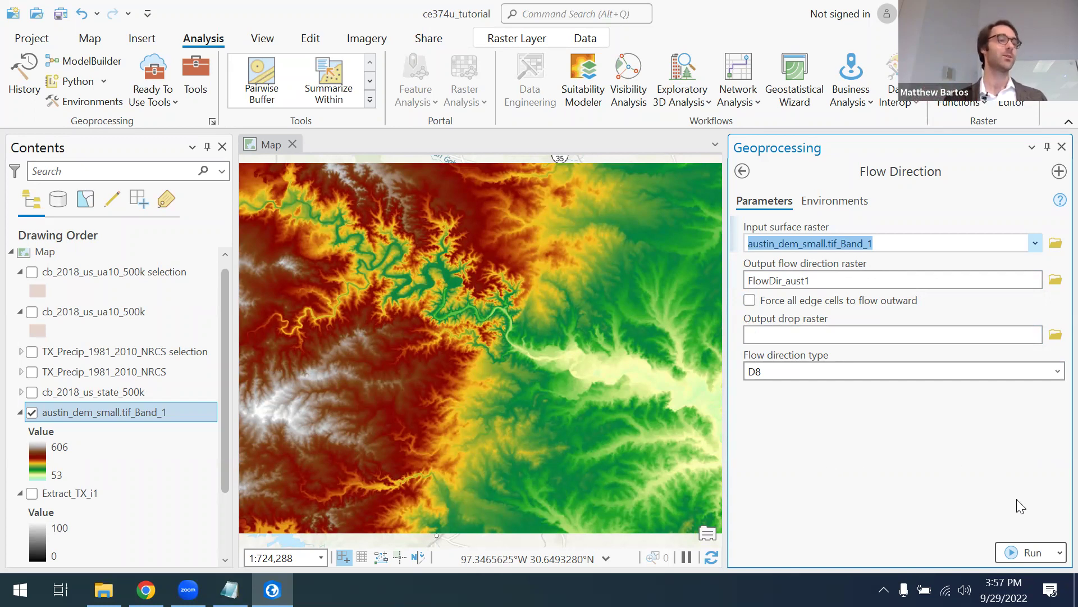
{"action": "left_click", "coordinate": [1031, 553]}
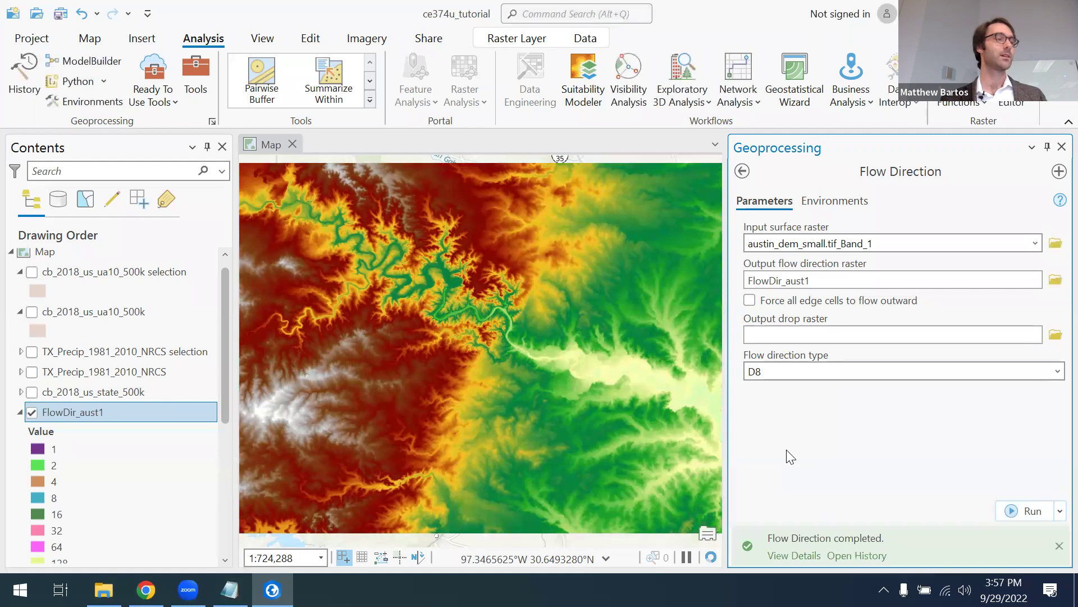
{"action": "left_click", "coordinate": [1054, 148]}
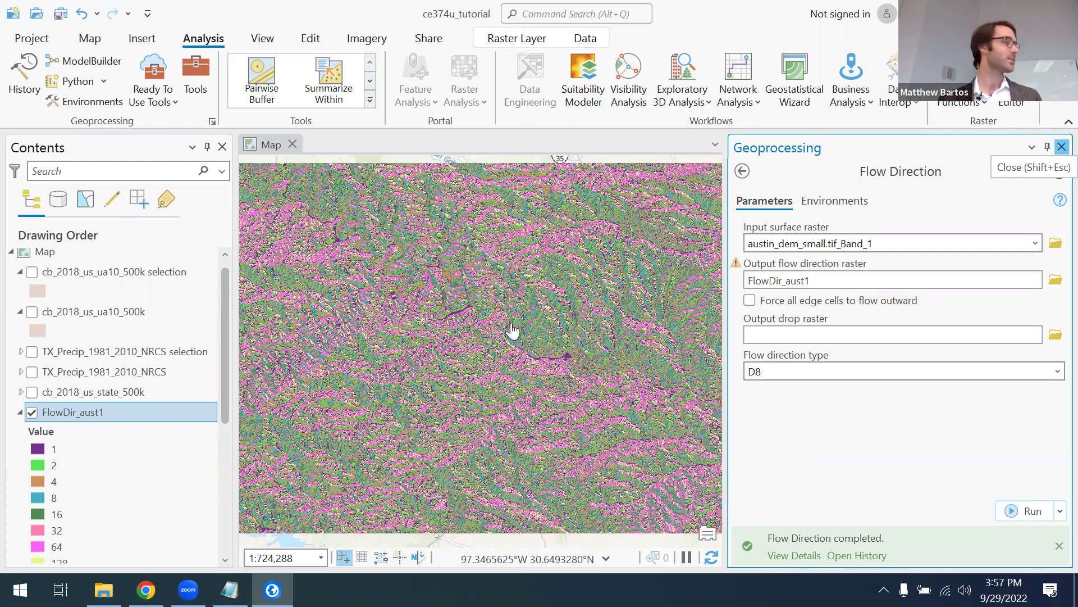
- Examine the individual flow direction cells along the river channel and the value legend of FlowDir_aust1
{"action": "scroll", "coordinate": [612, 265], "scroll_direction": "up", "scroll_amount": 4}
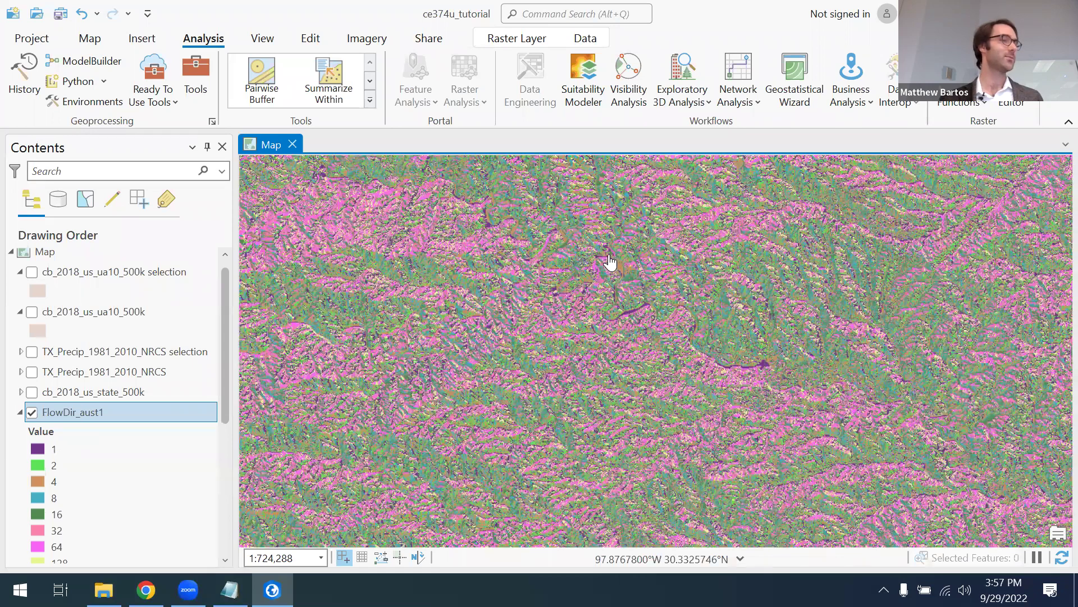
{"action": "scroll", "coordinate": [588, 253], "scroll_direction": "up", "scroll_amount": 2}
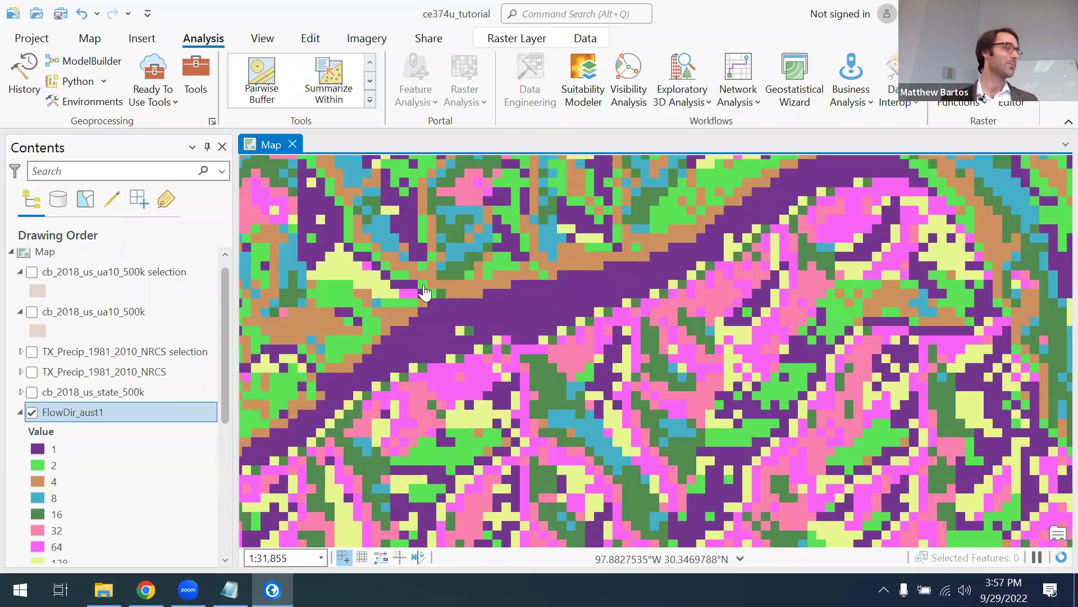
{"action": "scroll", "coordinate": [148, 363], "scroll_direction": "down", "scroll_amount": 3}
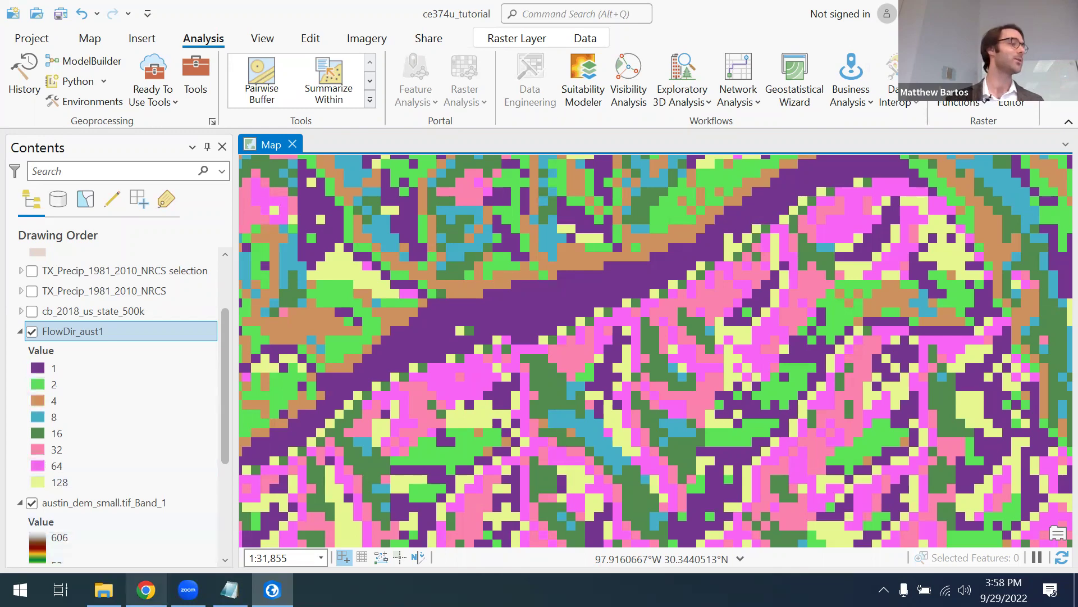
- Switch to Chrome, read the D8 direction coding in the Flow Direction documentation's Usage section, and return to ArcGIS Pro
{"action": "left_click", "coordinate": [146, 590]}
{"action": "left_click", "coordinate": [651, 17]}
{"action": "scroll", "coordinate": [795, 326], "scroll_direction": "down", "scroll_amount": 10}
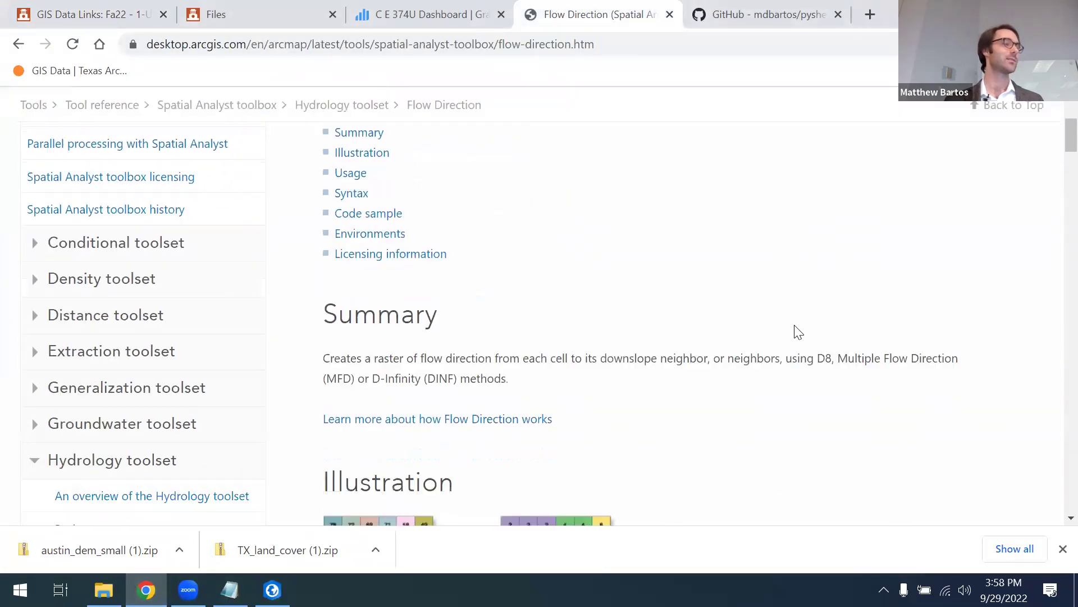
{"action": "scroll", "coordinate": [789, 289], "scroll_direction": "down", "scroll_amount": 4}
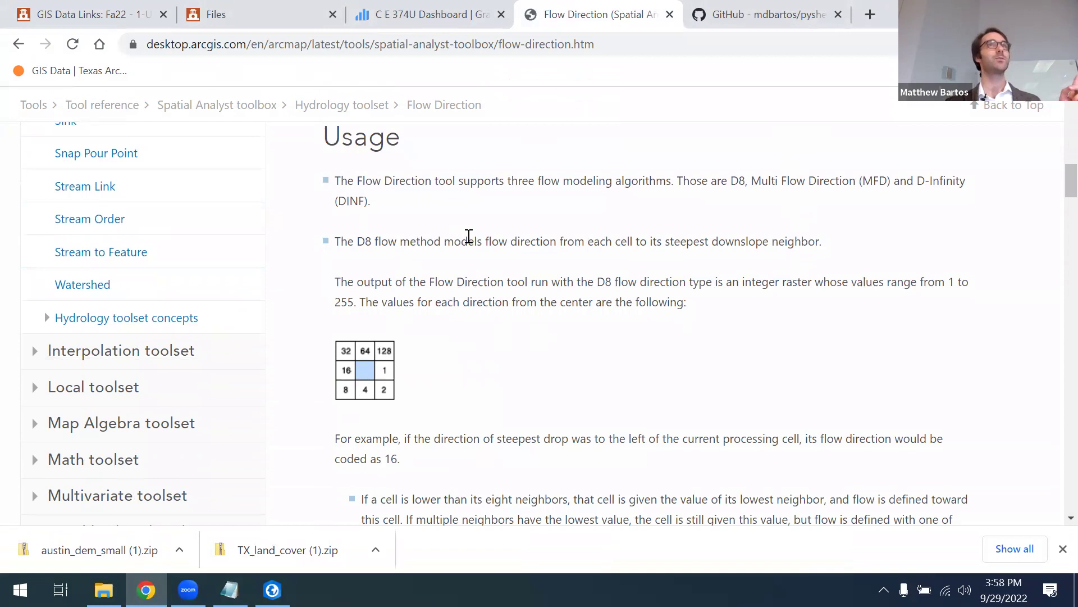
{"action": "key", "text": "alt+Tab"}
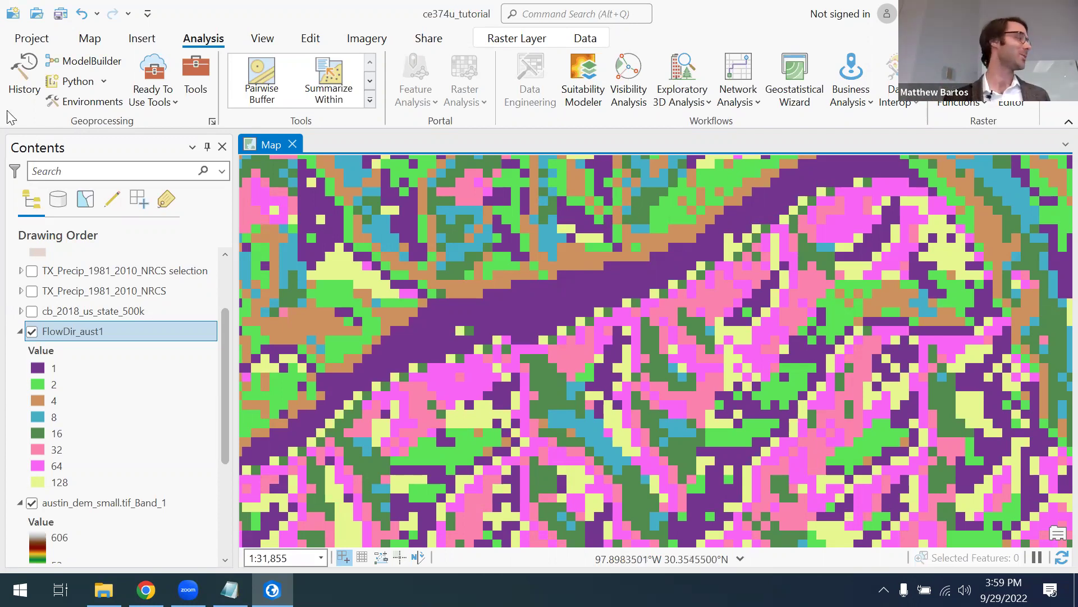
- Apply a pink-toned color scheme to the unique values of the FlowDir_aust1 layer and close its symbology settings
{"action": "right_click", "coordinate": [90, 330]}
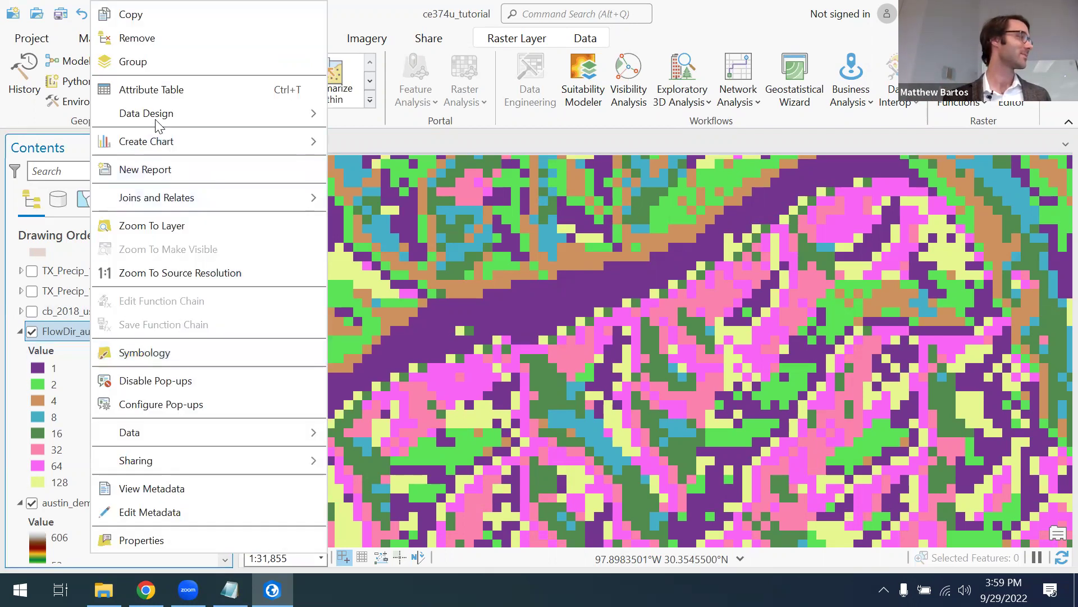
{"action": "left_click", "coordinate": [162, 352]}
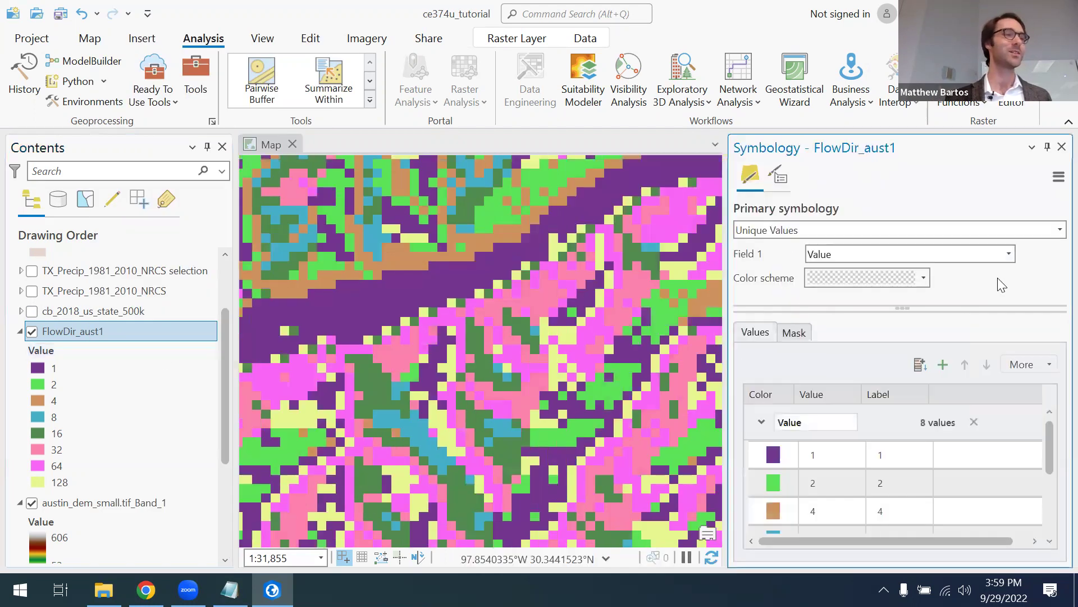
{"action": "left_click", "coordinate": [1007, 278]}
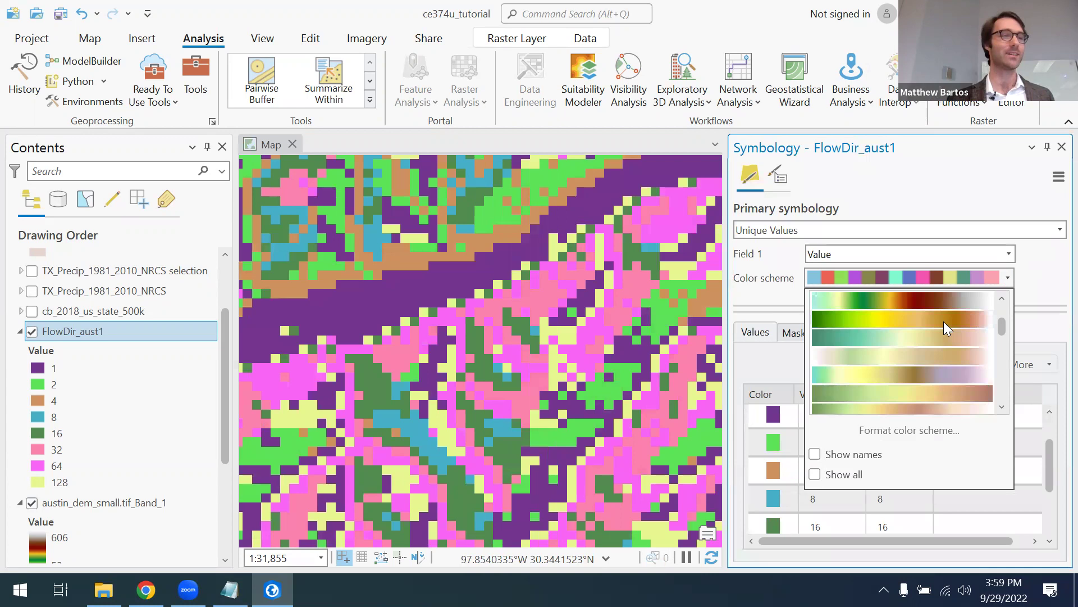
{"action": "scroll", "coordinate": [943, 321], "scroll_direction": "down", "scroll_amount": 5}
{"action": "left_click", "coordinate": [914, 336]}
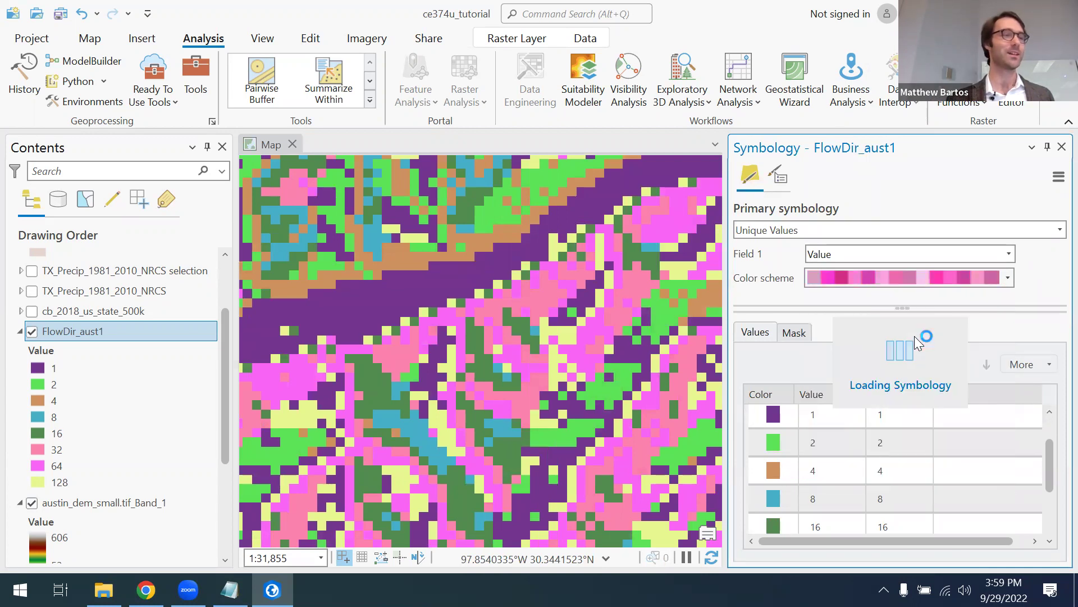
{"action": "left_click", "coordinate": [1057, 147]}
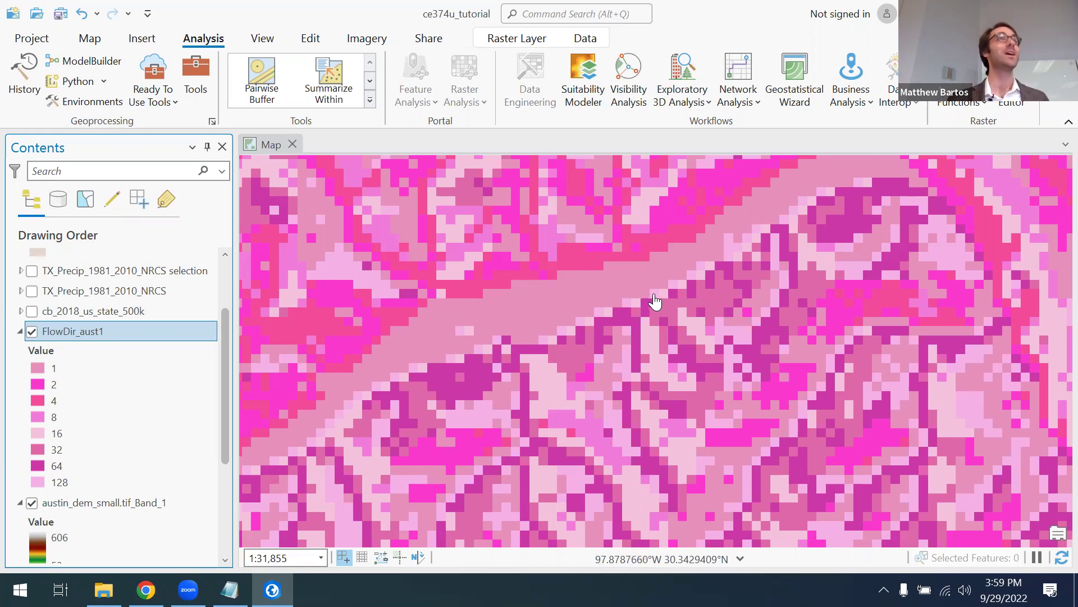
- Apply a multicolored random color scheme to the unique values of FlowDir_aust1 and close its symbology settings
{"action": "right_click", "coordinate": [86, 329]}
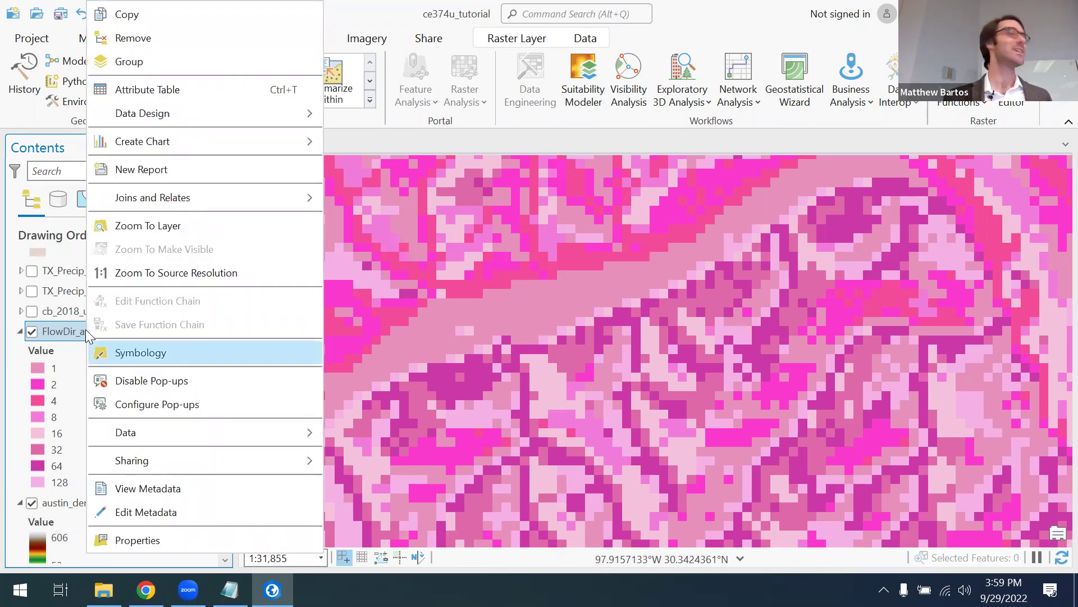
{"action": "left_click", "coordinate": [120, 347]}
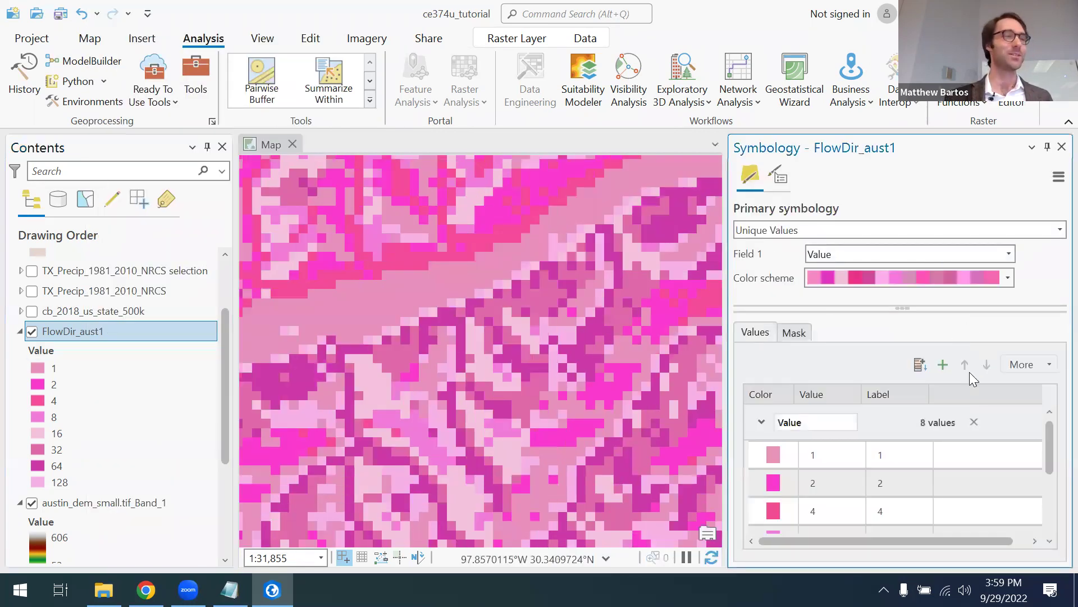
{"action": "left_click", "coordinate": [1009, 278]}
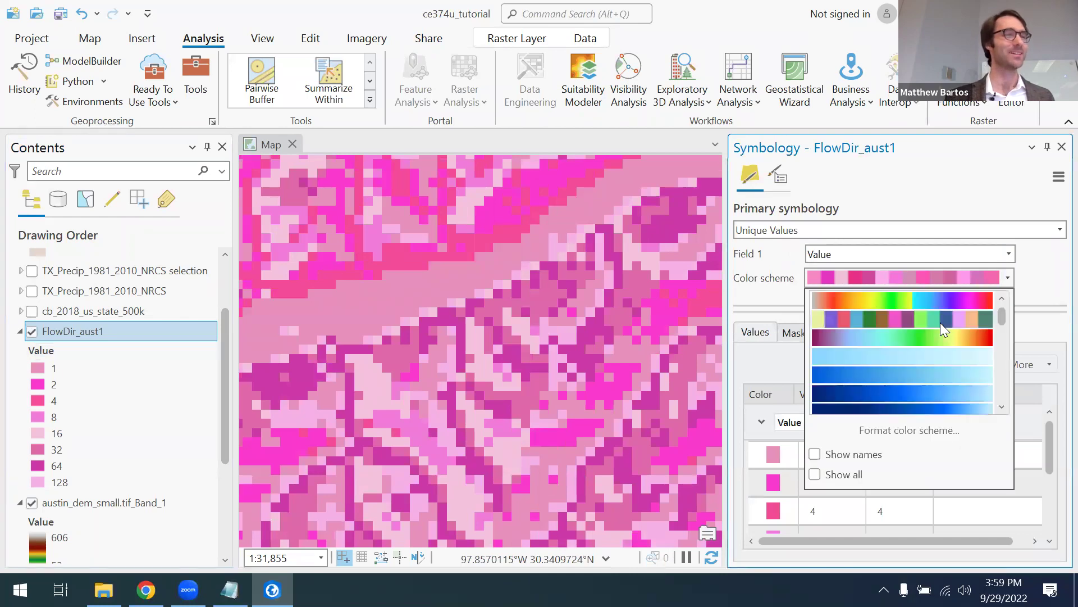
{"action": "left_click", "coordinate": [920, 314]}
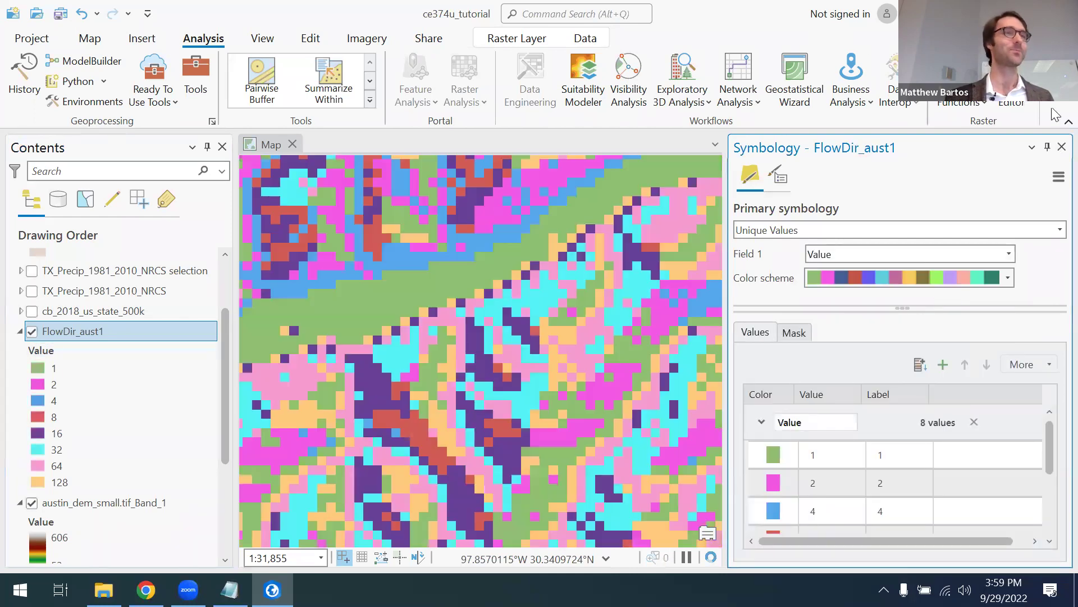
{"action": "left_click", "coordinate": [1061, 147]}
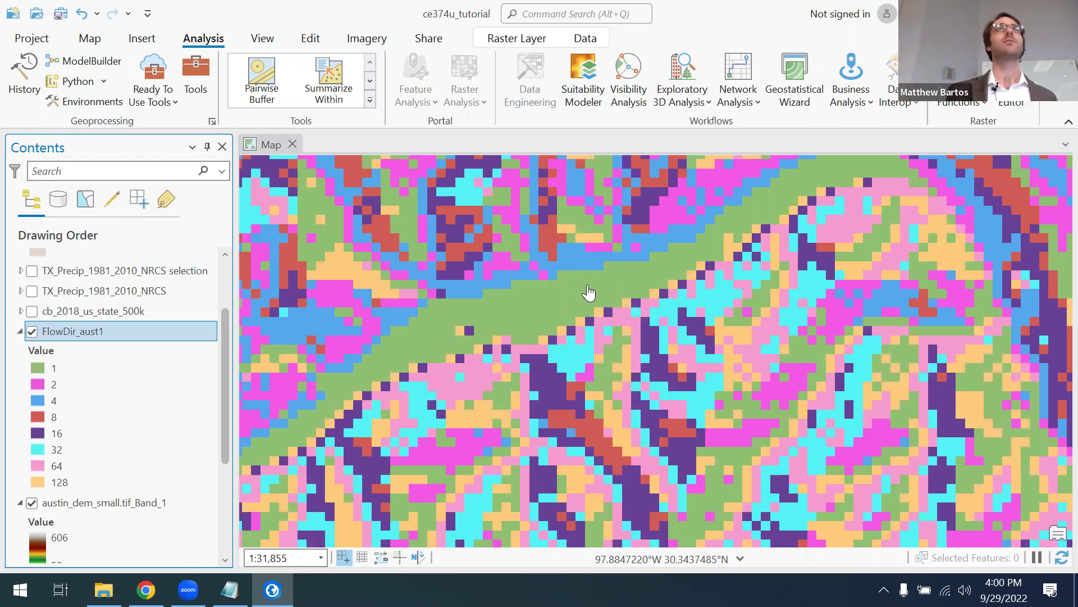
- Hide the FlowDir_aust1 layer and reopen the Flow Direction tool from the Spatial Analyst Hydrology toolset
{"action": "scroll", "coordinate": [561, 294], "scroll_direction": "down", "scroll_amount": 5}
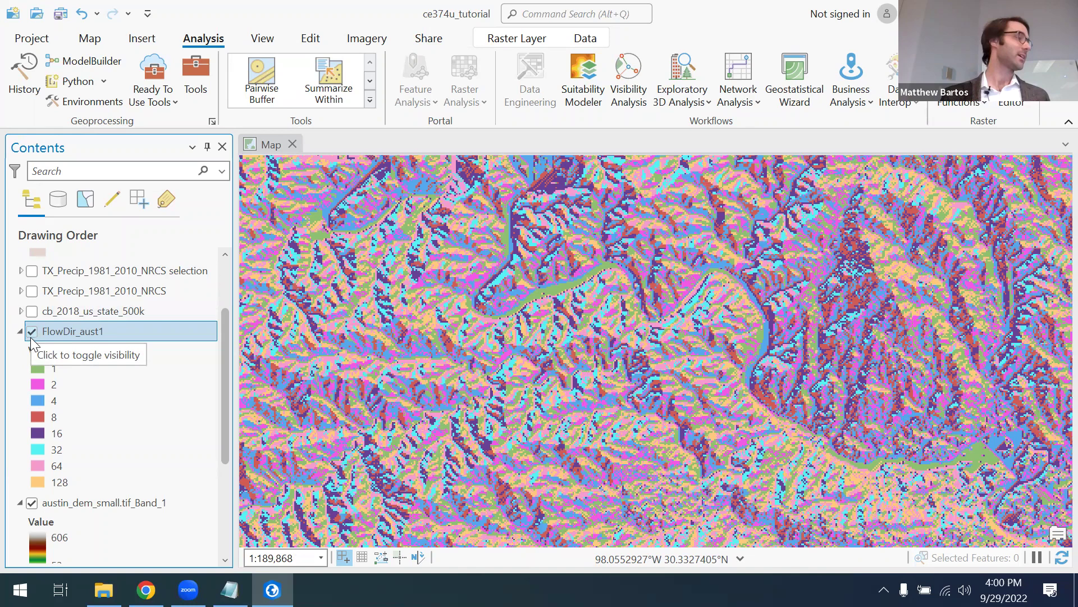
{"action": "left_click", "coordinate": [32, 332]}
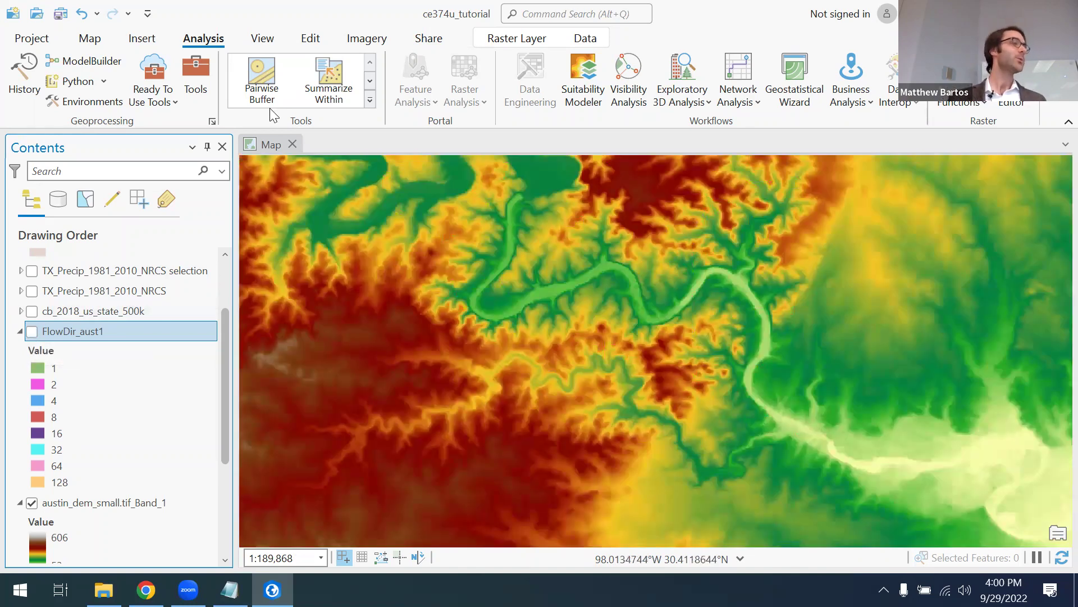
{"action": "left_click", "coordinate": [196, 70]}
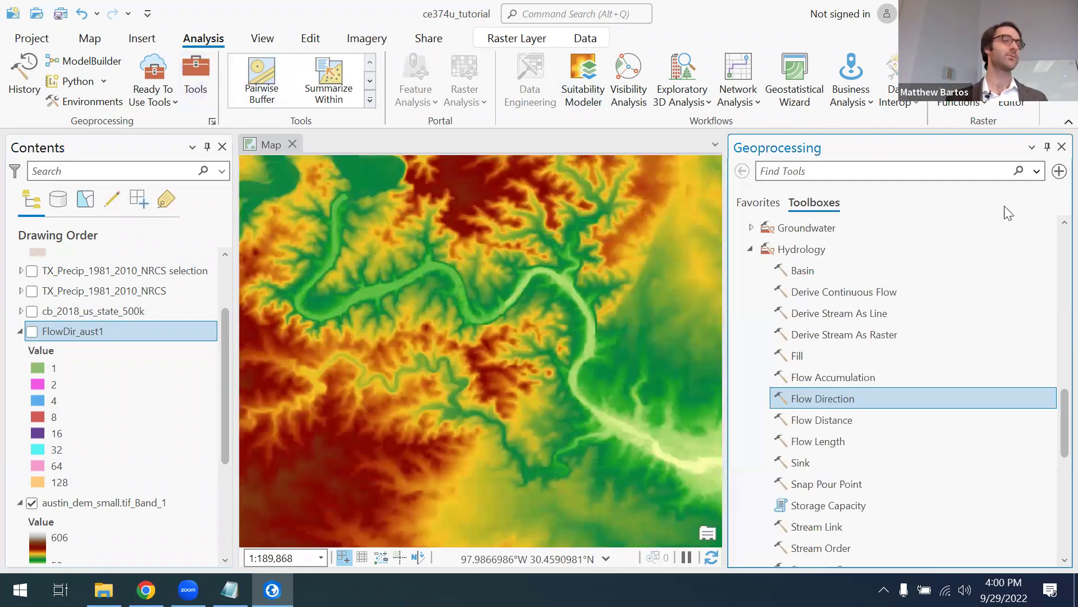
{"action": "scroll", "coordinate": [823, 292], "scroll_direction": "up", "scroll_amount": 3}
{"action": "double_click", "coordinate": [803, 299]}
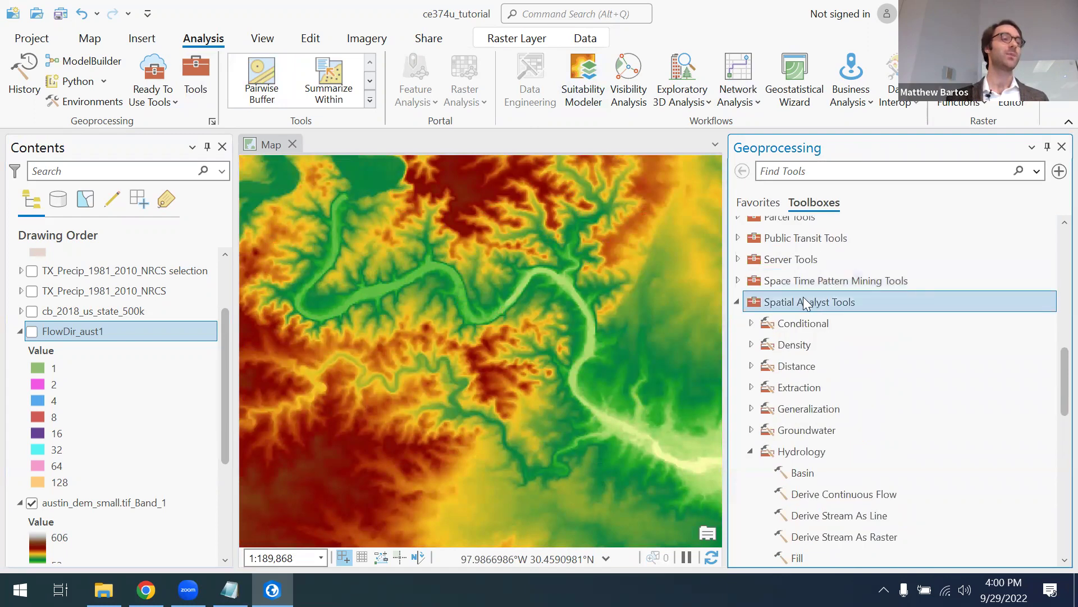
{"action": "double_click", "coordinate": [811, 427]}
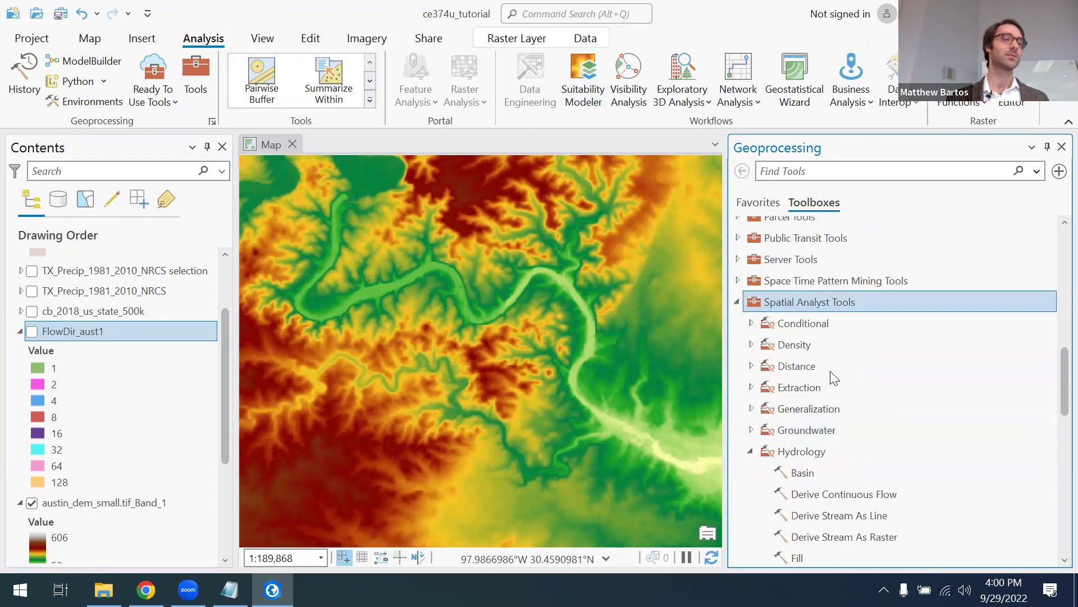
{"action": "left_click", "coordinate": [809, 452]}
{"action": "scroll", "coordinate": [811, 451], "scroll_direction": "down", "scroll_amount": 5}
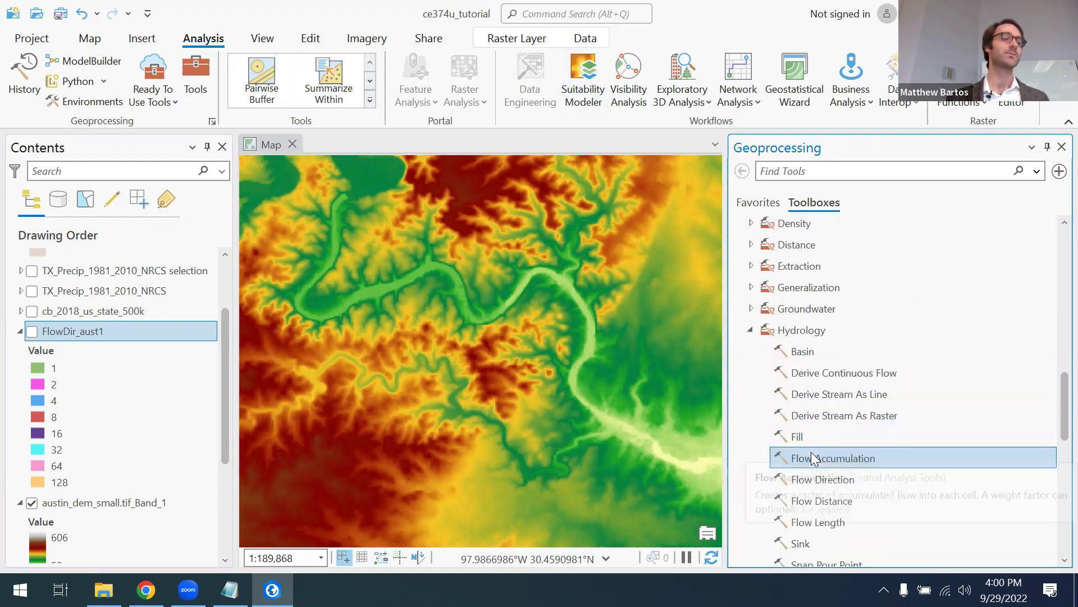
{"action": "left_click", "coordinate": [834, 426]}
{"action": "double_click", "coordinate": [831, 437]}
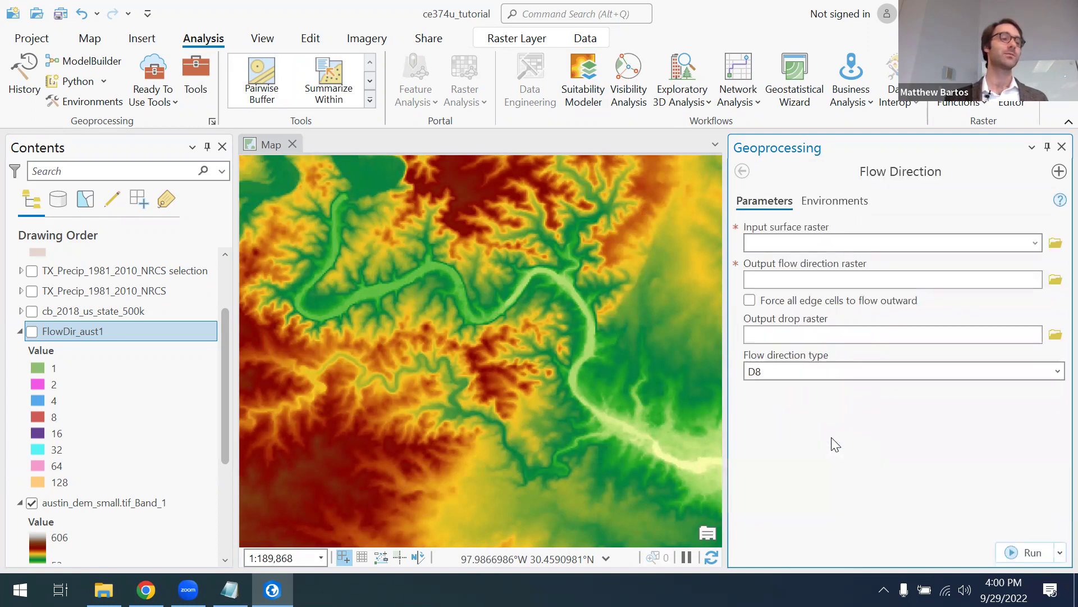
- Choose austin_dem_small.tif_Band_1 as the Flow Direction input surface raster, then close the tool without running it
{"action": "left_click", "coordinate": [1035, 243]}
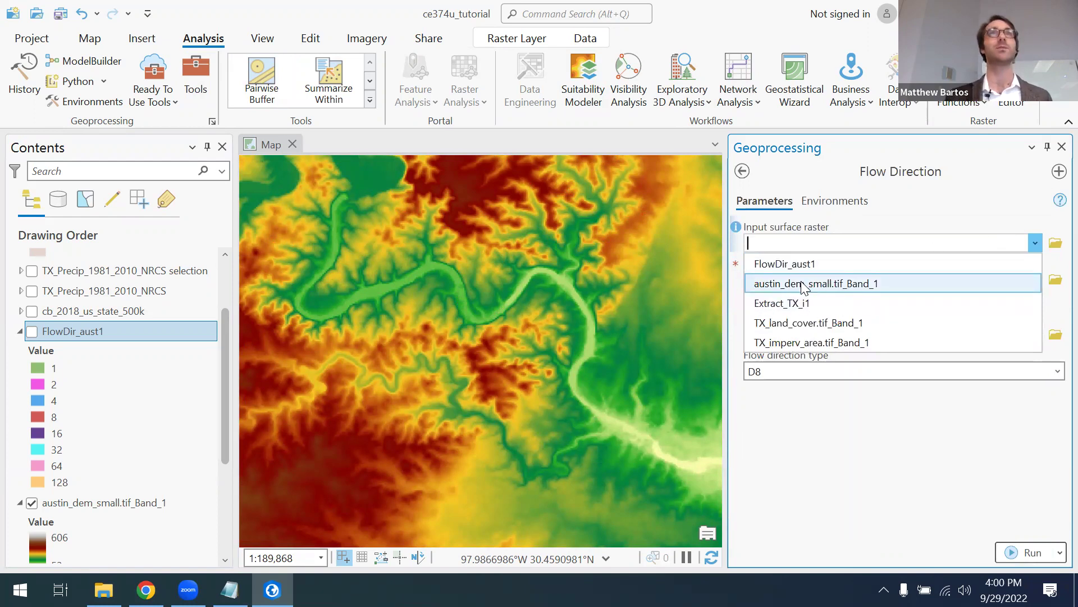
{"action": "left_click", "coordinate": [805, 285]}
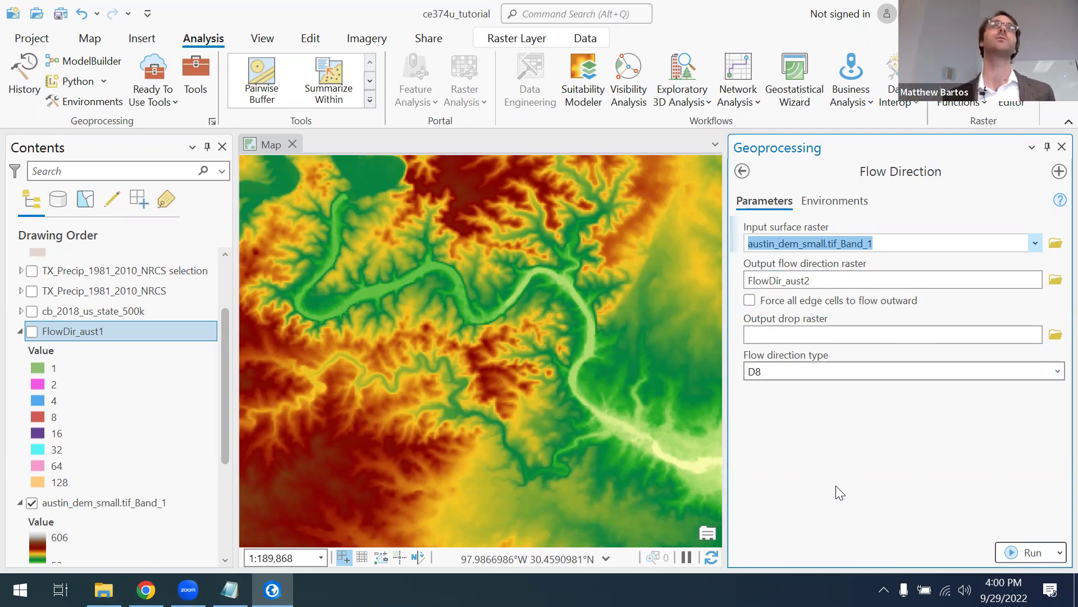
{"action": "left_click", "coordinate": [1061, 148]}
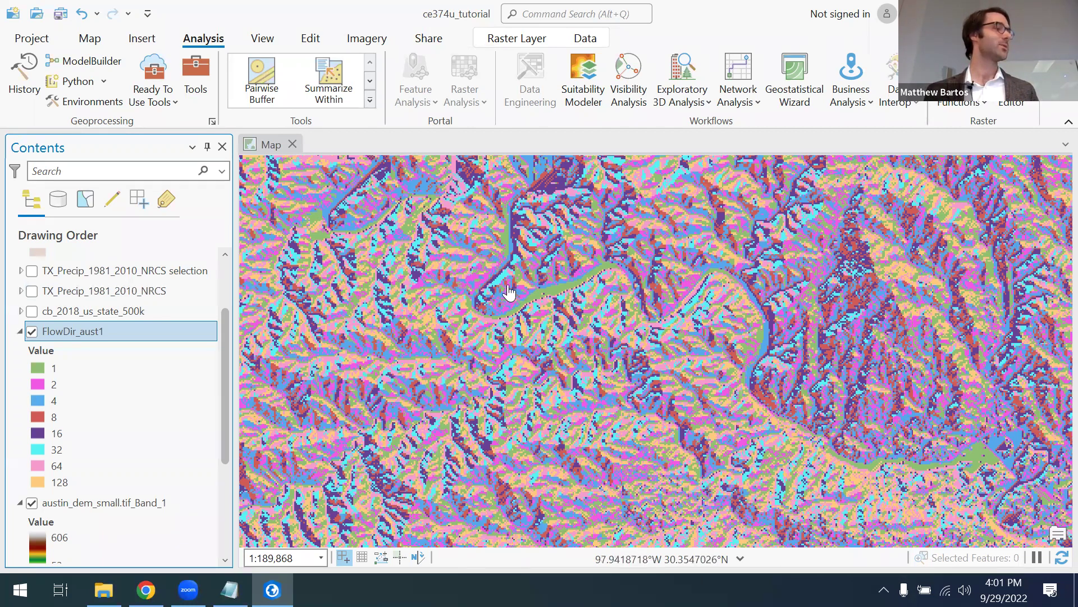
- View the overall pattern of the FlowDir_aust1 raster across its wider extent
{"action": "scroll", "coordinate": [510, 290], "scroll_direction": "down", "scroll_amount": 2}
{"action": "scroll", "coordinate": [510, 289], "scroll_direction": "down", "scroll_amount": 1}
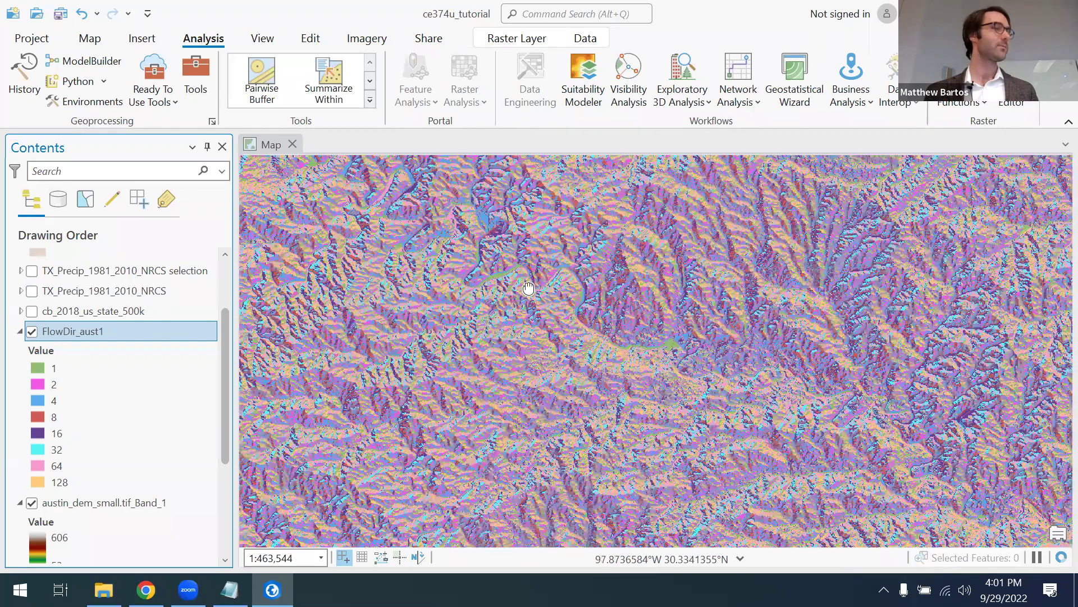
{"action": "scroll", "coordinate": [597, 323], "scroll_direction": "down", "scroll_amount": 1}
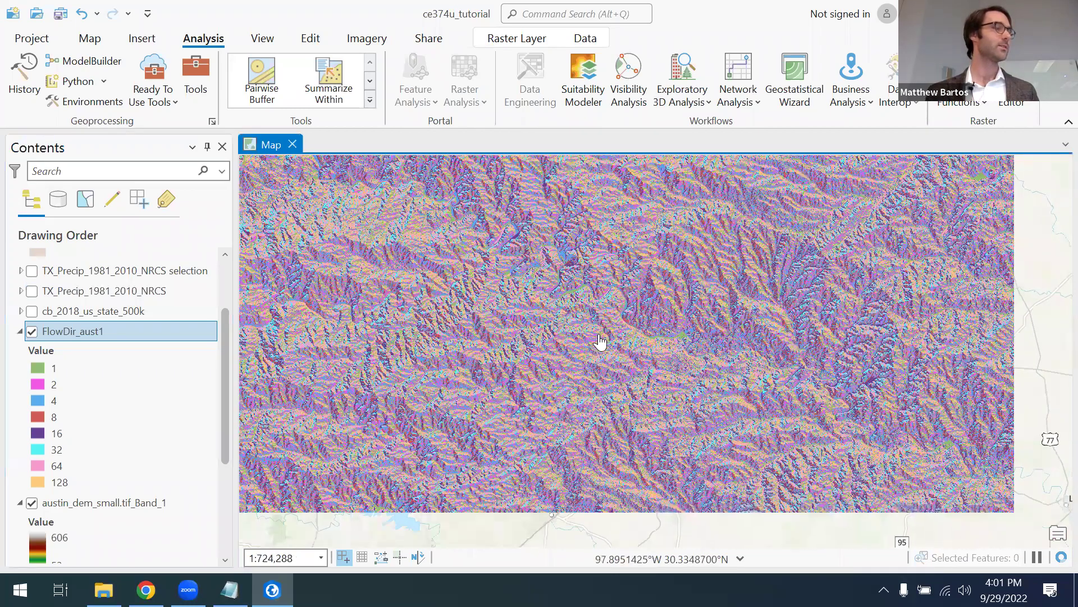
- Run the Flow Accumulation tool on FlowDir_aust1 with Float output data type and D8 flow direction type, then close the tool
{"action": "scroll", "coordinate": [581, 325], "scroll_direction": "up", "scroll_amount": 1}
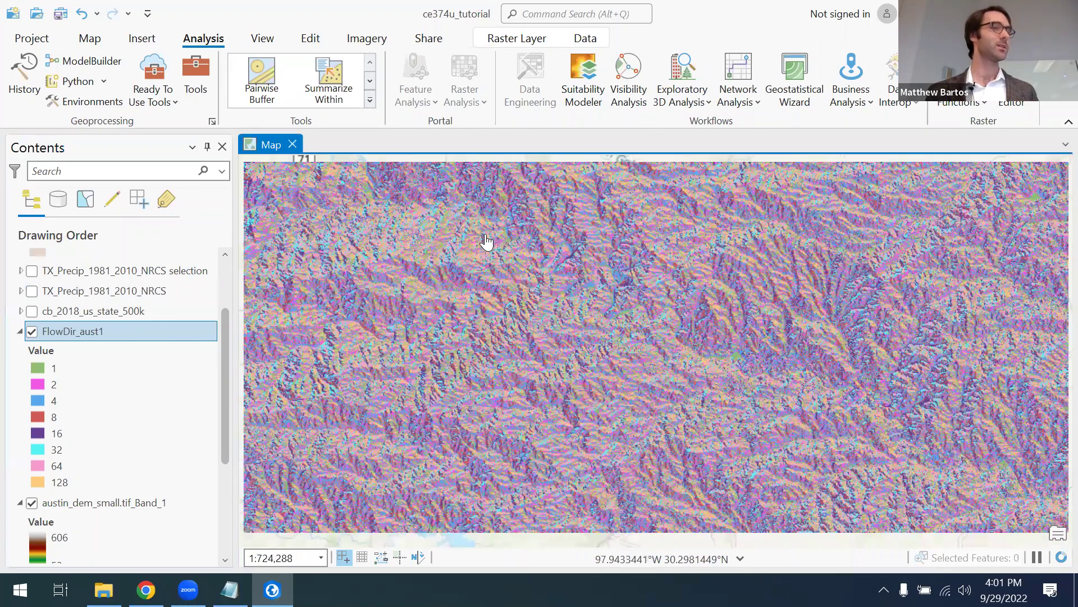
{"action": "left_click", "coordinate": [196, 70]}
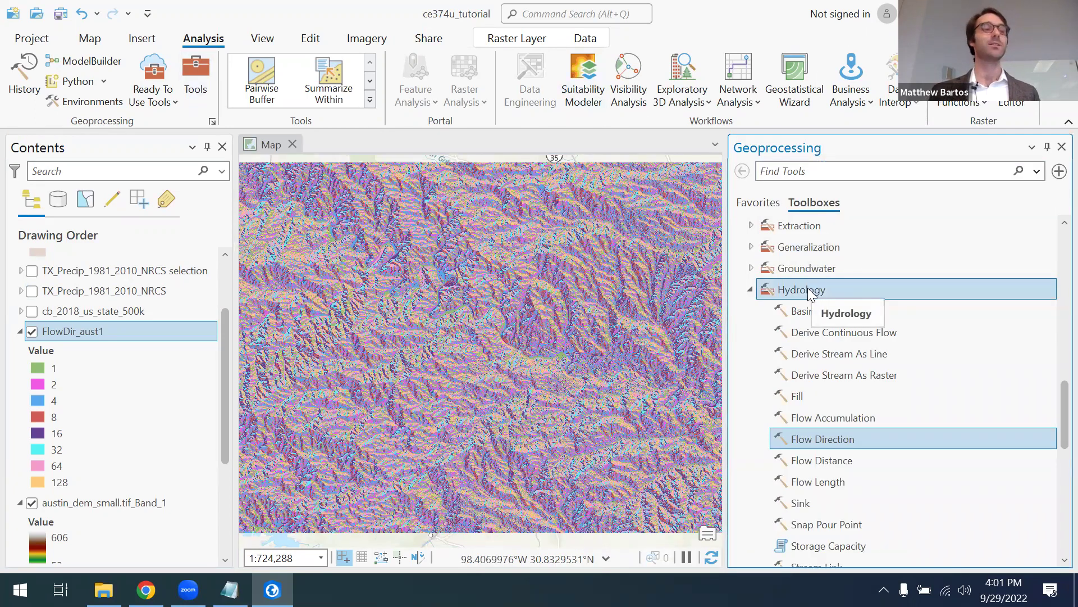
{"action": "left_click", "coordinate": [851, 418]}
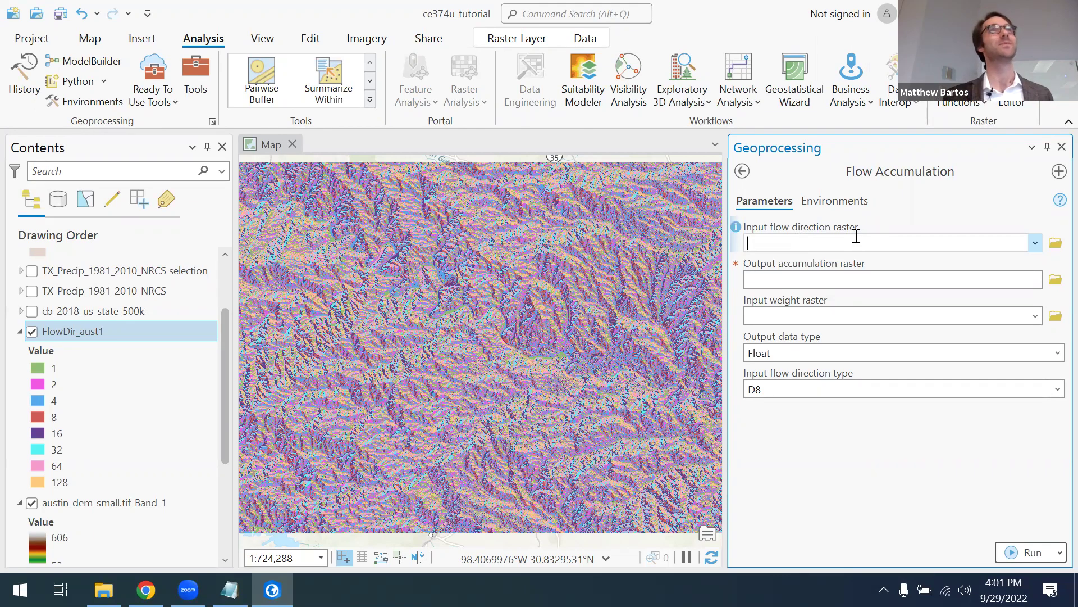
{"action": "left_click", "coordinate": [1035, 243]}
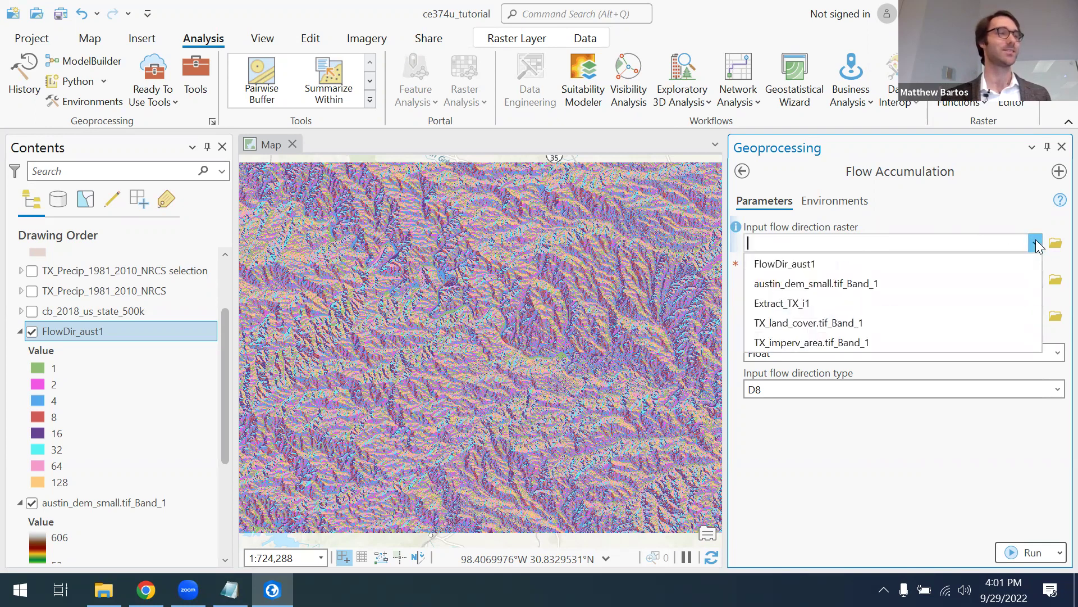
{"action": "left_click", "coordinate": [799, 265]}
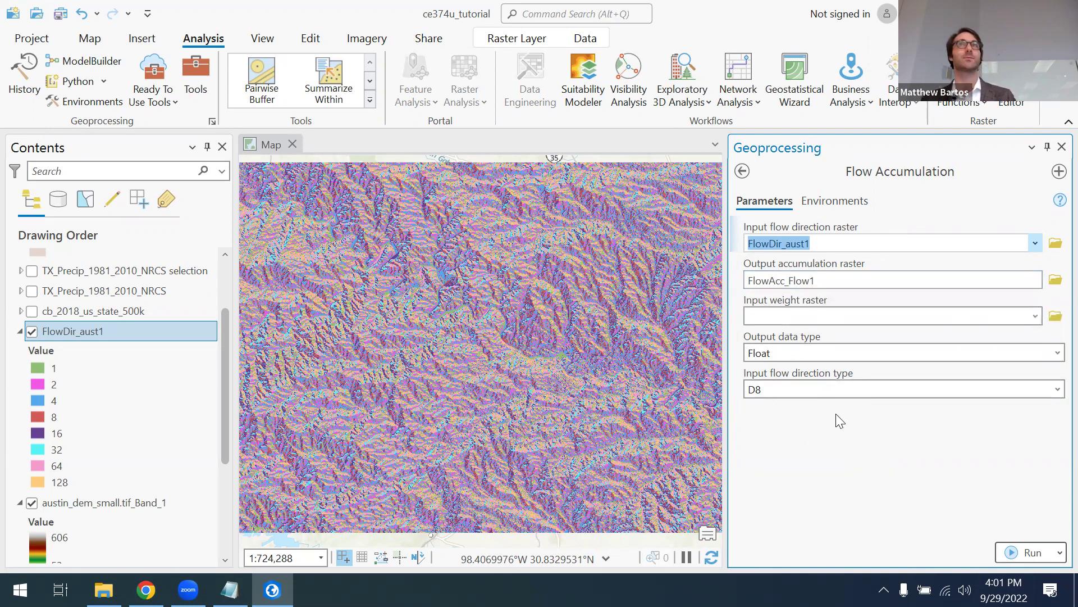
{"action": "left_click", "coordinate": [1014, 553]}
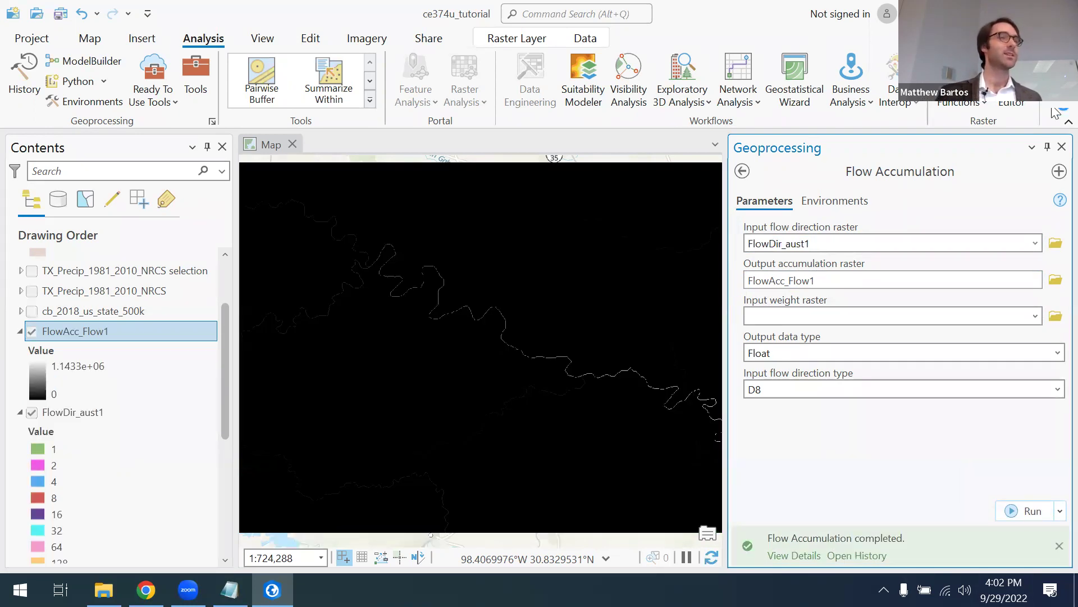
{"action": "left_click", "coordinate": [1059, 147]}
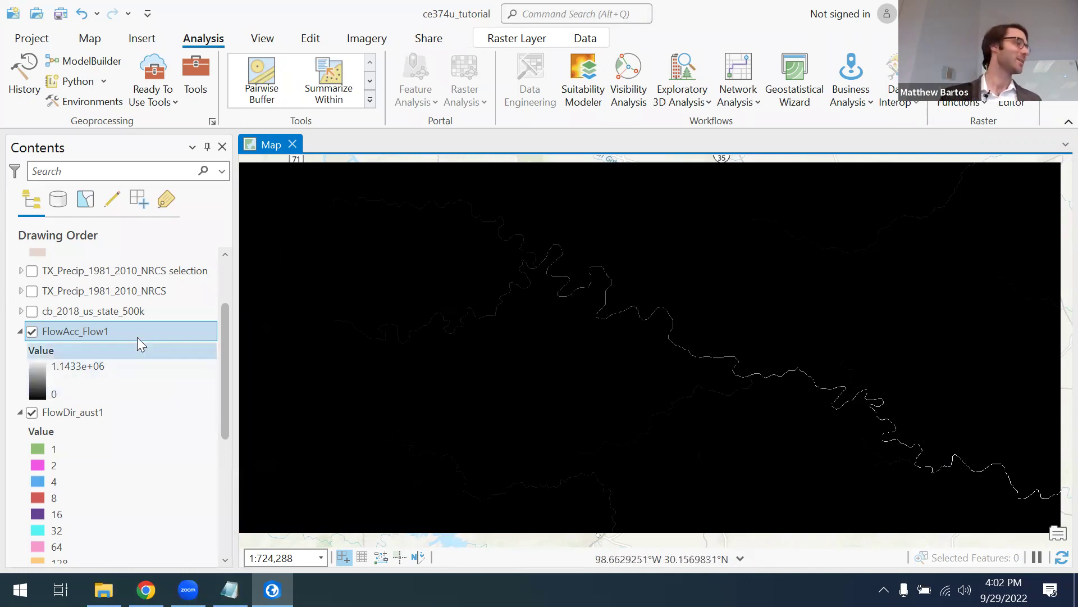
- Apply a continuous dark blue, purple, orange and yellow color scheme to the stretched symbology of FlowAcc_Flow1
{"action": "right_click", "coordinate": [84, 334]}
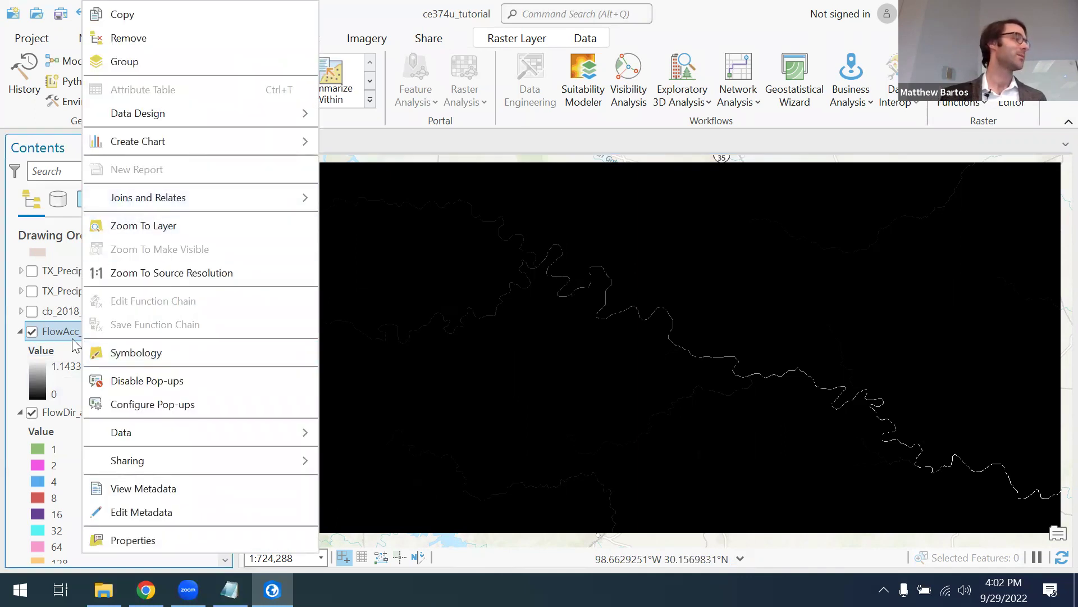
{"action": "left_click", "coordinate": [64, 347]}
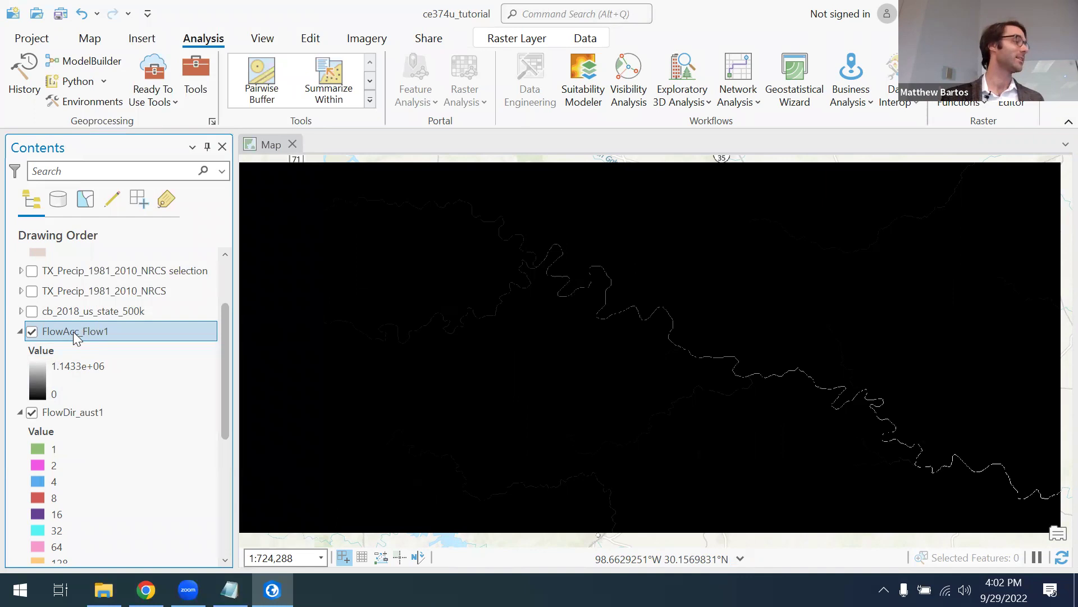
{"action": "right_click", "coordinate": [74, 331]}
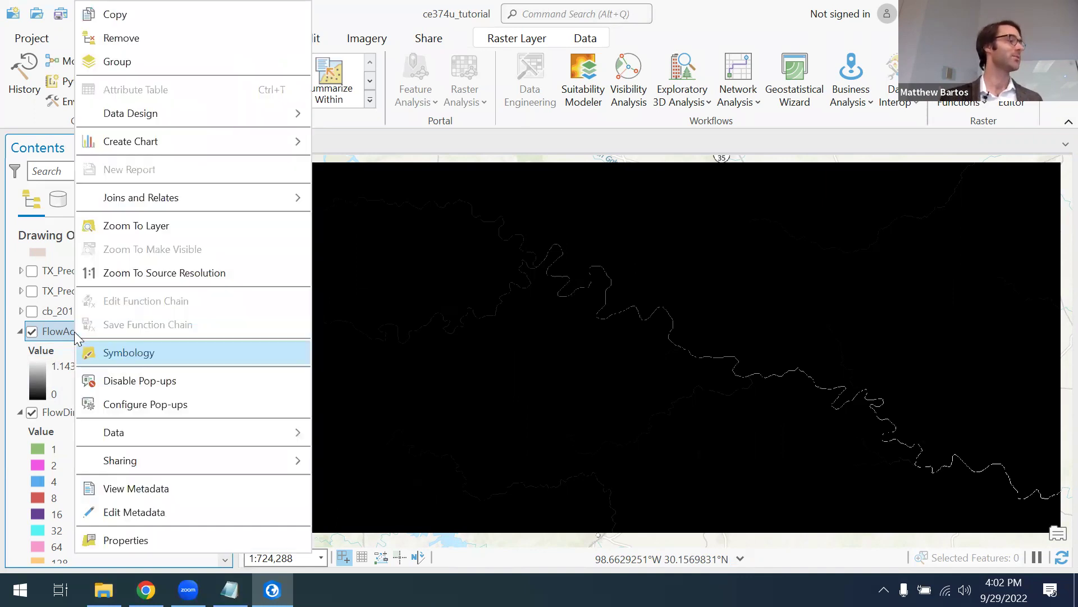
{"action": "left_click", "coordinate": [127, 352]}
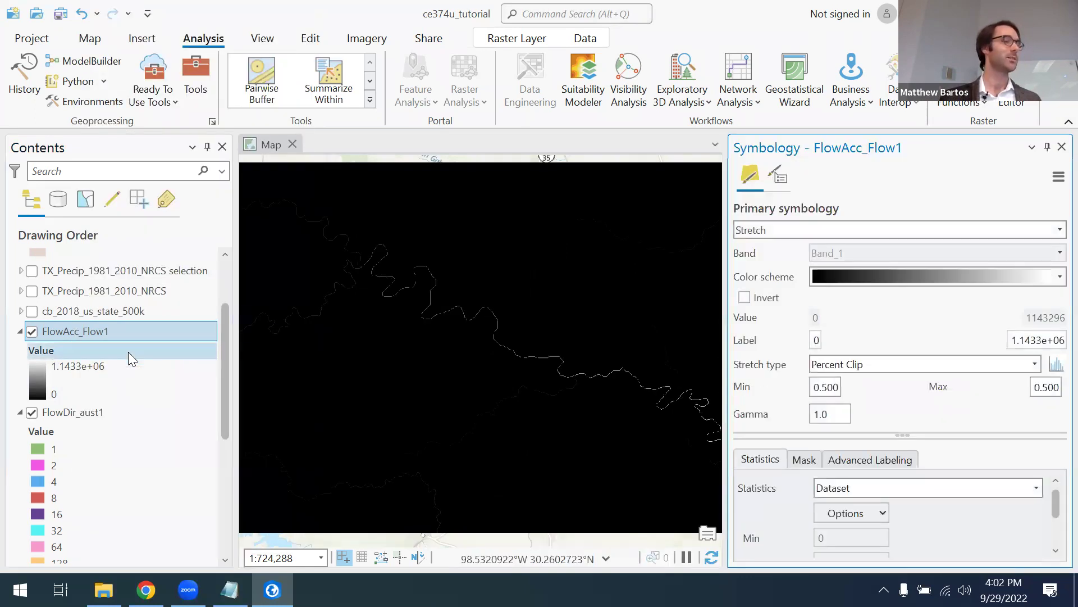
{"action": "left_click", "coordinate": [1053, 278]}
{"action": "scroll", "coordinate": [960, 325], "scroll_direction": "down", "scroll_amount": 5}
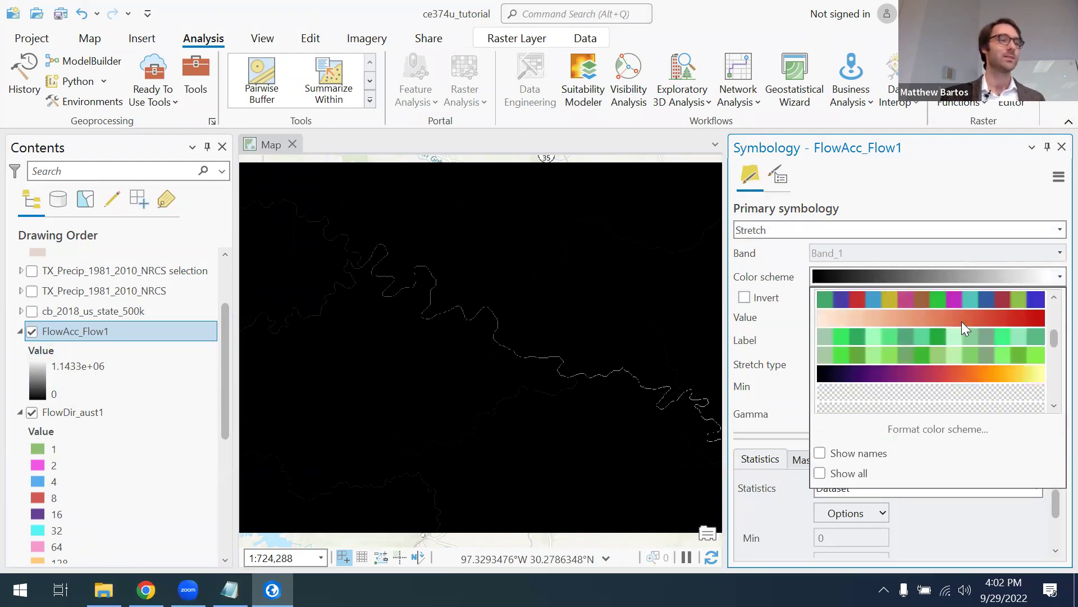
{"action": "scroll", "coordinate": [962, 321], "scroll_direction": "down", "scroll_amount": 3}
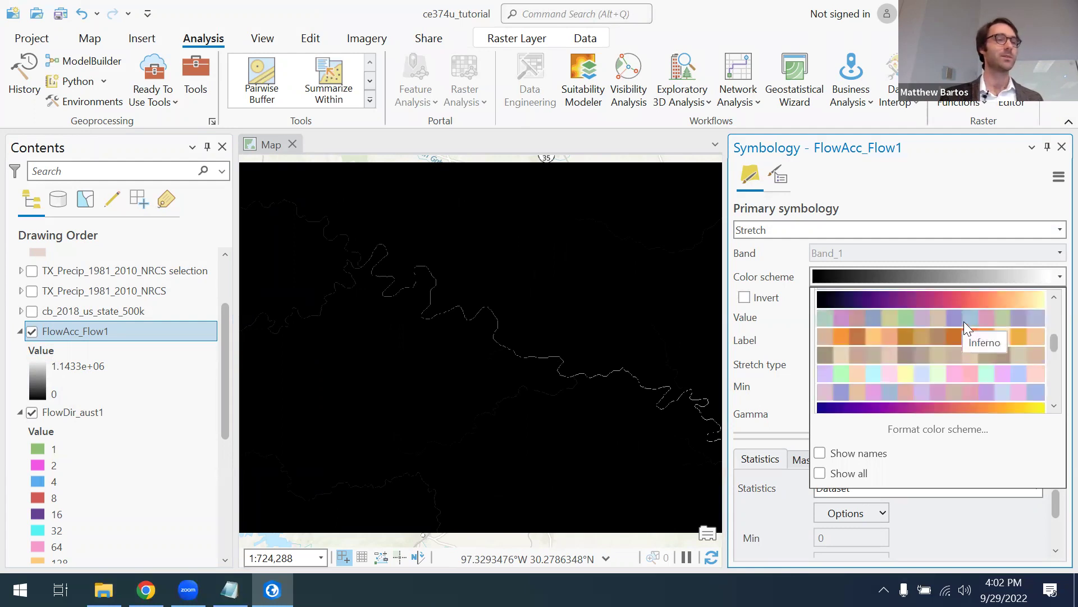
{"action": "scroll", "coordinate": [964, 321], "scroll_direction": "down", "scroll_amount": 1}
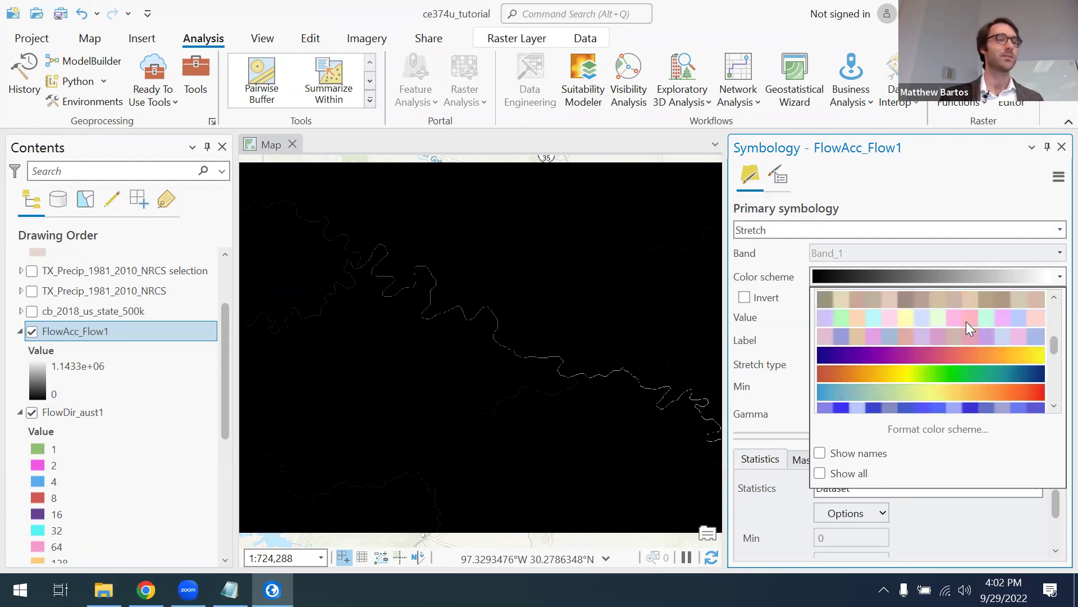
{"action": "left_click", "coordinate": [963, 356]}
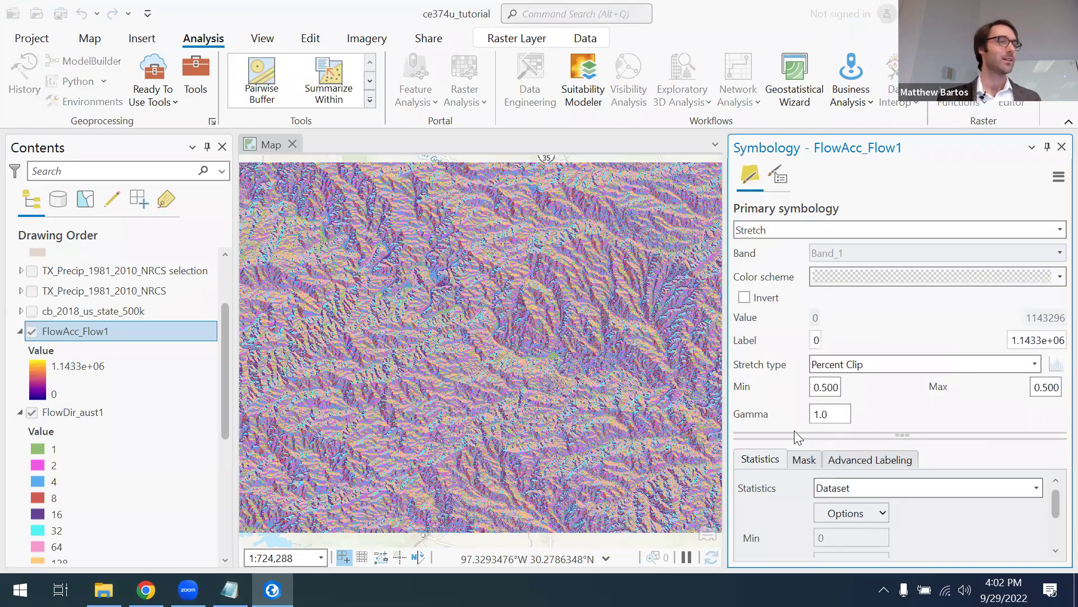
- Hide the FlowDir_aust1 and austin_dem_small.tif_Band_1 layers beneath the flow accumulation raster
{"action": "left_click", "coordinate": [32, 411]}
{"action": "scroll", "coordinate": [36, 432], "scroll_direction": "down", "scroll_amount": 1}
{"action": "left_click", "coordinate": [32, 502]}
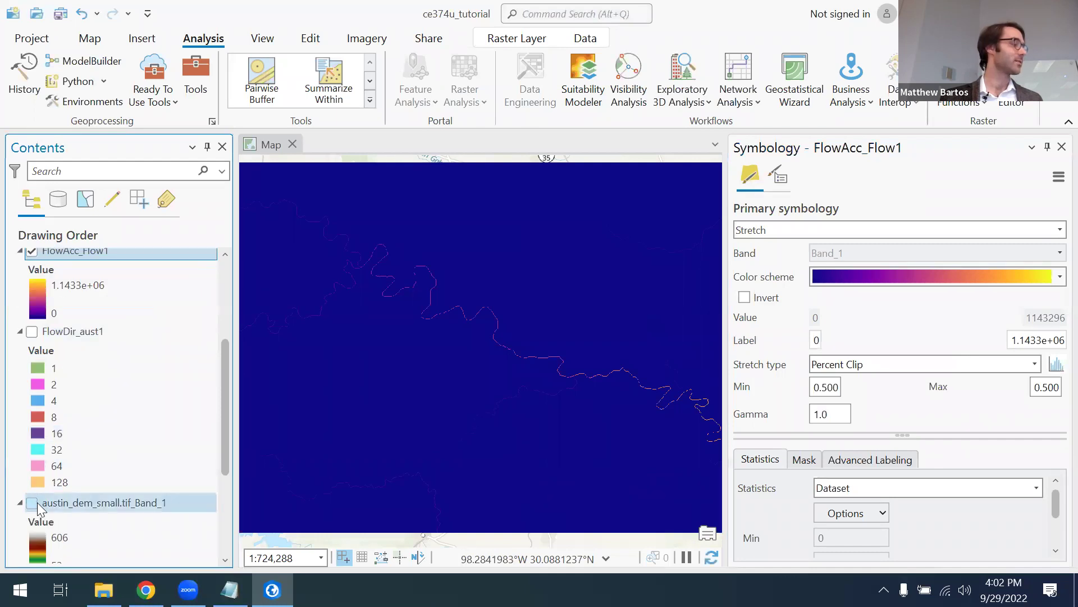
- Set the stretch type of FlowAcc_Flow1 to Histogram Equalize and show its symbology settings again
{"action": "left_click", "coordinate": [1035, 364]}
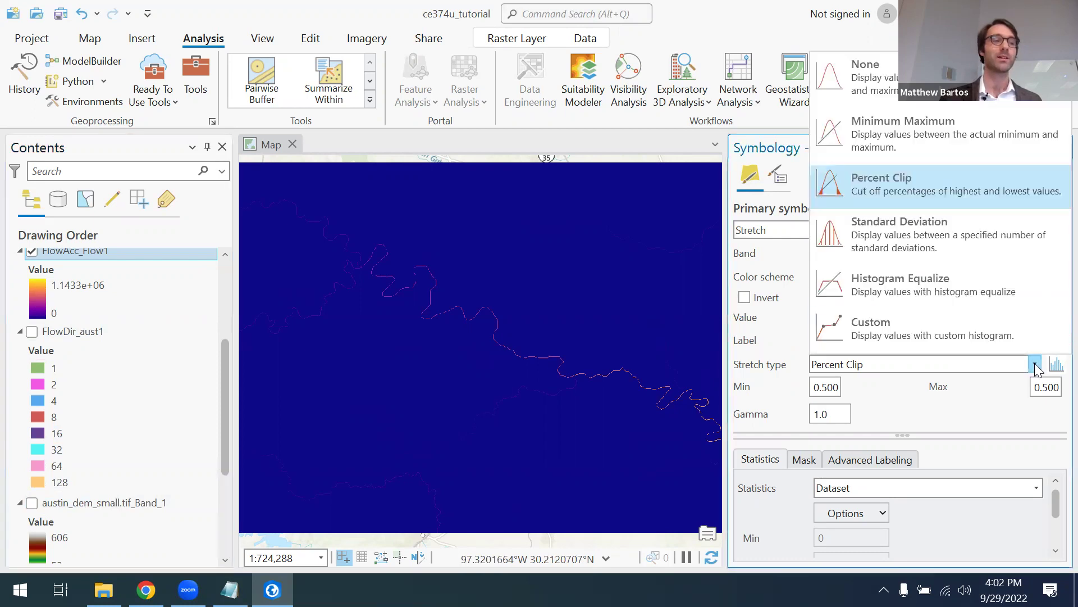
{"action": "left_click", "coordinate": [931, 283]}
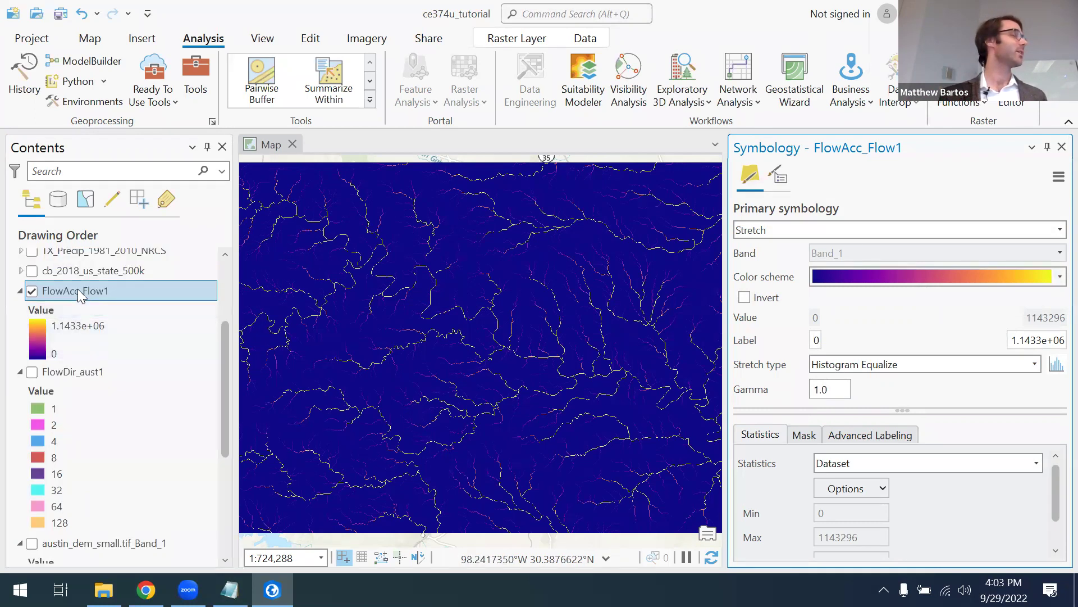
{"action": "right_click", "coordinate": [78, 289]}
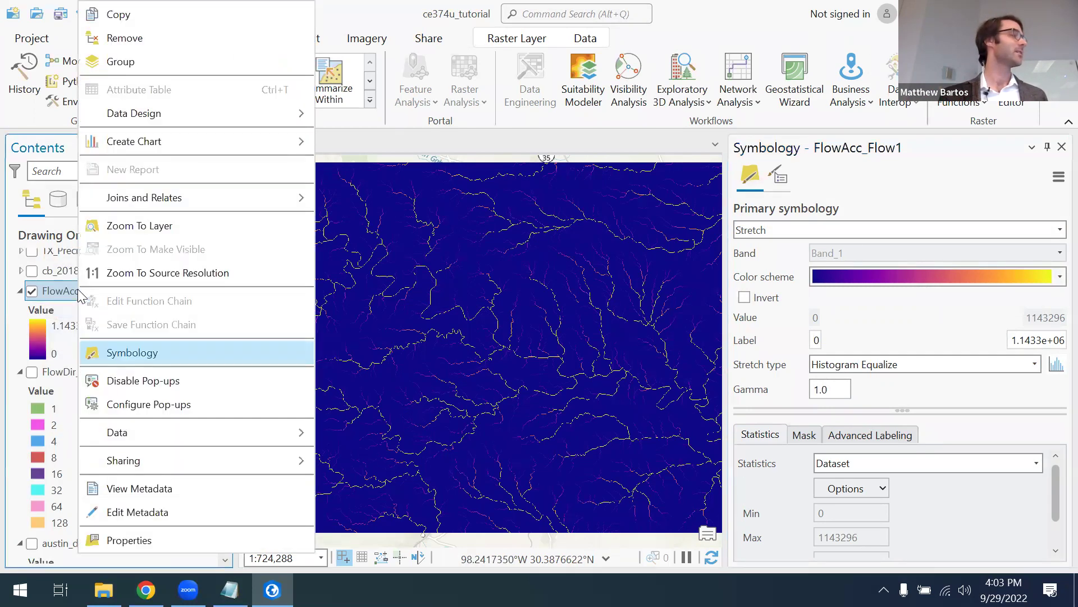
{"action": "left_click", "coordinate": [135, 352]}
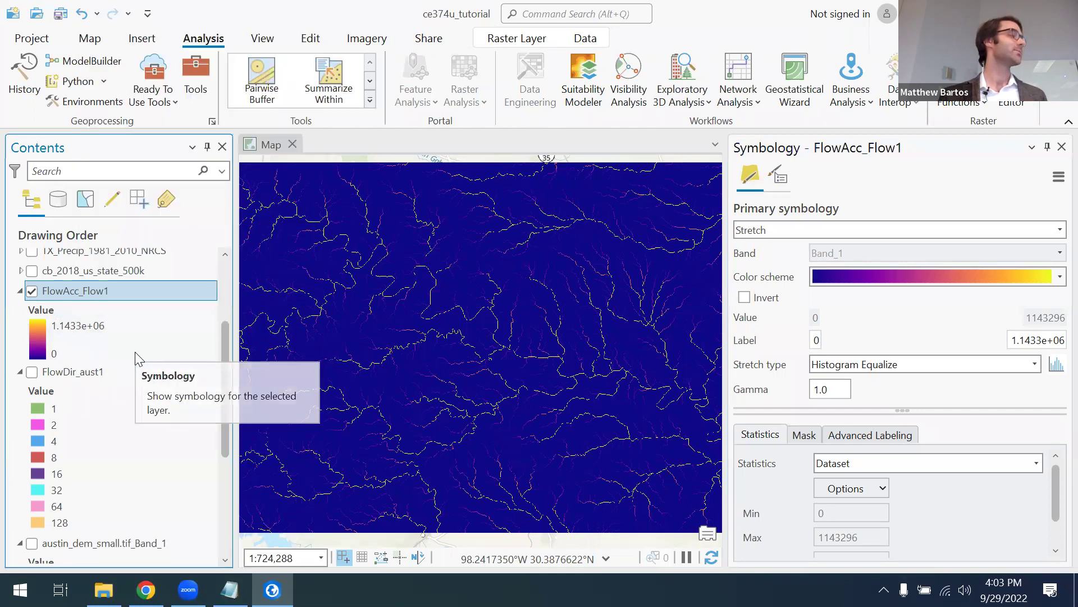
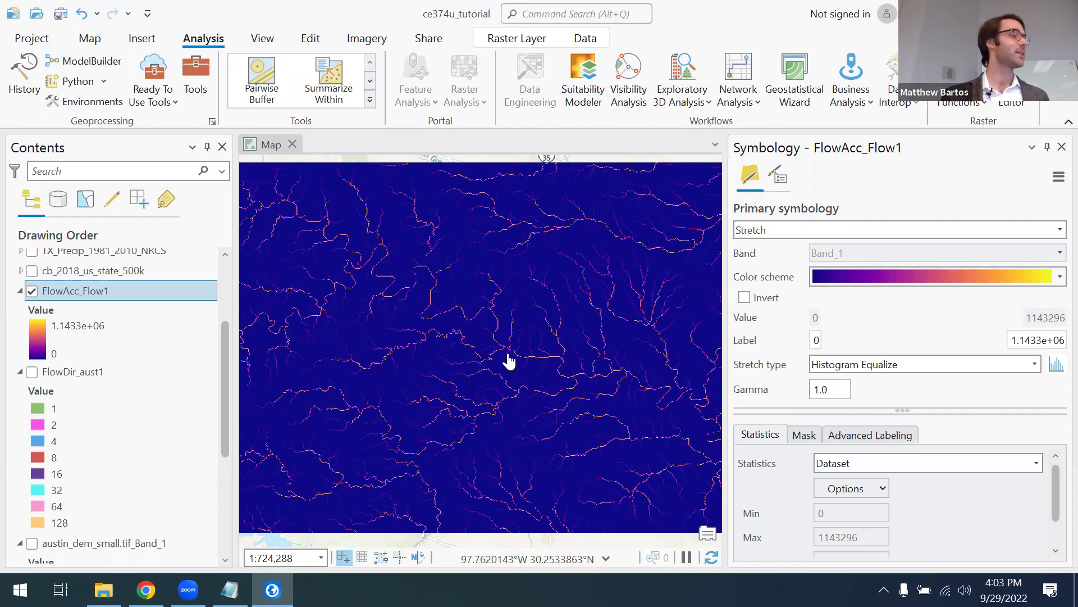
- Inspect FlowAcc_Flow1 pixel values on the main channel, on a cell away from the channels, and on a tributary just above its confluence
{"action": "scroll", "coordinate": [502, 364], "scroll_direction": "up", "scroll_amount": 3}
{"action": "scroll", "coordinate": [520, 364], "scroll_direction": "up", "scroll_amount": 1}
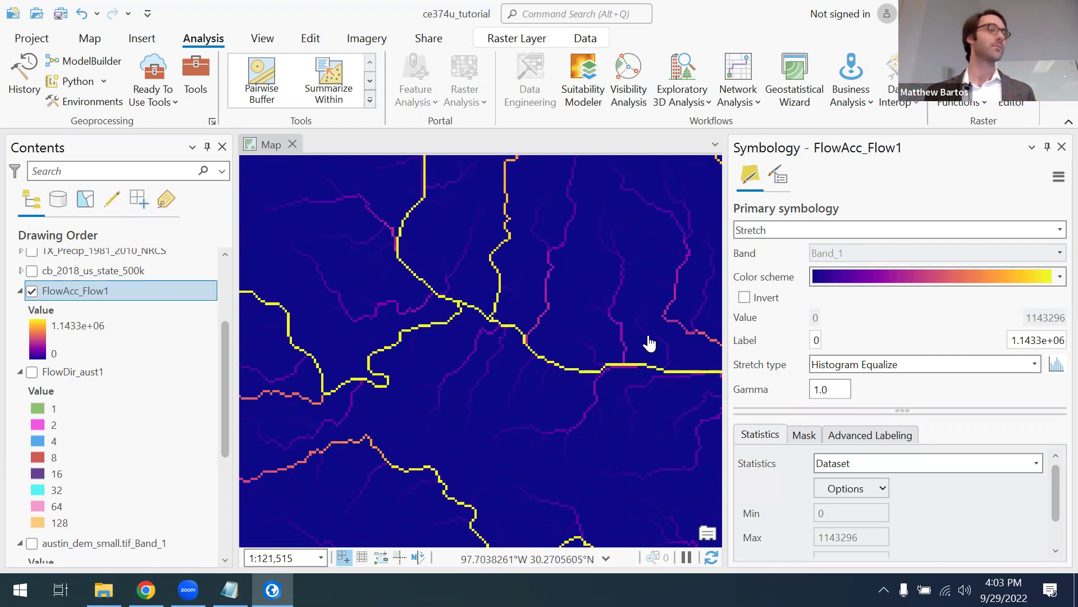
{"action": "scroll", "coordinate": [616, 373], "scroll_direction": "up", "scroll_amount": 3}
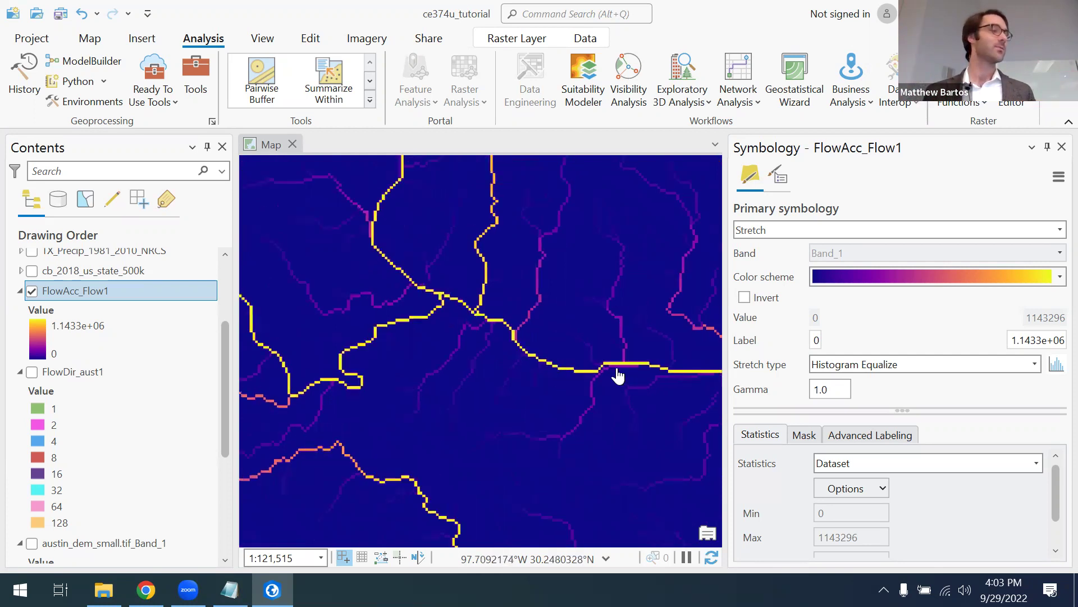
{"action": "left_click", "coordinate": [572, 353]}
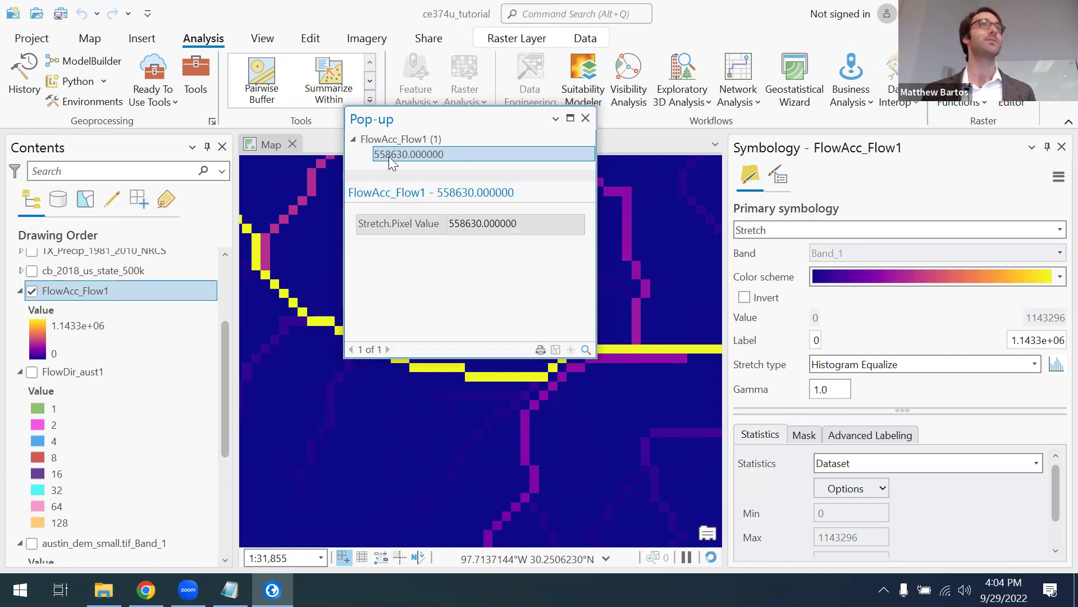
{"action": "left_click", "coordinate": [584, 118]}
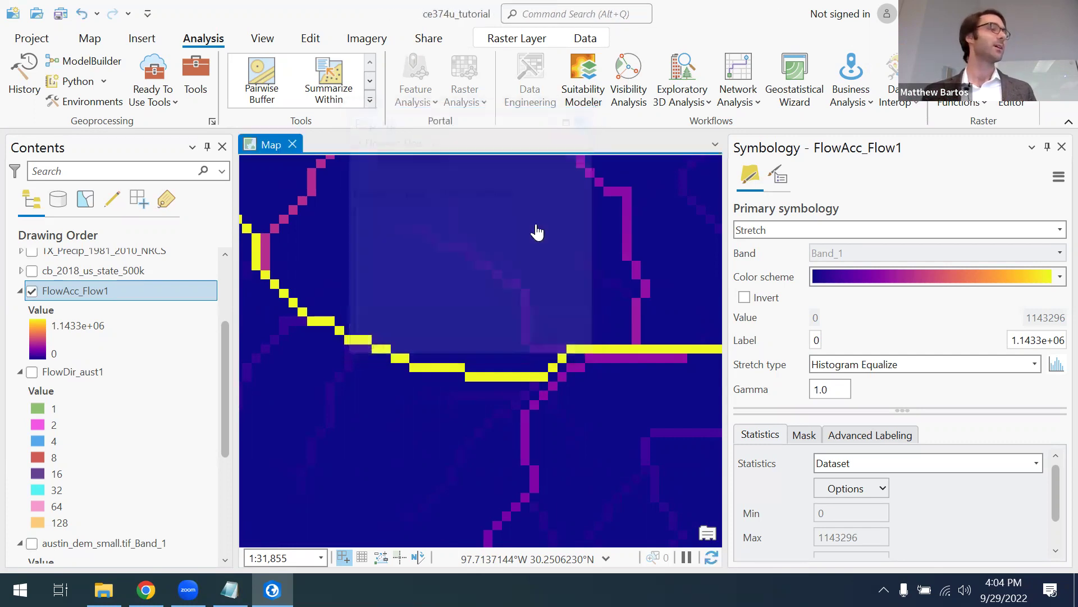
{"action": "left_click", "coordinate": [387, 290]}
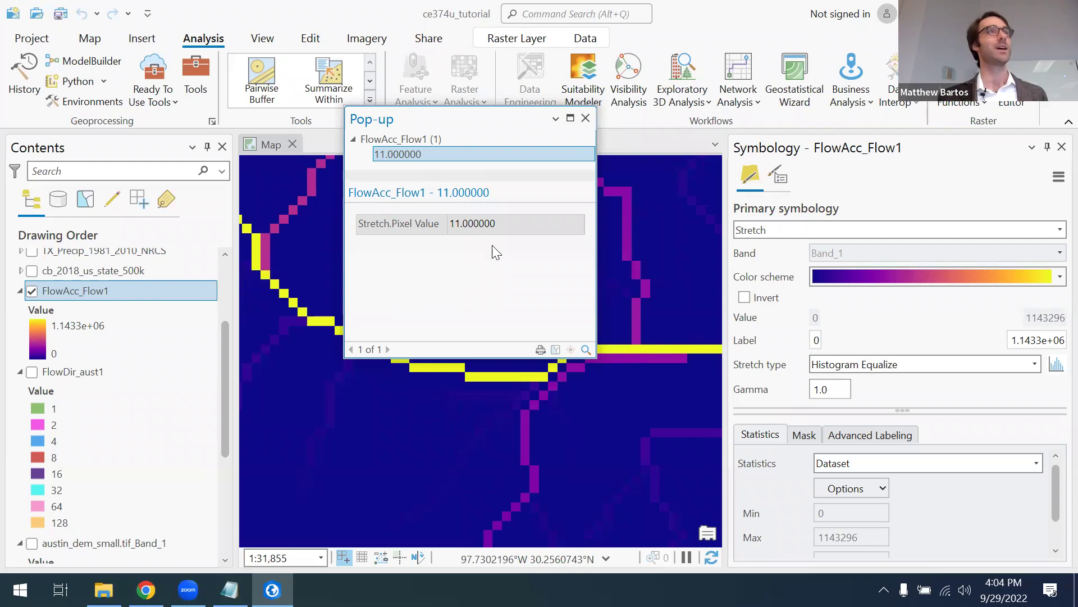
{"action": "left_click", "coordinate": [587, 119]}
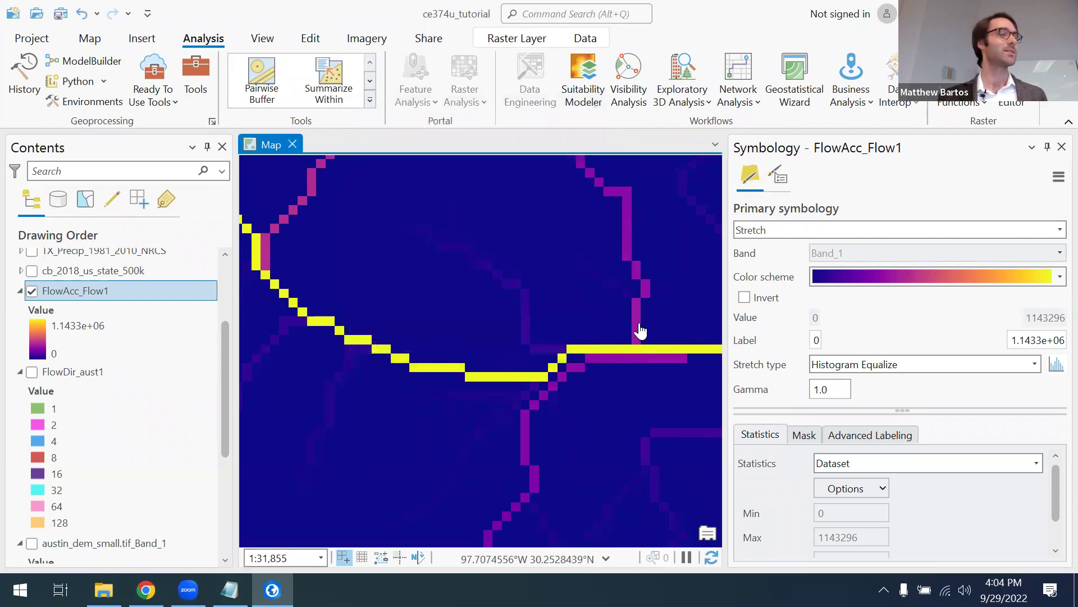
{"action": "left_click", "coordinate": [636, 328]}
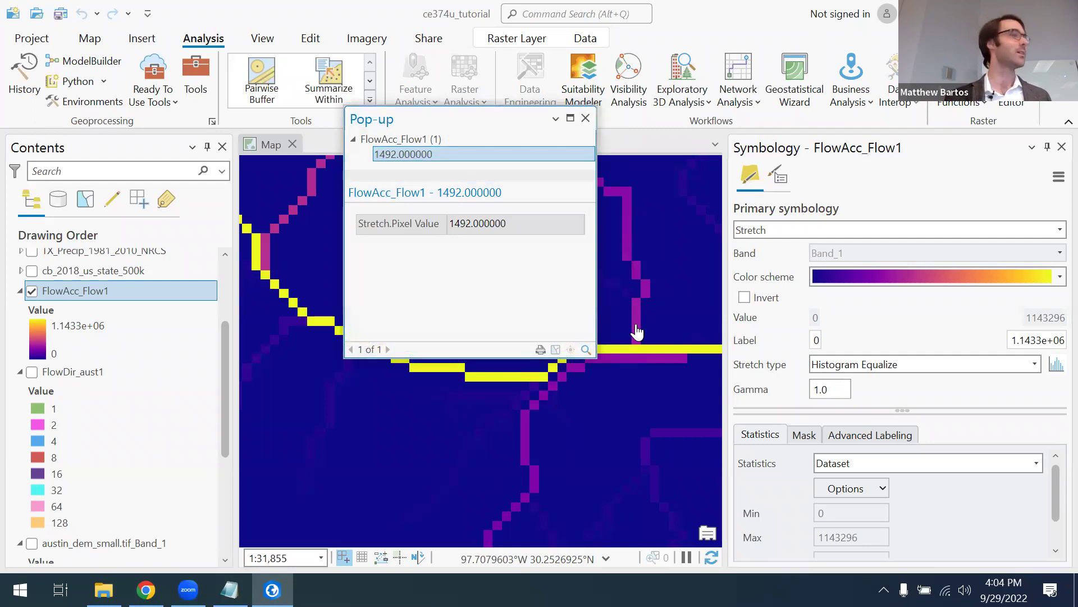
{"action": "left_click", "coordinate": [586, 118]}
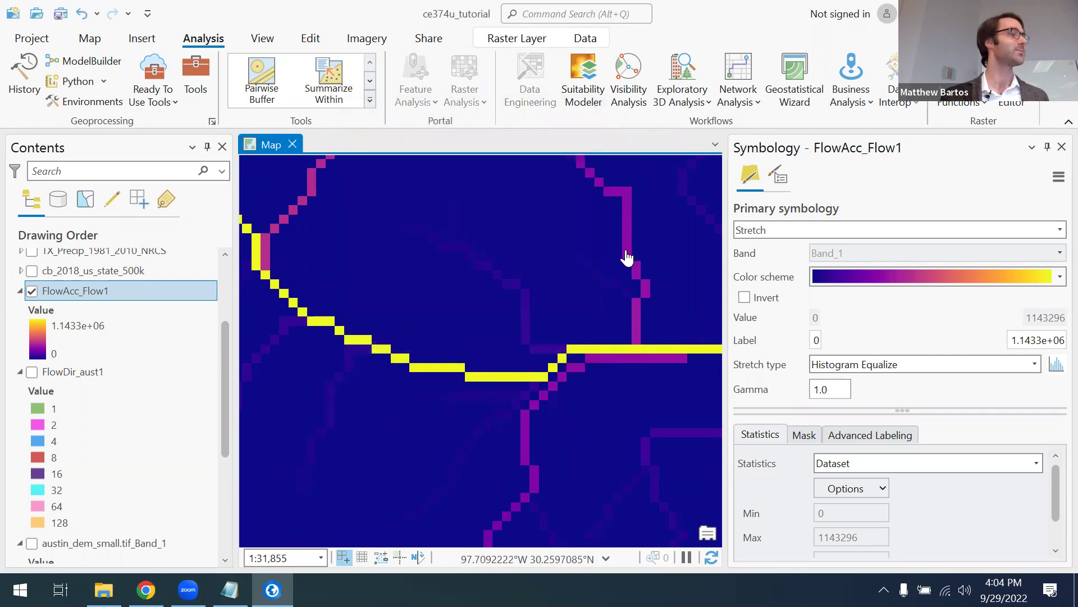
- Compare FlowAcc_Flow1 with the basemap around central Austin by toggling the layer, and read the pixel value near a creek's junction with the river
{"action": "scroll", "coordinate": [625, 257], "scroll_direction": "down", "scroll_amount": 4}
{"action": "left_click_drag", "start_coordinate": [621, 302], "coordinate": [458, 442]}
{"action": "left_click", "coordinate": [31, 291]}
{"action": "left_click_drag", "start_coordinate": [381, 278], "coordinate": [536, 392]}
{"action": "scroll", "coordinate": [536, 391], "scroll_direction": "up", "scroll_amount": 3}
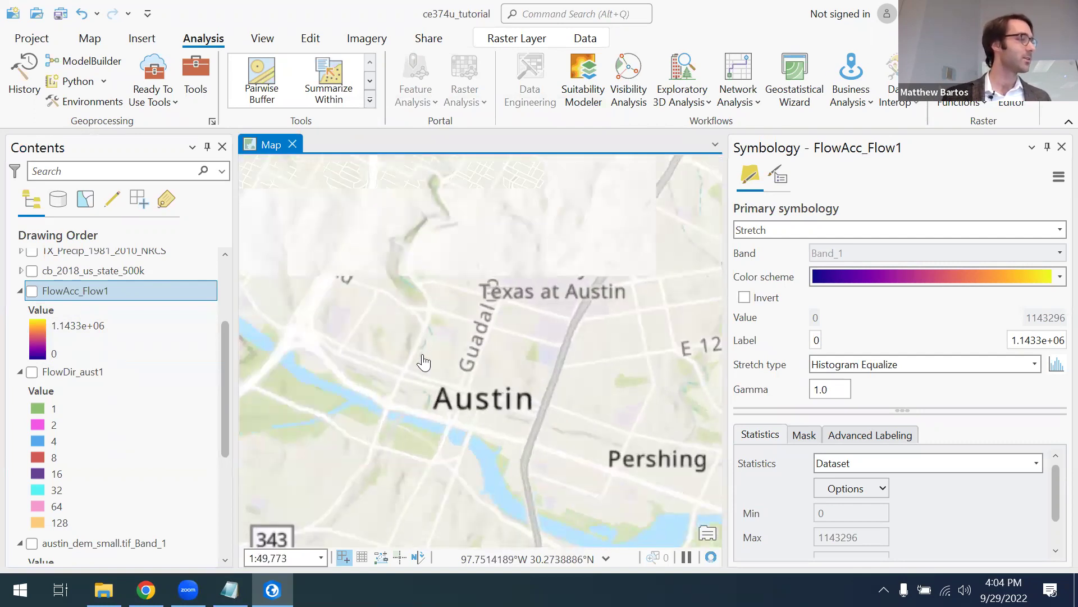
{"action": "left_click", "coordinate": [32, 291]}
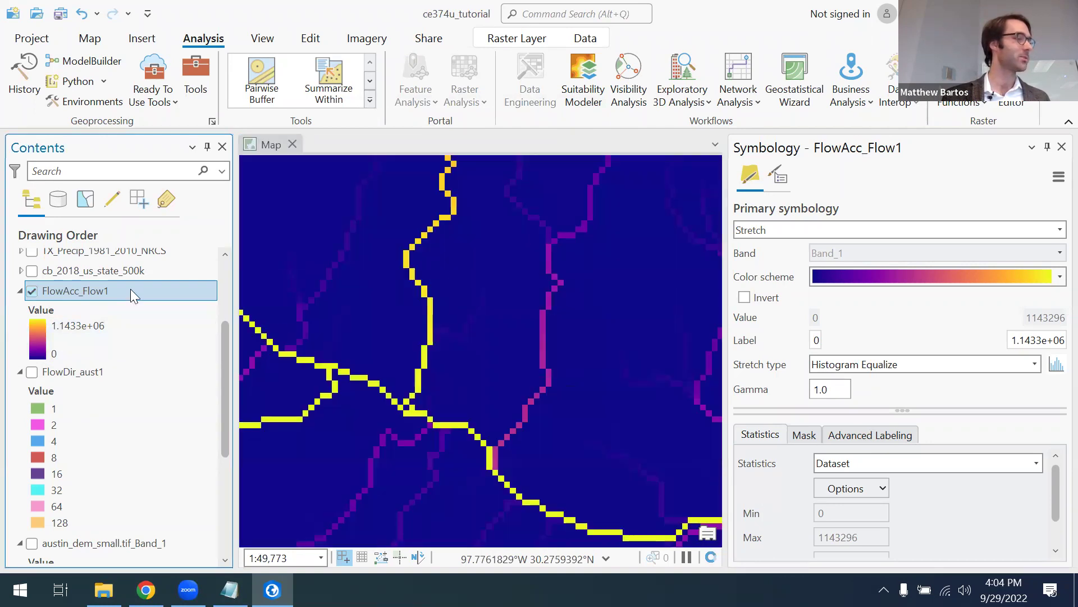
{"action": "left_click", "coordinate": [419, 394]}
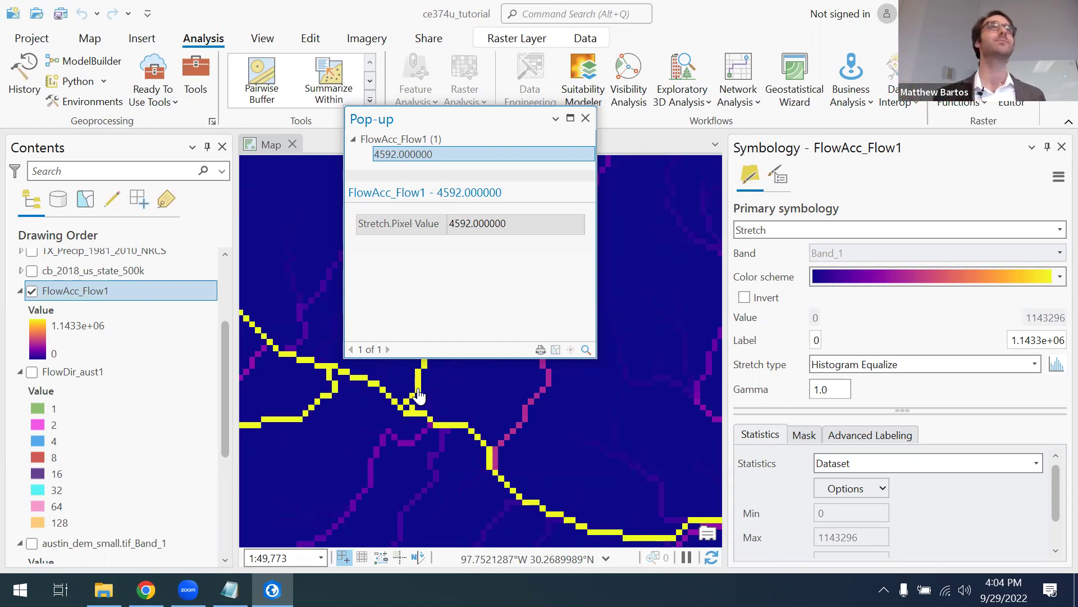
{"action": "left_click", "coordinate": [585, 117]}
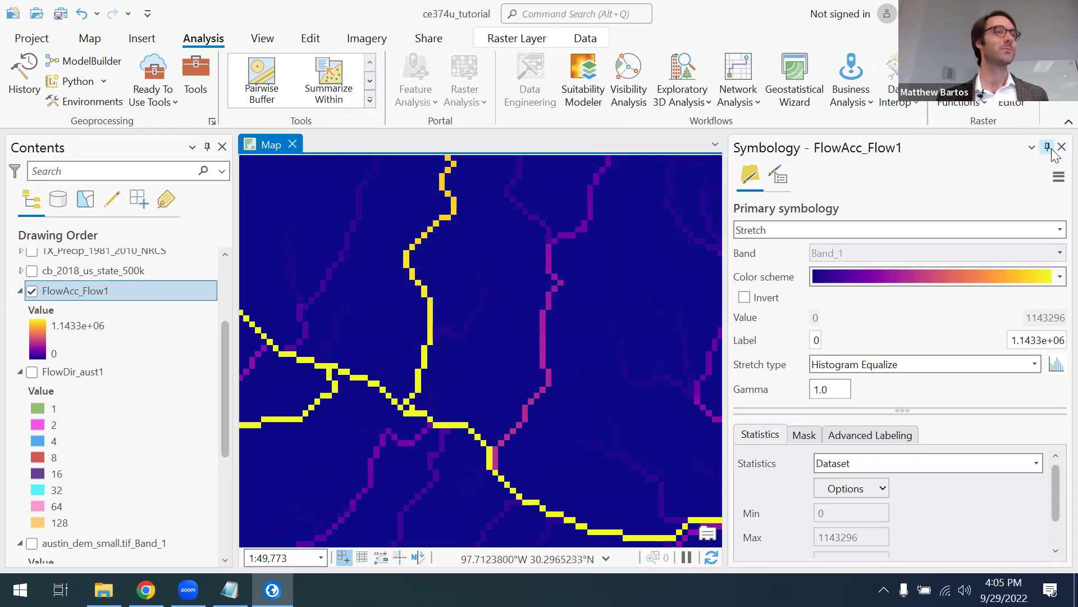
- Close the symbology settings and view the FlowAcc_Flow1 stream network across its wider extent
{"action": "scroll", "coordinate": [654, 350], "scroll_direction": "down", "scroll_amount": 3}
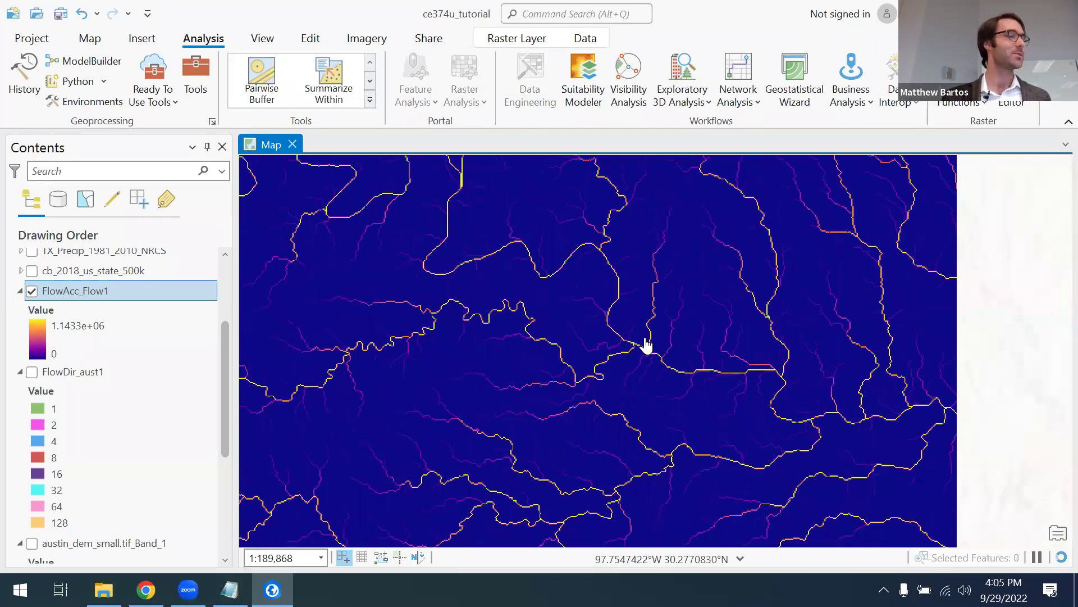
{"action": "scroll", "coordinate": [646, 344], "scroll_direction": "down", "scroll_amount": 2}
{"action": "left_click_drag", "start_coordinate": [536, 452], "coordinate": [563, 376]}
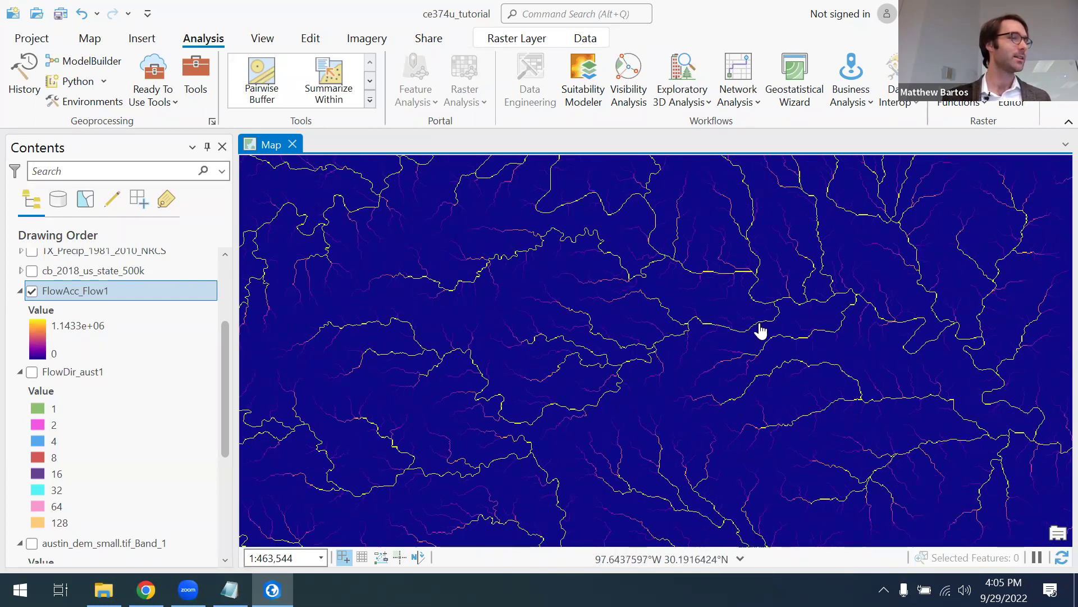
- Start the Watershed tool from the Hydrology toolset with FlowDir_aust1 as the input D8 flow direction raster
{"action": "scroll", "coordinate": [713, 354], "scroll_direction": "up", "scroll_amount": 2}
{"action": "scroll", "coordinate": [673, 326], "scroll_direction": "up", "scroll_amount": 2}
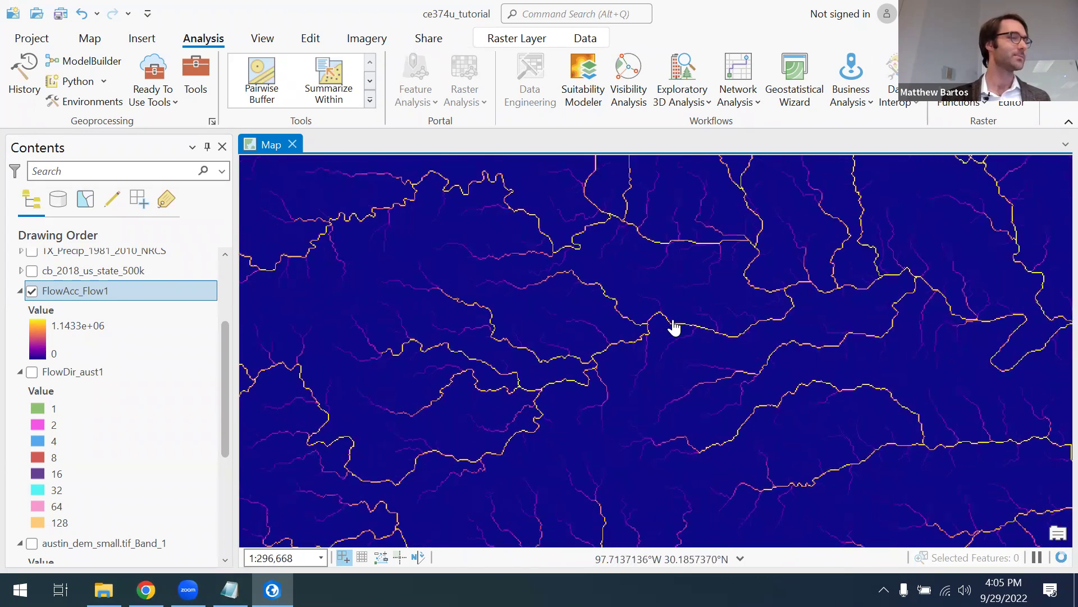
{"action": "left_click", "coordinate": [197, 64]}
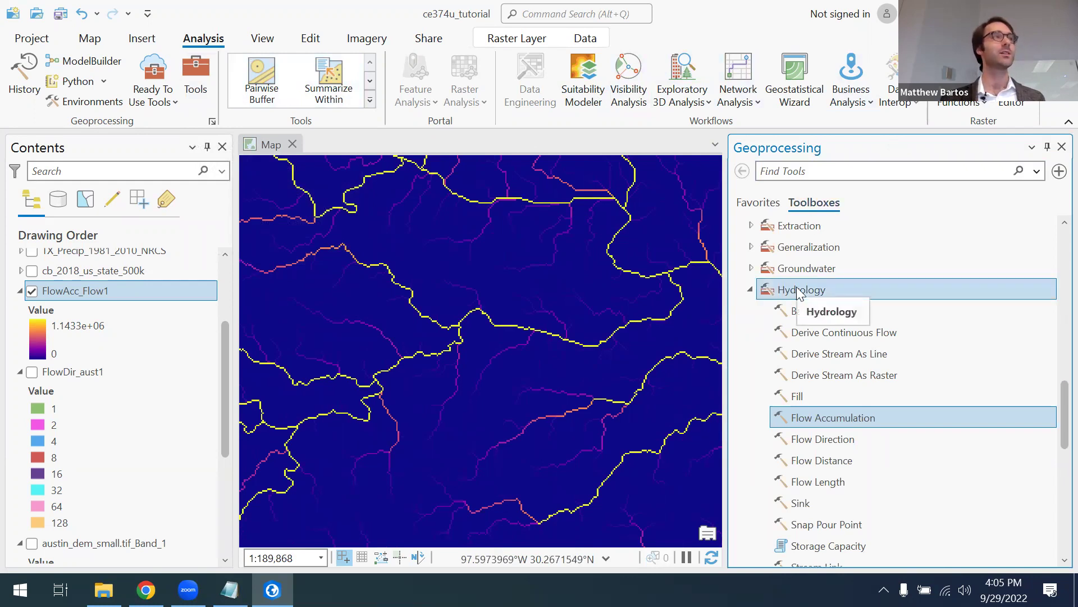
{"action": "scroll", "coordinate": [836, 290], "scroll_direction": "down", "scroll_amount": 5}
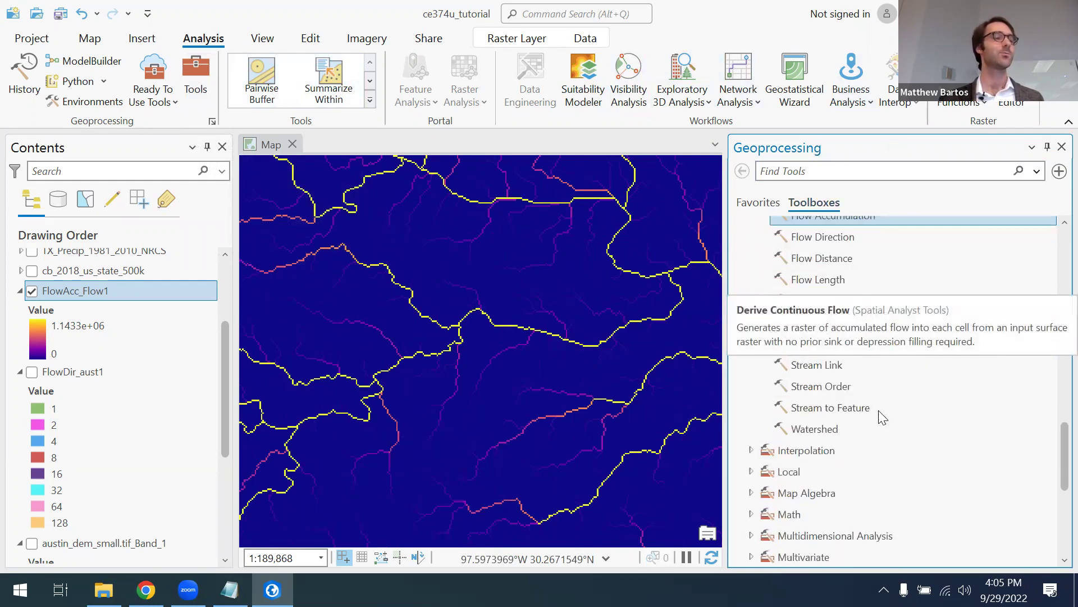
{"action": "left_click", "coordinate": [814, 428]}
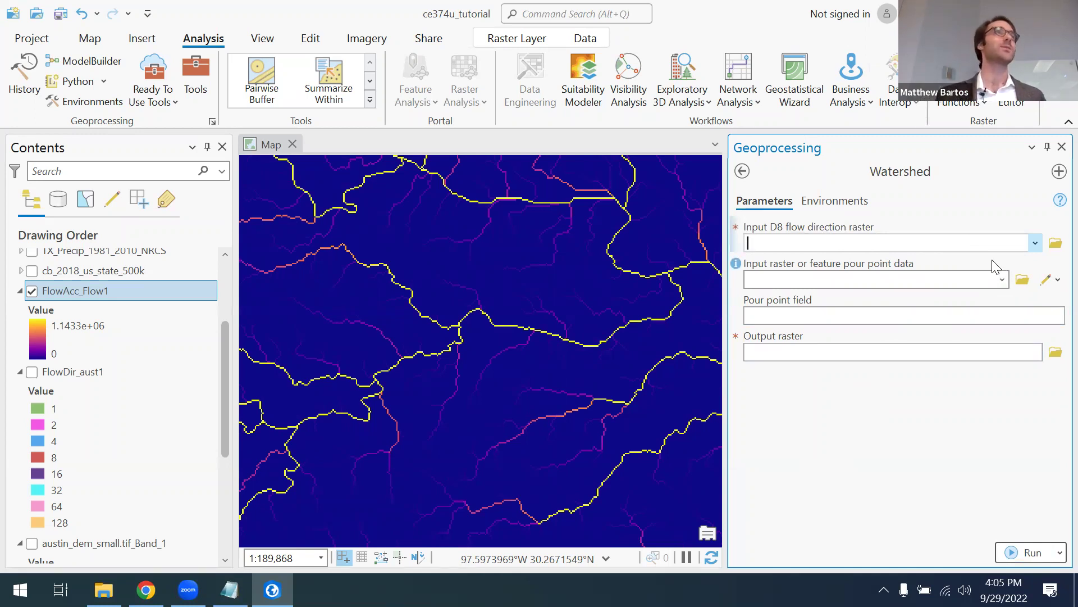
{"action": "left_click", "coordinate": [1035, 242]}
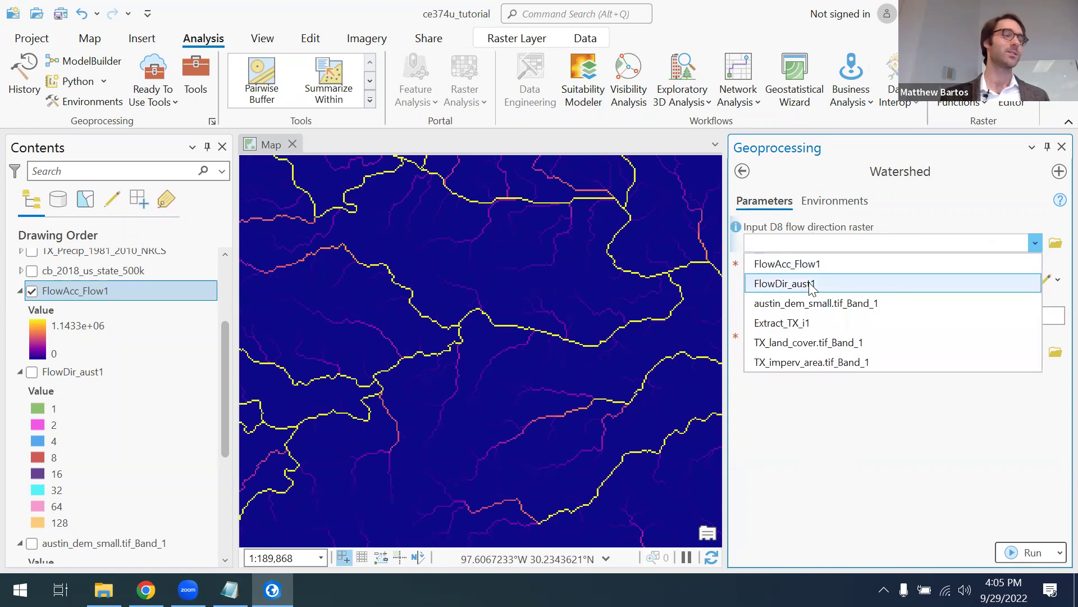
{"action": "left_click", "coordinate": [812, 284]}
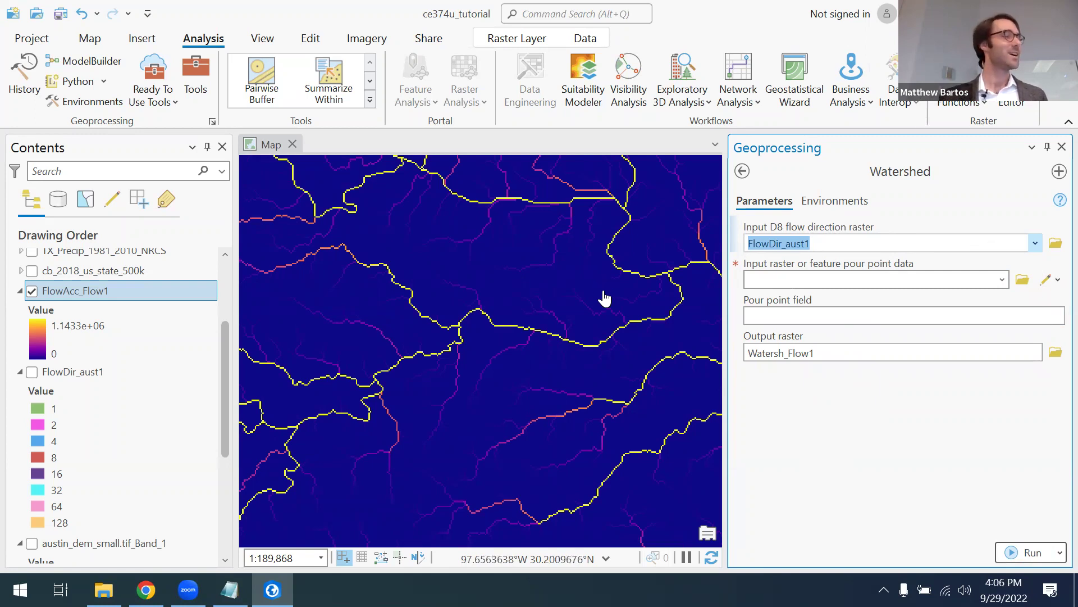
- Create a points input for the pour point data and place a pour point on the main channel just below a tributary confluence
{"action": "left_click_drag", "start_coordinate": [638, 292], "coordinate": [553, 308]}
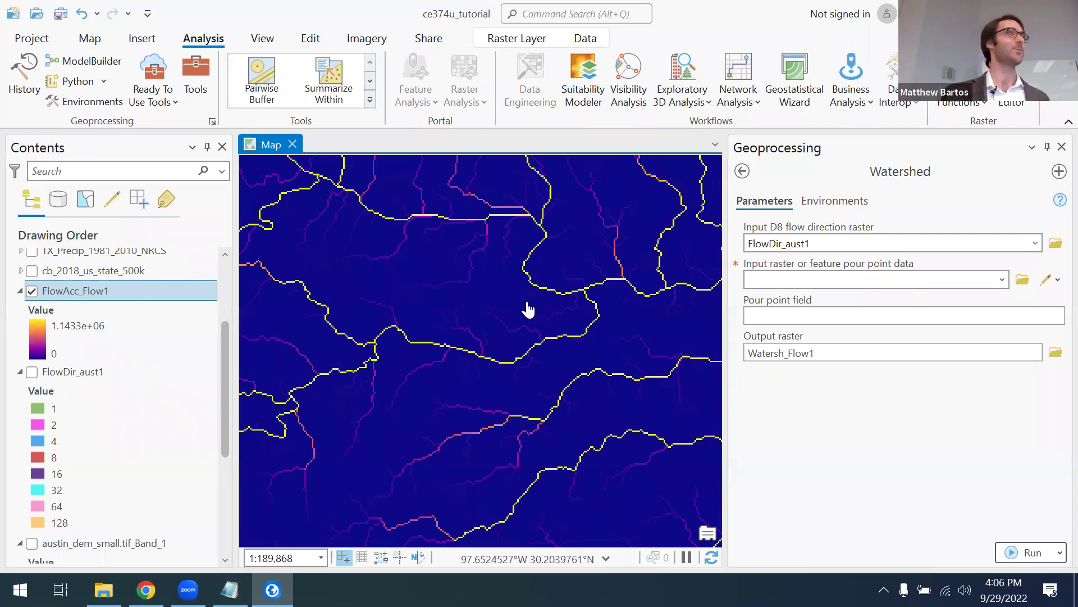
{"action": "scroll", "coordinate": [524, 349], "scroll_direction": "up", "scroll_amount": 3}
{"action": "scroll", "coordinate": [573, 344], "scroll_direction": "up", "scroll_amount": 3}
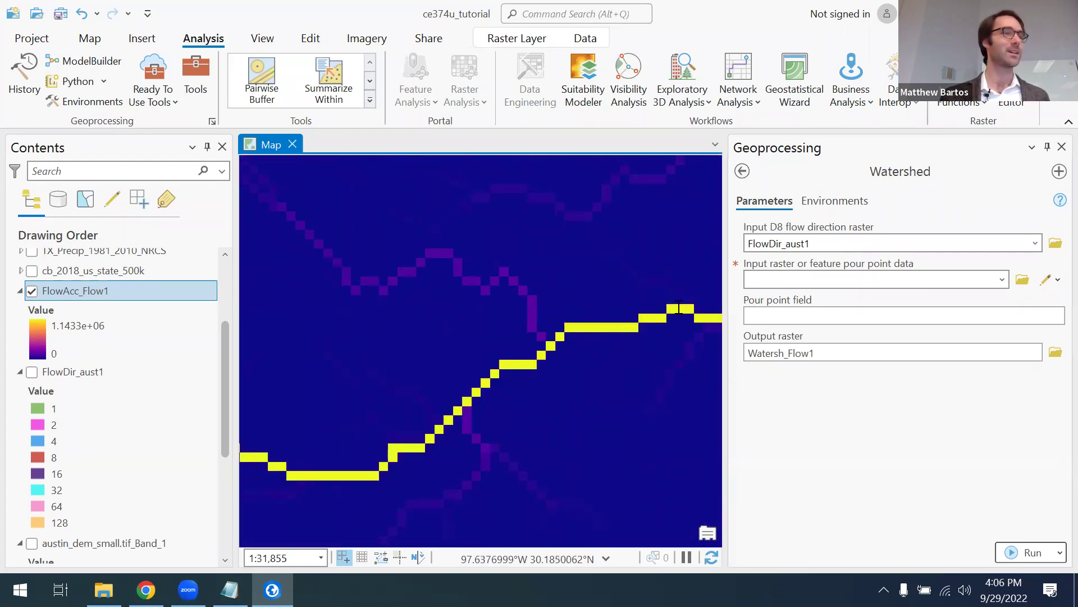
{"action": "left_click", "coordinate": [1054, 283]}
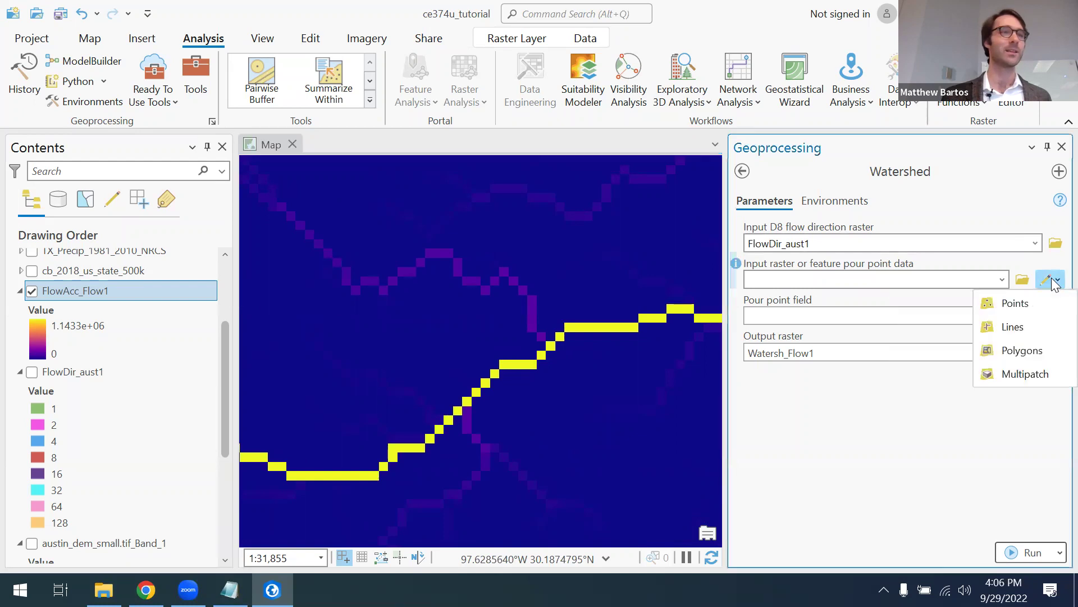
{"action": "left_click", "coordinate": [1054, 282]}
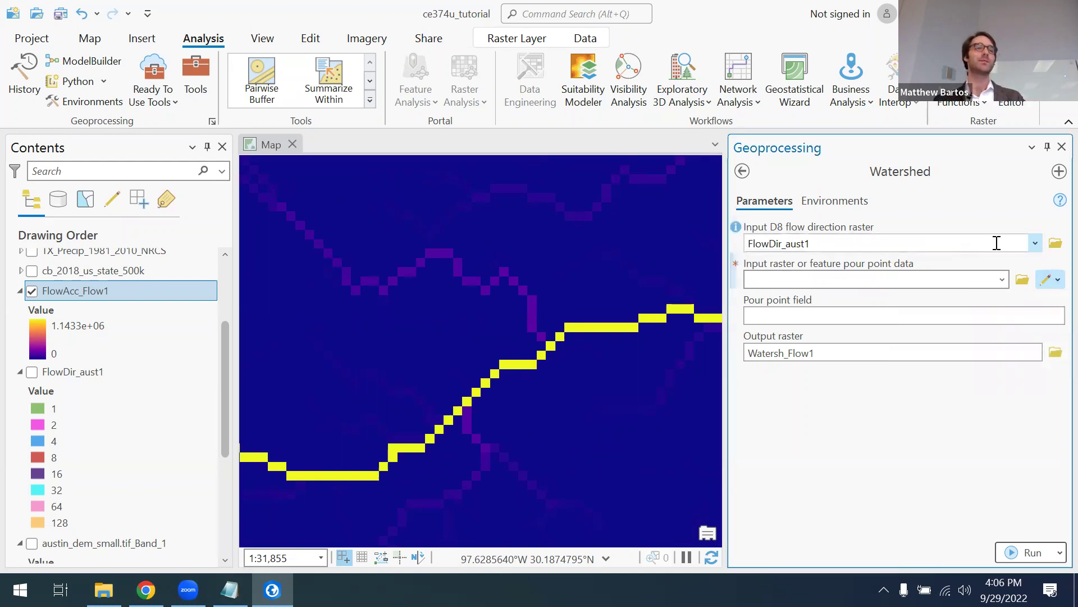
{"action": "left_click", "coordinate": [1056, 280]}
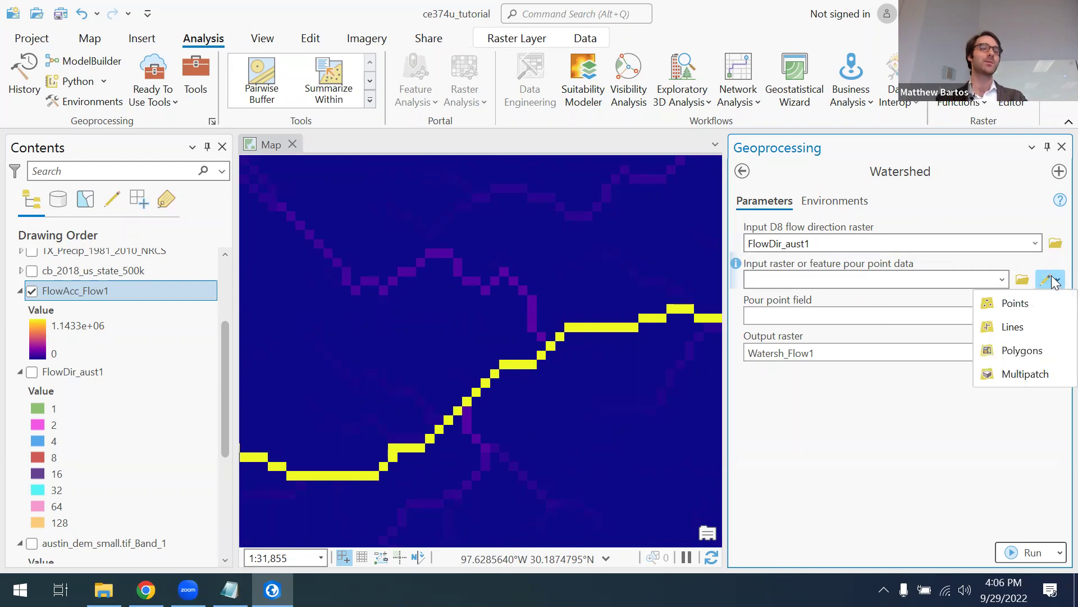
{"action": "left_click", "coordinate": [1020, 303]}
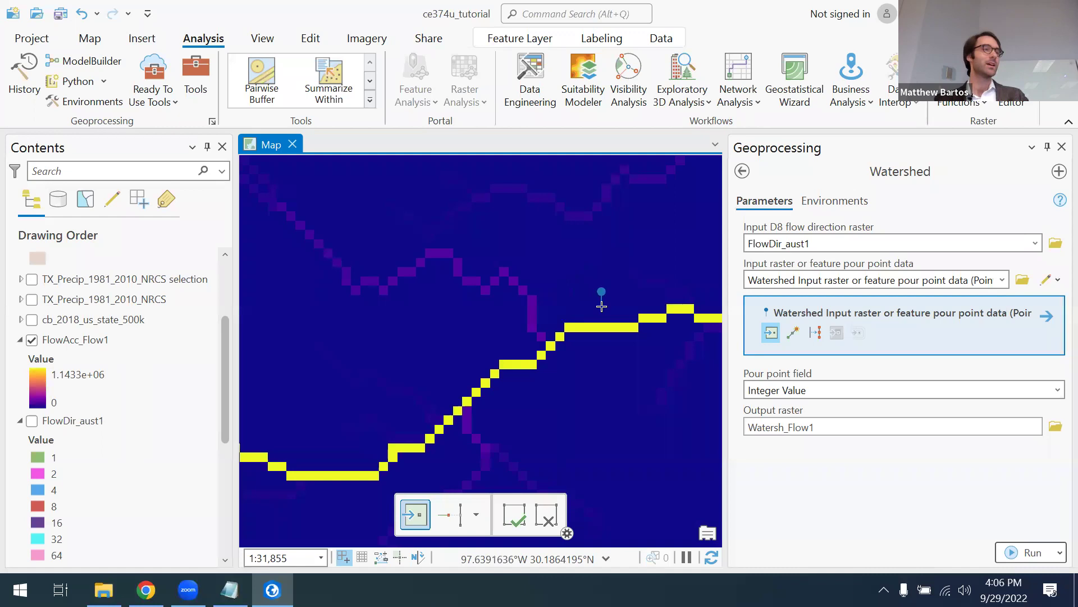
{"action": "left_click", "coordinate": [569, 328]}
{"action": "left_click", "coordinate": [636, 350]}
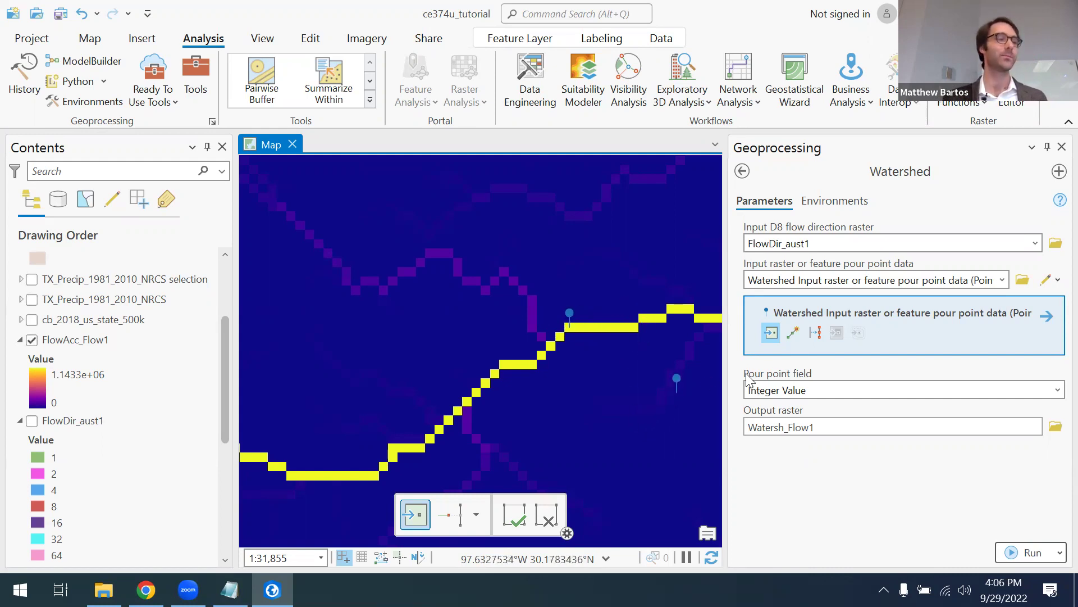
- Set the pour point field to OBJECTID, run Watershed with output Watersh_Flow1, and close the run details and the tool
{"action": "left_click", "coordinate": [1056, 391]}
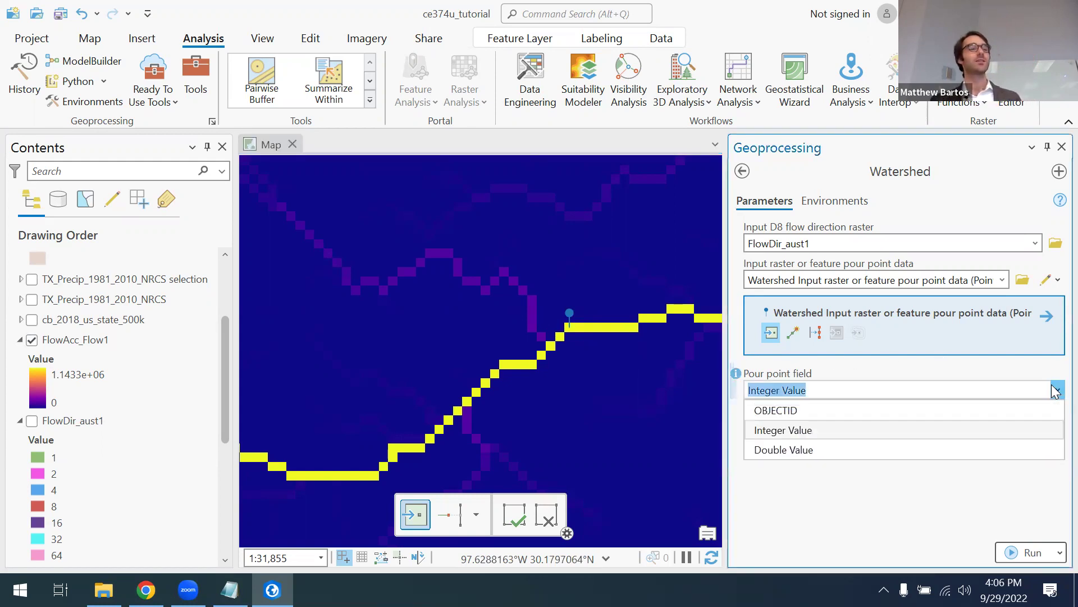
{"action": "left_click", "coordinate": [782, 411]}
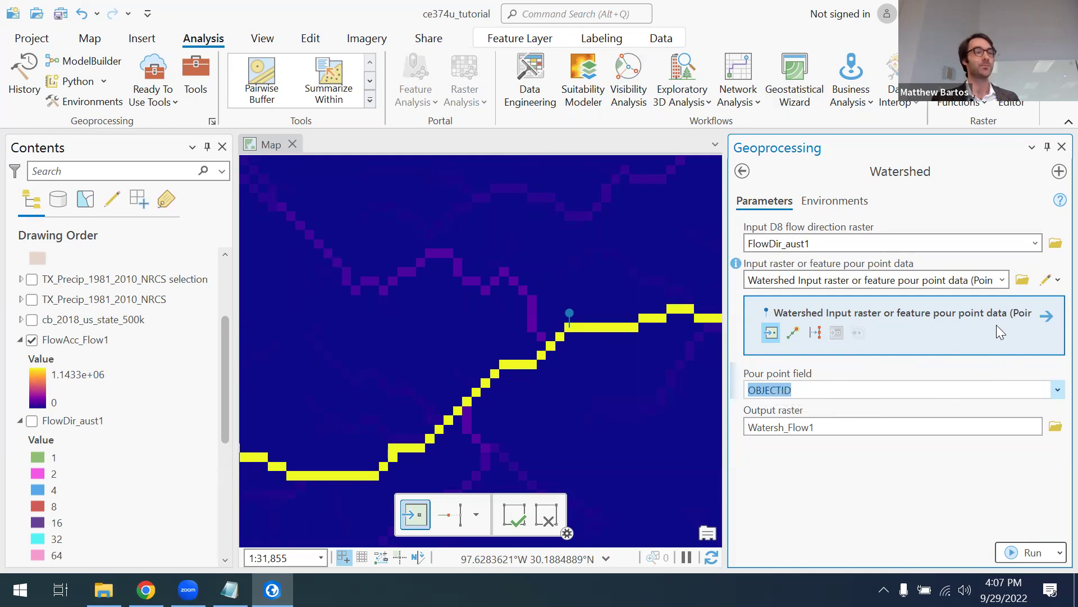
{"action": "left_click", "coordinate": [1018, 549]}
{"action": "mouse_move", "coordinate": [777, 525]}
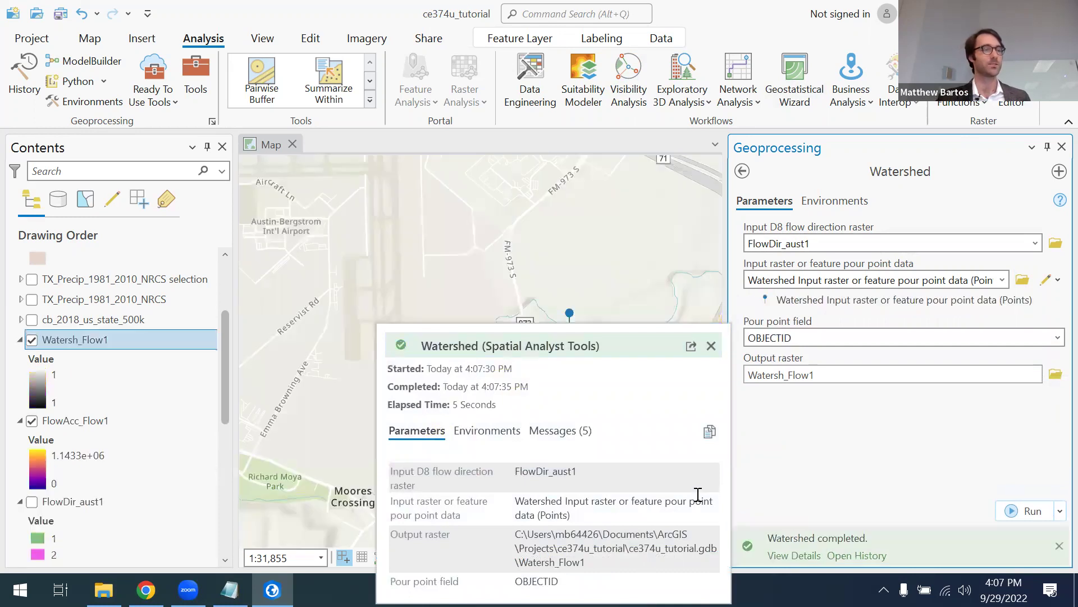
{"action": "left_click", "coordinate": [711, 345]}
{"action": "left_click", "coordinate": [1062, 147]}
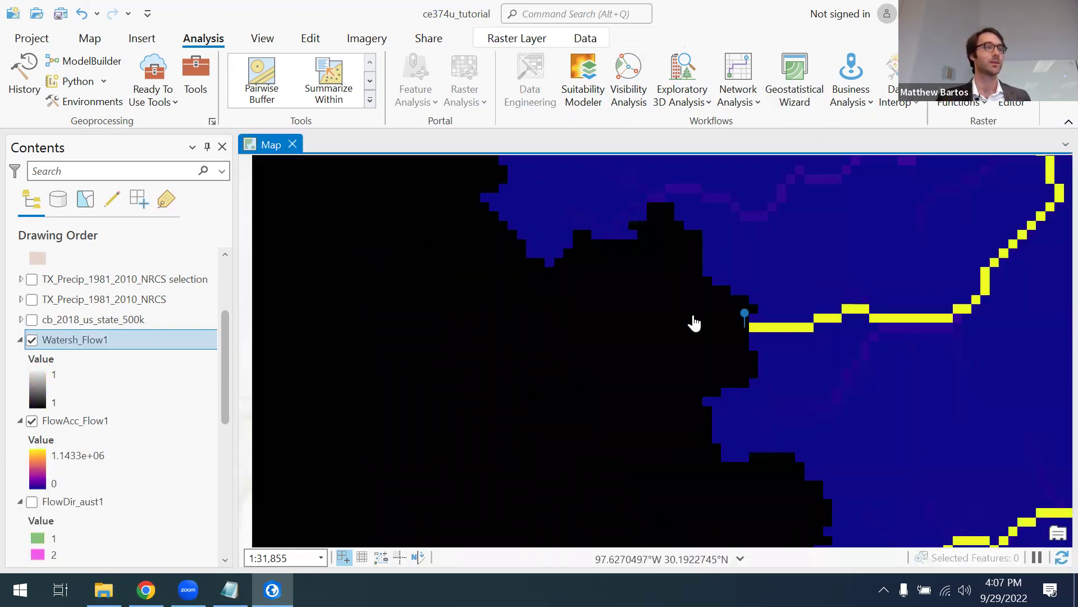
- View the full extent of Watersh_Flow1 upstream of the pour point against the flow accumulation network
{"action": "scroll", "coordinate": [634, 355], "scroll_direction": "down", "scroll_amount": 3}
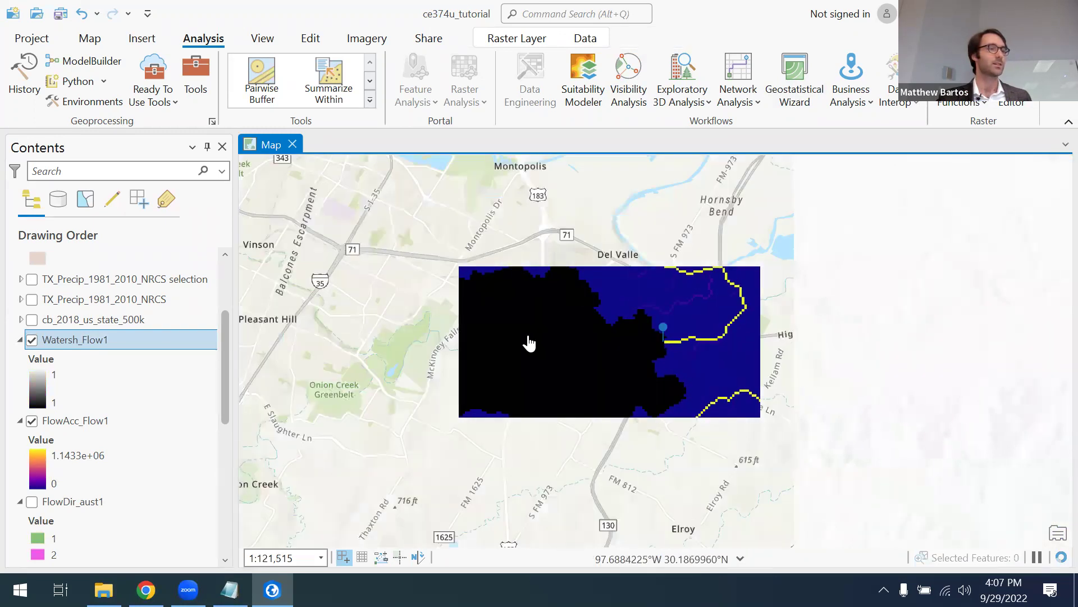
{"action": "scroll", "coordinate": [517, 343], "scroll_direction": "down", "scroll_amount": 2}
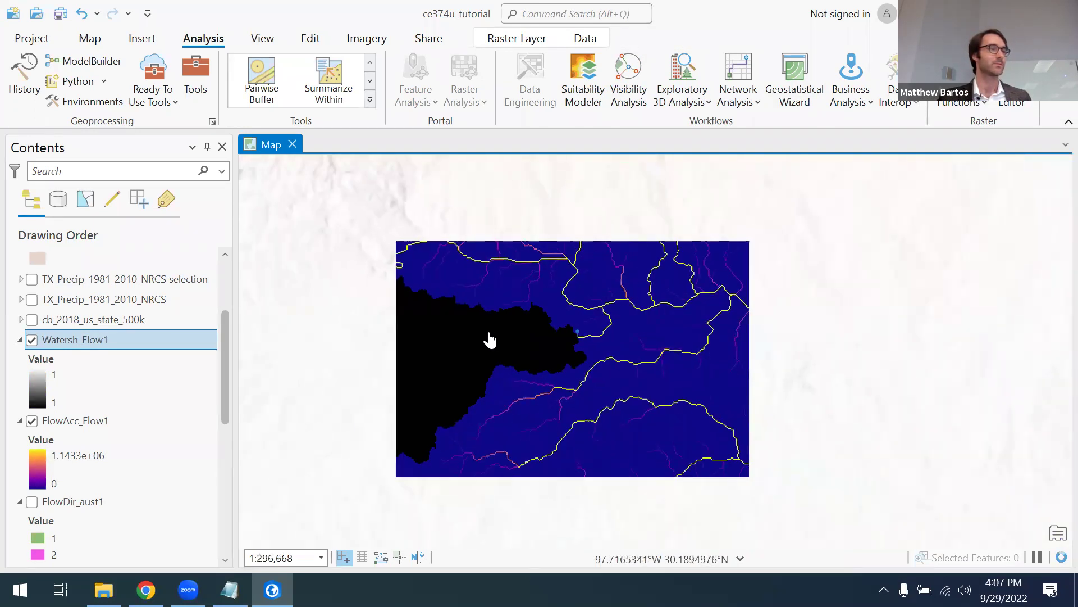
{"action": "left_click_drag", "start_coordinate": [584, 320], "coordinate": [732, 312]}
{"action": "scroll", "coordinate": [541, 348], "scroll_direction": "down", "scroll_amount": 1}
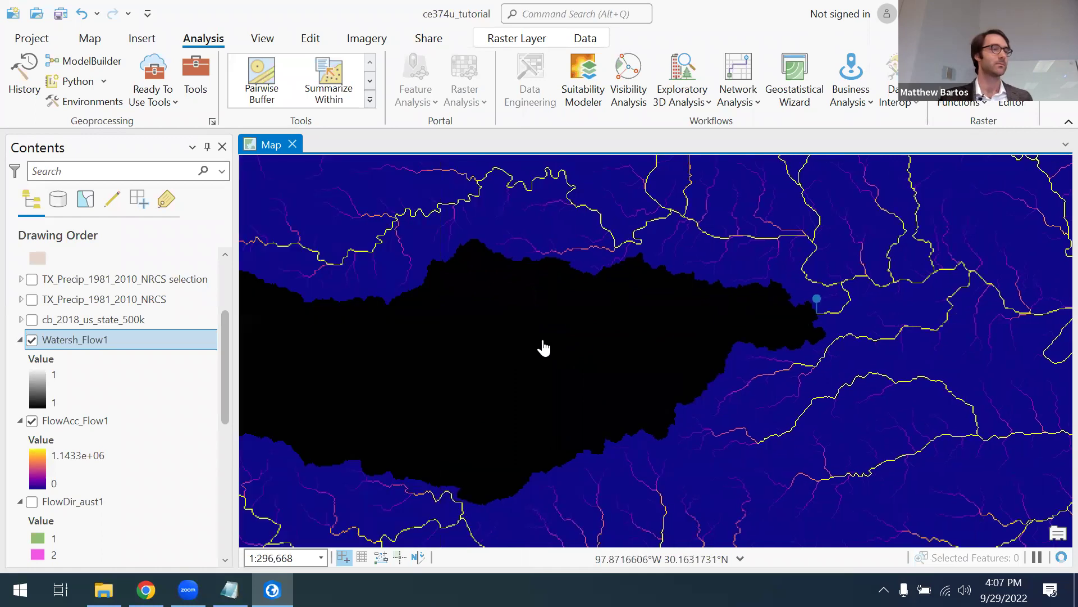
{"action": "left_click_drag", "start_coordinate": [511, 337], "coordinate": [614, 328]}
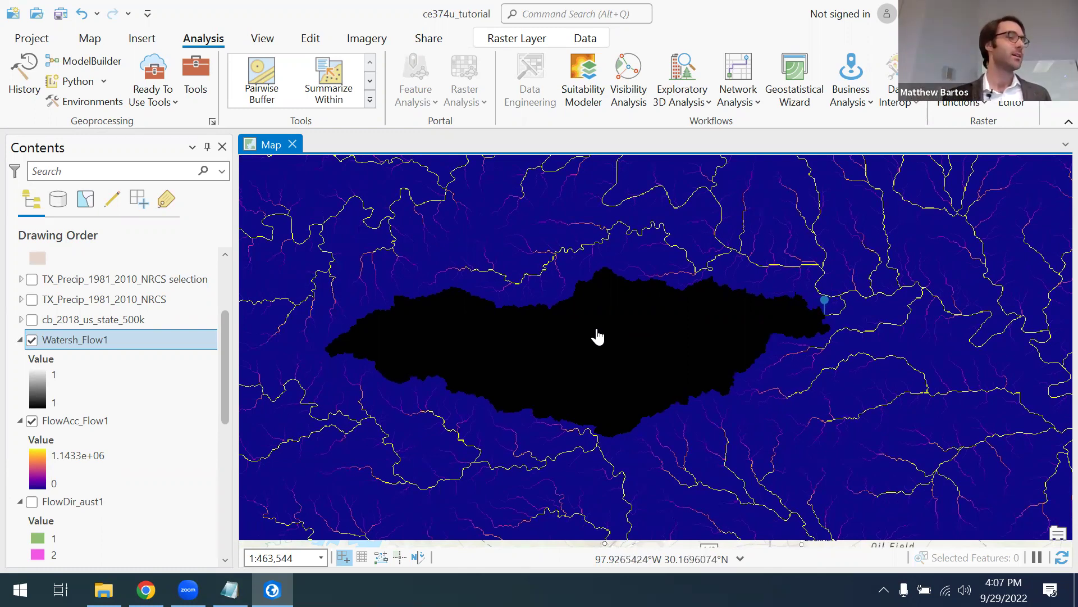
- Hide FlowAcc_Flow1 and compare Watersh_Flow1 with the basemap by toggling the watershed layer
{"action": "left_click", "coordinate": [32, 420]}
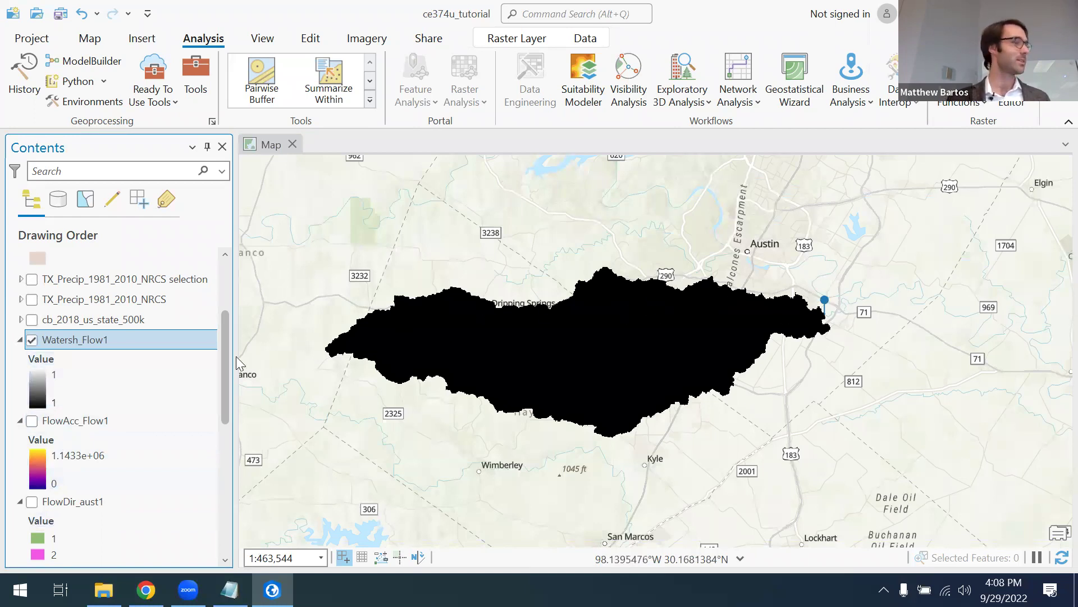
{"action": "left_click", "coordinate": [32, 341]}
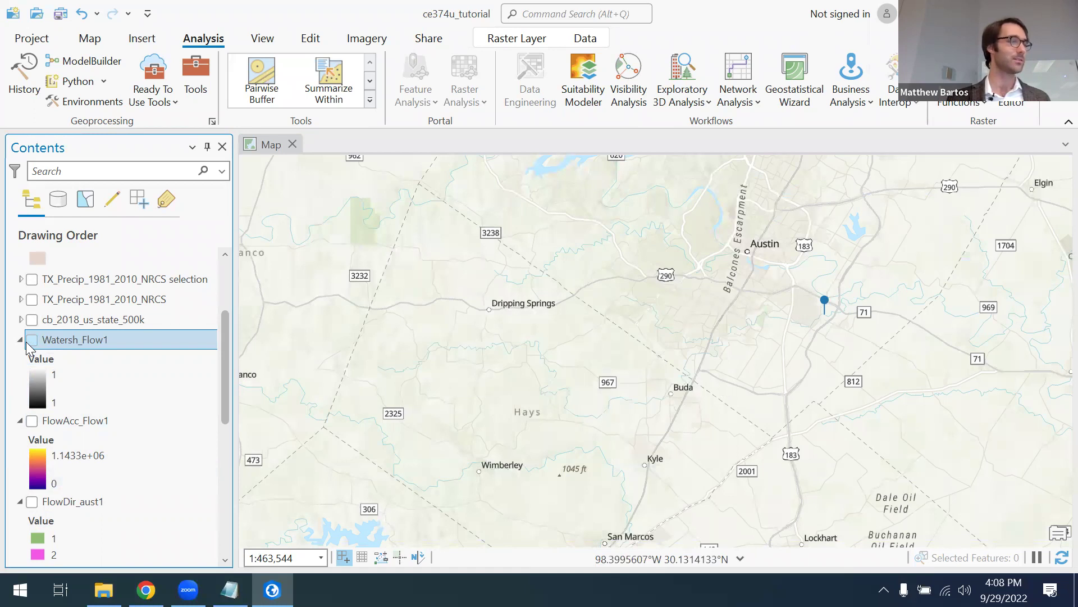
{"action": "left_click", "coordinate": [32, 340]}
{"action": "left_click", "coordinate": [31, 340]}
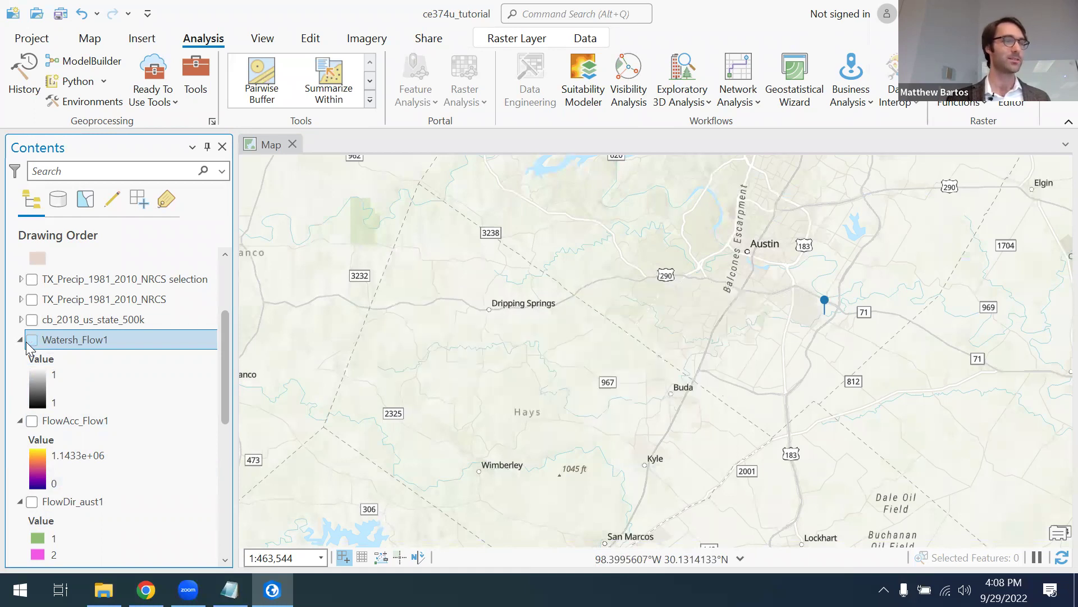
{"action": "left_click", "coordinate": [31, 340]}
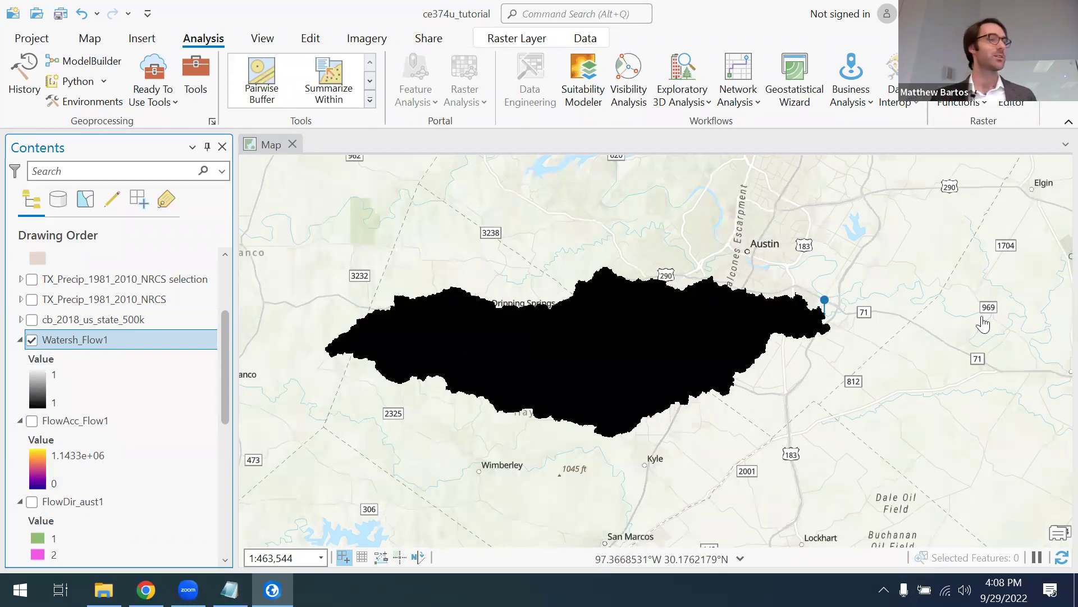
- Examine the watershed outlet at the pour point and follow the creek downstream to the Onion Creek Wildlife Sanctuary
{"action": "scroll", "coordinate": [820, 311], "scroll_direction": "up", "scroll_amount": 4}
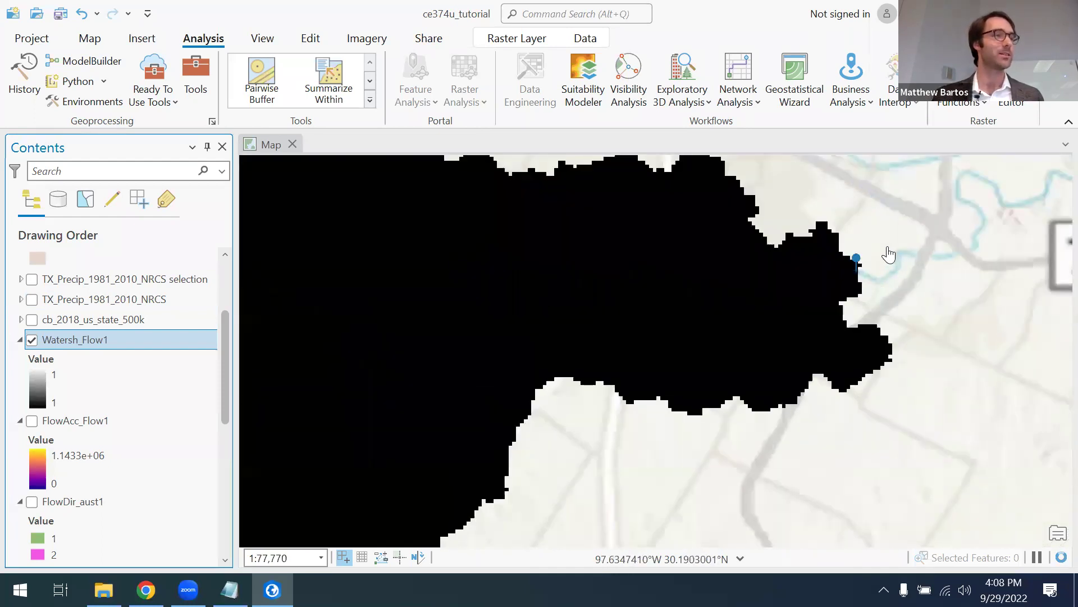
{"action": "left_click_drag", "start_coordinate": [892, 257], "coordinate": [802, 318]}
{"action": "scroll", "coordinate": [815, 337], "scroll_direction": "up", "scroll_amount": 3}
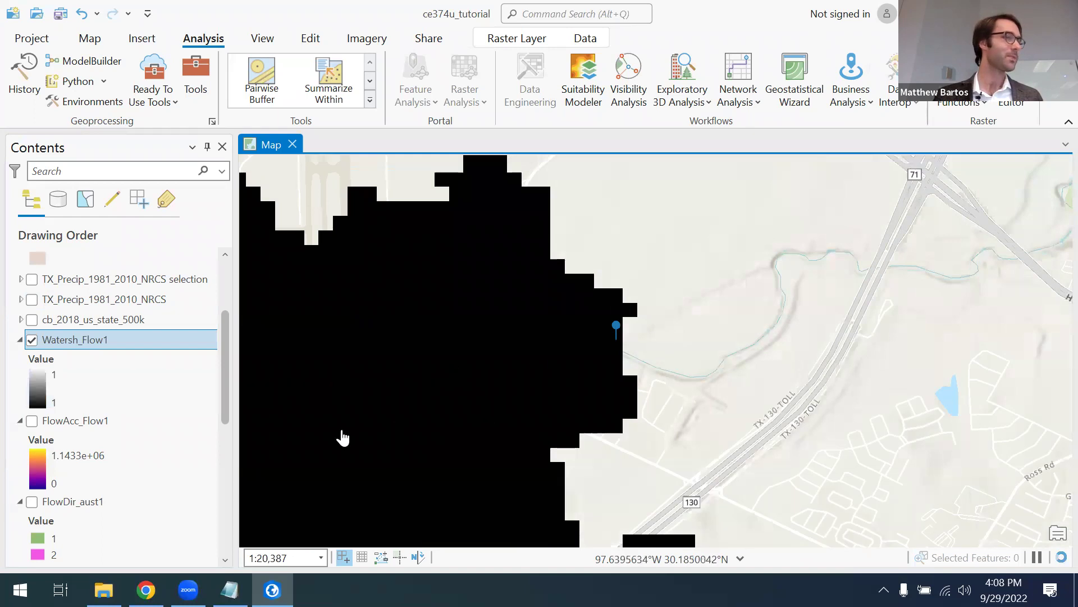
{"action": "left_click_drag", "start_coordinate": [936, 269], "coordinate": [681, 341]}
{"action": "left_click_drag", "start_coordinate": [880, 248], "coordinate": [799, 366]}
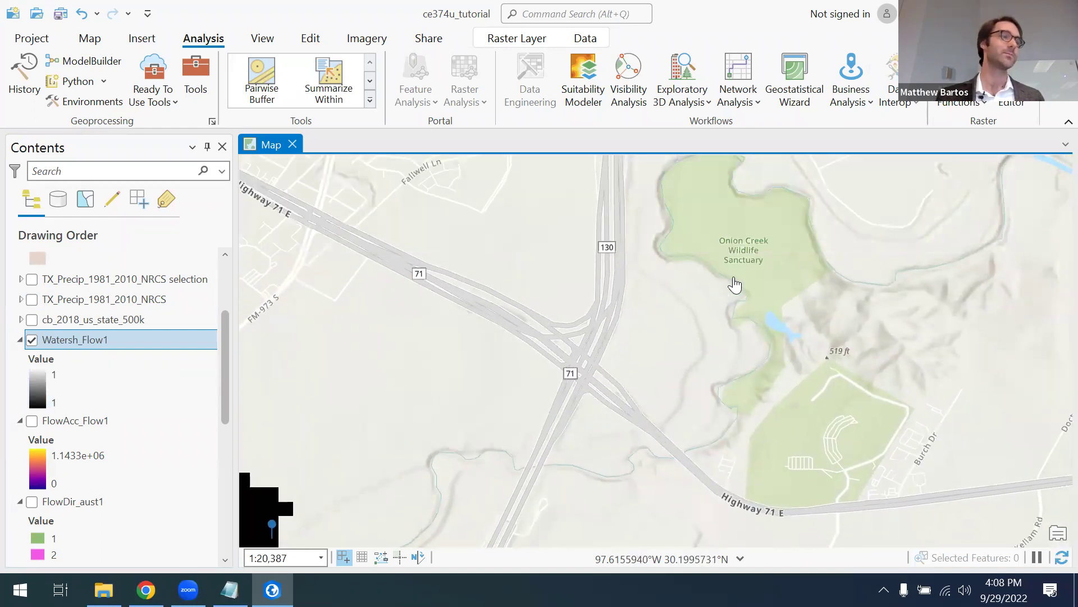
- Return to the pour point and trace the watershed upstream until the whole basin is in view
{"action": "left_click_drag", "start_coordinate": [652, 403], "coordinate": [921, 270]}
{"action": "left_click_drag", "start_coordinate": [443, 409], "coordinate": [626, 337]}
{"action": "scroll", "coordinate": [625, 338], "scroll_direction": "down", "scroll_amount": 1}
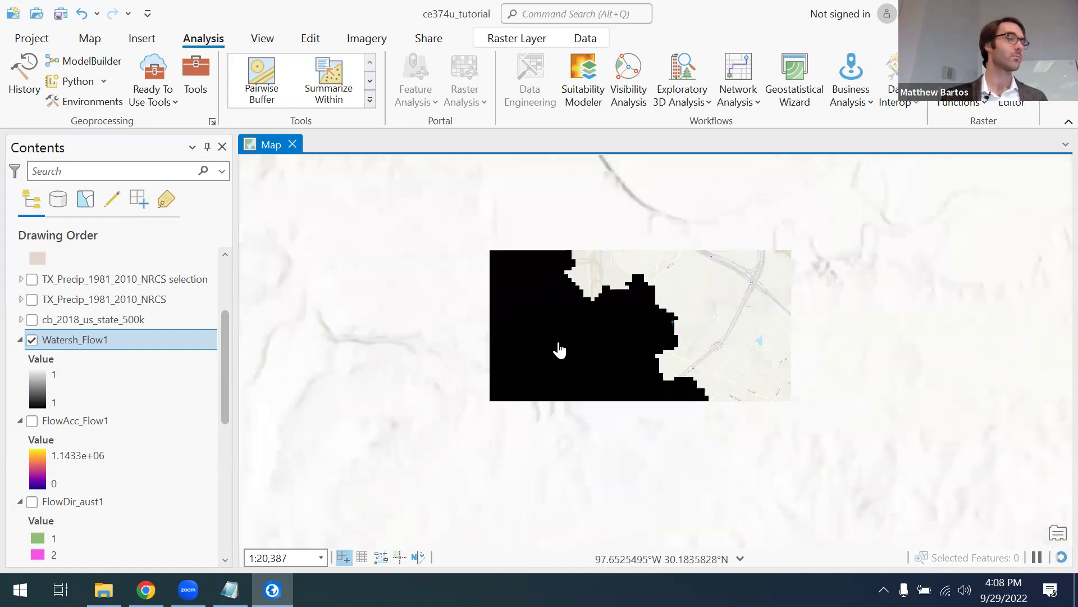
{"action": "left_click_drag", "start_coordinate": [554, 337], "coordinate": [794, 313]}
{"action": "scroll", "coordinate": [564, 295], "scroll_direction": "down", "scroll_amount": 2}
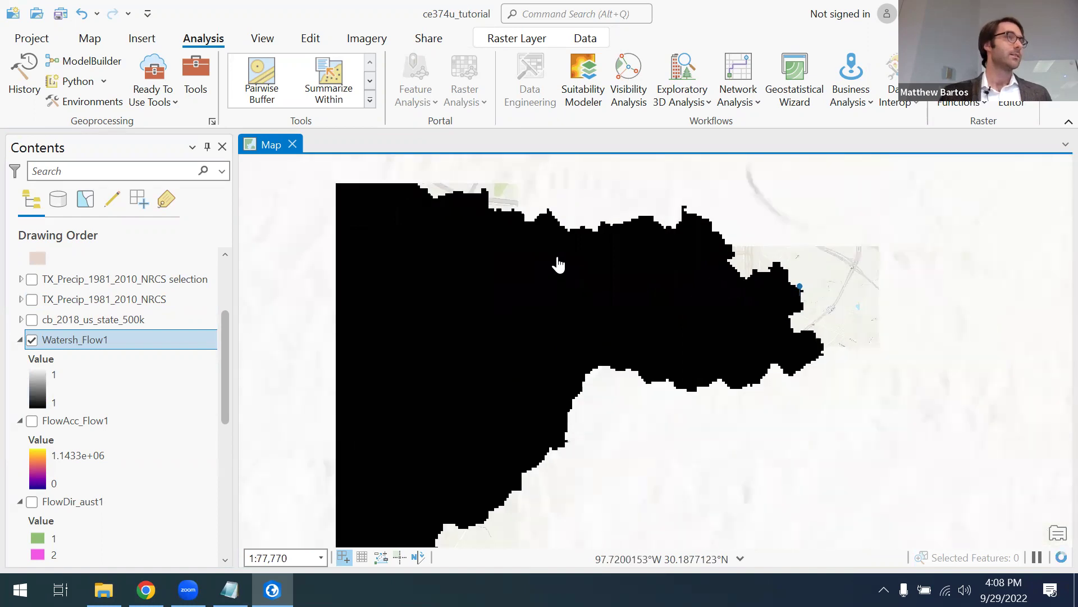
{"action": "scroll", "coordinate": [527, 248], "scroll_direction": "down", "scroll_amount": 2}
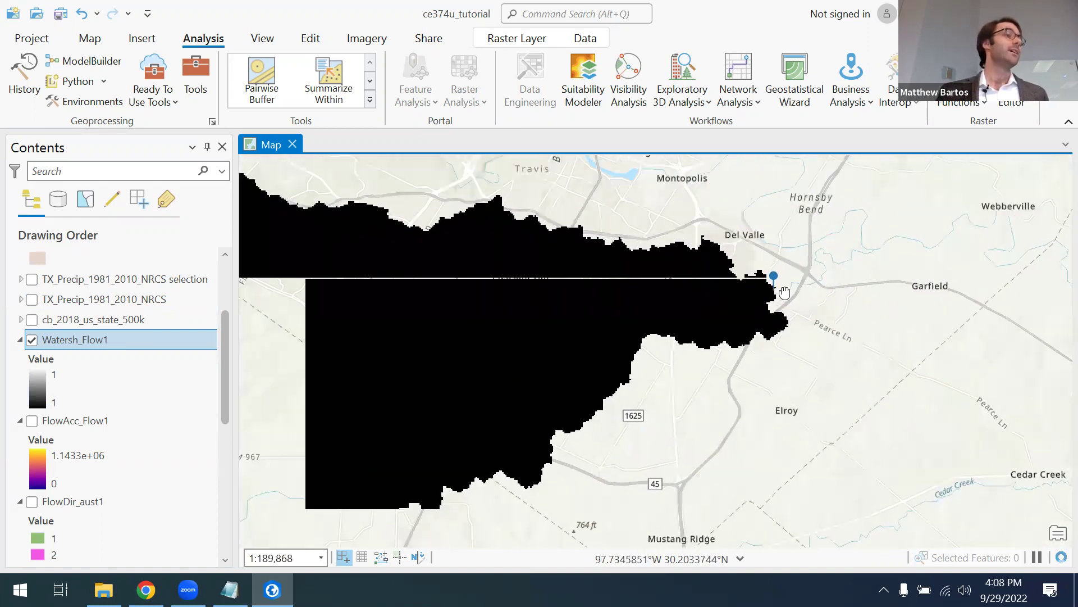
{"action": "left_click_drag", "start_coordinate": [363, 346], "coordinate": [570, 312]}
{"action": "scroll", "coordinate": [575, 315], "scroll_direction": "down", "scroll_amount": 2}
{"action": "left_click_drag", "start_coordinate": [397, 339], "coordinate": [629, 316]}
{"action": "scroll", "coordinate": [699, 343], "scroll_direction": "down", "scroll_amount": 2}
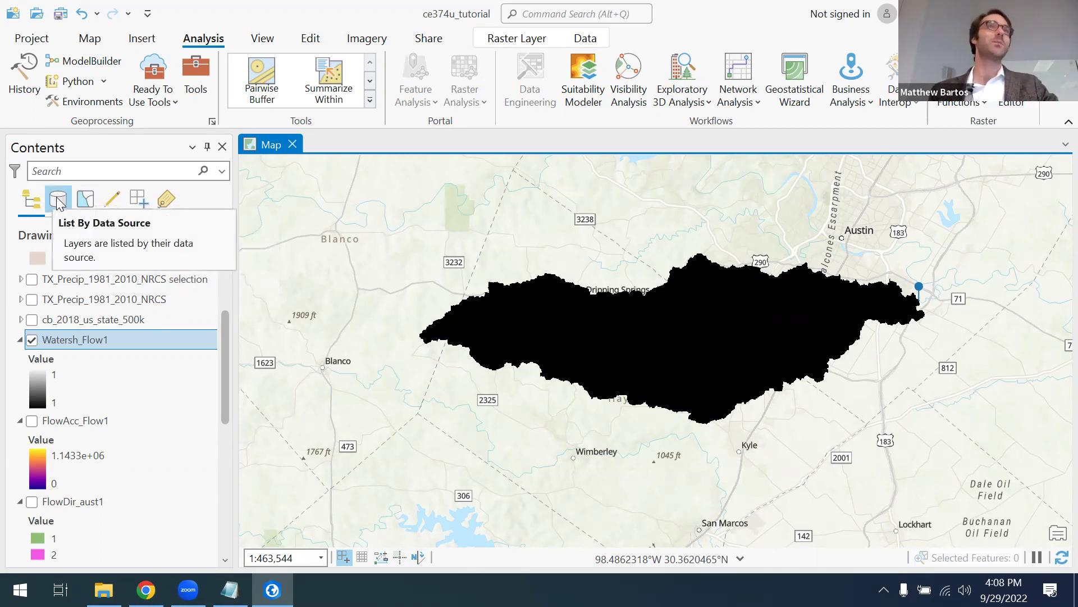
- Compare the FlowAcc_Flow1 stream network with the Watersh_Flow1 area by toggling both layers, leaving only the watershed shown
{"action": "left_click", "coordinate": [32, 340]}
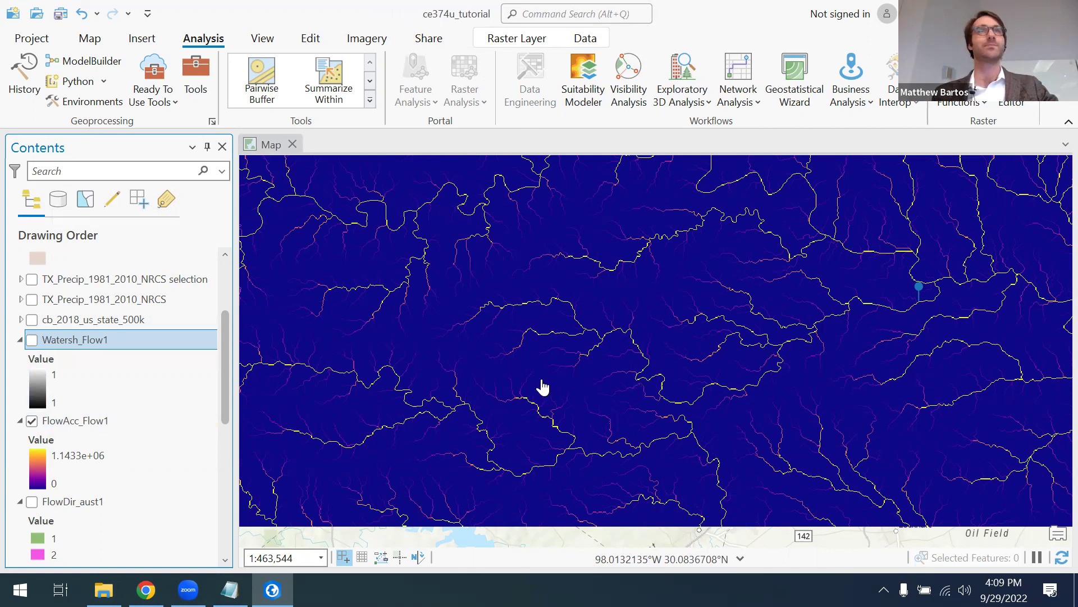
{"action": "left_click", "coordinate": [32, 420]}
{"action": "left_click", "coordinate": [32, 340]}
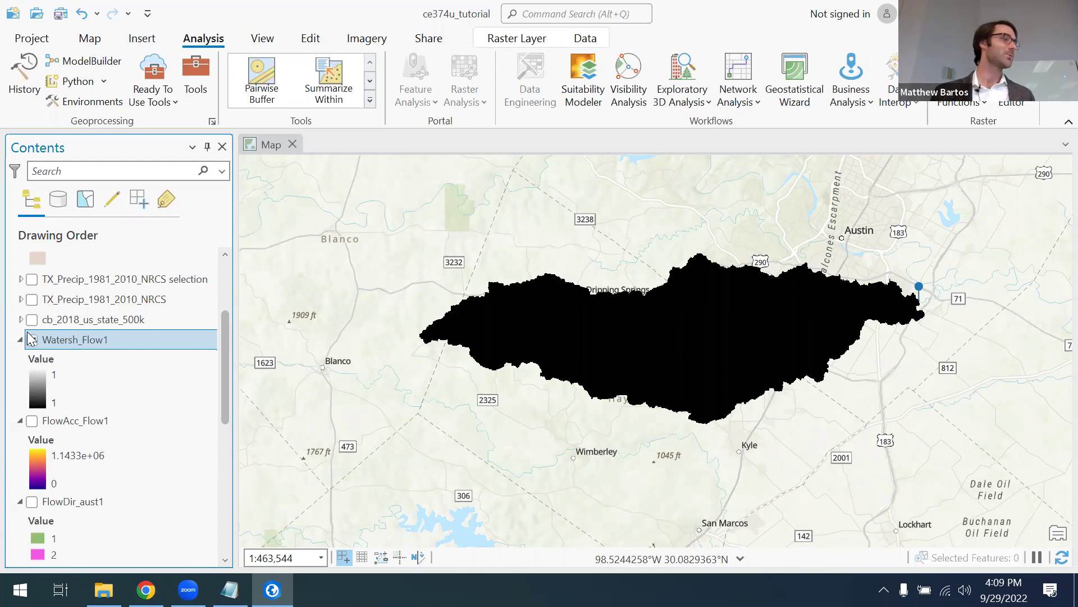
- Search the geoprocessing tools for "raster to polygon" and open the Raster to Polygon tool
{"action": "left_click", "coordinate": [195, 67]}
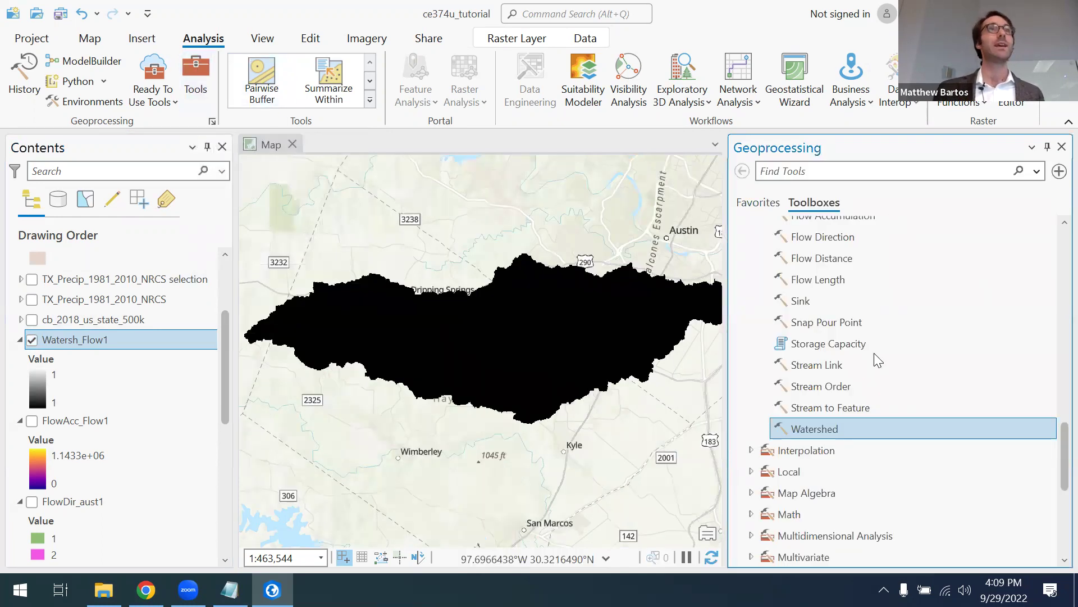
{"action": "scroll", "coordinate": [848, 365], "scroll_direction": "up", "scroll_amount": 2}
{"action": "scroll", "coordinate": [848, 366], "scroll_direction": "up", "scroll_amount": 15}
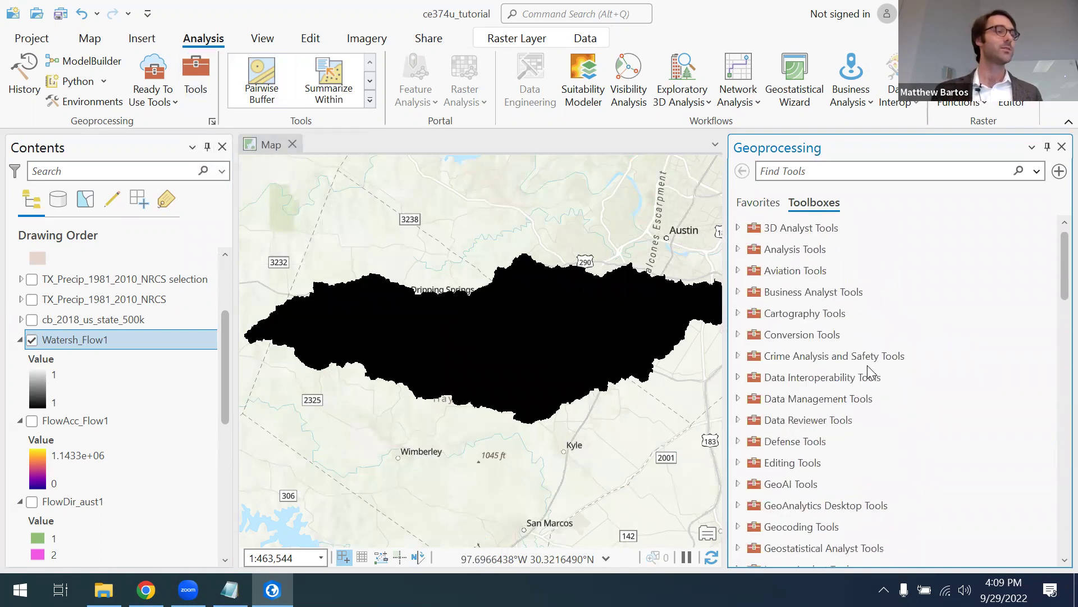
{"action": "left_click", "coordinate": [802, 170]}
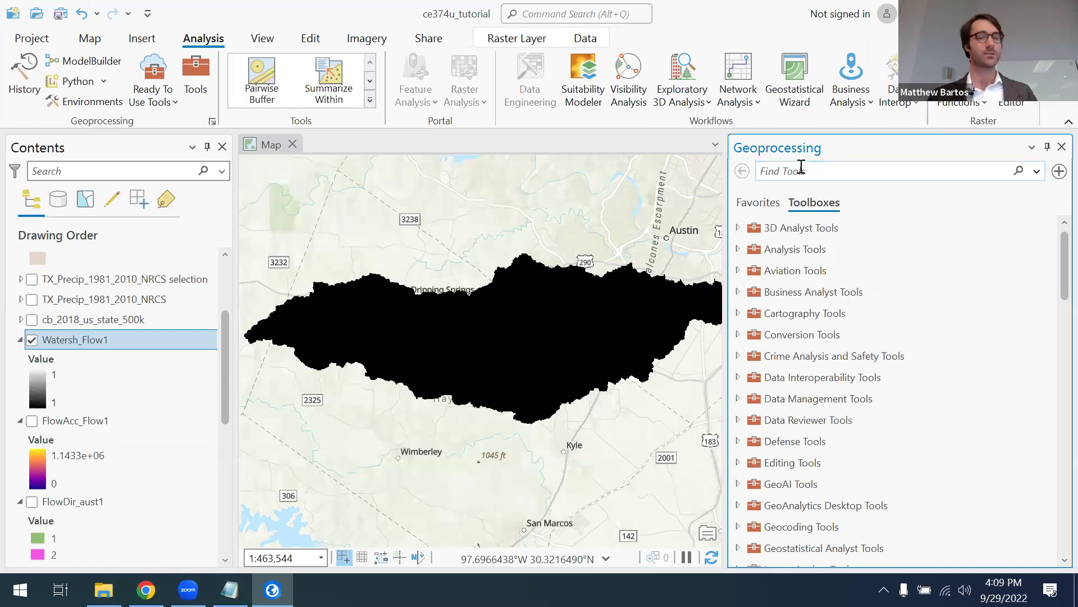
{"action": "type", "text": "rast"}
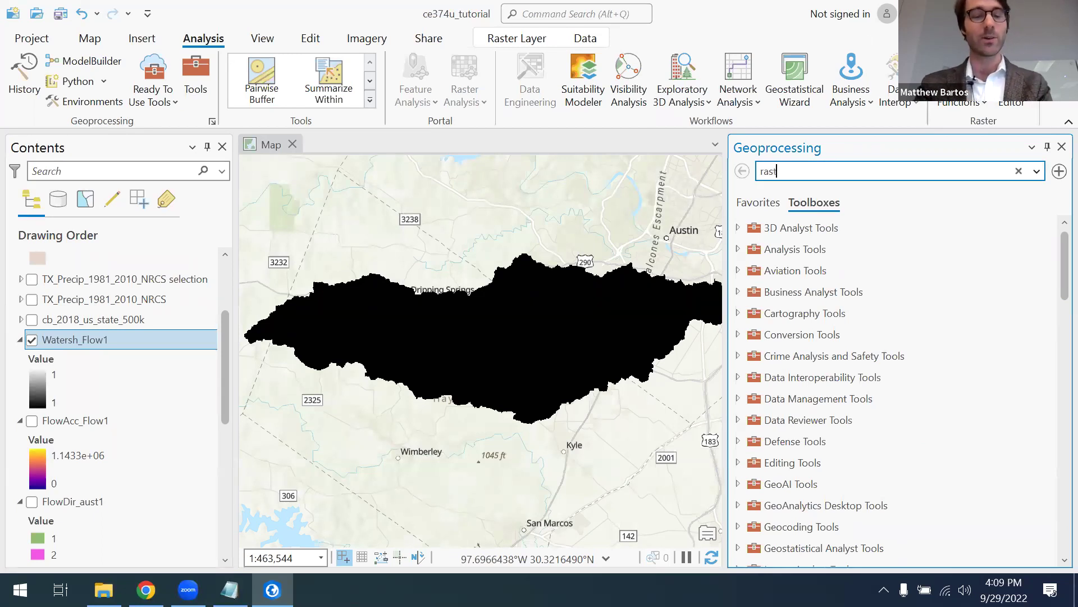
{"action": "type", "text": "er to polygon"}
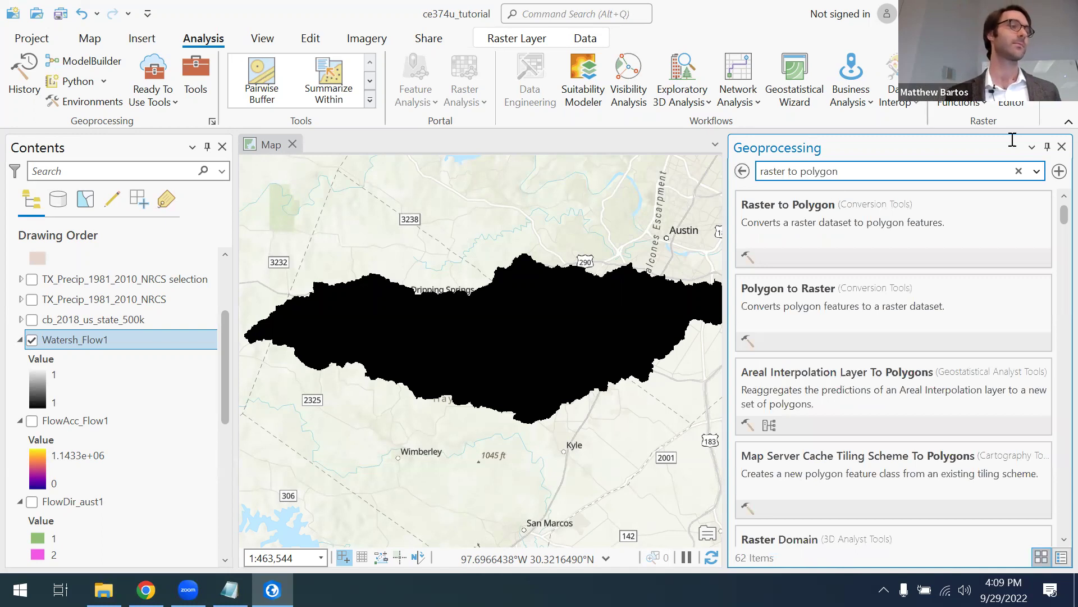
{"action": "left_click", "coordinate": [795, 205]}
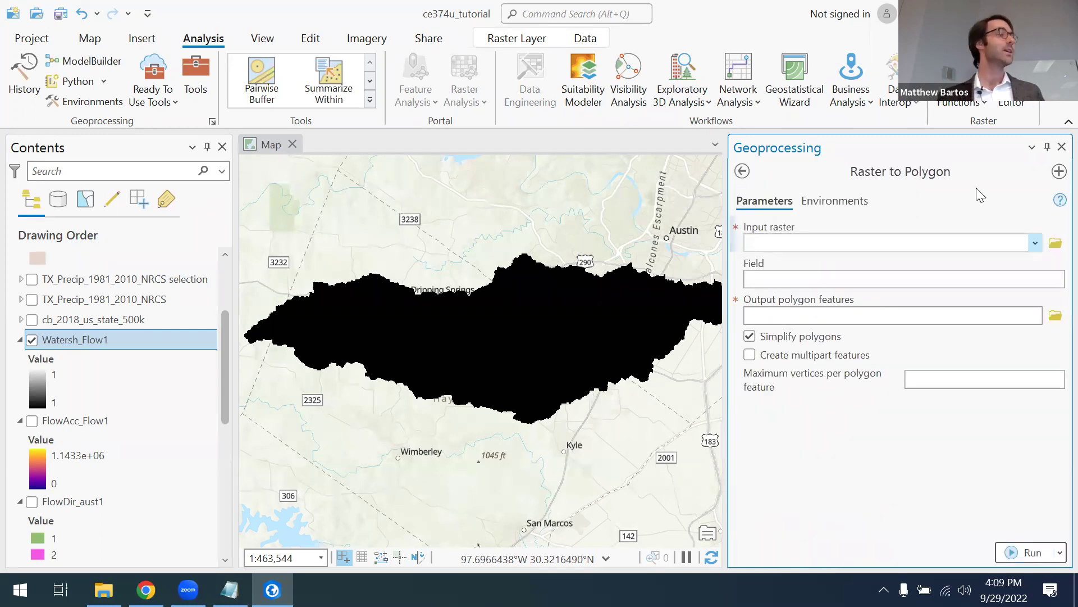
- Convert the Watersh_Flow1 raster to simplified polygons using the Value field, with output RasterT_Watersh1, and close the geoprocessing pane
{"action": "left_click", "coordinate": [1033, 243]}
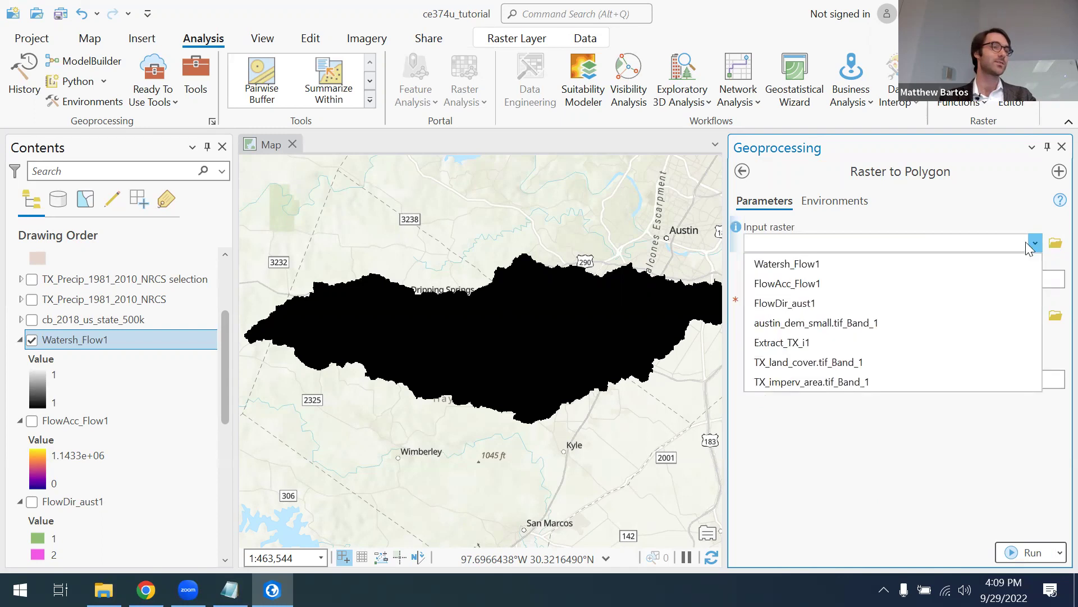
{"action": "left_click", "coordinate": [793, 264]}
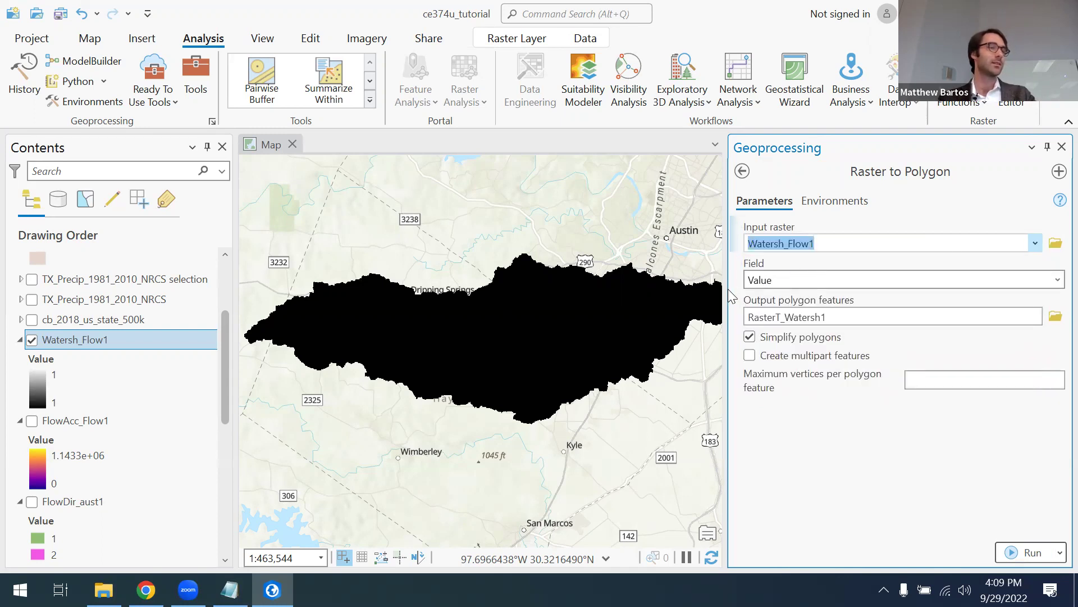
{"action": "left_click", "coordinate": [1025, 553]}
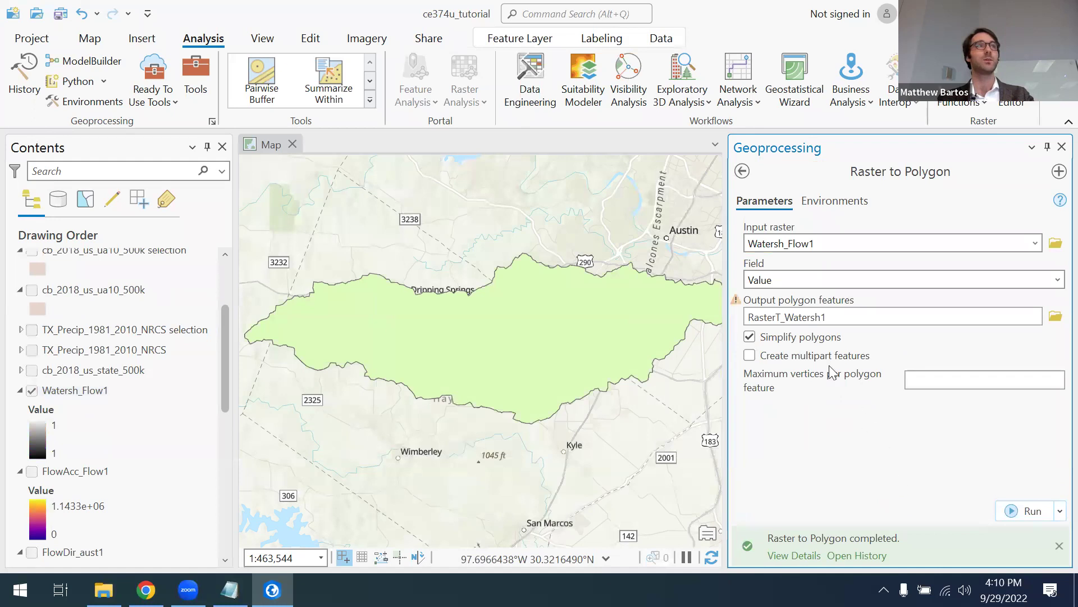
{"action": "left_click", "coordinate": [1055, 147]}
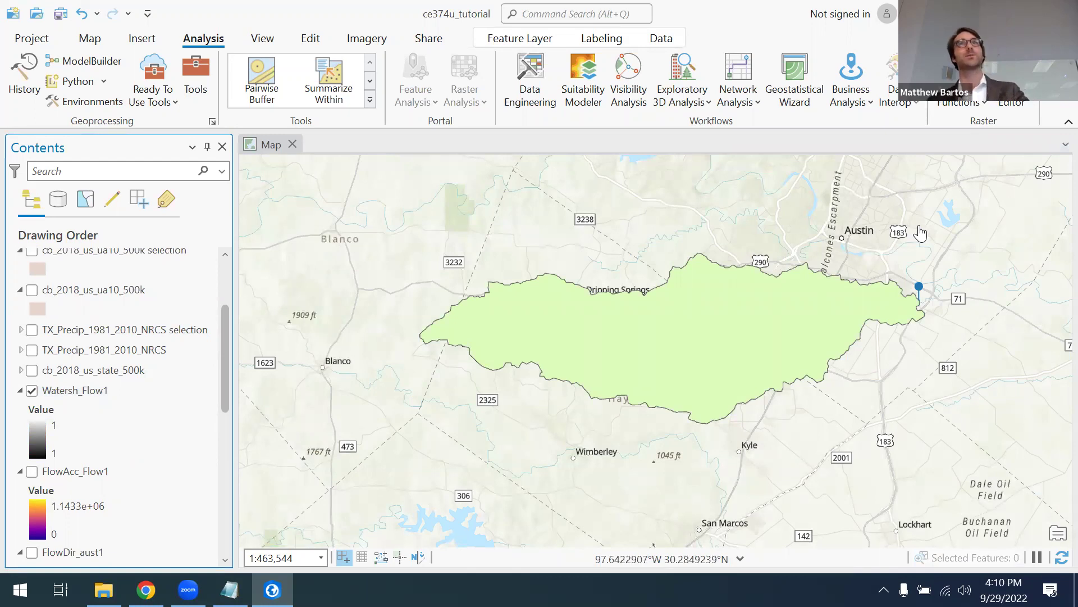
- Inspect the watershed polygon's attributes, including its shape area, and open the layer properties of RasterT_Watersh1
{"action": "left_click", "coordinate": [719, 306]}
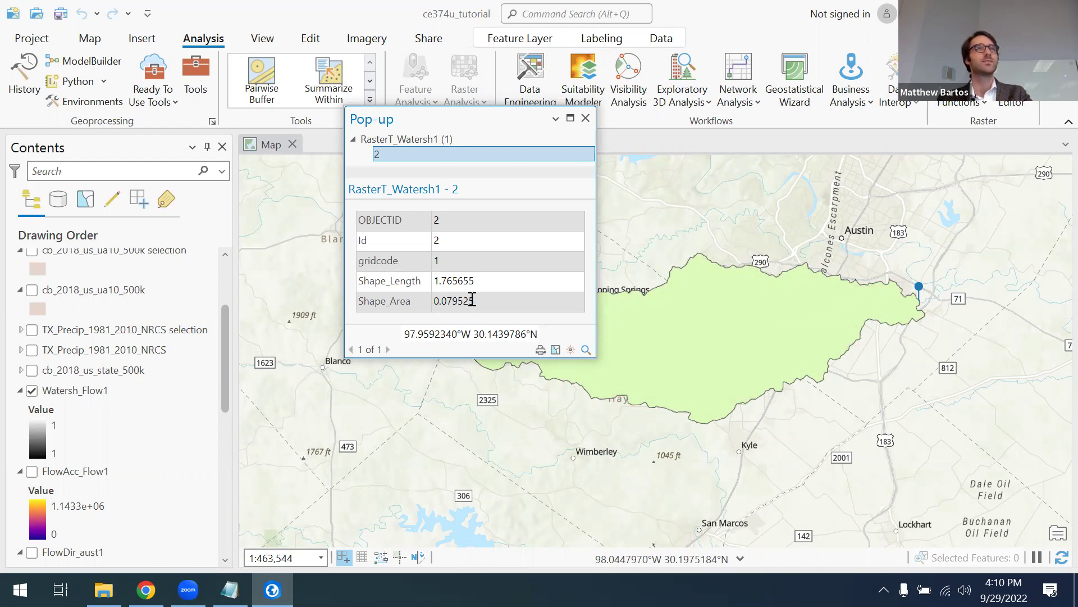
{"action": "left_click", "coordinate": [586, 120]}
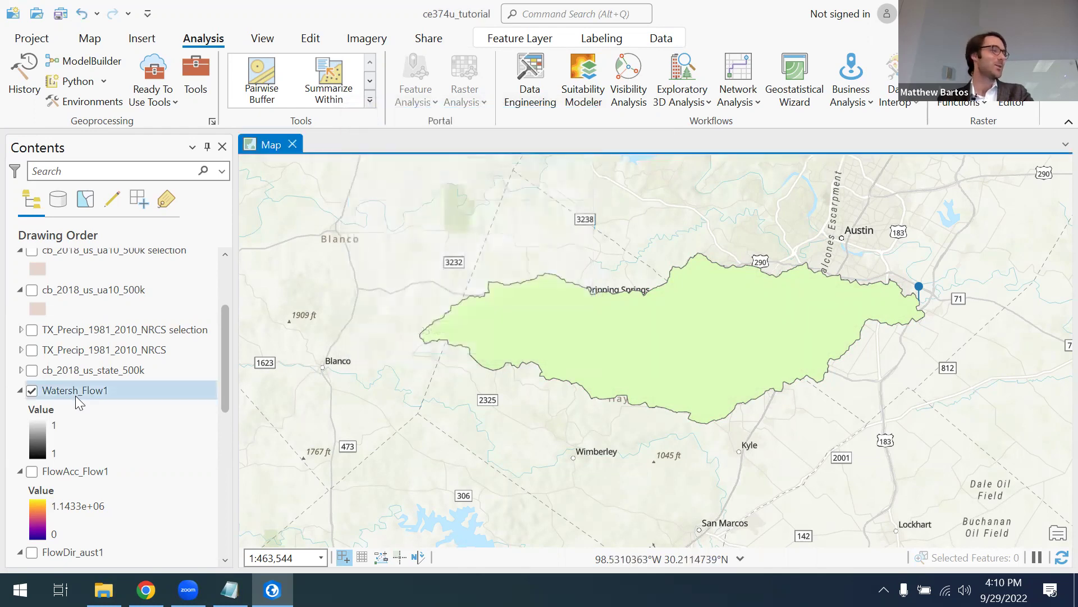
{"action": "scroll", "coordinate": [75, 382], "scroll_direction": "up", "scroll_amount": 3}
{"action": "right_click", "coordinate": [63, 323]}
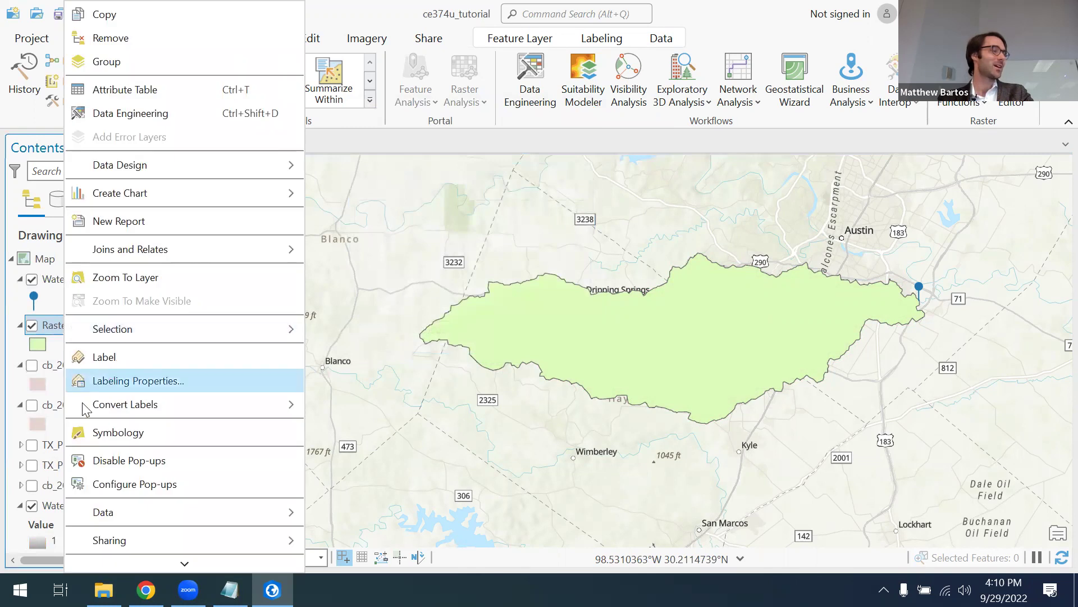
{"action": "scroll", "coordinate": [110, 401], "scroll_direction": "down", "scroll_amount": 1}
{"action": "left_click", "coordinate": [139, 555]}
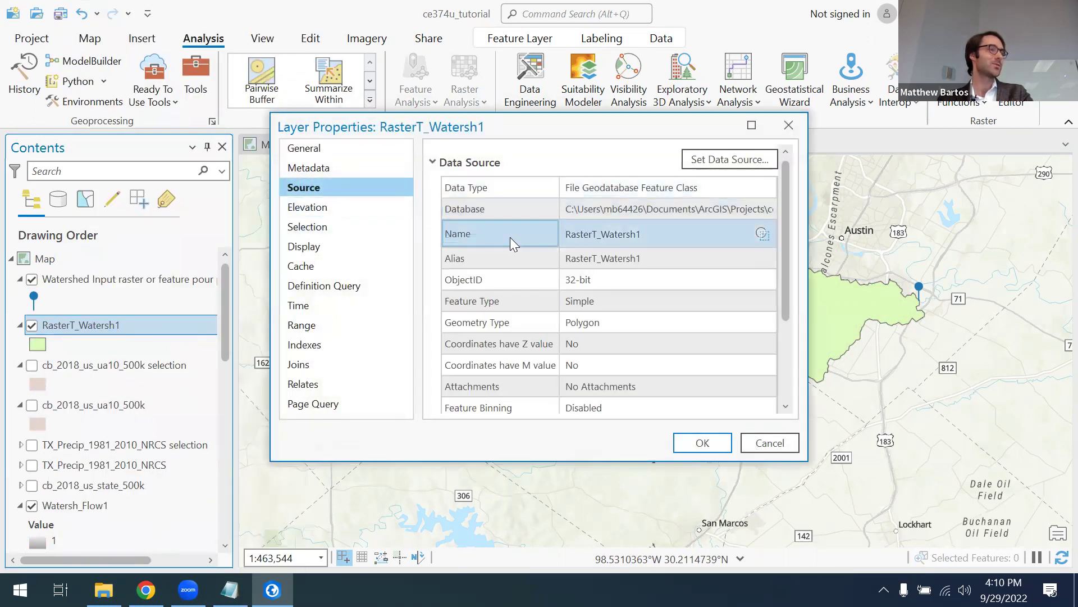
- Check the geographic coordinate system and angular unit in the spatial reference of RasterT_Watersh1, leaving its properties unchanged
{"action": "scroll", "coordinate": [509, 239], "scroll_direction": "down", "scroll_amount": 3}
{"action": "left_click", "coordinate": [471, 381]}
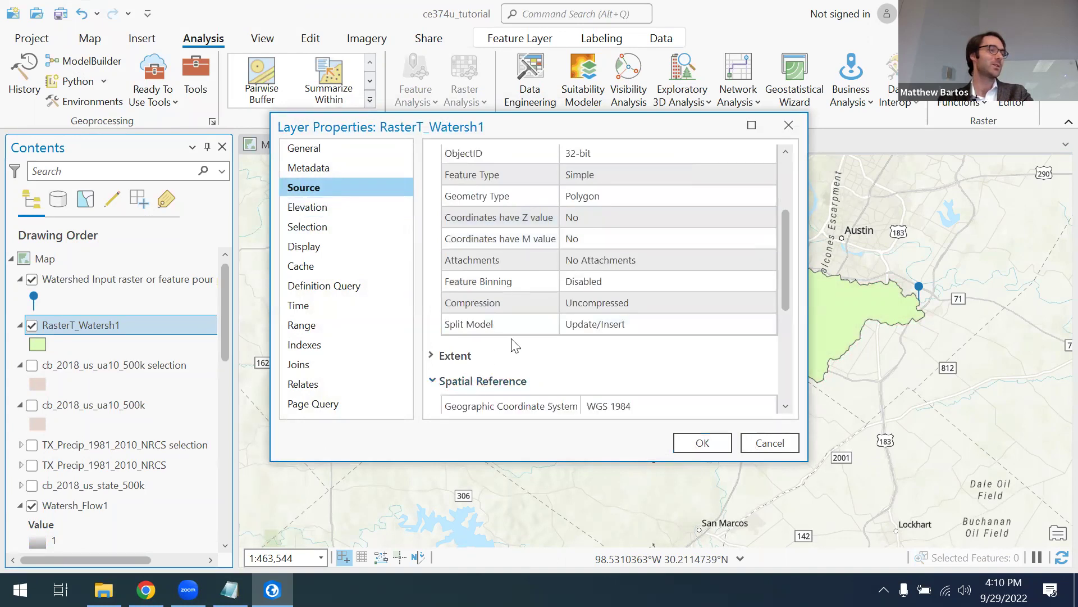
{"action": "scroll", "coordinate": [570, 302], "scroll_direction": "down", "scroll_amount": 3}
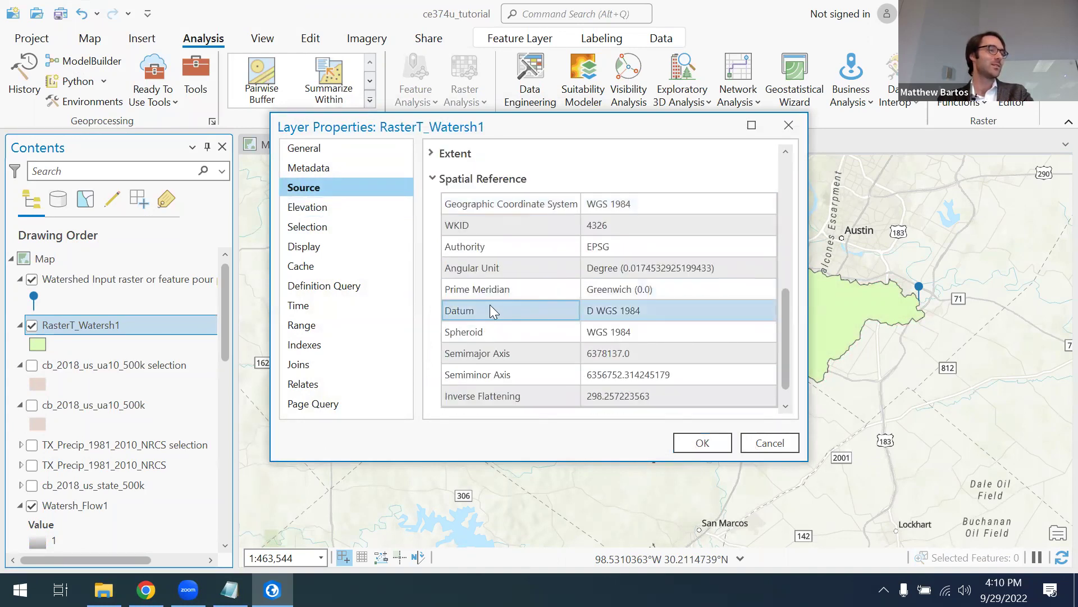
{"action": "scroll", "coordinate": [558, 267], "scroll_direction": "down", "scroll_amount": 1}
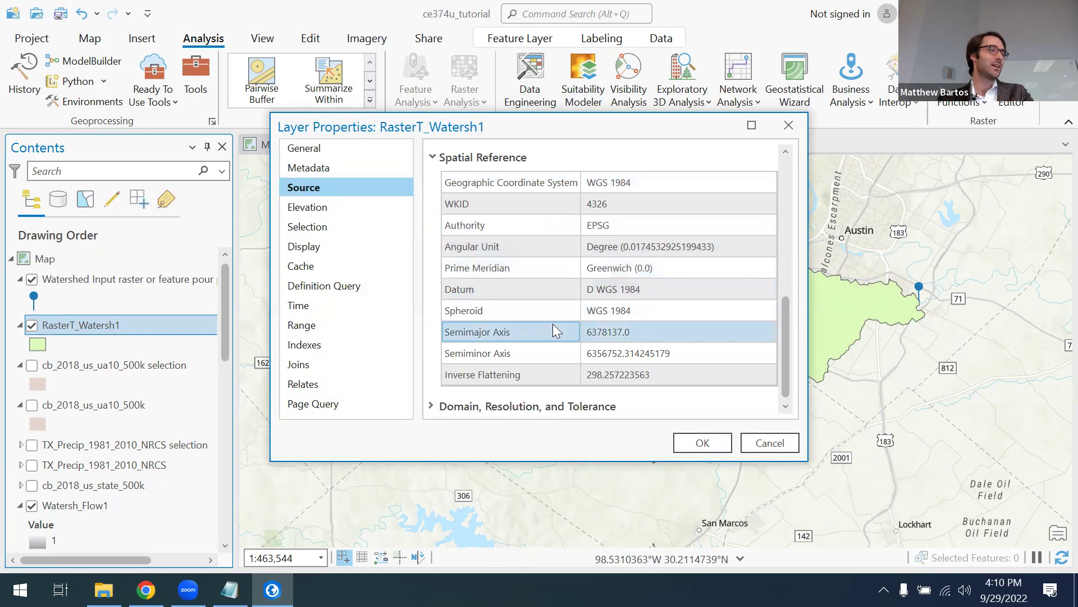
{"action": "scroll", "coordinate": [560, 326], "scroll_direction": "up", "scroll_amount": 3}
{"action": "left_click", "coordinate": [633, 347]}
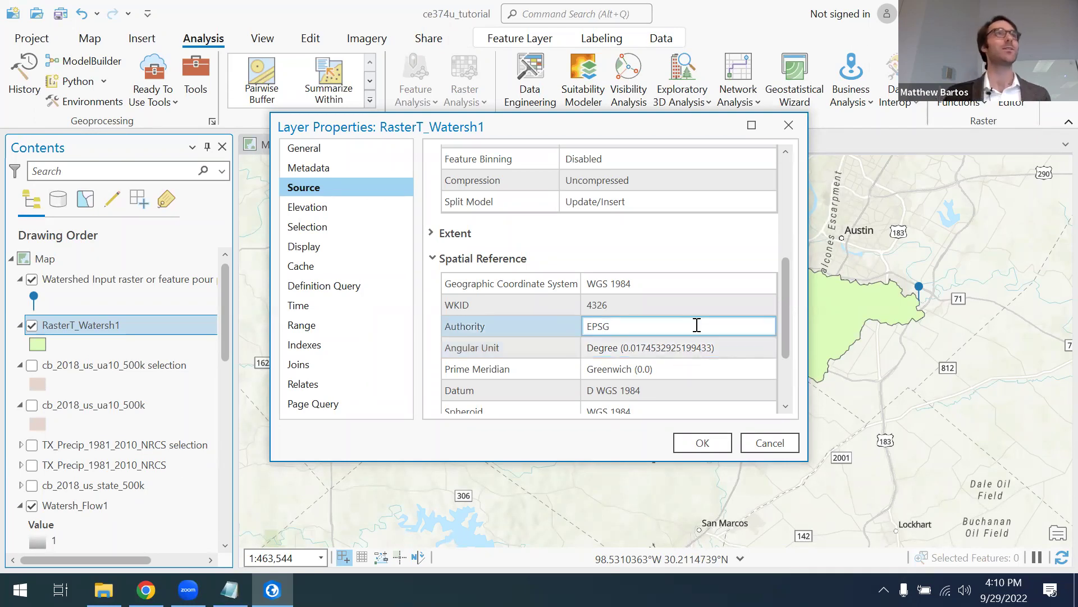
{"action": "left_click", "coordinate": [790, 125]}
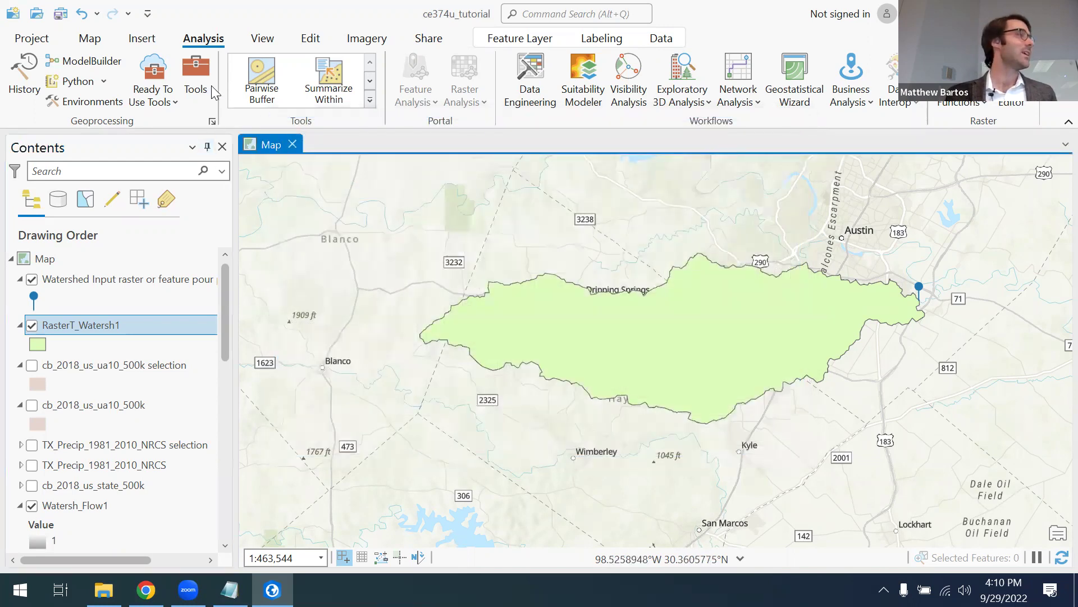
- Find the Project tool among the data management tools and set RasterT_Watersh1 as its input feature class
{"action": "left_click", "coordinate": [196, 72]}
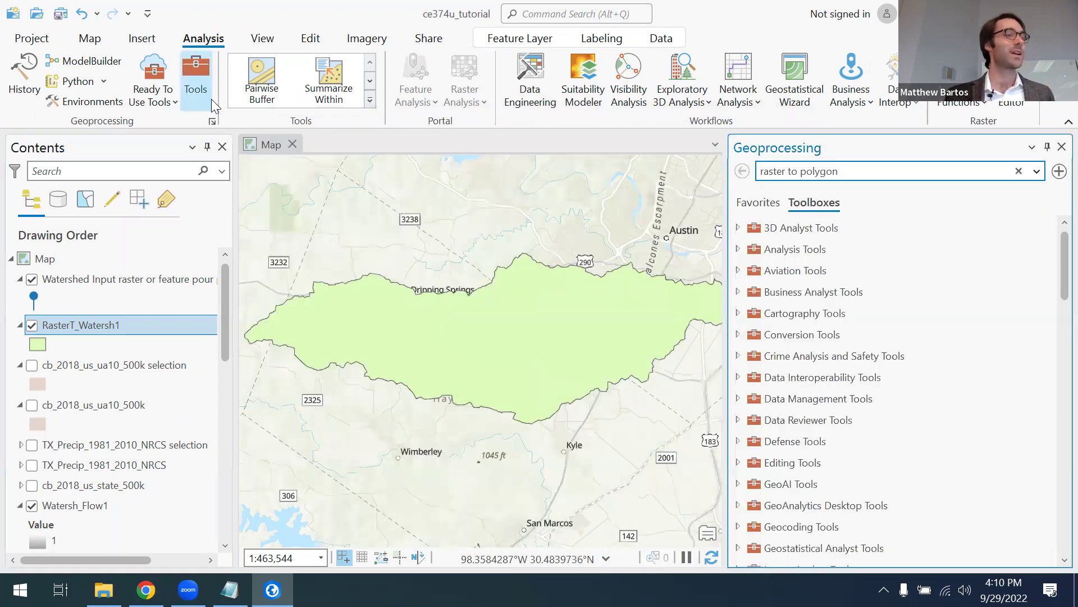
{"action": "left_click", "coordinate": [850, 169]}
{"action": "type", "text": "project"}
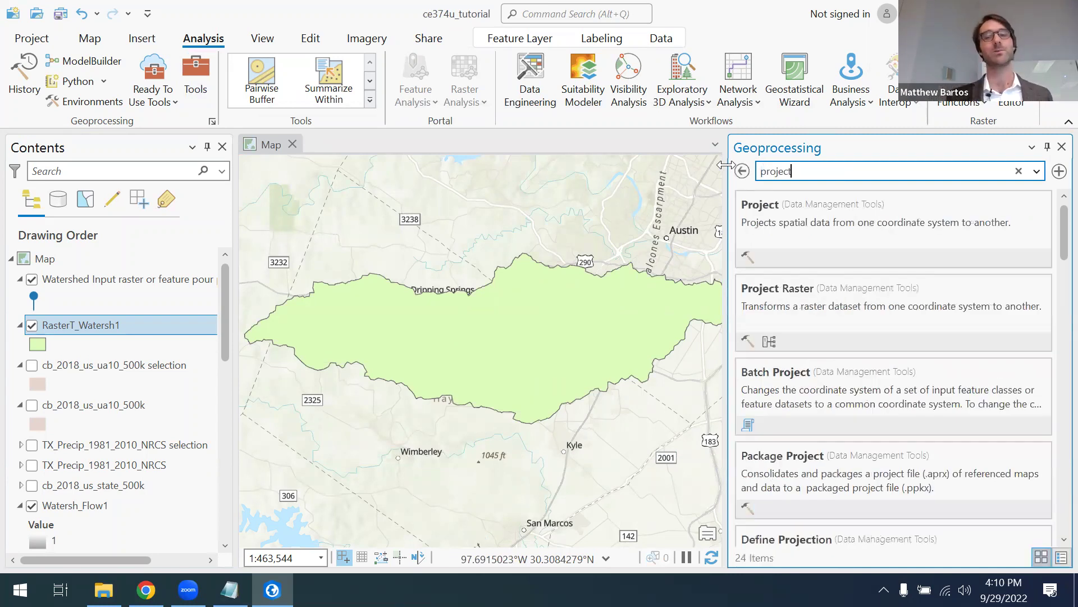
{"action": "left_click_drag", "start_coordinate": [794, 230], "coordinate": [780, 237]}
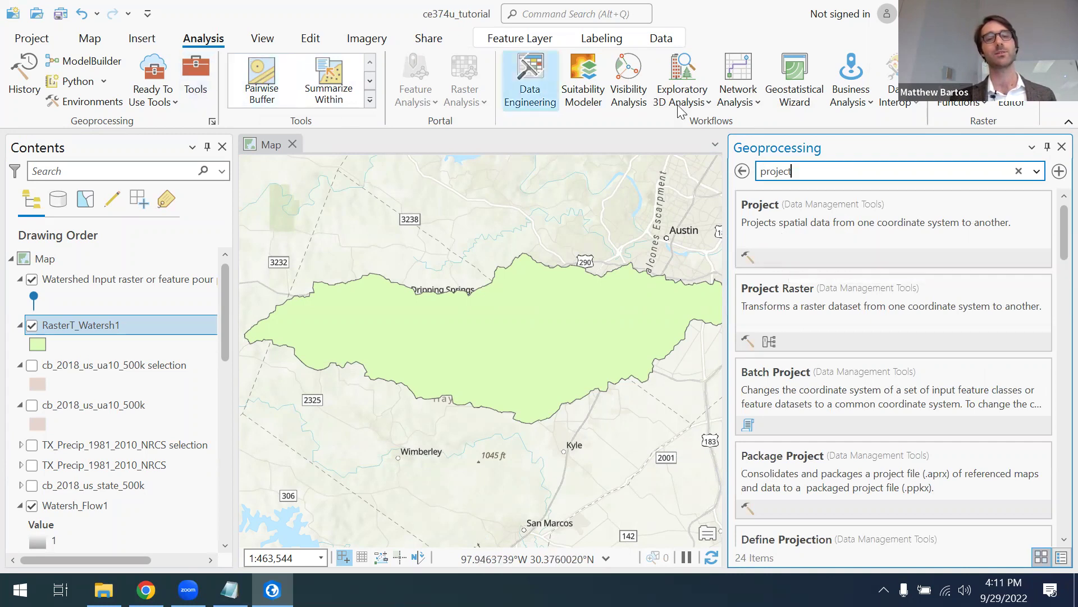
{"action": "left_click", "coordinate": [775, 229]}
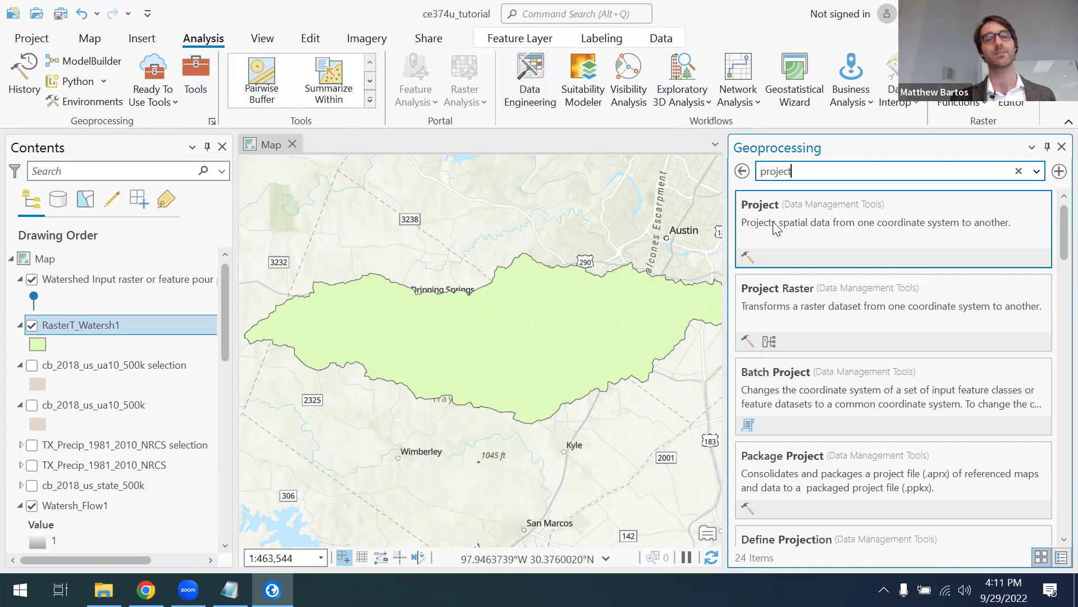
{"action": "left_click", "coordinate": [773, 223]}
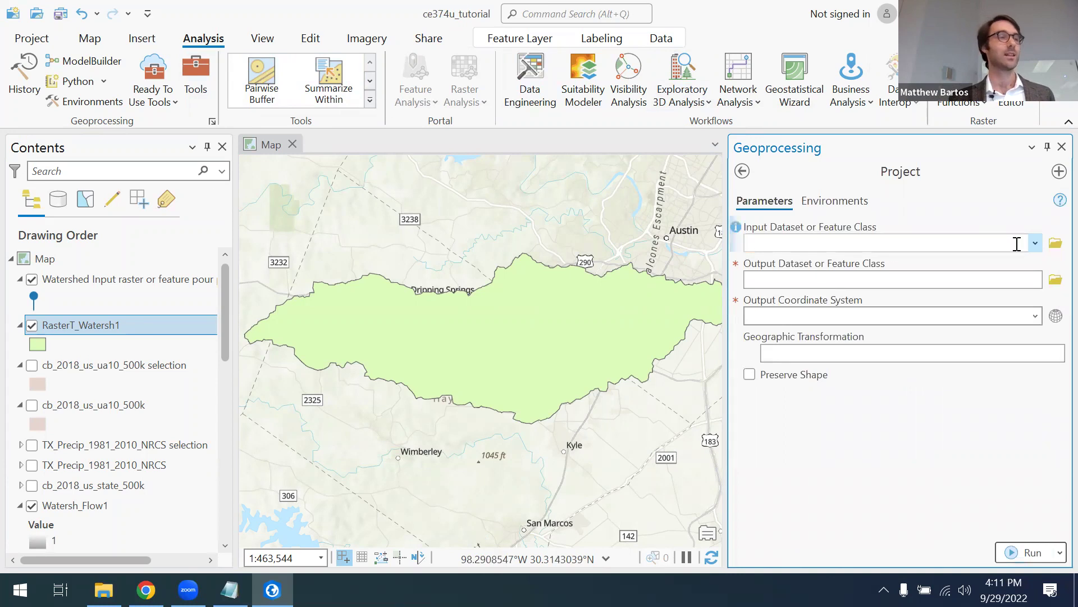
{"action": "left_click", "coordinate": [1035, 242]}
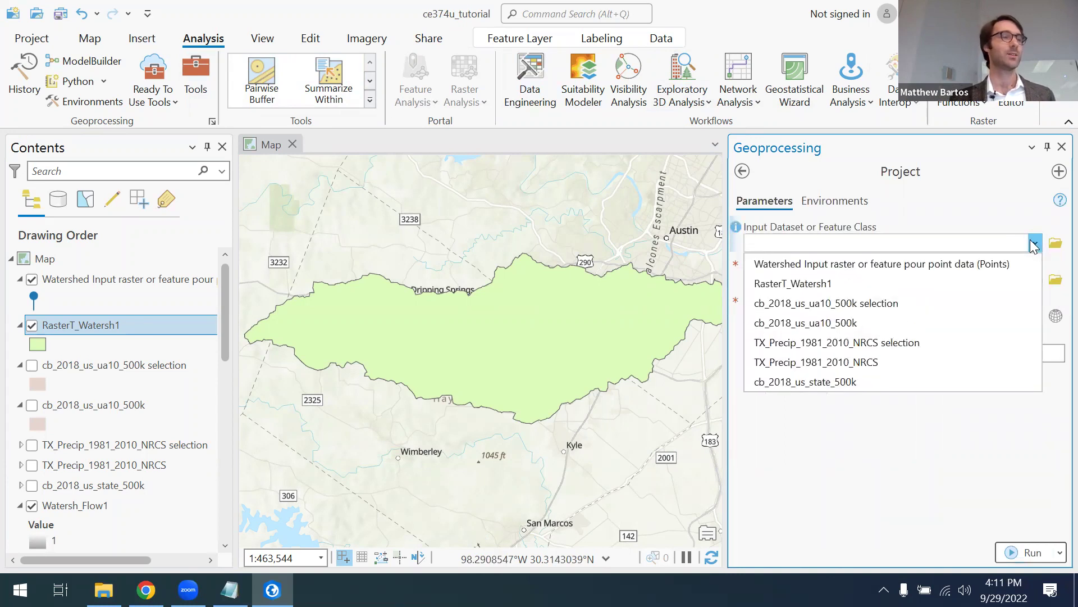
{"action": "left_click", "coordinate": [810, 285]}
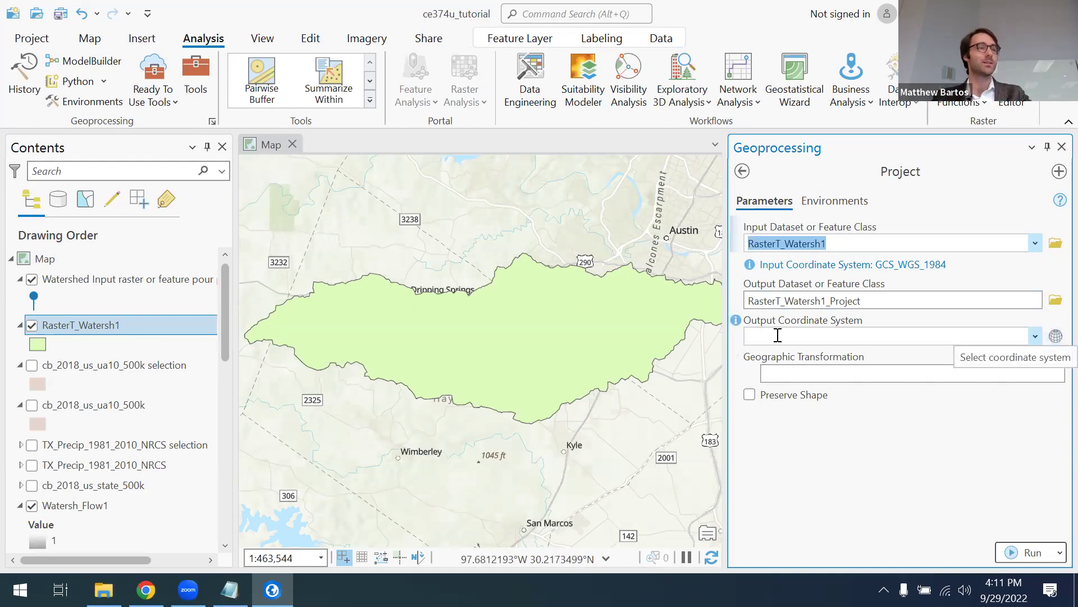
- Set the output coordinate system to USA Contiguous Albers Equal Area Conic from the projected North America continental systems
{"action": "mouse_move", "coordinate": [752, 325]}
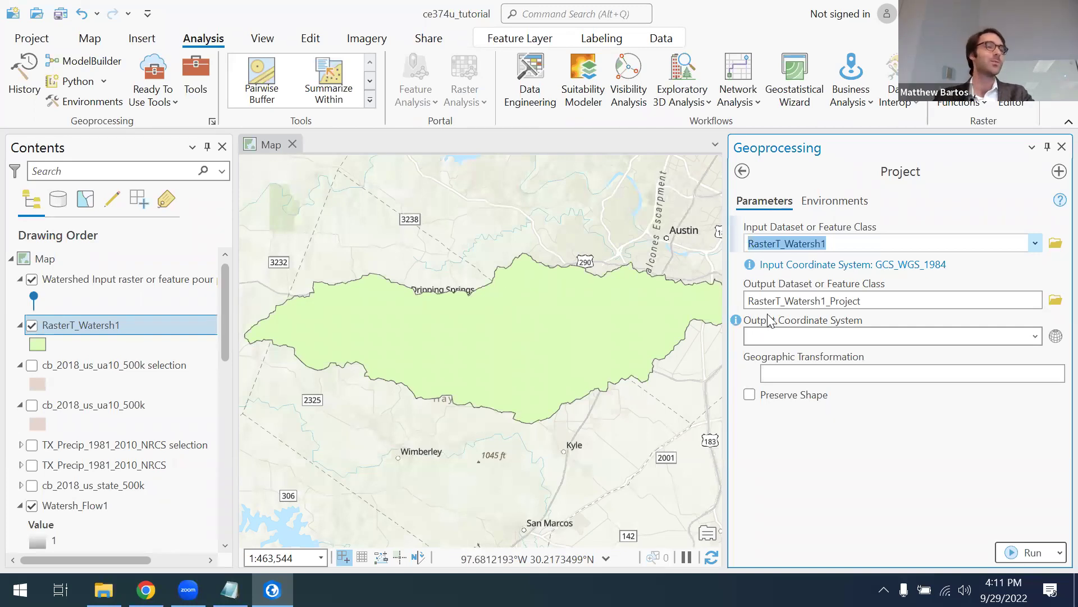
{"action": "left_click", "coordinate": [1054, 339]}
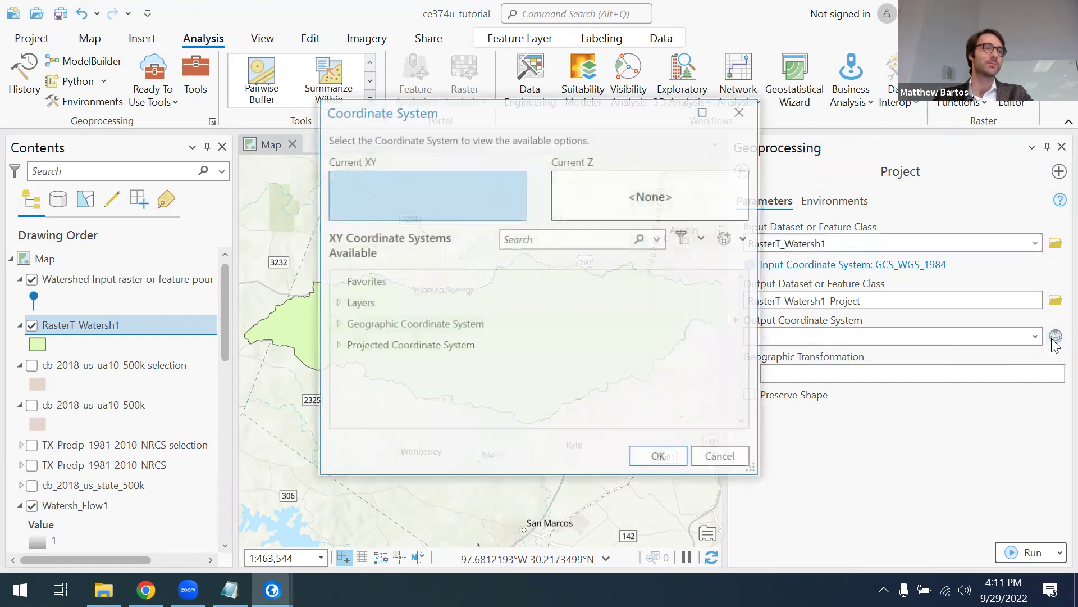
{"action": "left_click", "coordinate": [337, 346]}
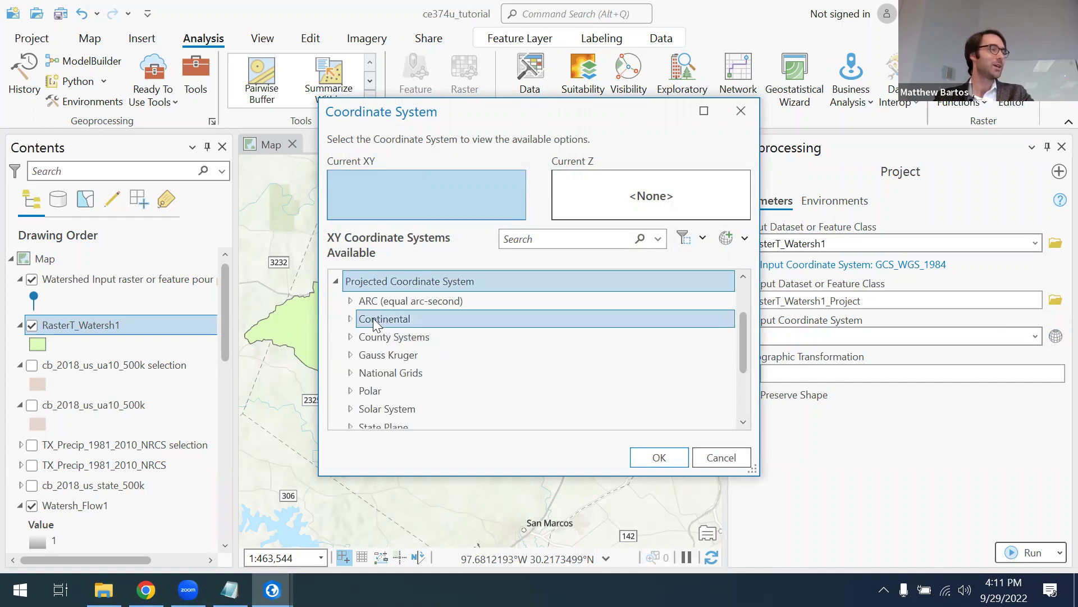
{"action": "left_click", "coordinate": [350, 318]}
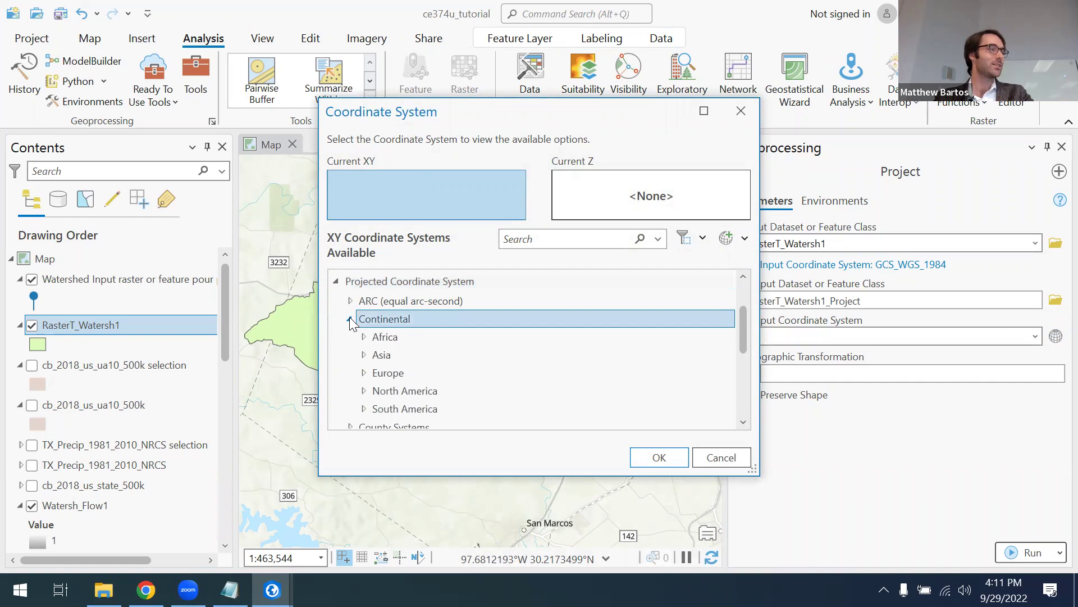
{"action": "left_click", "coordinate": [364, 390]}
{"action": "scroll", "coordinate": [440, 348], "scroll_direction": "down", "scroll_amount": 3}
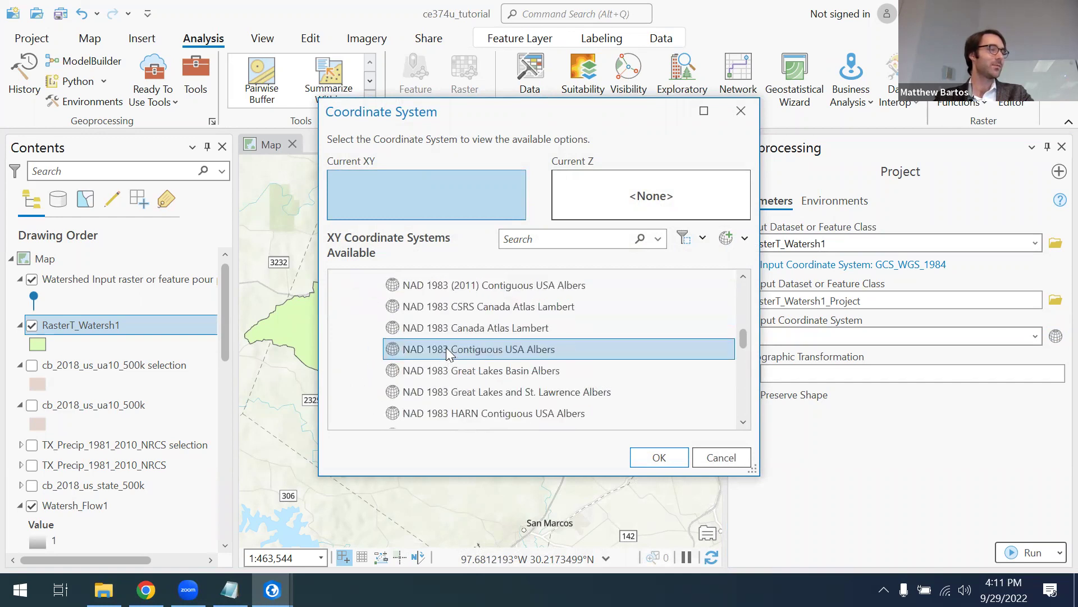
{"action": "scroll", "coordinate": [446, 348], "scroll_direction": "down", "scroll_amount": 2}
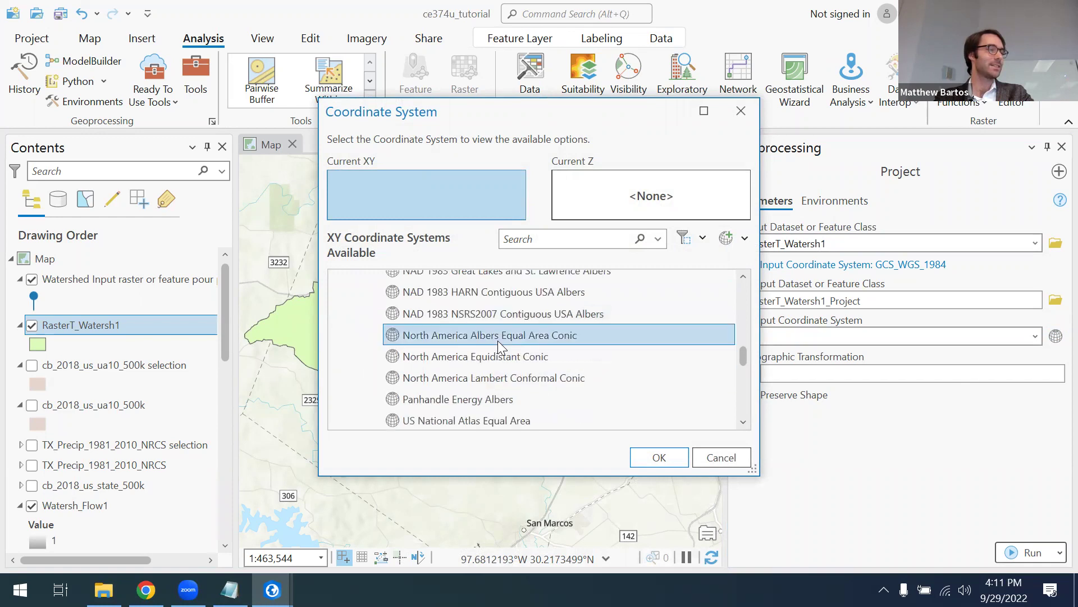
{"action": "scroll", "coordinate": [499, 341], "scroll_direction": "down", "scroll_amount": 3}
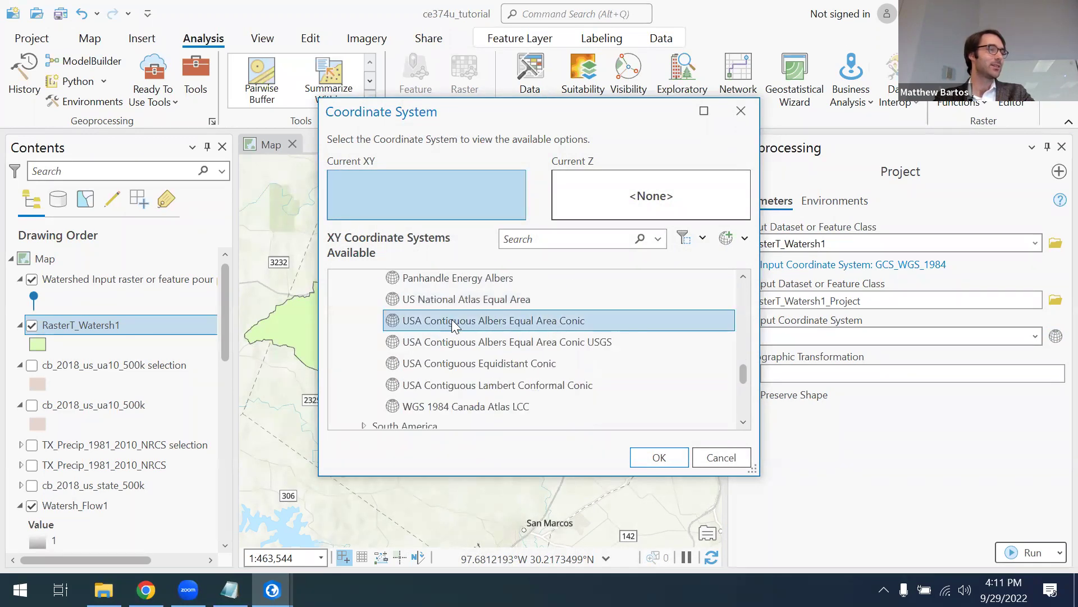
{"action": "left_click", "coordinate": [479, 320]}
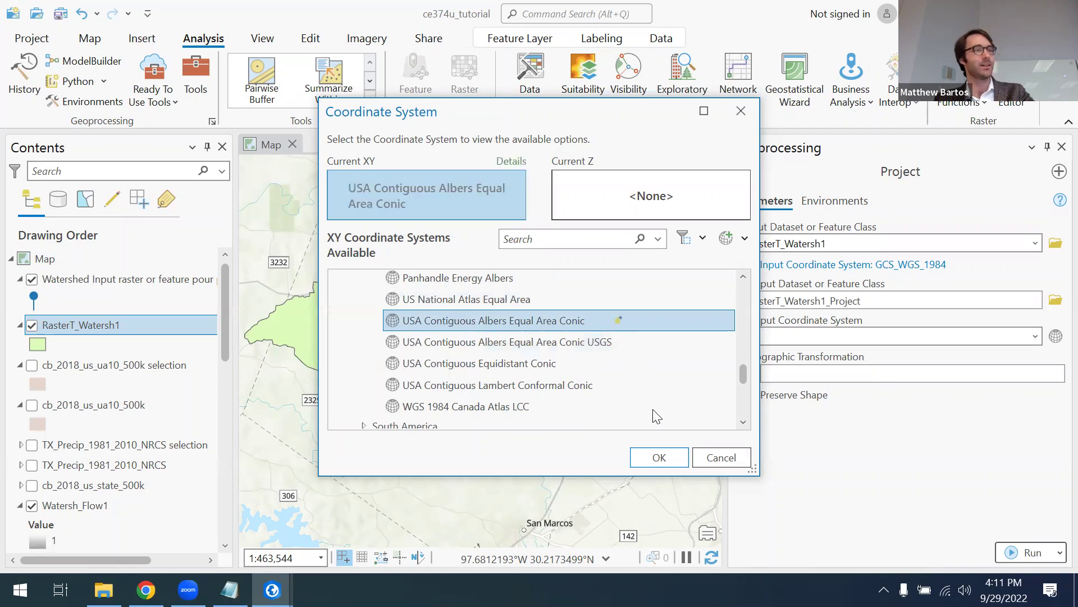
{"action": "left_click", "coordinate": [659, 459]}
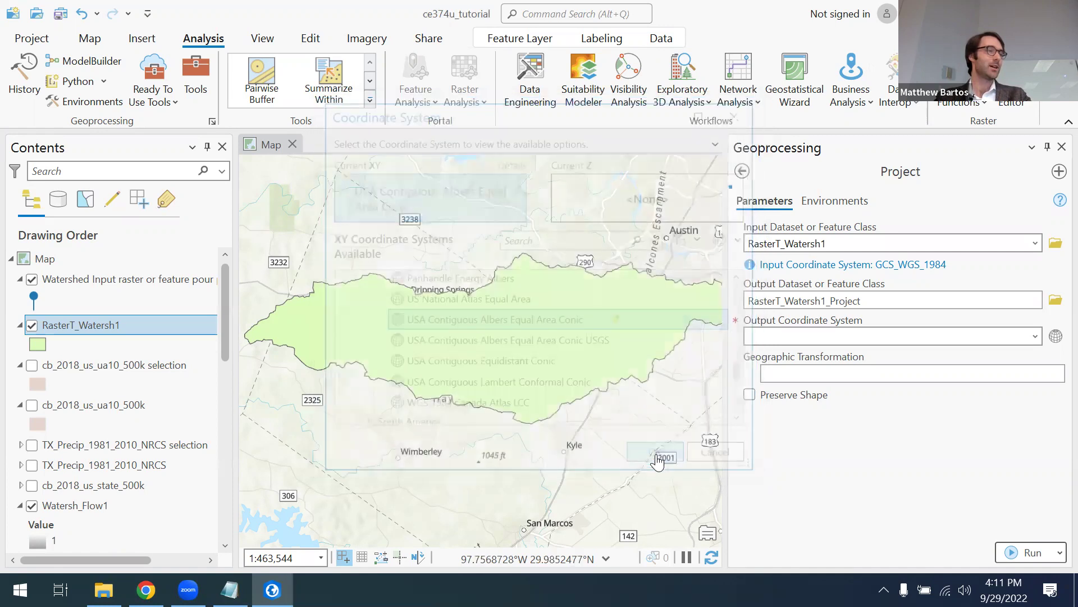
- Project RasterT_Watersh1 to USA Contiguous Albers Equal Area Conic as RasterT_Watersh1_Project, close the geoprocessing tool and hide the original layer
{"action": "left_click", "coordinate": [1030, 552]}
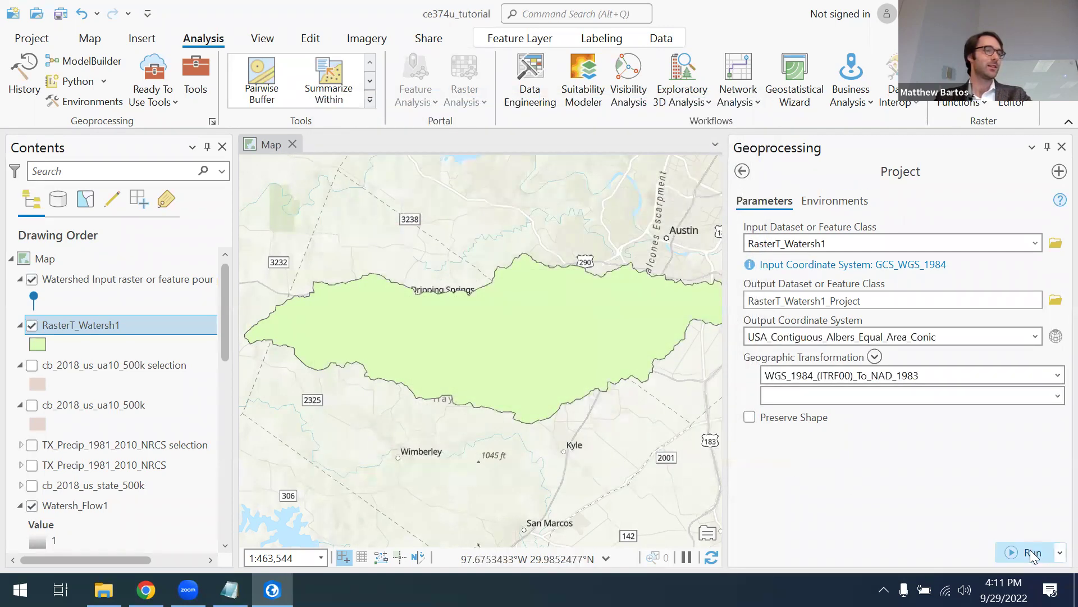
{"action": "mouse_move", "coordinate": [1031, 553]}
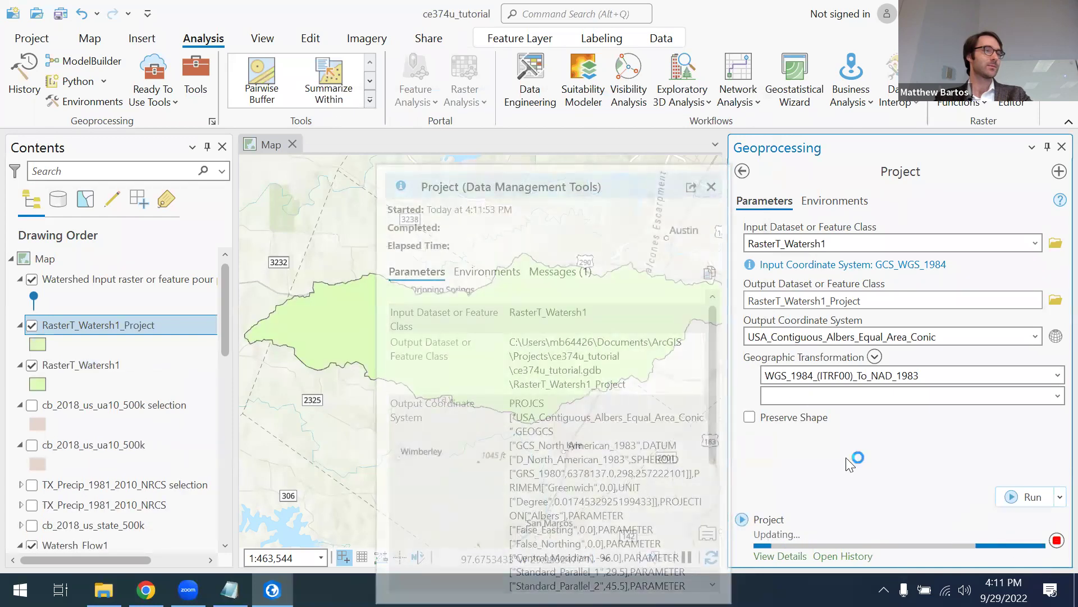
{"action": "left_click", "coordinate": [1056, 147]}
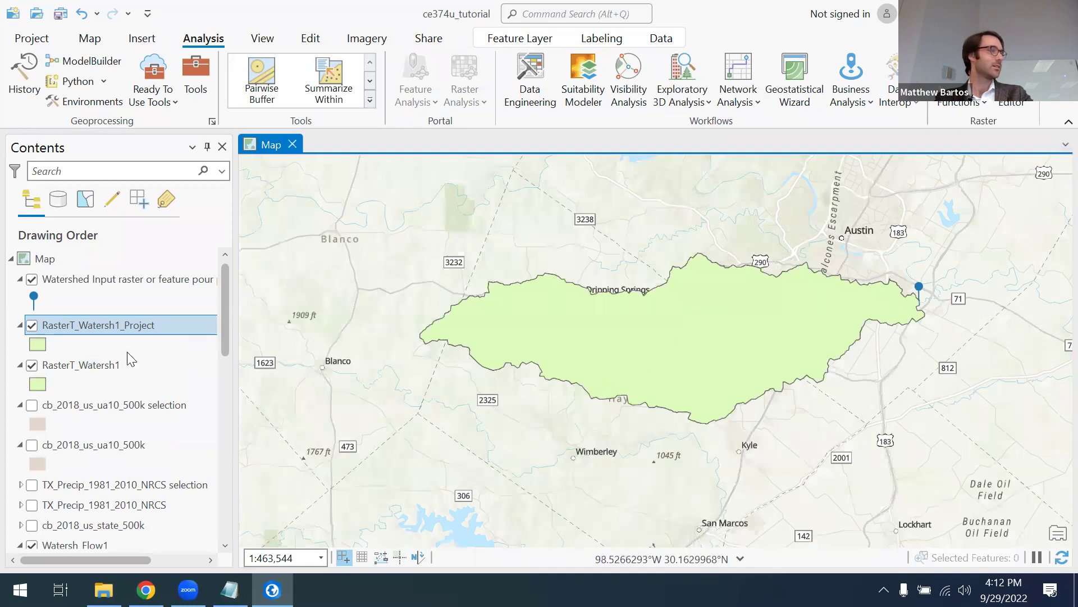
{"action": "left_click", "coordinate": [32, 365]}
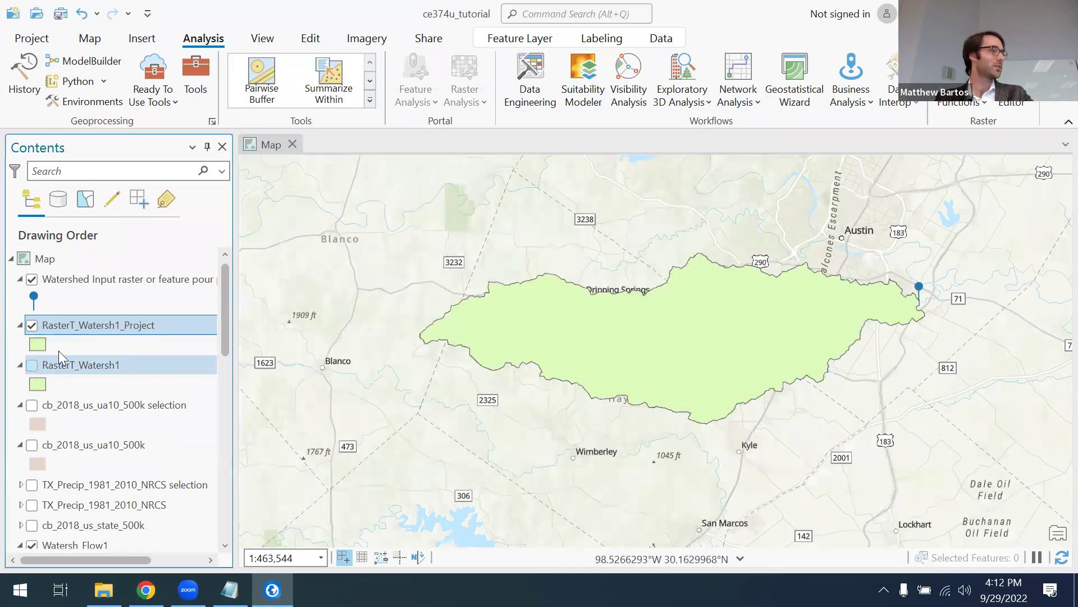
- Check the projected coordinate system and linear unit in the spatial reference of RasterT_Watersh1_Project, then dismiss its layer properties
{"action": "right_click", "coordinate": [103, 330]}
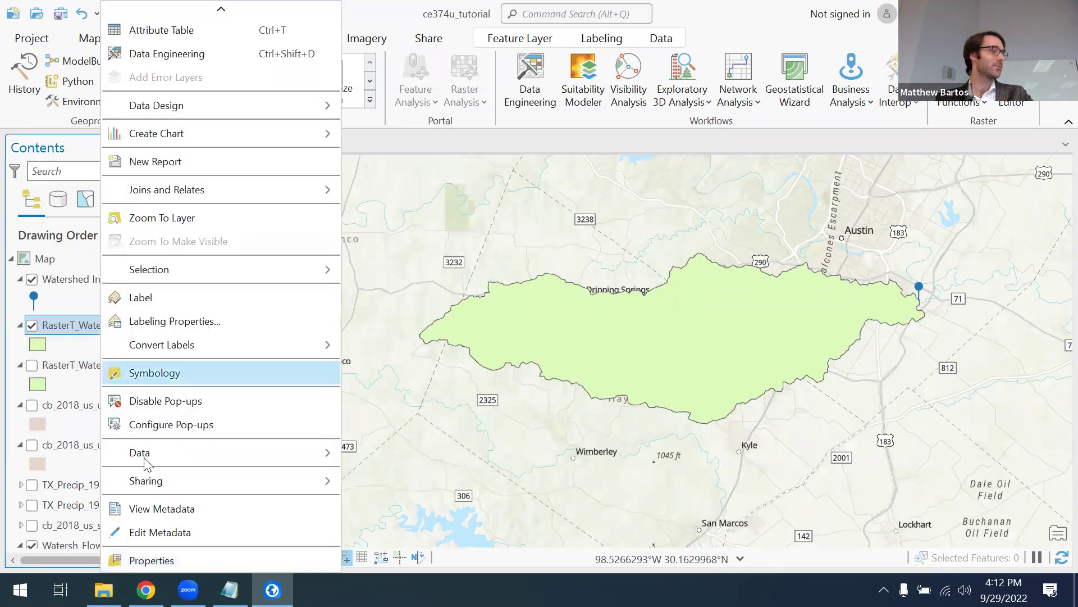
{"action": "left_click", "coordinate": [162, 559]}
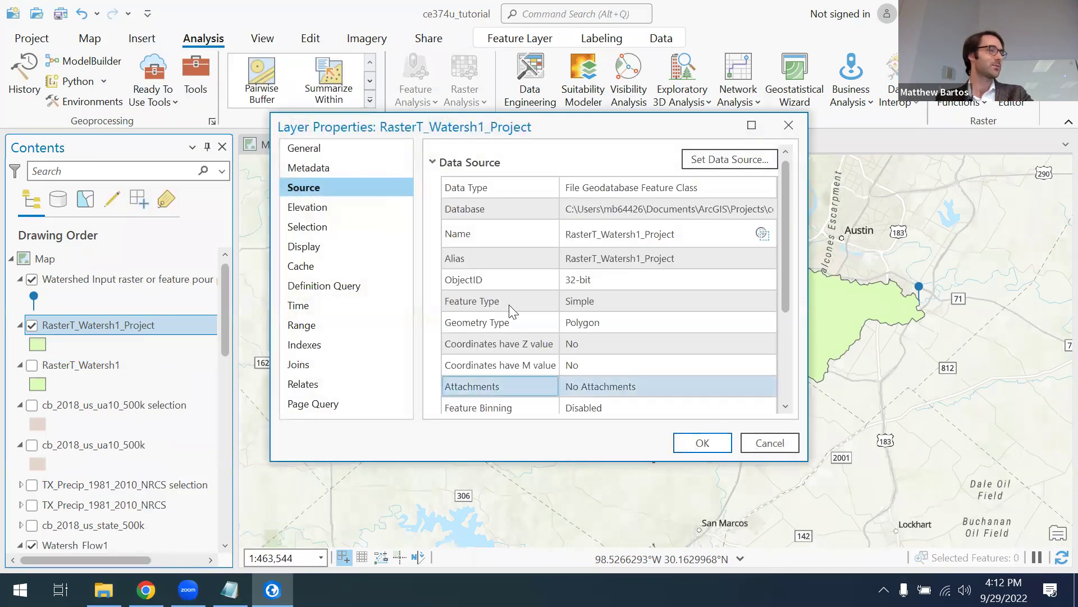
{"action": "scroll", "coordinate": [540, 287], "scroll_direction": "down", "scroll_amount": 3}
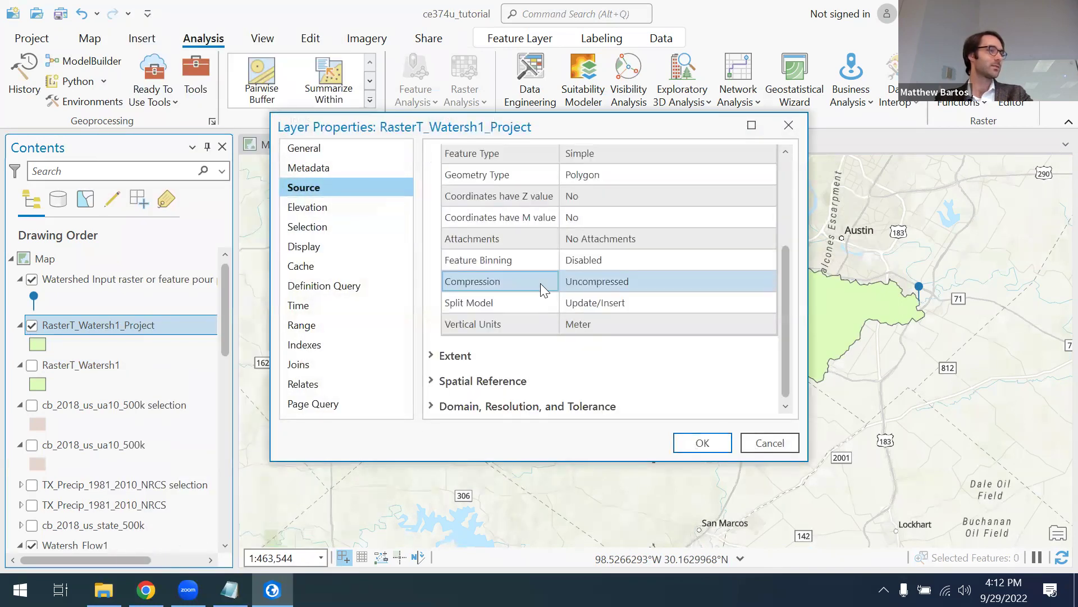
{"action": "left_click", "coordinate": [467, 380]}
{"action": "scroll", "coordinate": [581, 341], "scroll_direction": "down", "scroll_amount": 3}
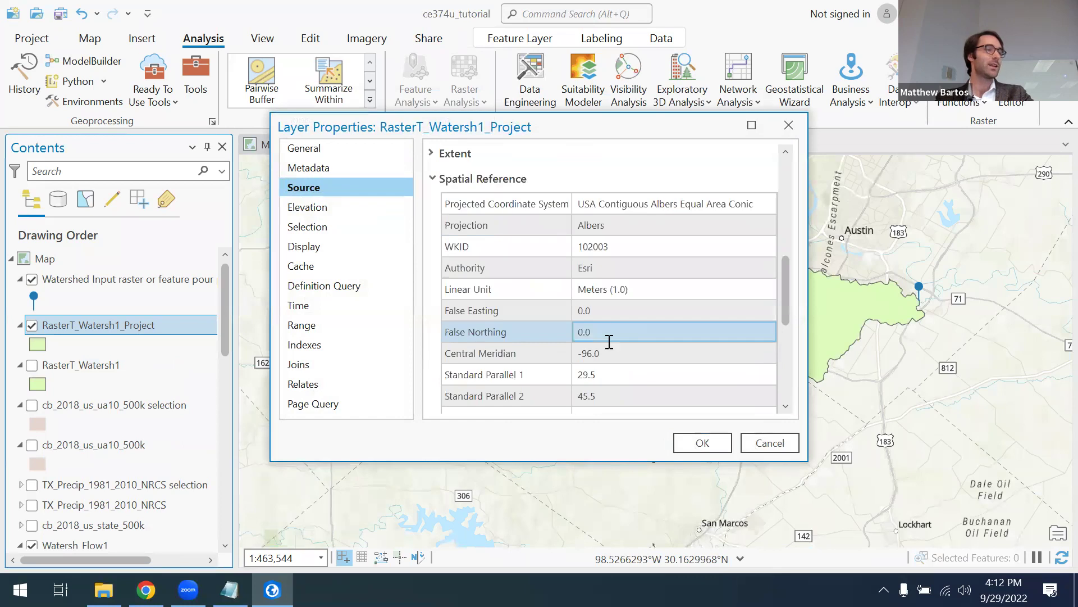
{"action": "left_click", "coordinate": [603, 288]}
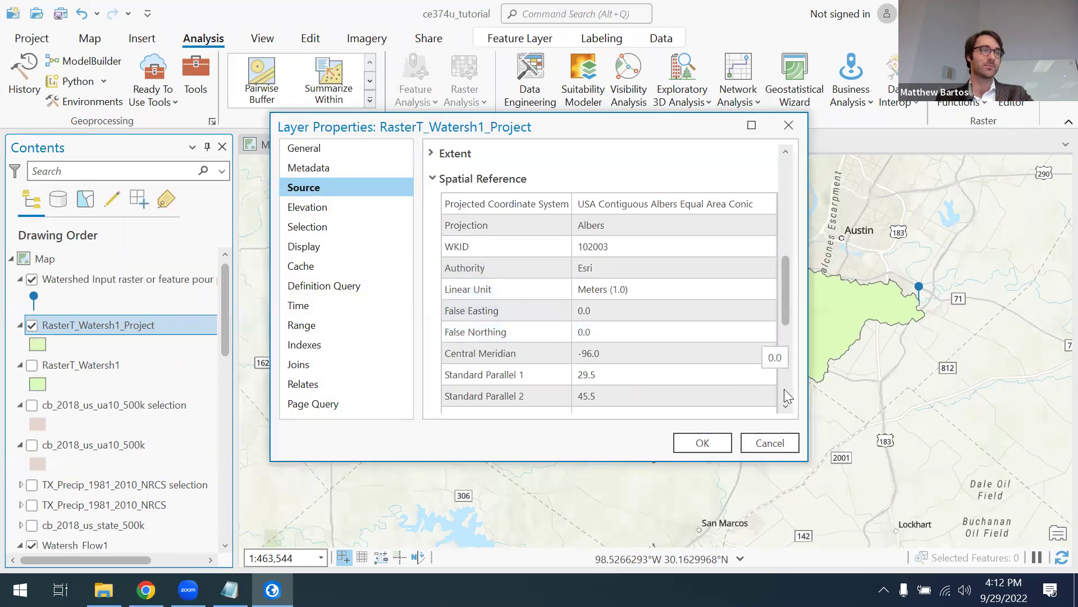
{"action": "left_click", "coordinate": [771, 443]}
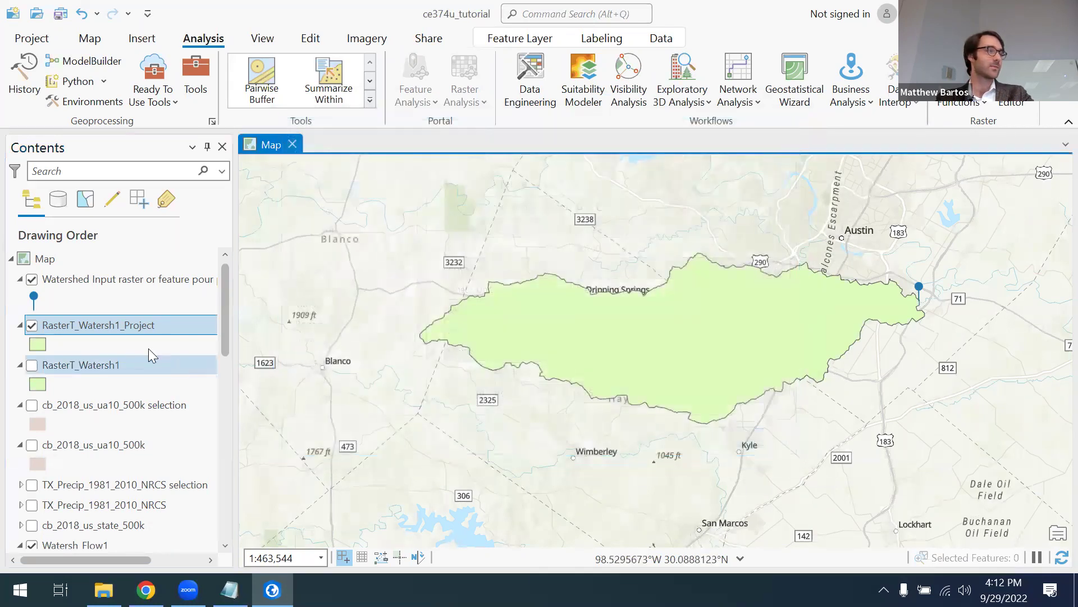
- Inspect the shape area of the larger polygon in the attribute table of RasterT_Watersh1_Project, then close the table
{"action": "right_click", "coordinate": [114, 328]}
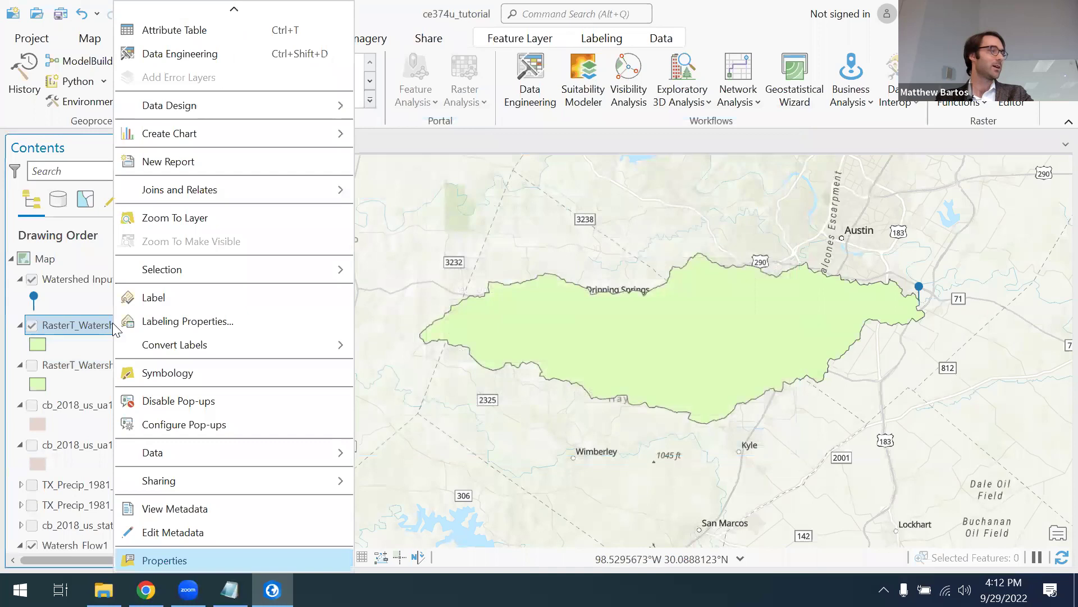
{"action": "left_click", "coordinate": [195, 50]}
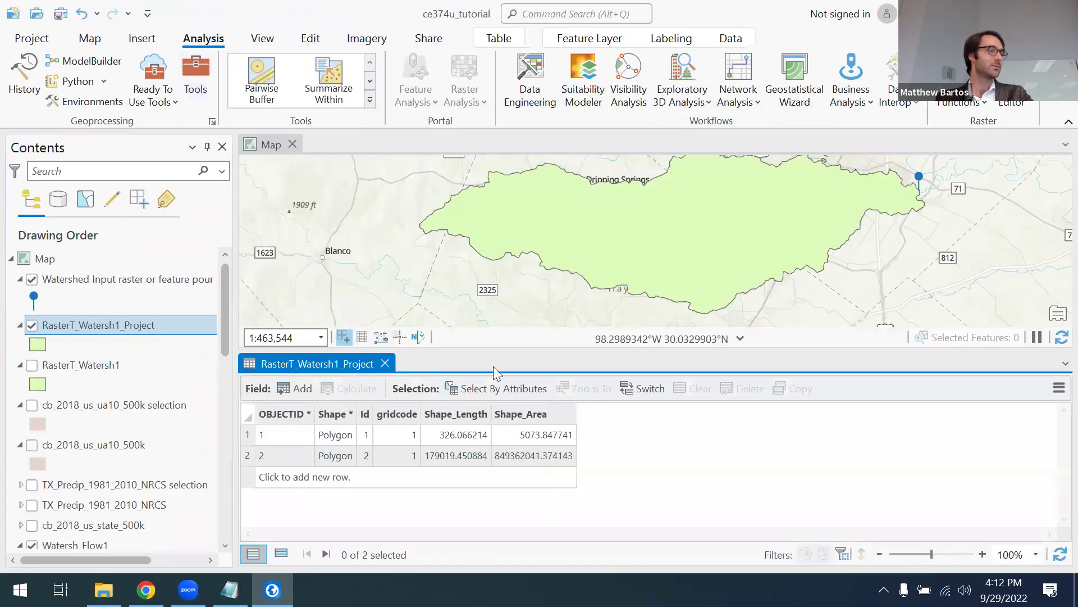
{"action": "left_click", "coordinate": [521, 456]}
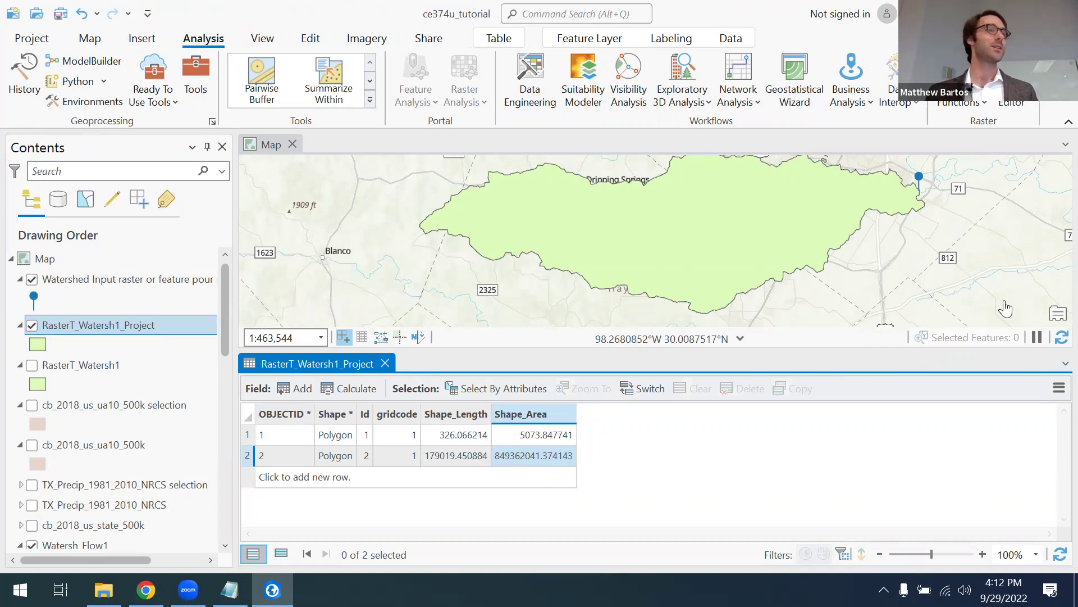
{"action": "left_click", "coordinate": [385, 364]}
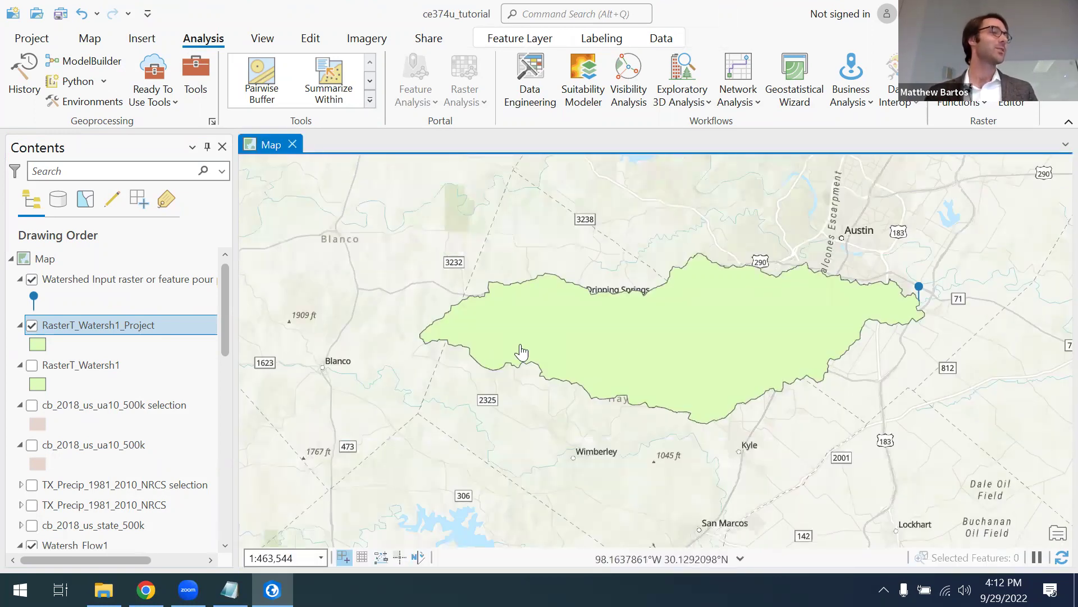
- Hide the watershed pour point layer and create a new ANSI portrait Letter layout, 8.5 by 11 inches
{"action": "left_click", "coordinate": [32, 279]}
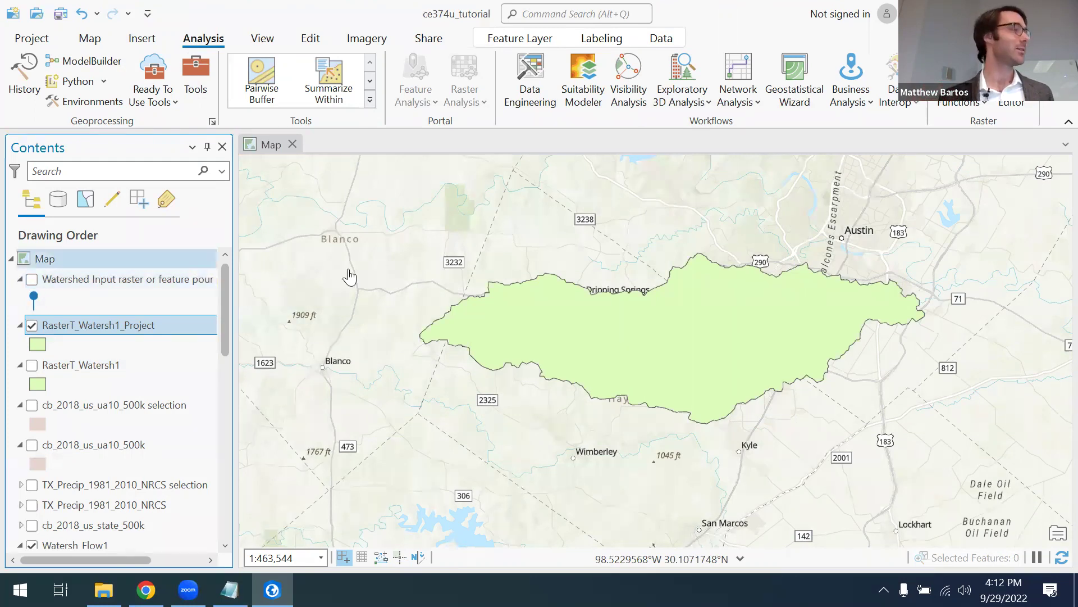
{"action": "left_click_drag", "start_coordinate": [915, 260], "coordinate": [879, 280]}
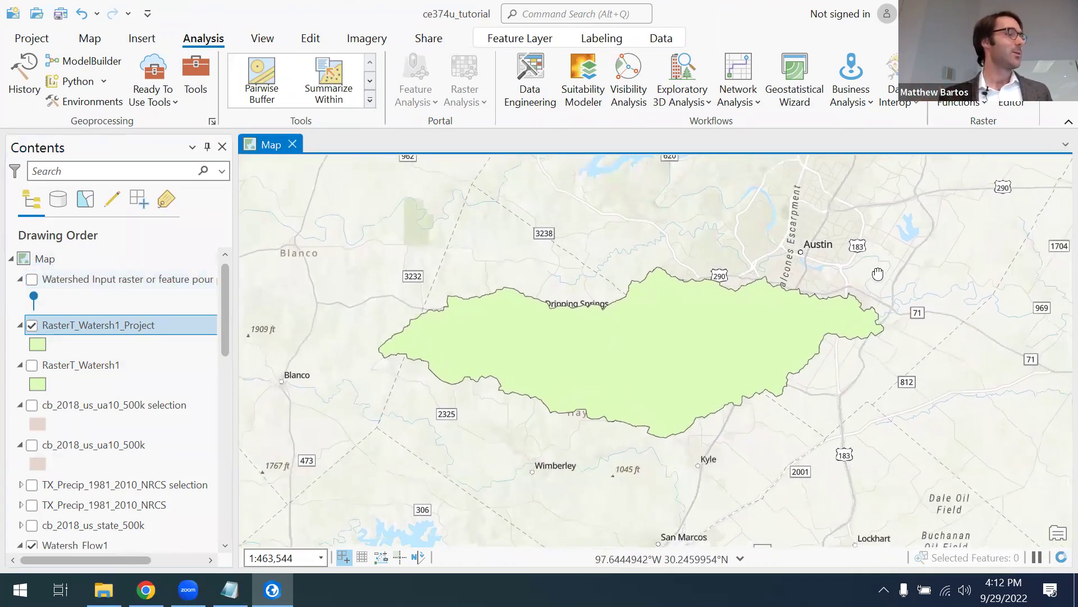
{"action": "left_click", "coordinate": [92, 41]}
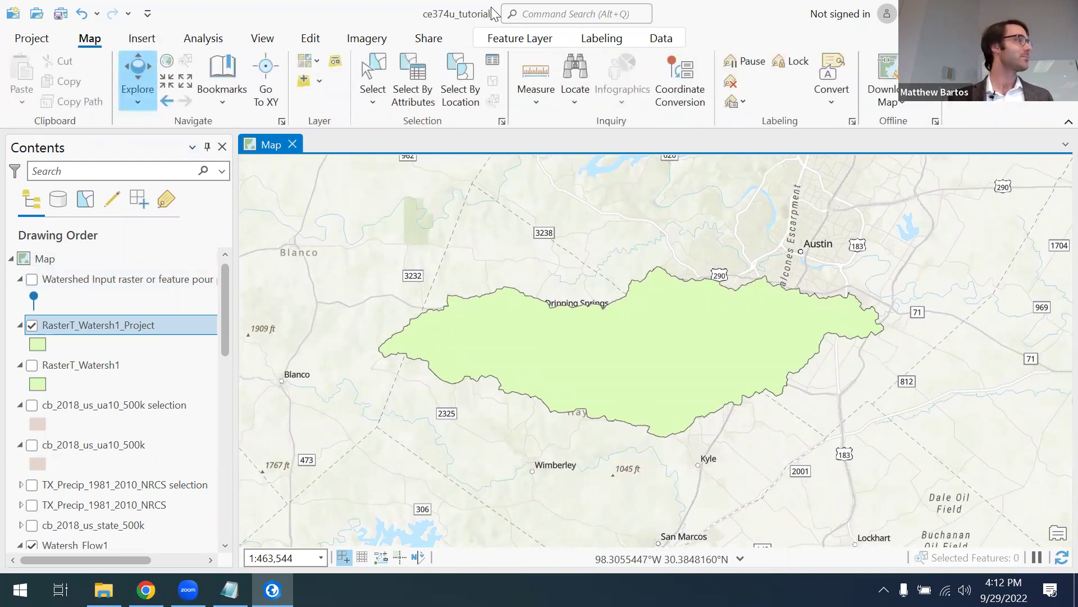
{"action": "left_click", "coordinate": [139, 43]}
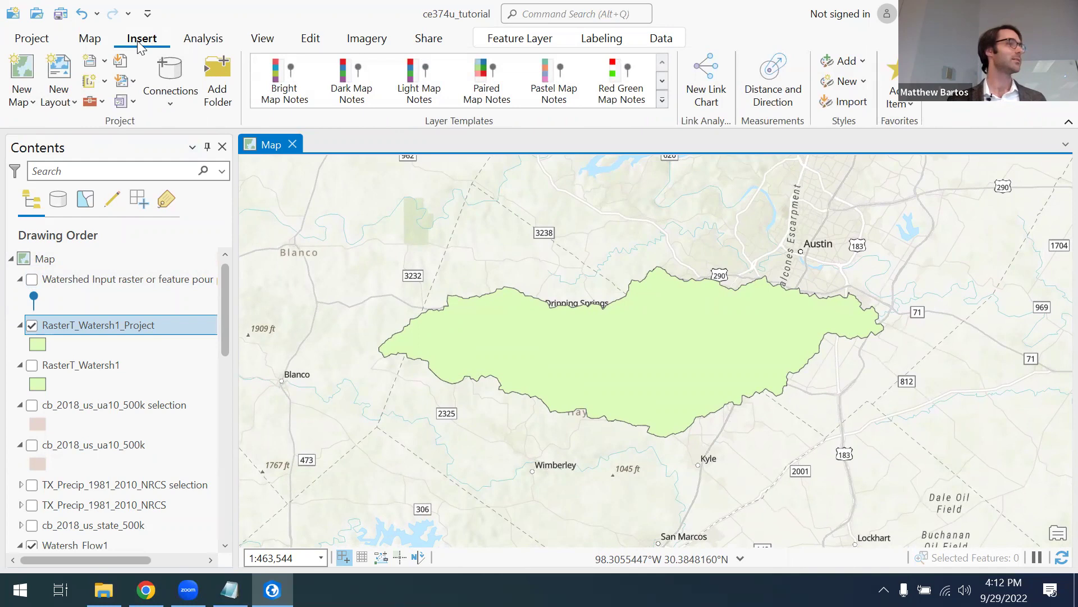
{"action": "left_click", "coordinate": [62, 78]}
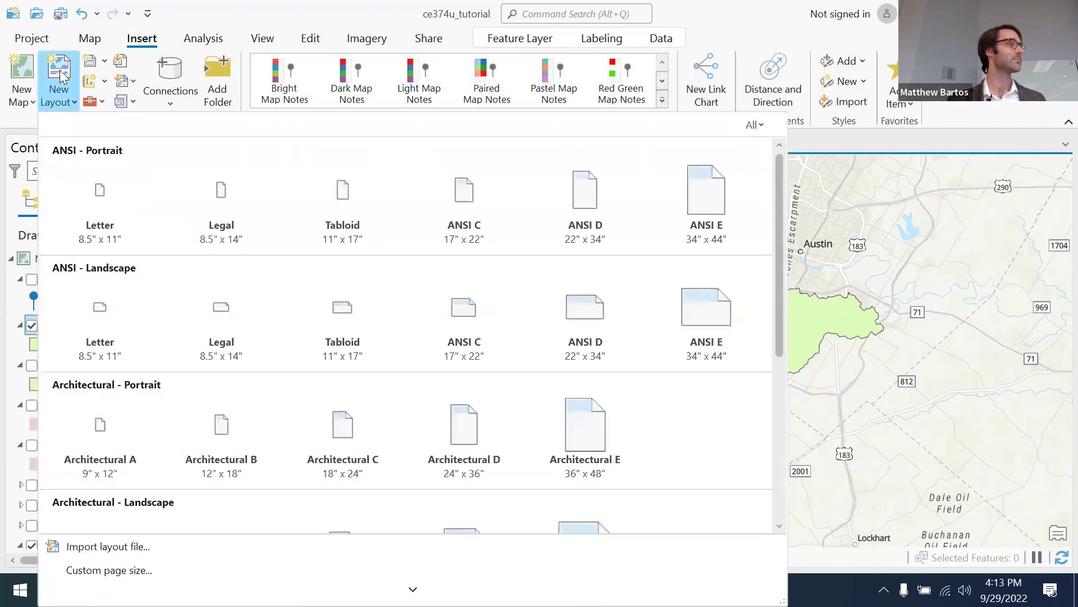
{"action": "left_click", "coordinate": [102, 203]}
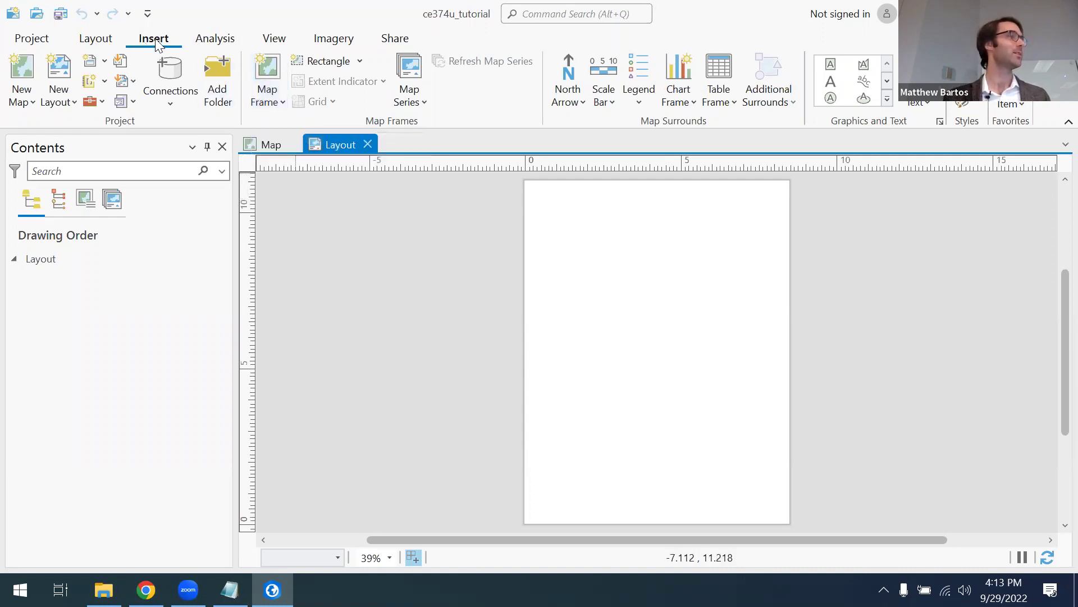
- Add a rectangular map frame with the map's default extent, covering nearly the whole layout page
{"action": "left_click", "coordinate": [265, 68]}
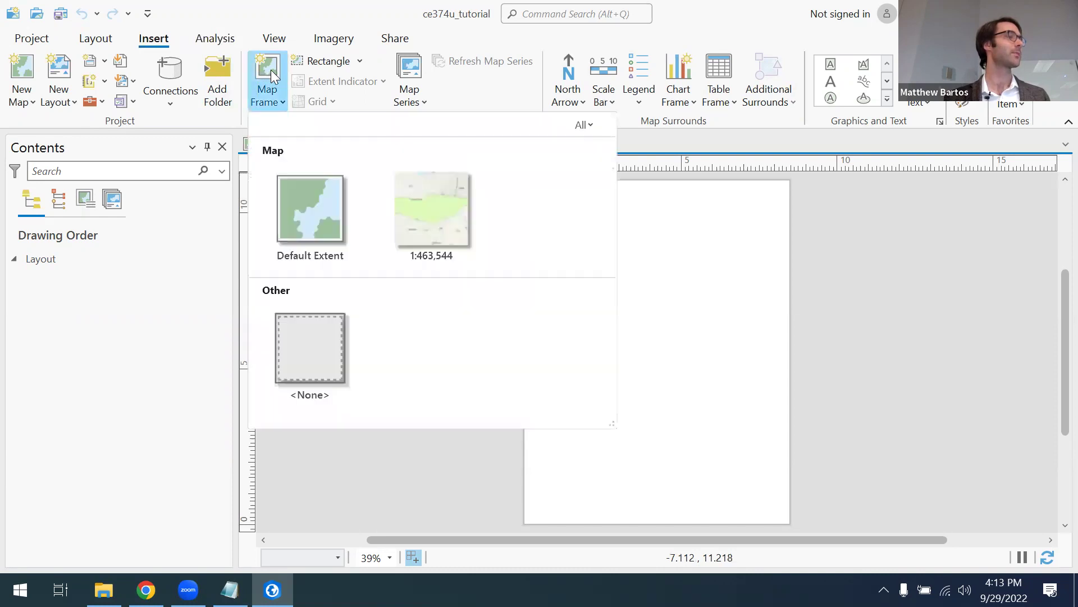
{"action": "left_click", "coordinate": [315, 213]}
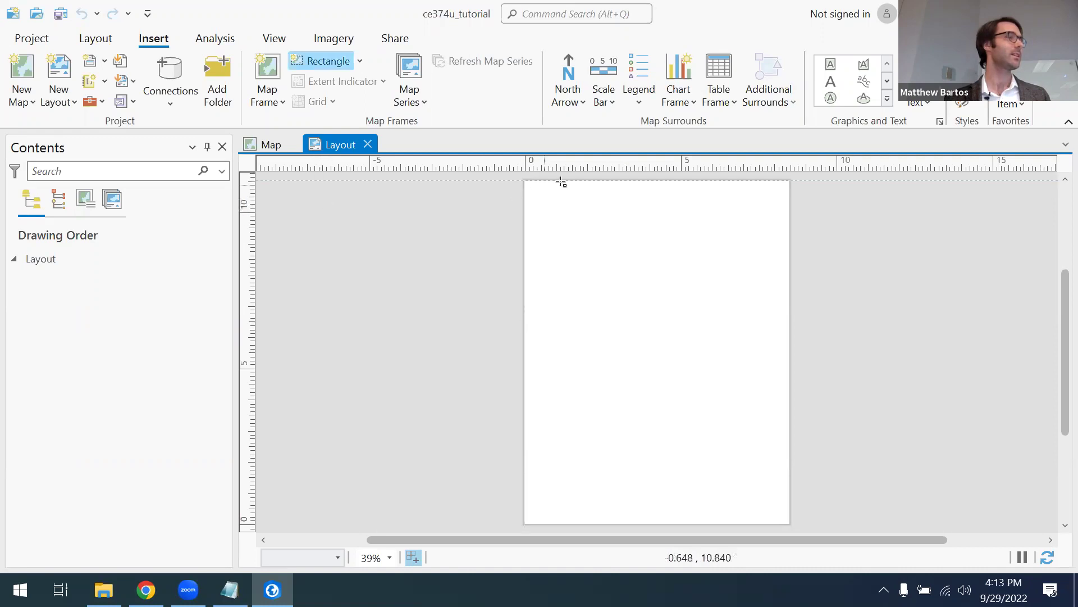
{"action": "left_click_drag", "start_coordinate": [530, 187], "coordinate": [782, 519]}
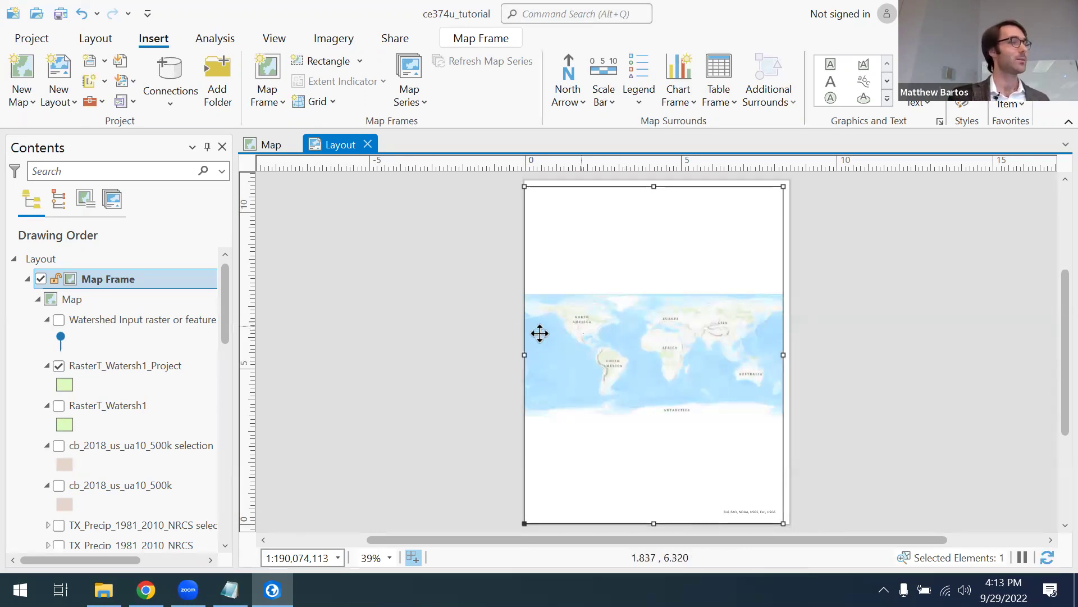
- Activate the map frame and frame the projected watershed so it spans the frame's width at a scale of about 1:367,657
{"action": "right_click", "coordinate": [576, 324]}
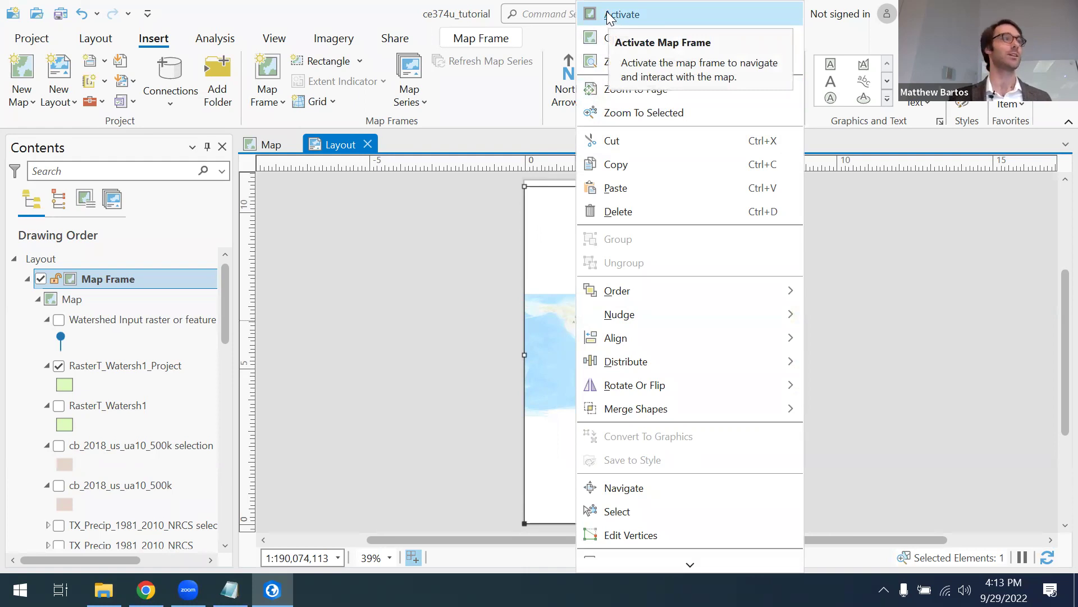
{"action": "left_click", "coordinate": [646, 298]}
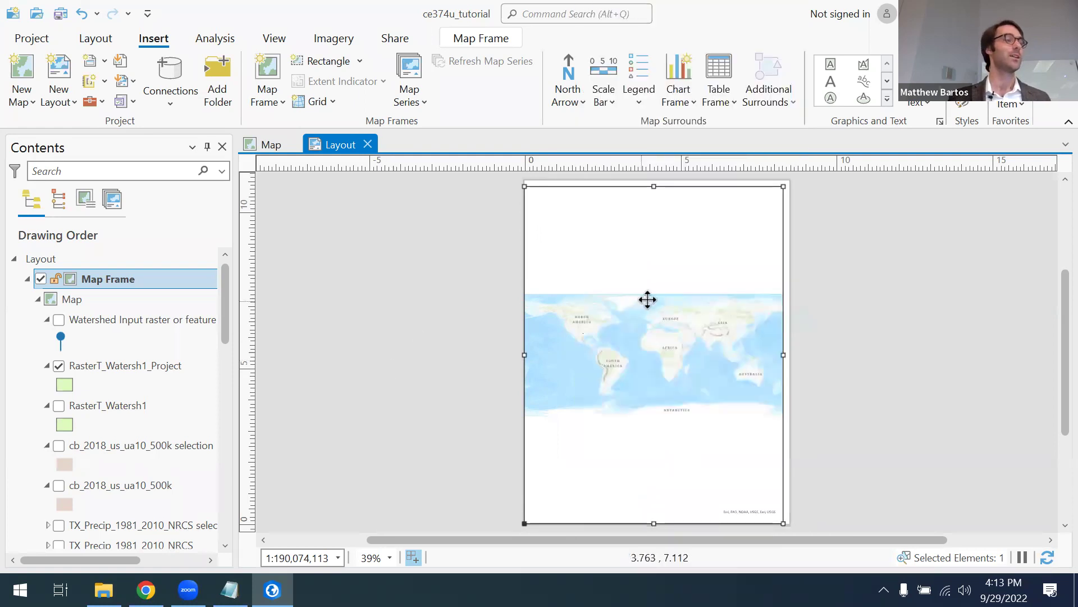
{"action": "right_click", "coordinate": [628, 351]}
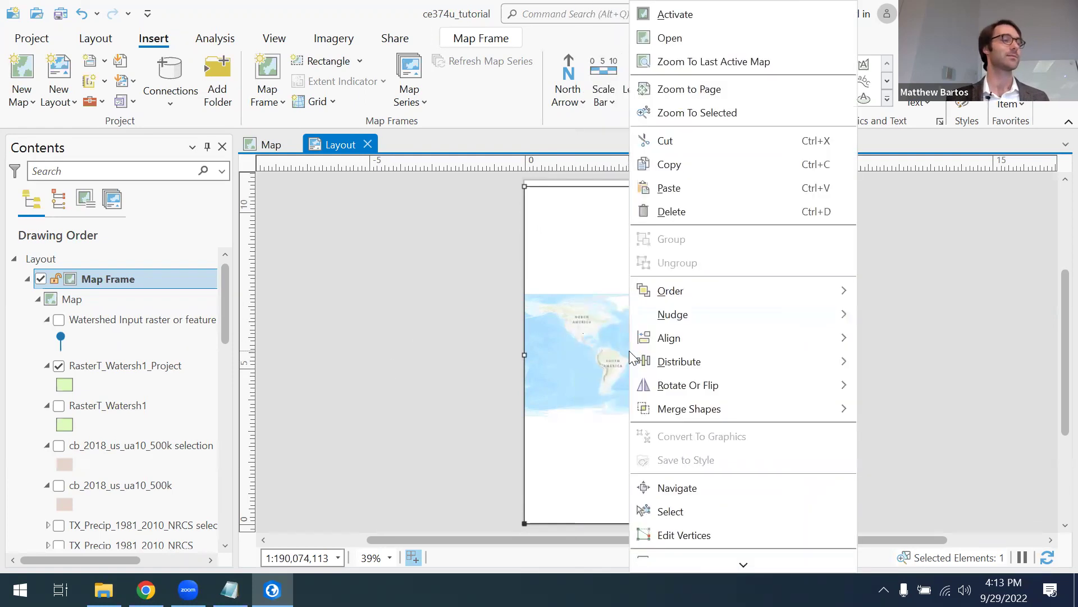
{"action": "left_click", "coordinate": [666, 16]}
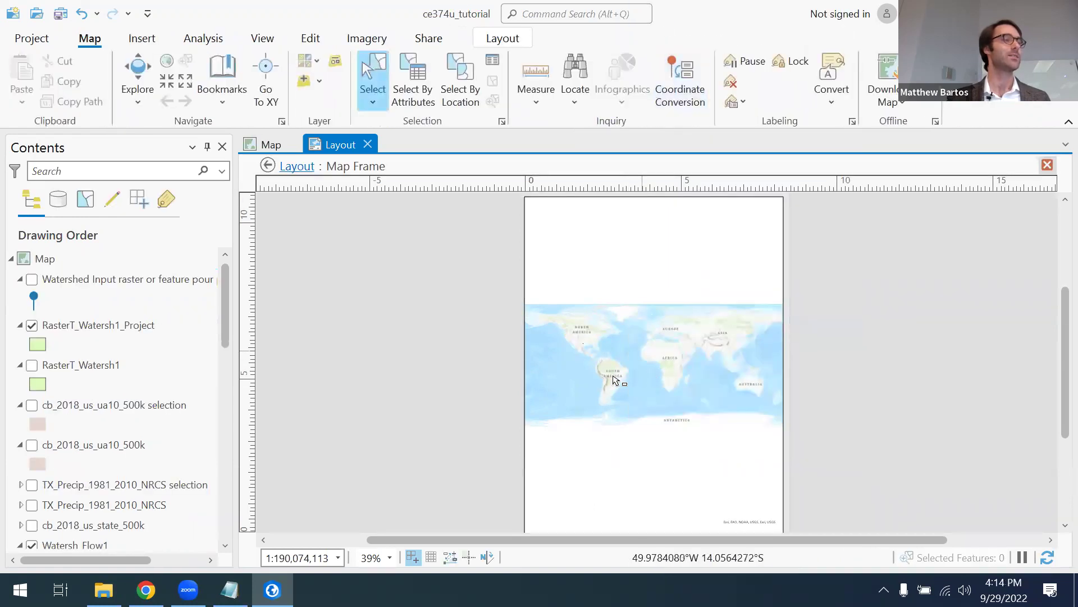
{"action": "scroll", "coordinate": [581, 360], "scroll_direction": "up", "scroll_amount": 3}
{"action": "scroll", "coordinate": [602, 363], "scroll_direction": "up", "scroll_amount": 3}
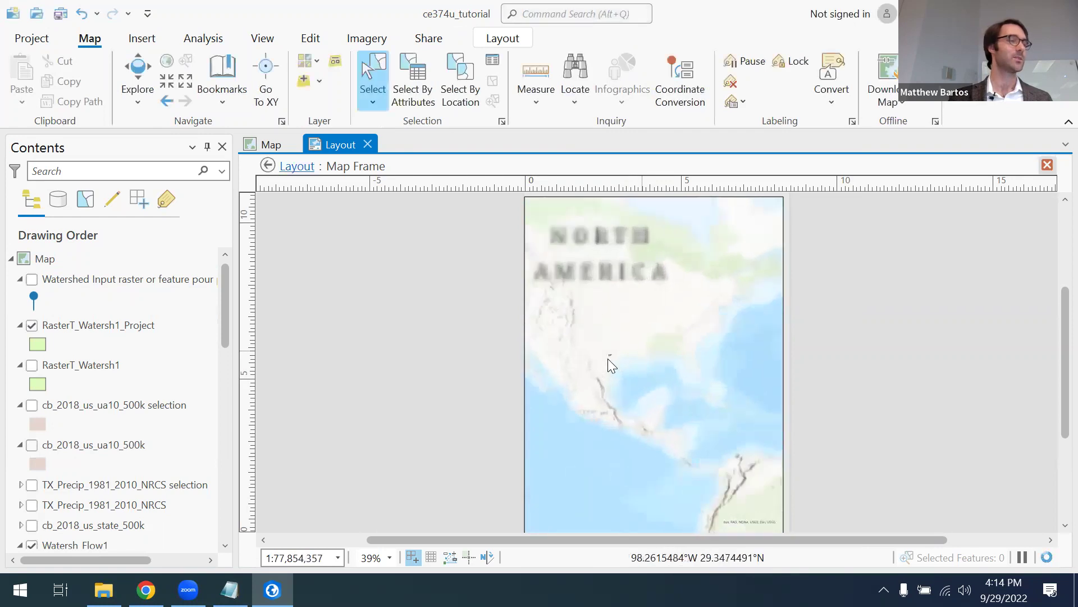
{"action": "scroll", "coordinate": [612, 348], "scroll_direction": "up", "scroll_amount": 7}
{"action": "scroll", "coordinate": [623, 329], "scroll_direction": "up", "scroll_amount": 4}
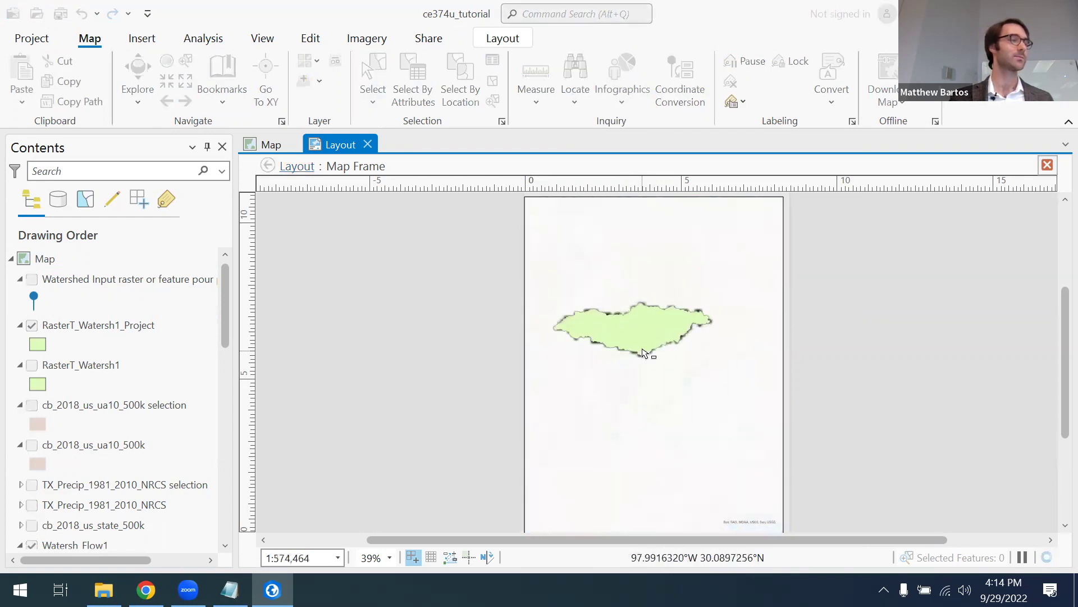
{"action": "left_click_drag", "start_coordinate": [625, 337], "coordinate": [643, 383]}
{"action": "scroll", "coordinate": [643, 384], "scroll_direction": "up", "scroll_amount": 1}
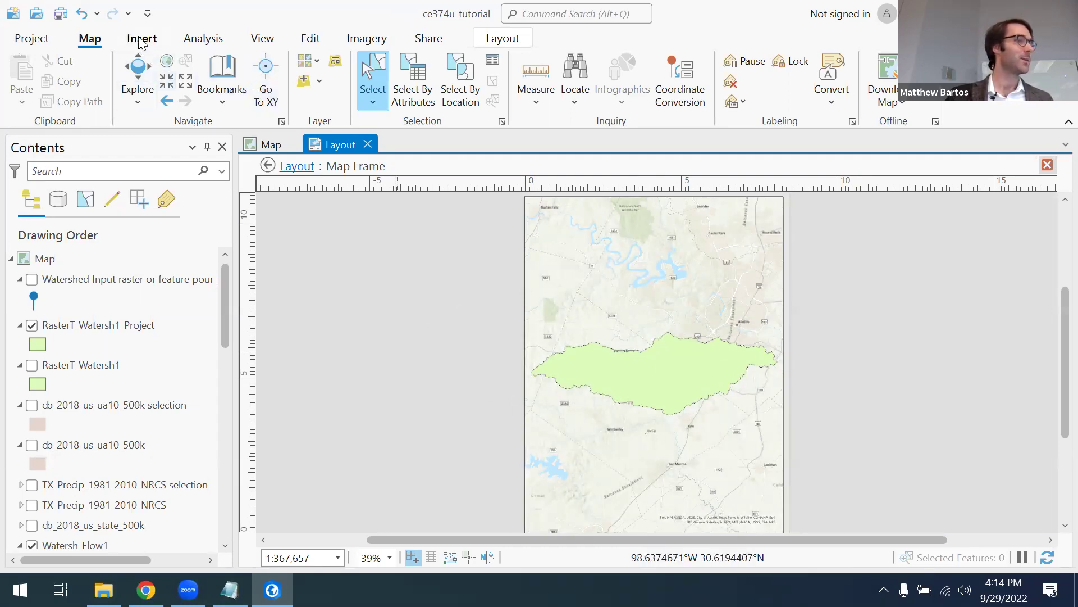
- Close the map frame activation to return to editing the layout elements
{"action": "left_click", "coordinate": [513, 42]}
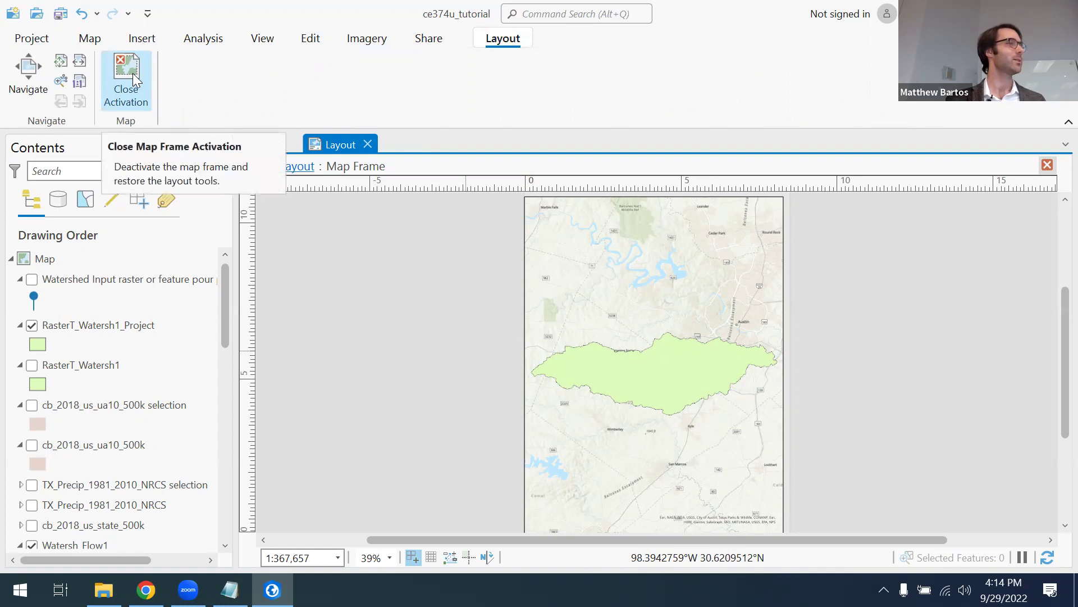
{"action": "left_click", "coordinate": [142, 41]}
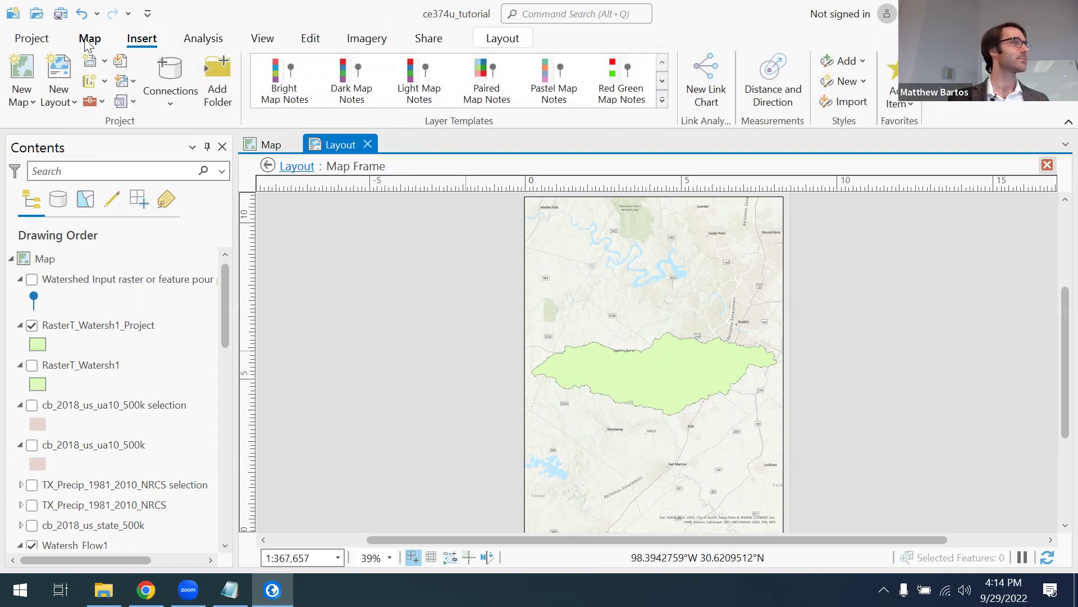
{"action": "left_click", "coordinate": [496, 41]}
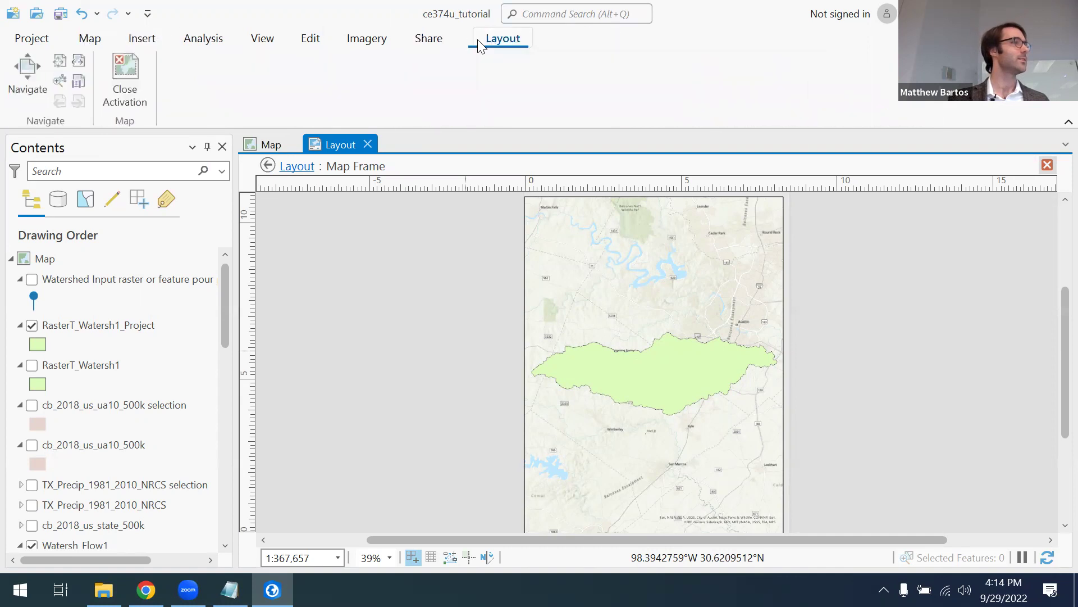
{"action": "left_click", "coordinate": [127, 71]}
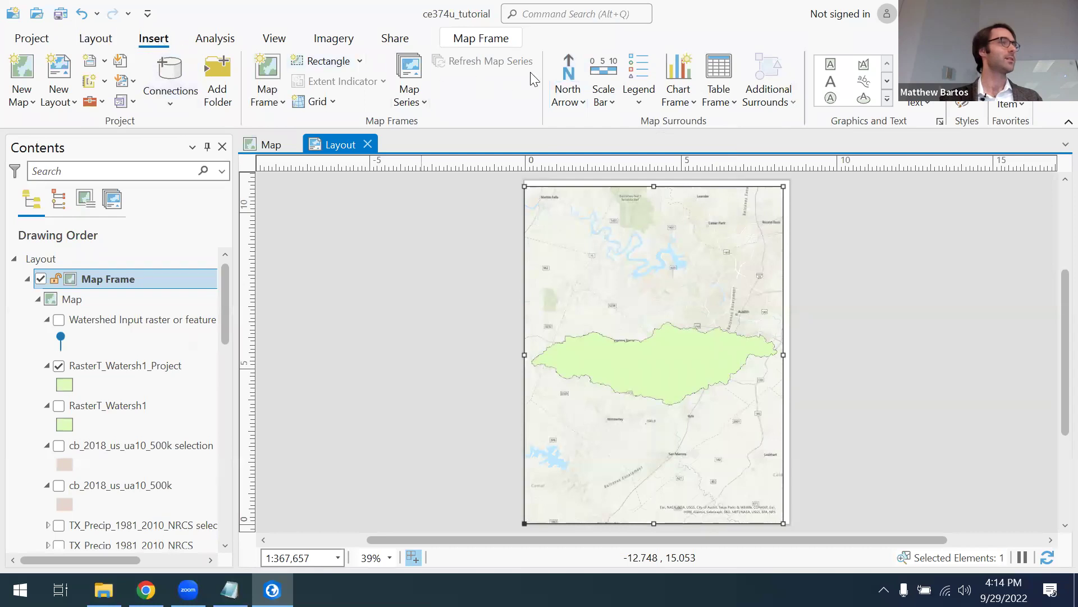
- Add a north arrow above the western part of the watershed and a scale bar in miles below the watershed
{"action": "left_click", "coordinate": [570, 86]}
{"action": "left_click_drag", "start_coordinate": [541, 213], "coordinate": [614, 300]}
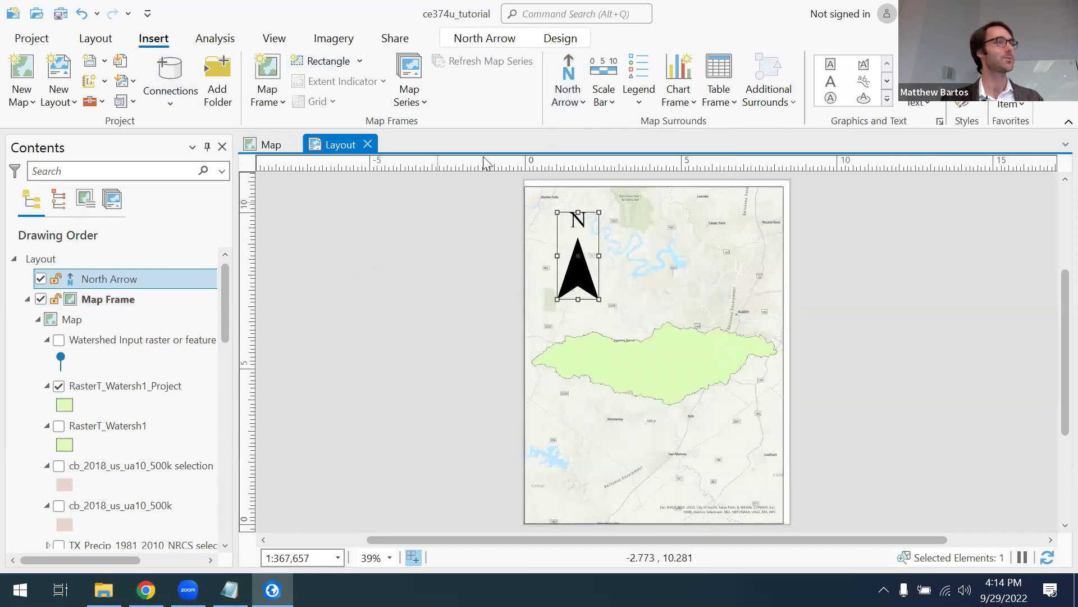
{"action": "left_click", "coordinate": [602, 74]}
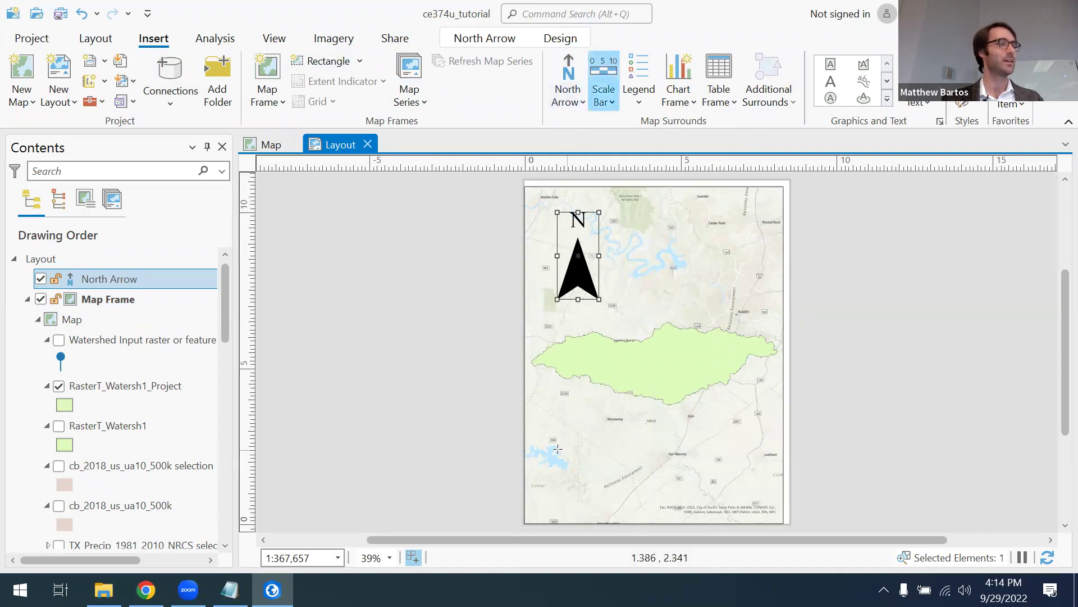
{"action": "left_click_drag", "start_coordinate": [560, 449], "coordinate": [741, 480]}
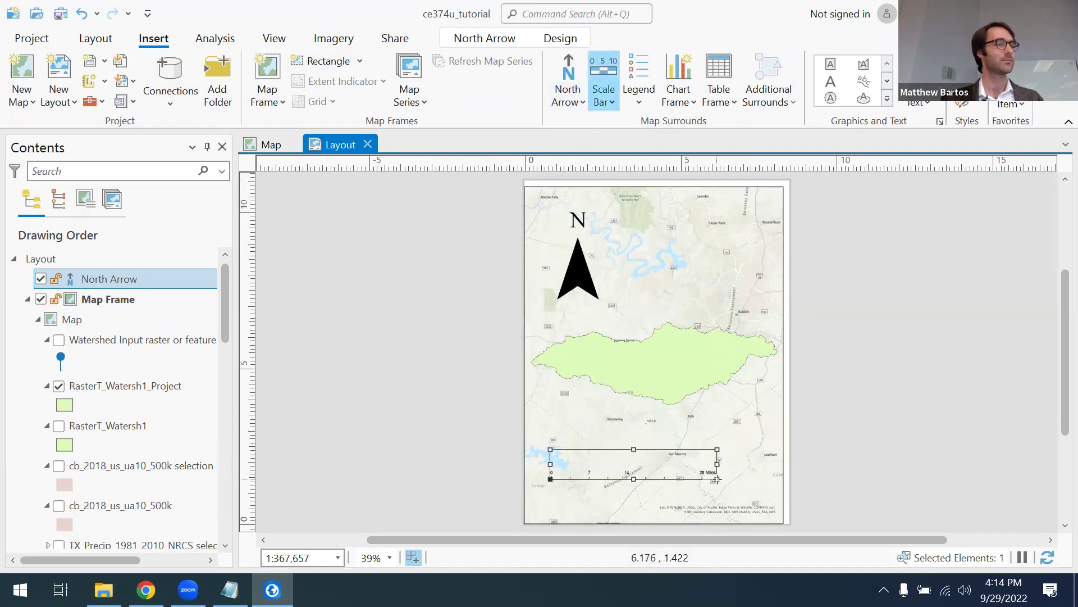
{"action": "left_click", "coordinate": [871, 350]}
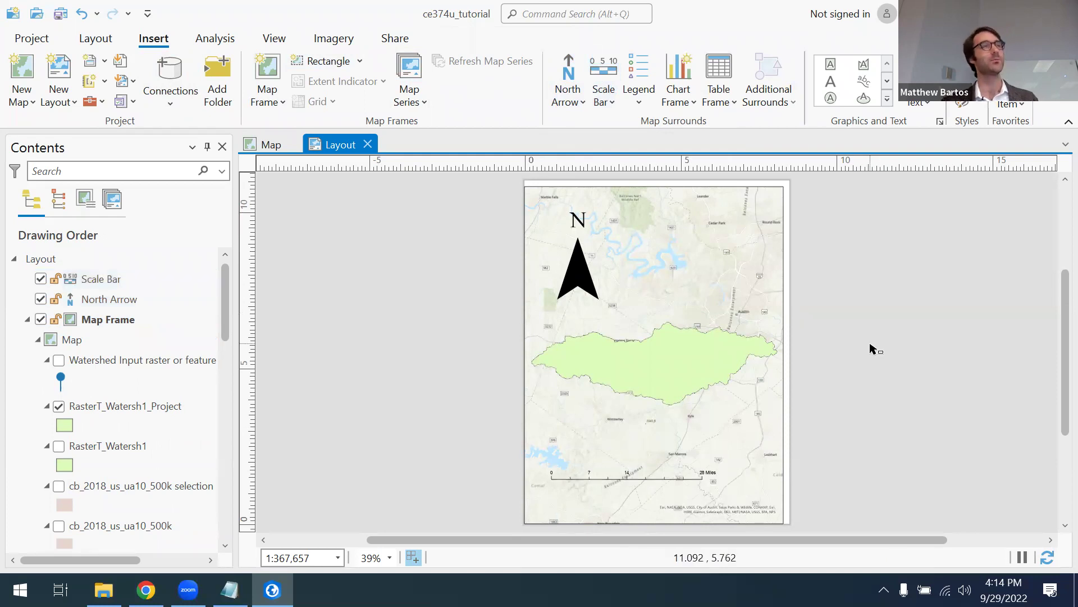